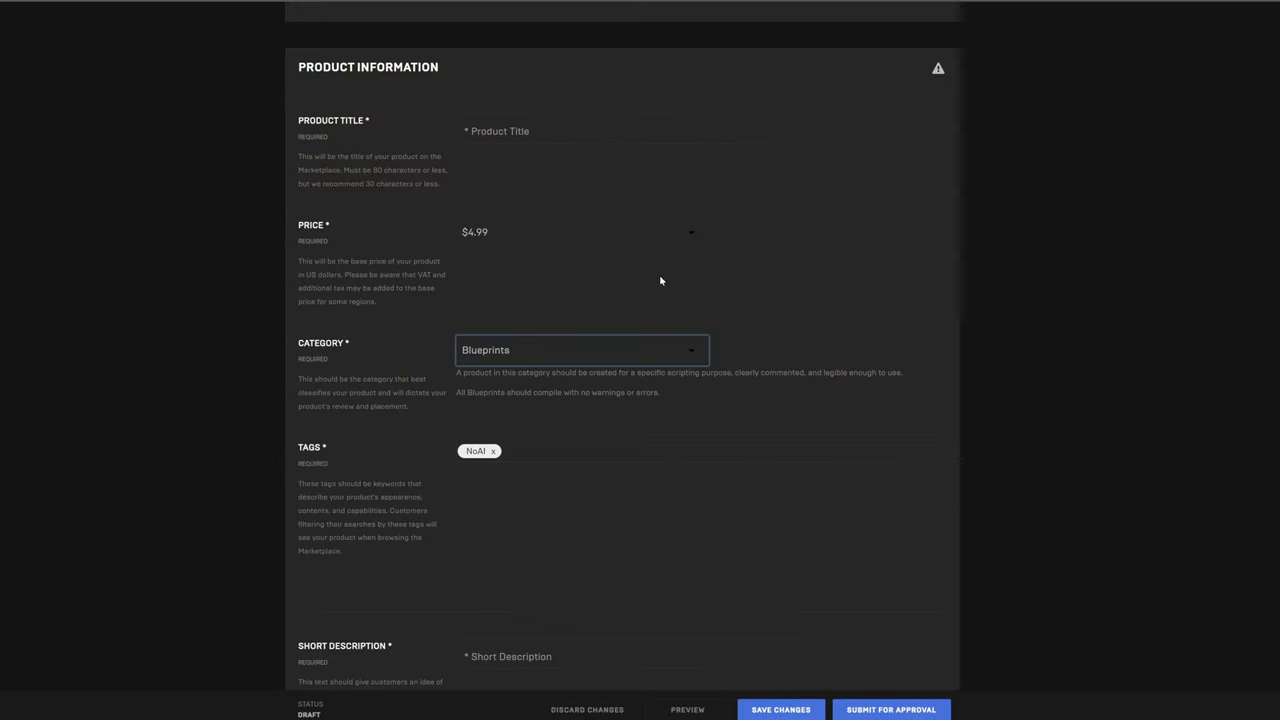
Set the product's price to $10.99.
left_click(643, 236)
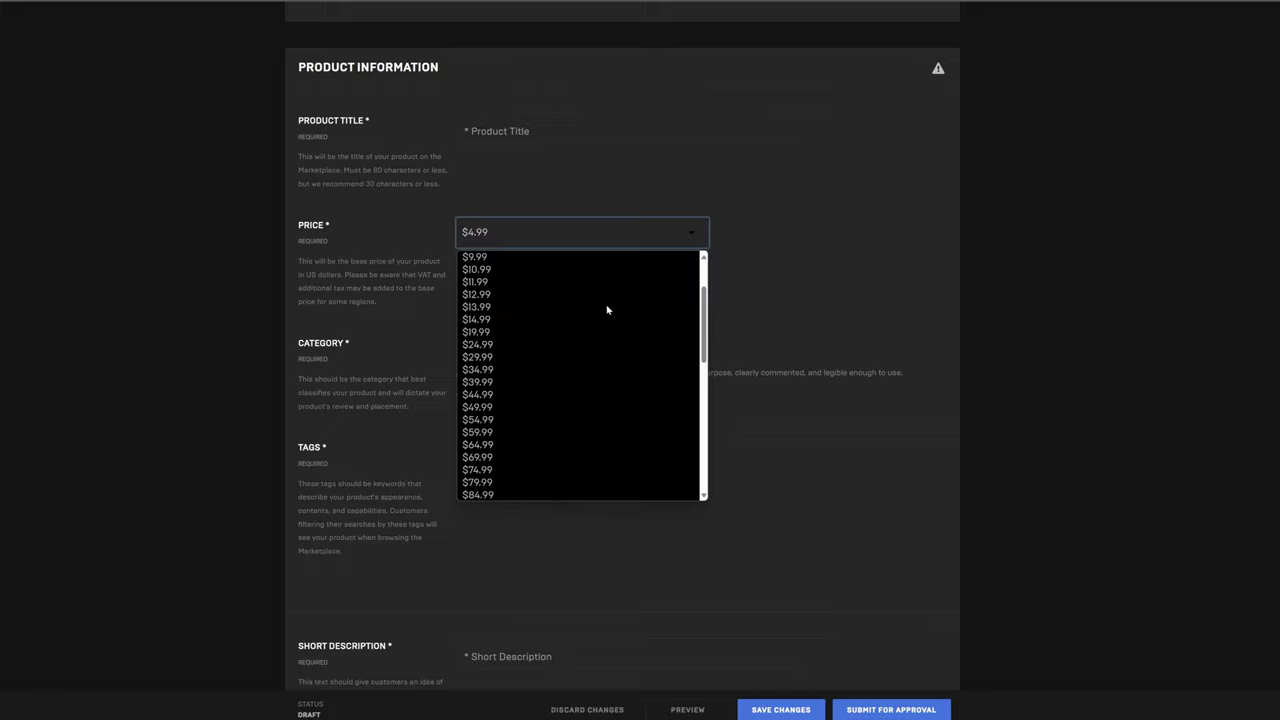
left_click(577, 270)
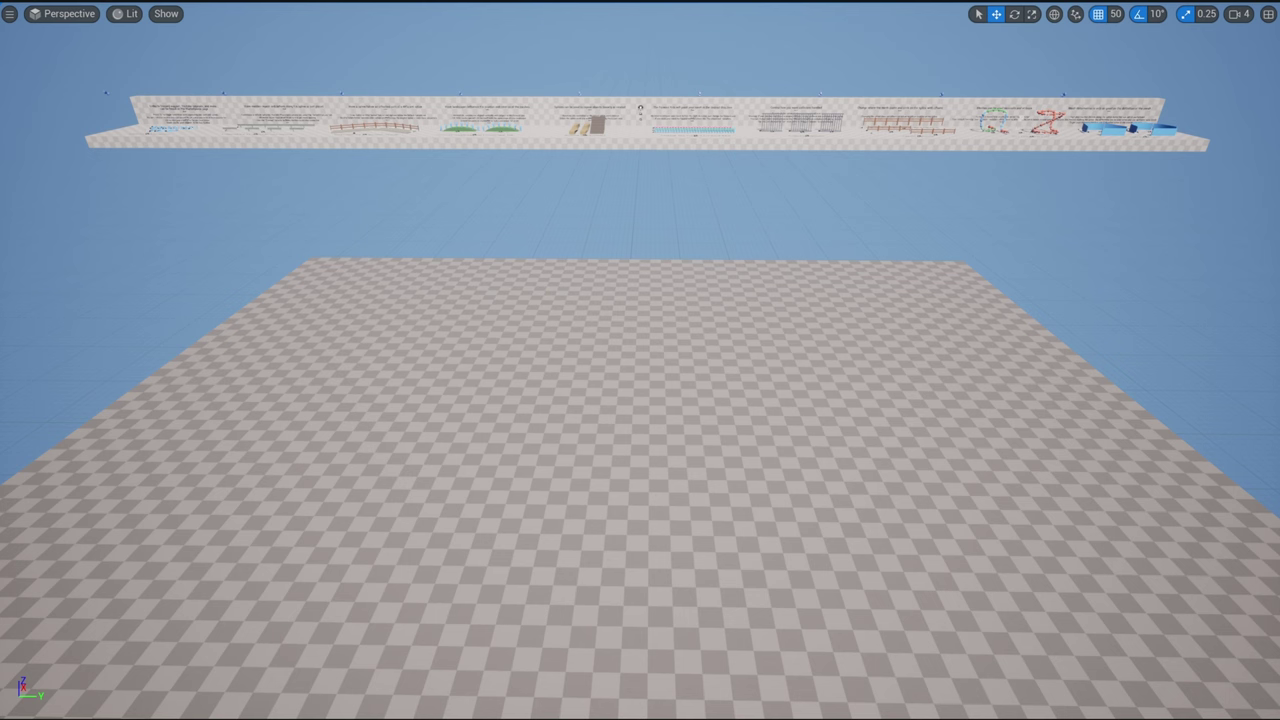
In Unreal Editor, place the spline actor on the checkered floor, try Cube as its Splined Mesh, and assign the SM_ArrowDirection mesh instead.
left_click_drag(384, 719, 562, 560)
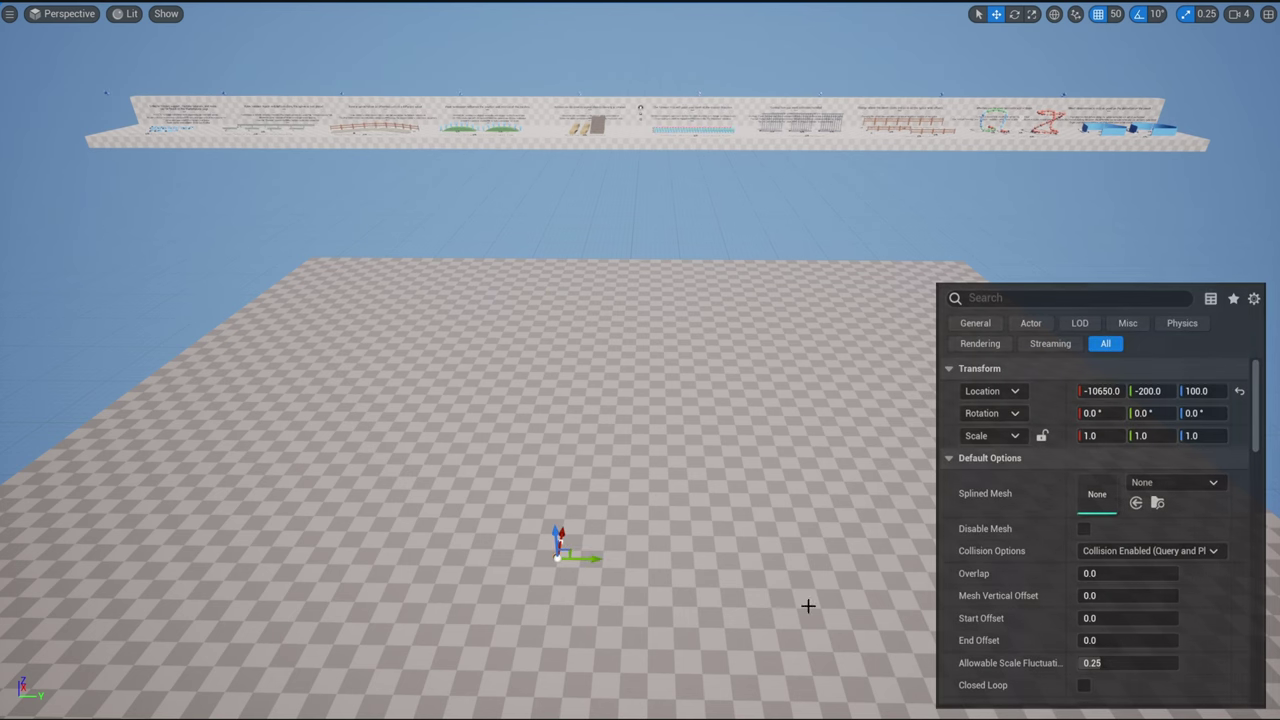
scroll(1057, 509, "down", 1)
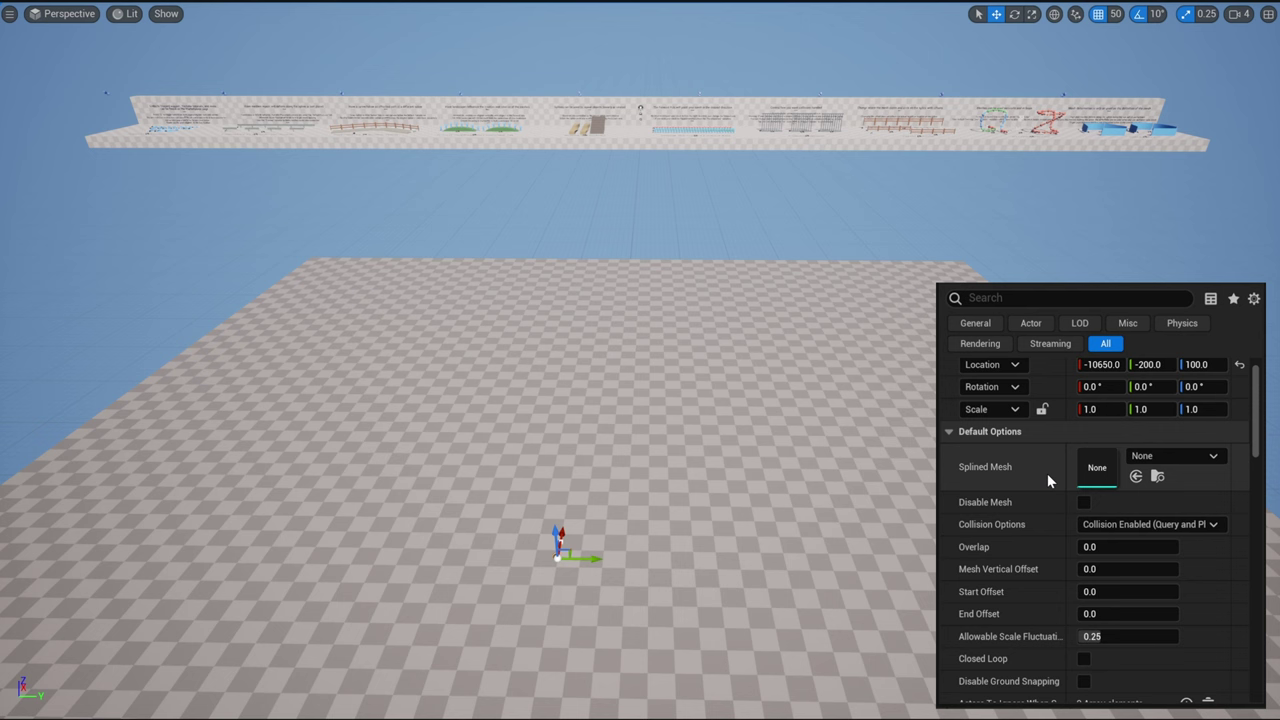
scroll(1050, 466, "down", 2)
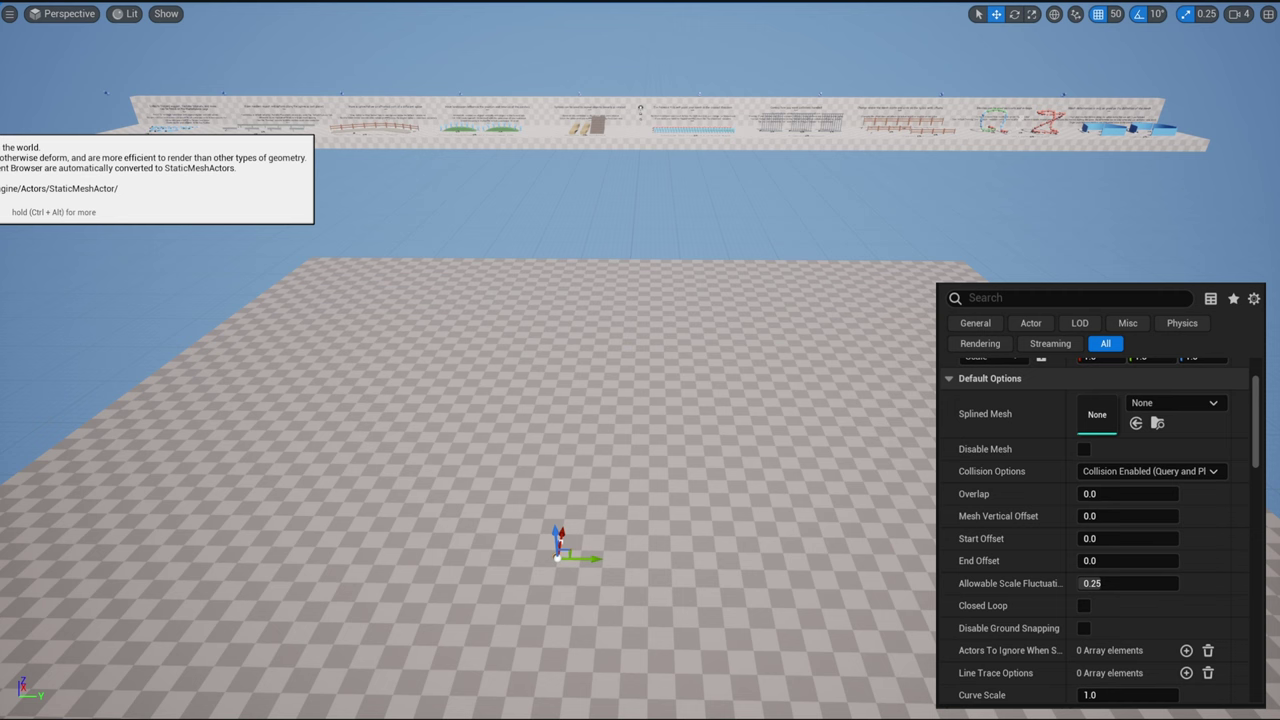
left_click_drag(0, 125, 1160, 421)
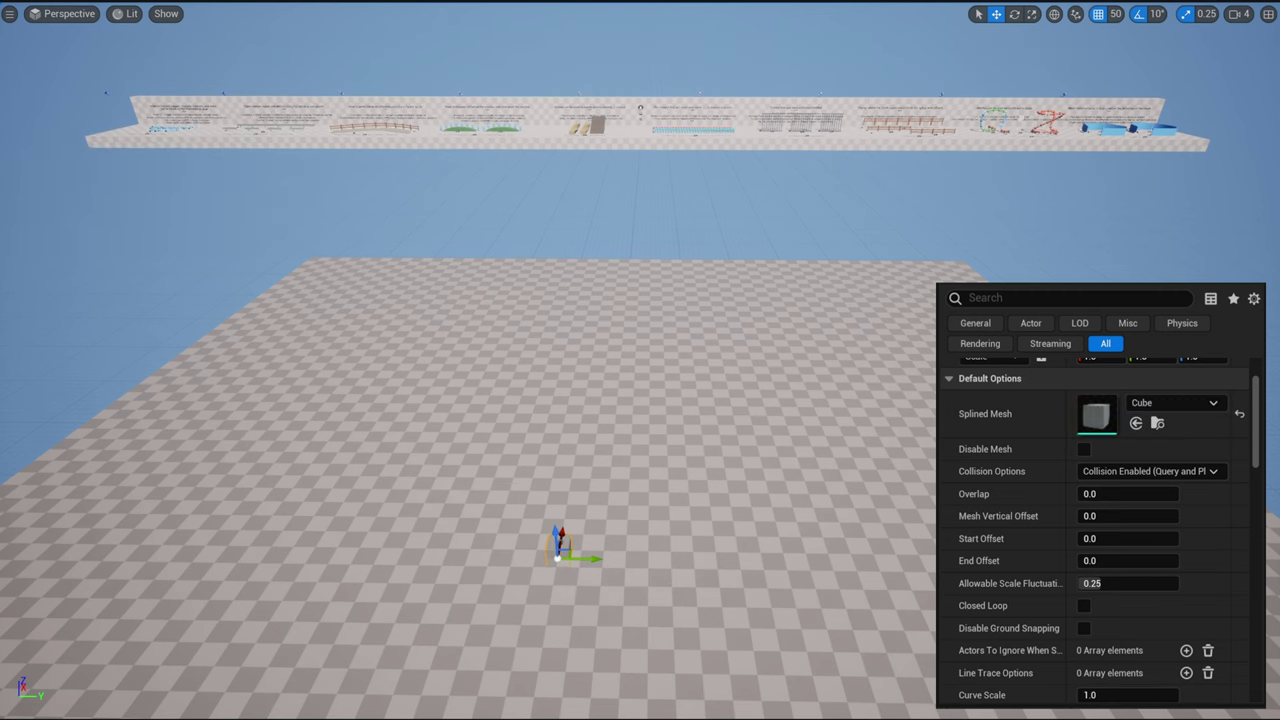
left_click_drag(620, 715, 1185, 420)
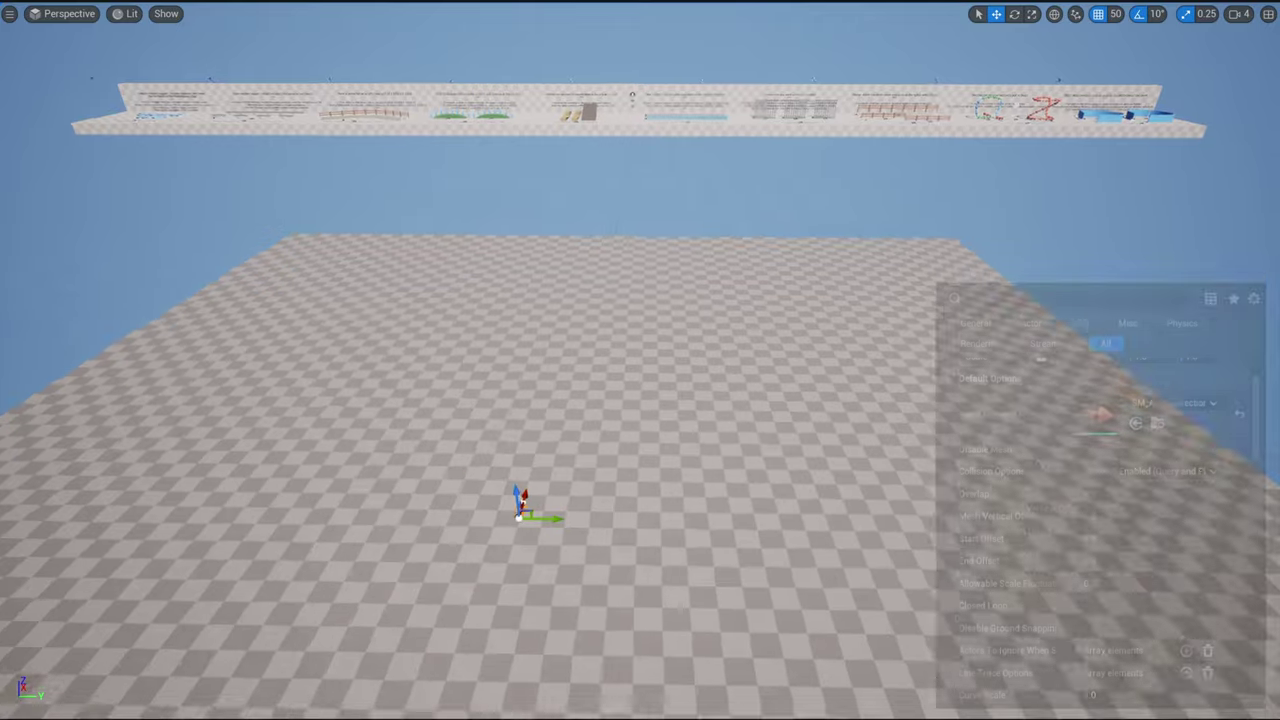
Try rotating the arrow spline actor by -30 degrees about its vertical axis and turn it back to its original direction.
key("w")
right_click_drag(640, 360, 455, 490)
right_click_drag(570, 370, 709, 224)
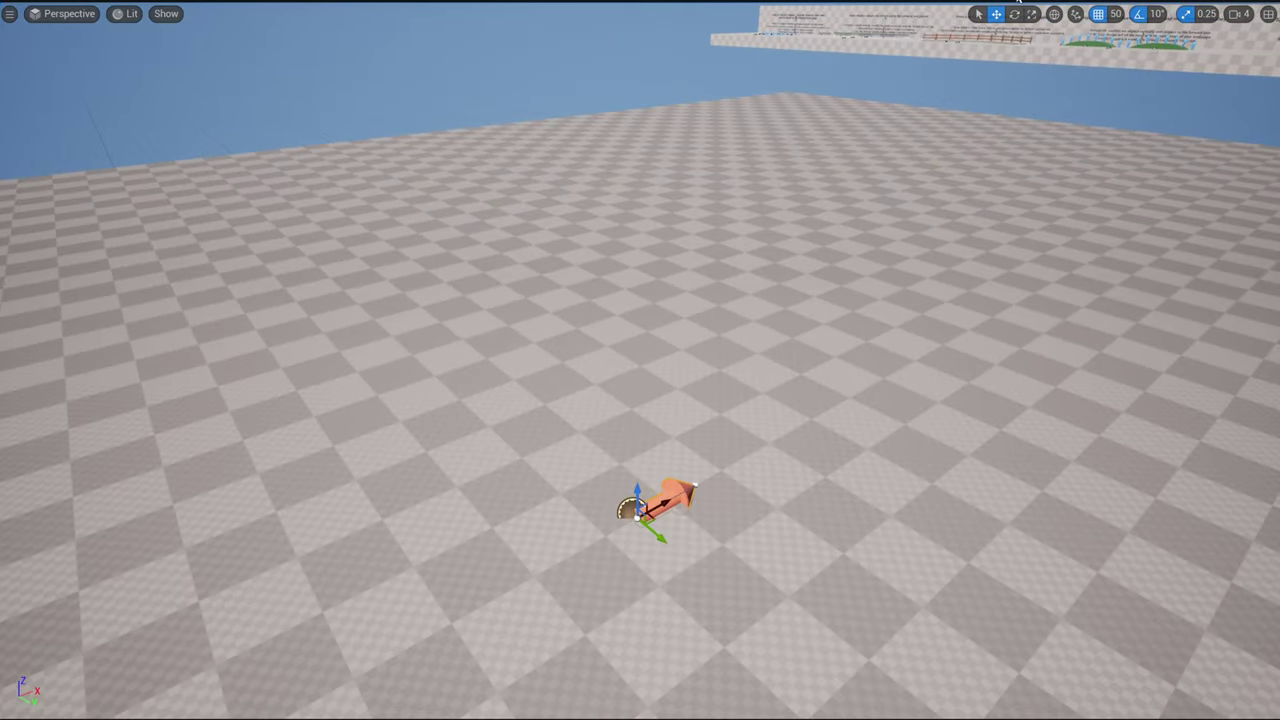
left_click(1014, 14)
left_click_drag(694, 529, 665, 556)
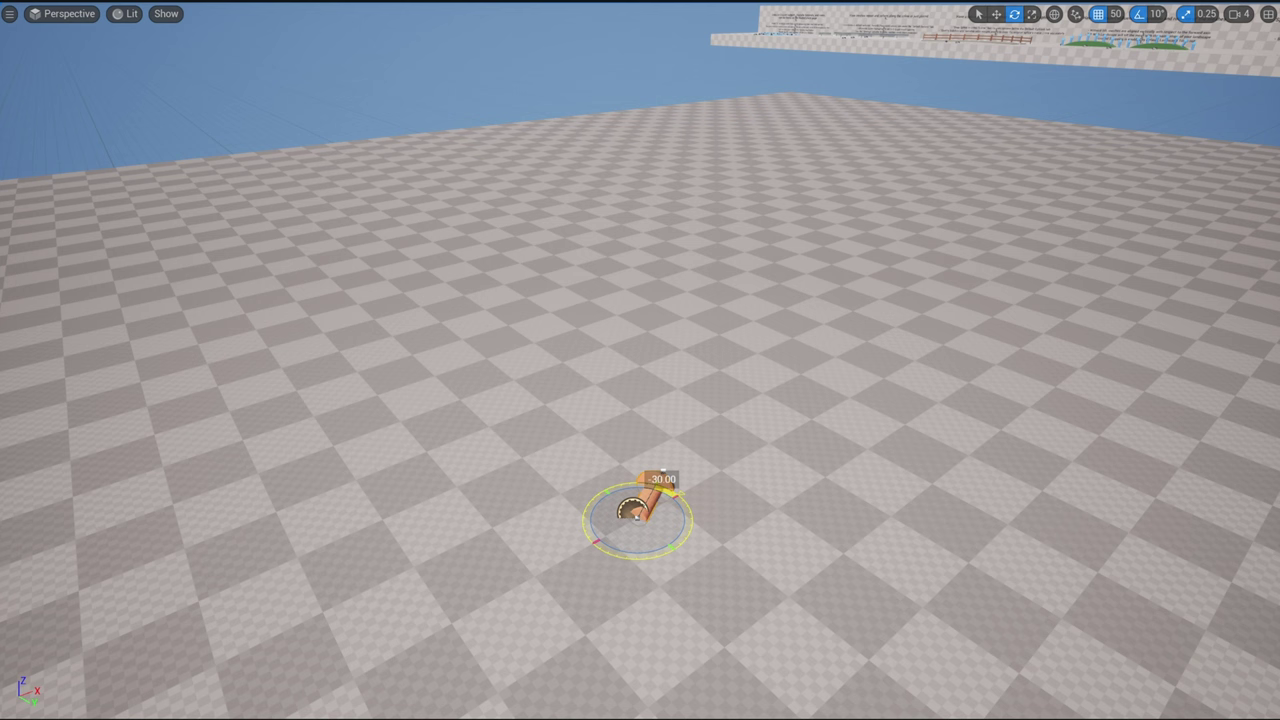
left_click_drag(662, 479, 702, 503)
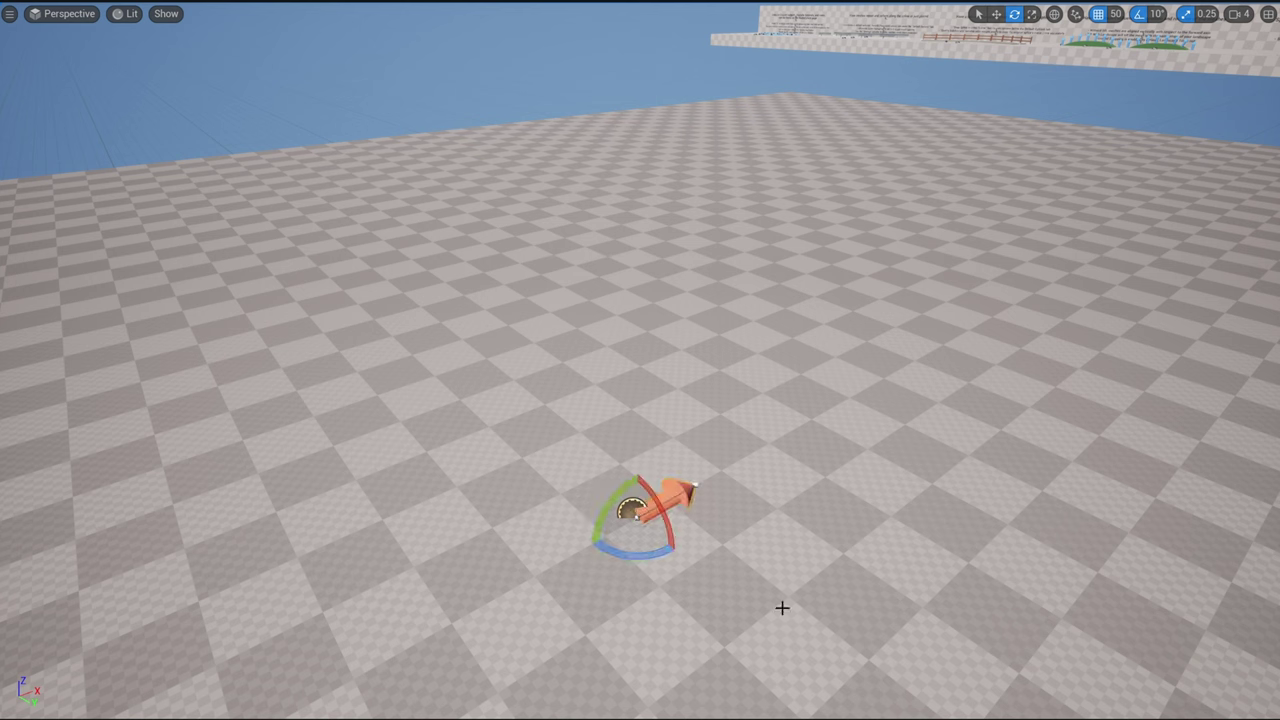
Move the spline's end point far across the floor to extend the single arrow into a long straight row.
left_click(996, 14)
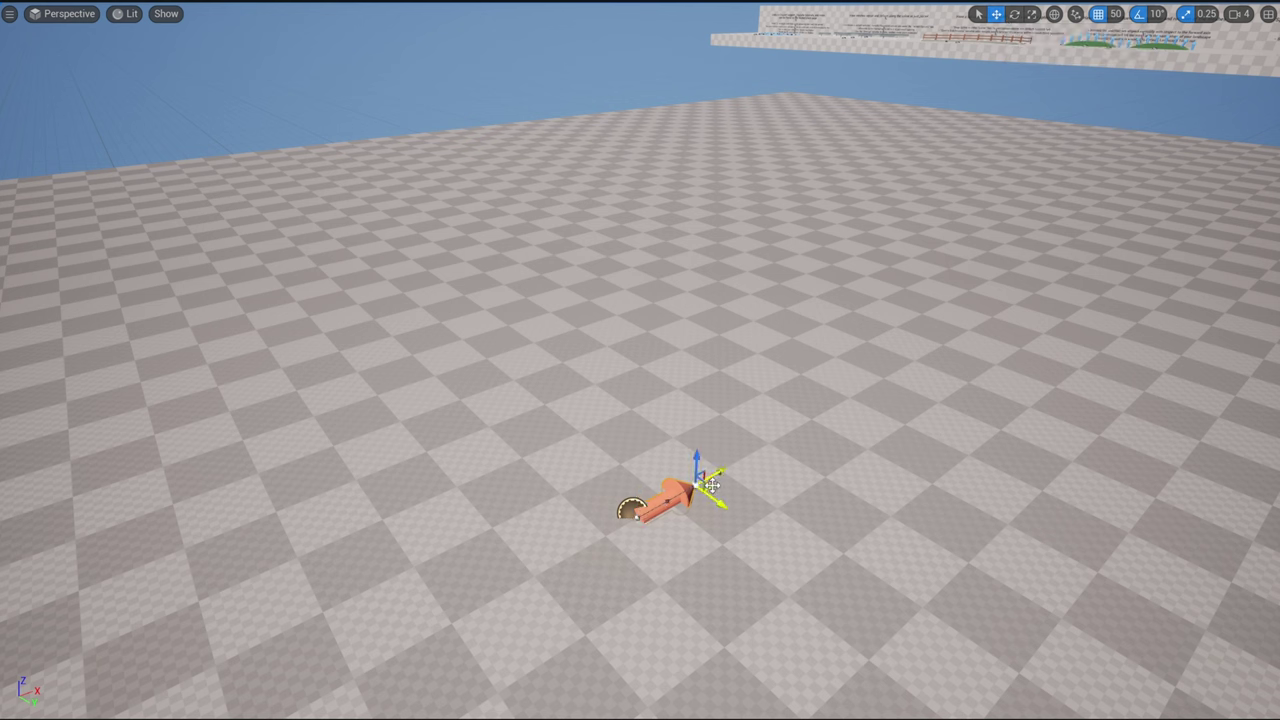
left_click_drag(712, 485, 729, 460)
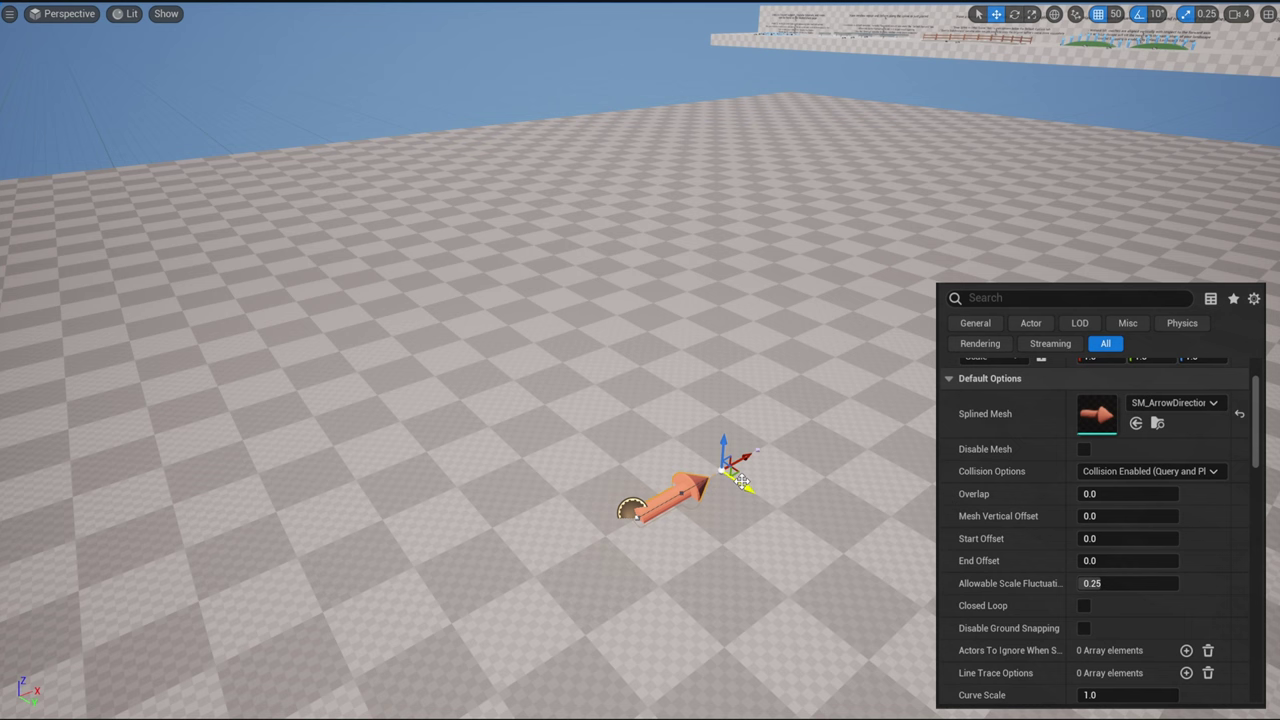
left_click_drag(735, 465, 1187, 210)
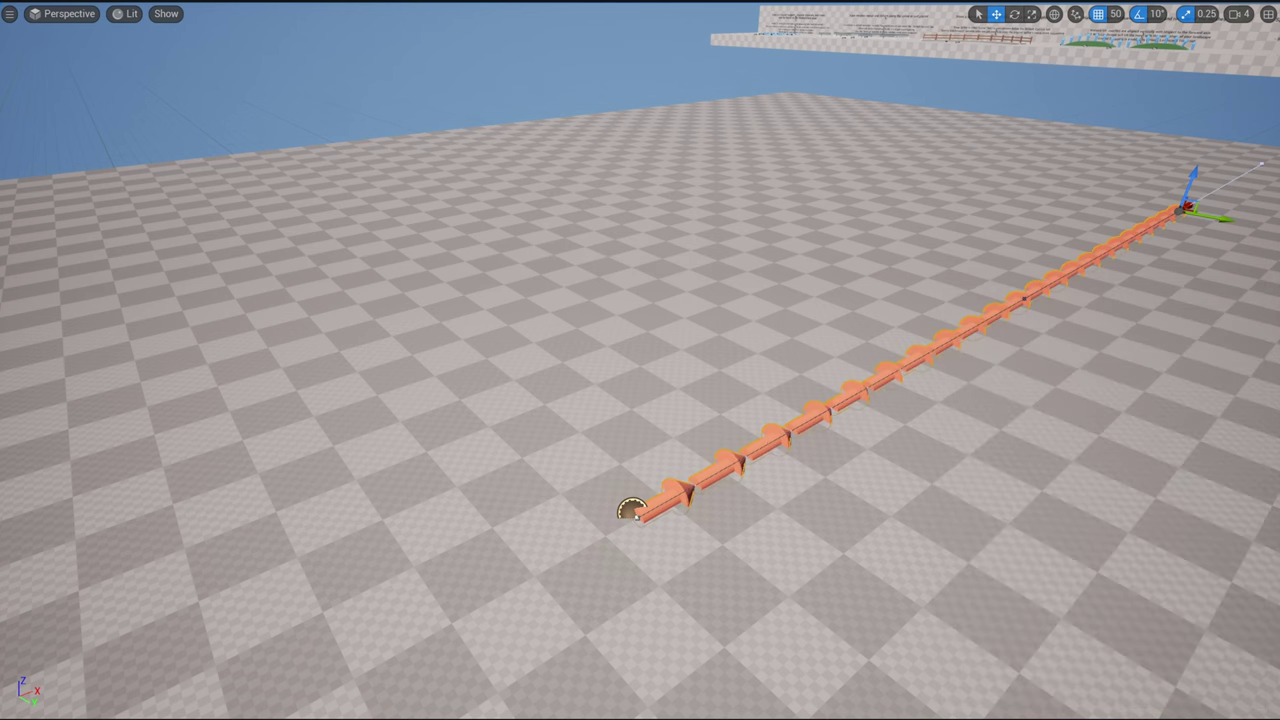
Move the arrow spline actor along the Y axis to -400, turning Disable Mesh on partway and off again at the end.
left_click_drag(658, 538, 583, 468)
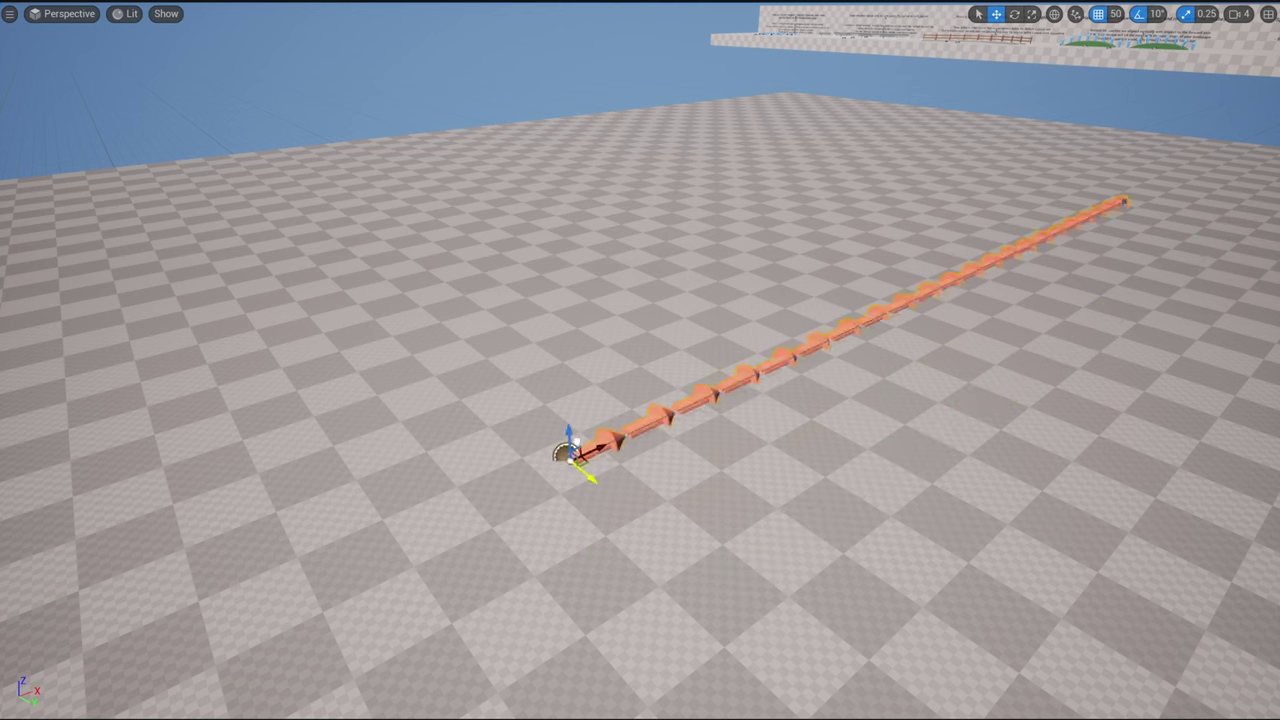
left_click(1084, 451)
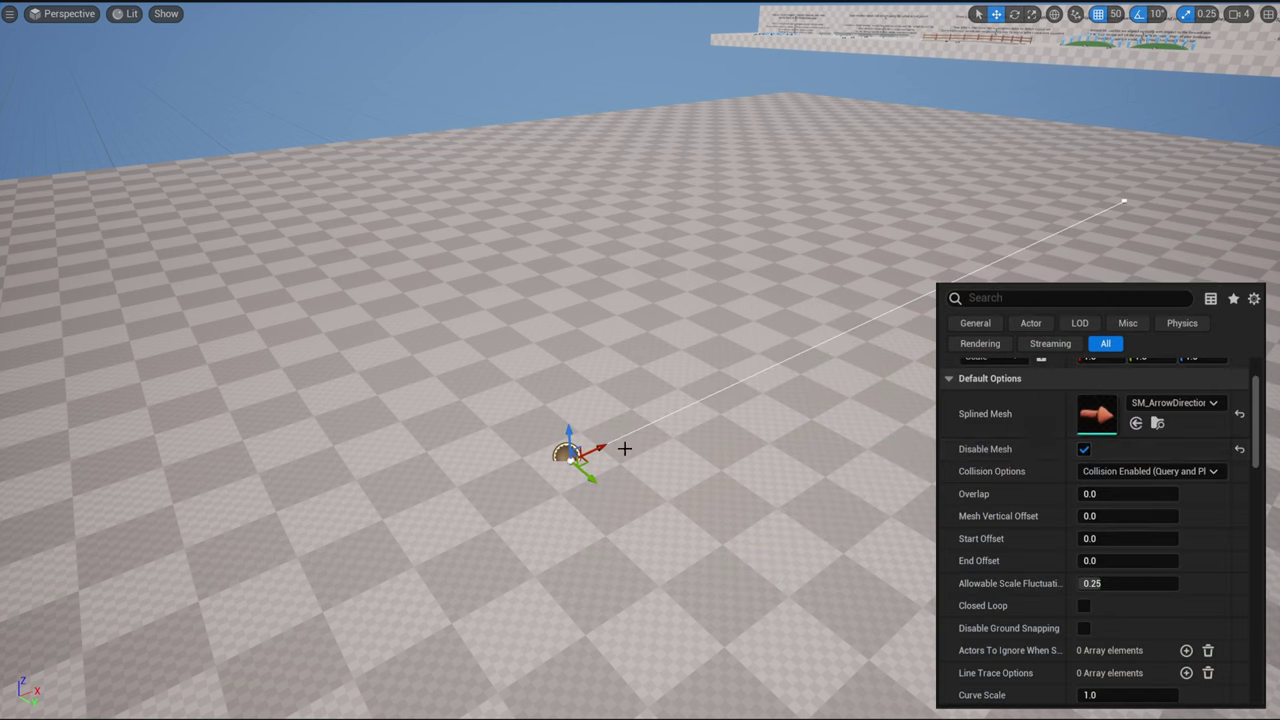
left_click_drag(587, 481, 572, 460)
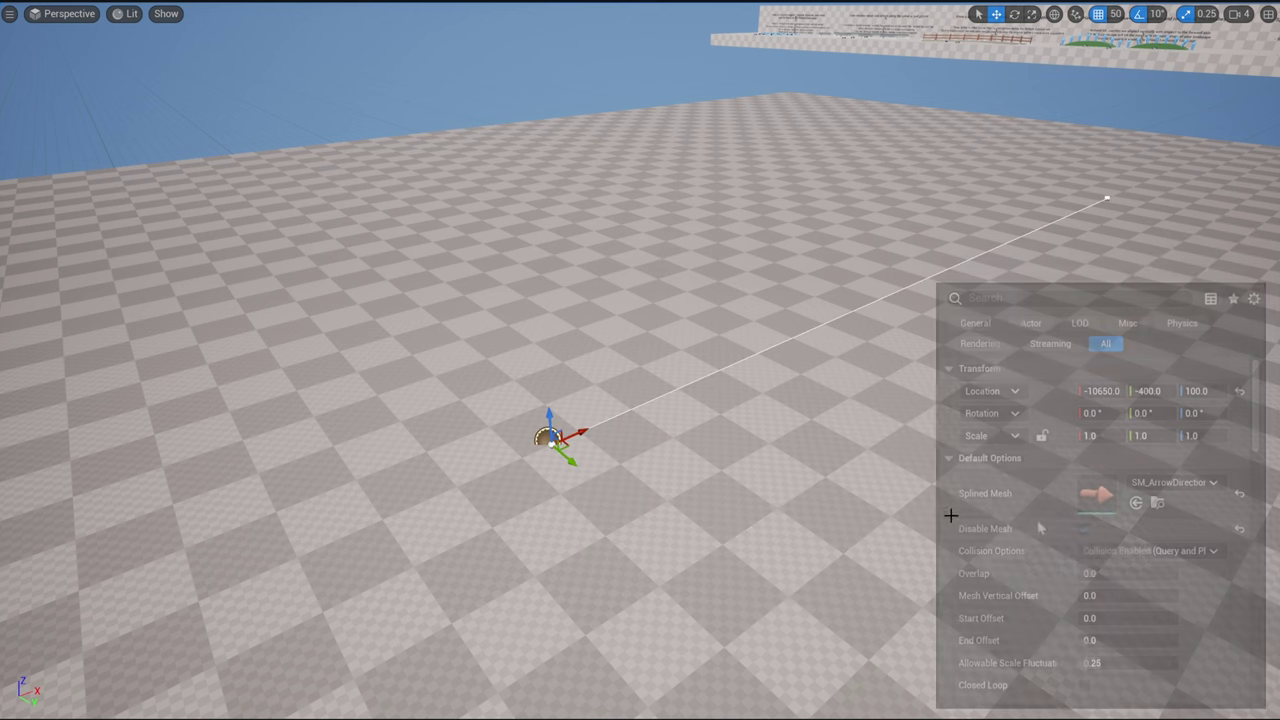
left_click(1085, 530)
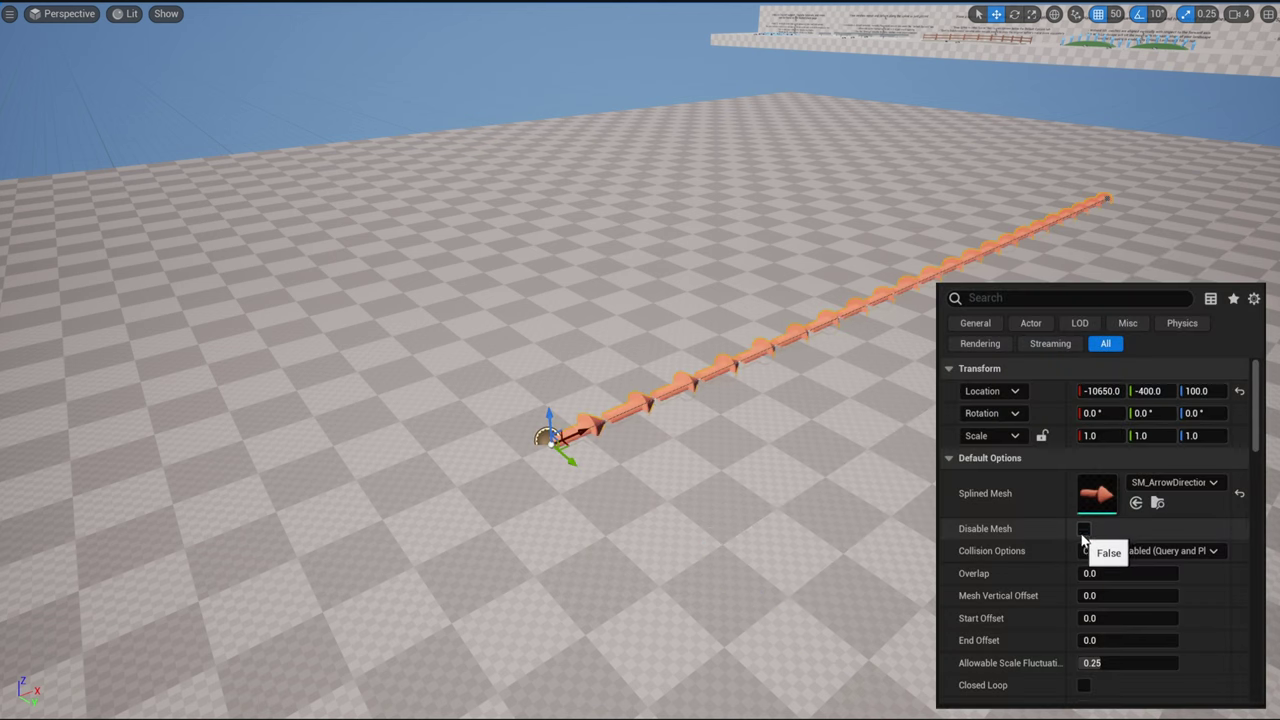
Look through the Collision Options choices for the arrow spline without changing the setting.
left_click(1112, 551)
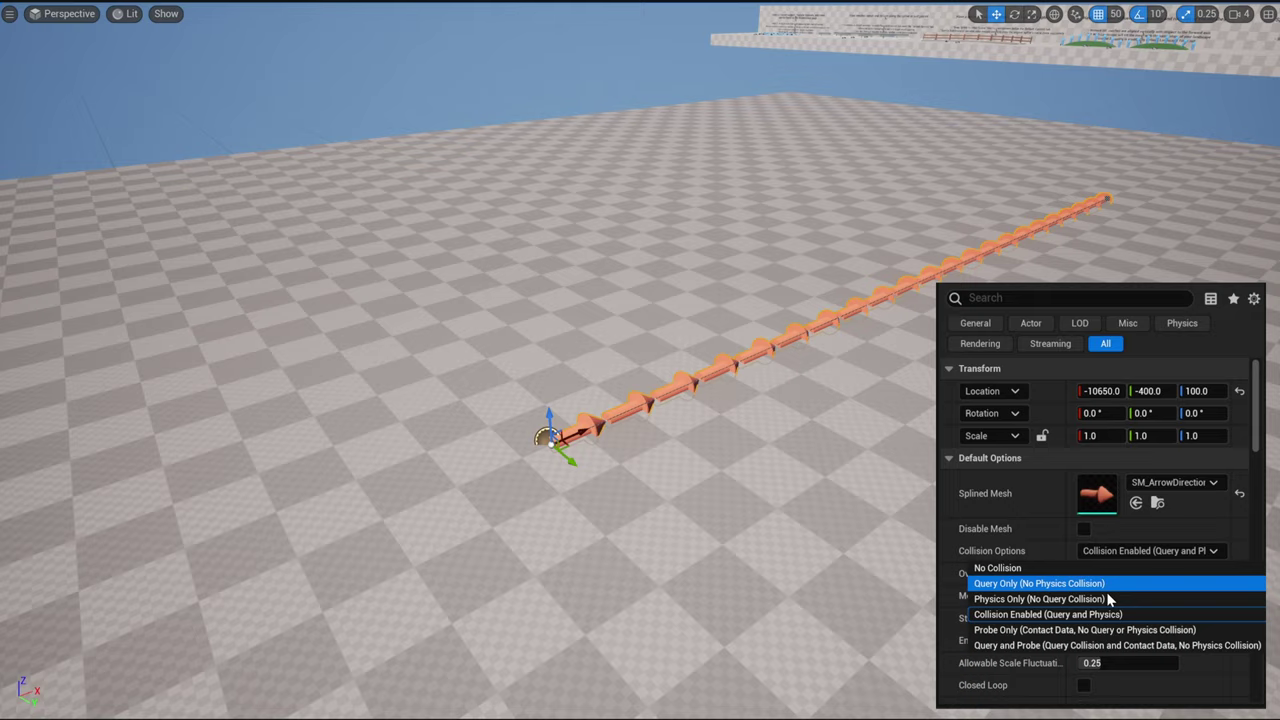
left_click(1116, 554)
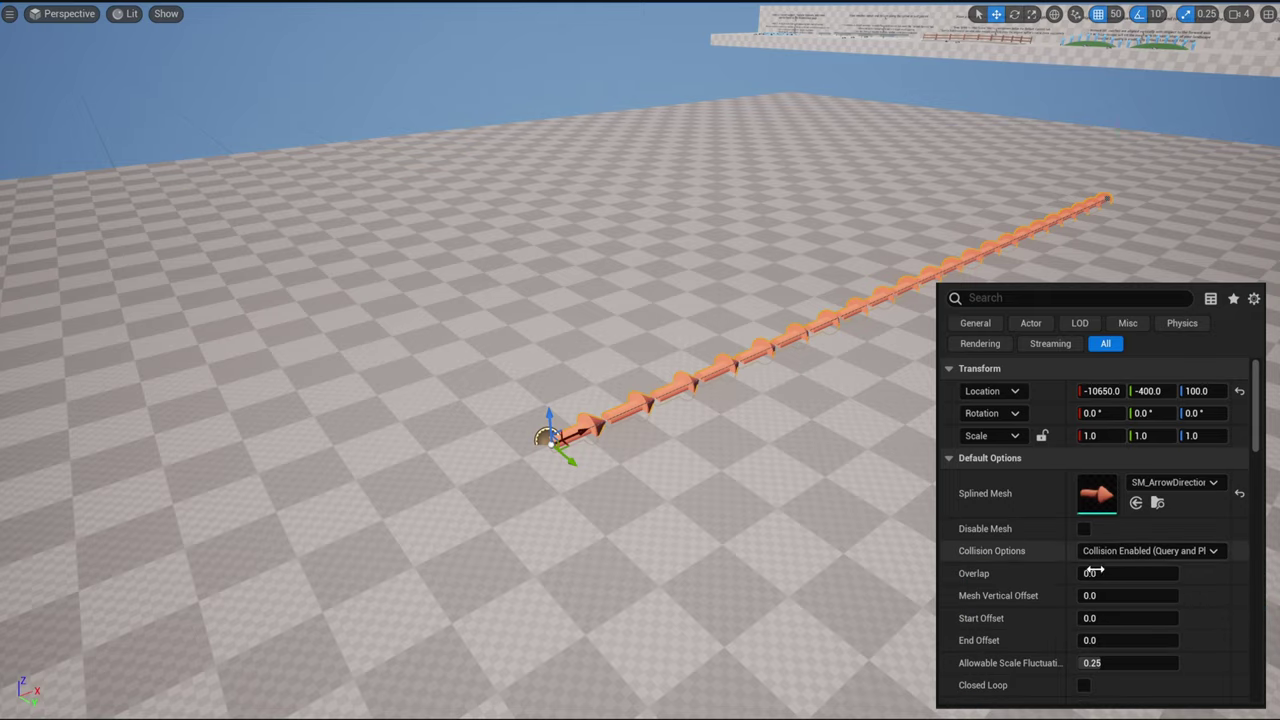
Show the three example cages of the Collision Options display in the Player Collision view mode.
right_click_drag(640, 360, 605, 475)
key("w")
key("d")
key("e")
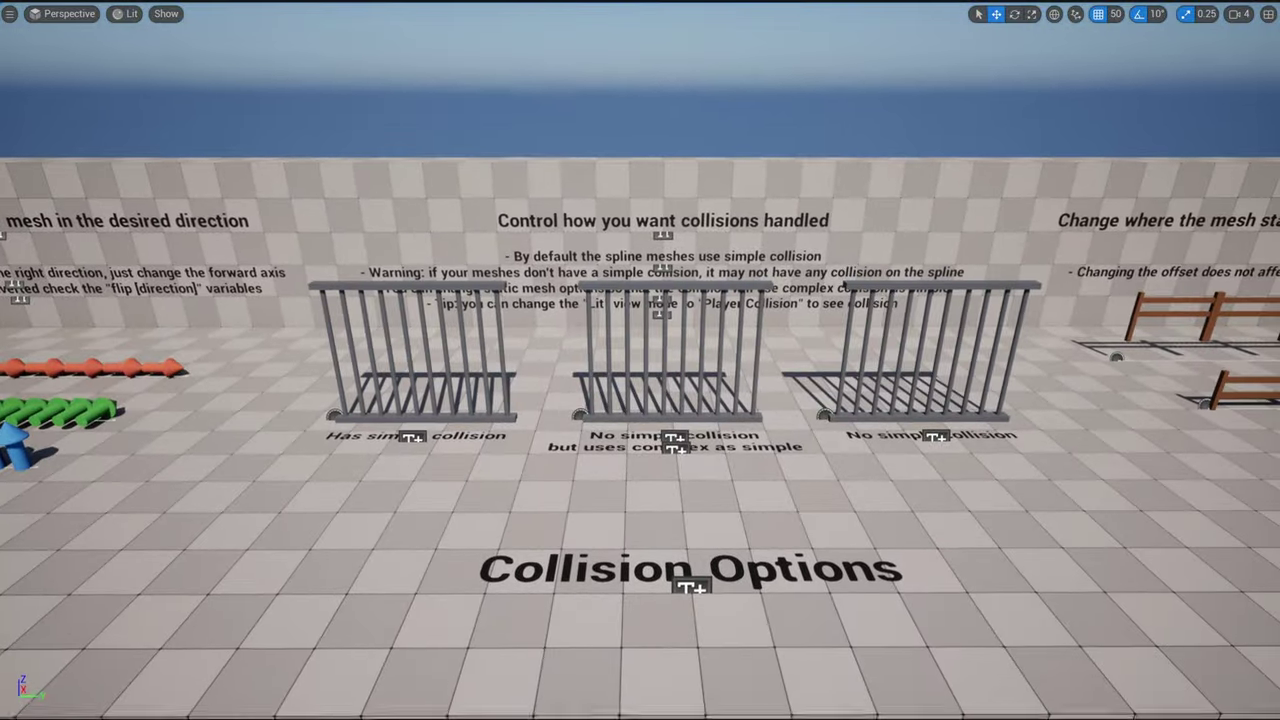
right_click_drag(1112, 590, 1112, 593)
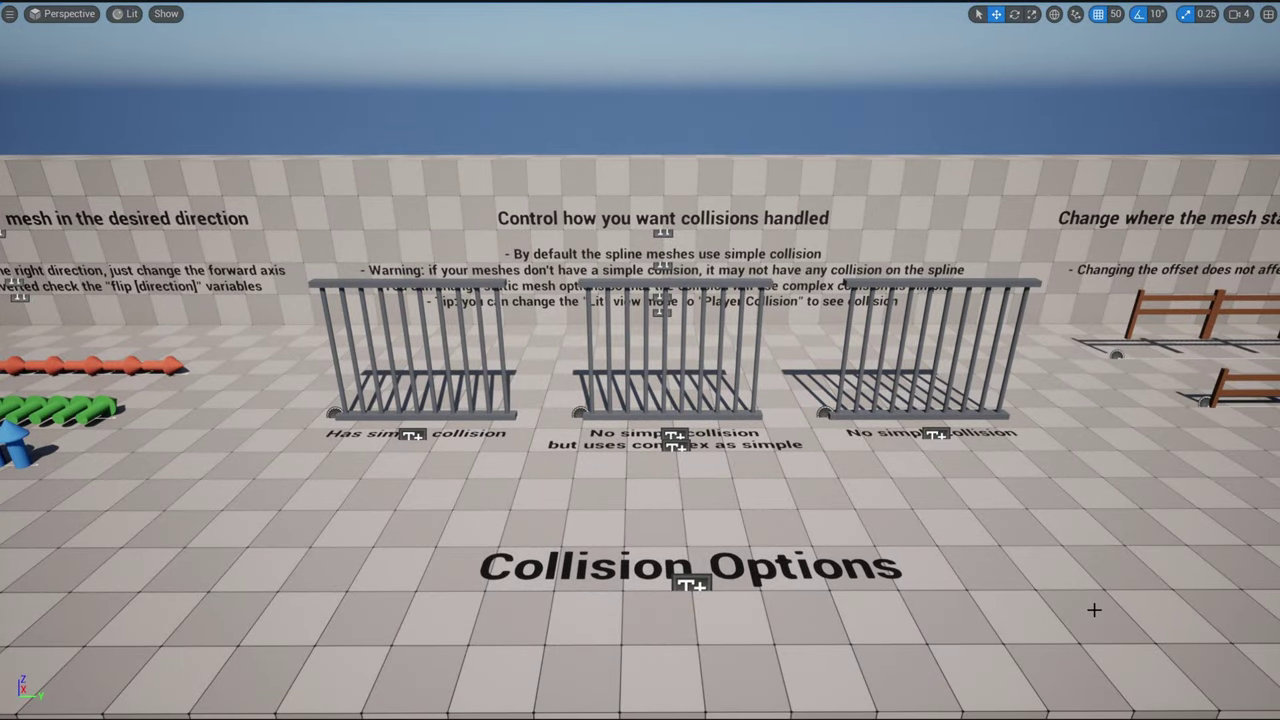
left_click(121, 14)
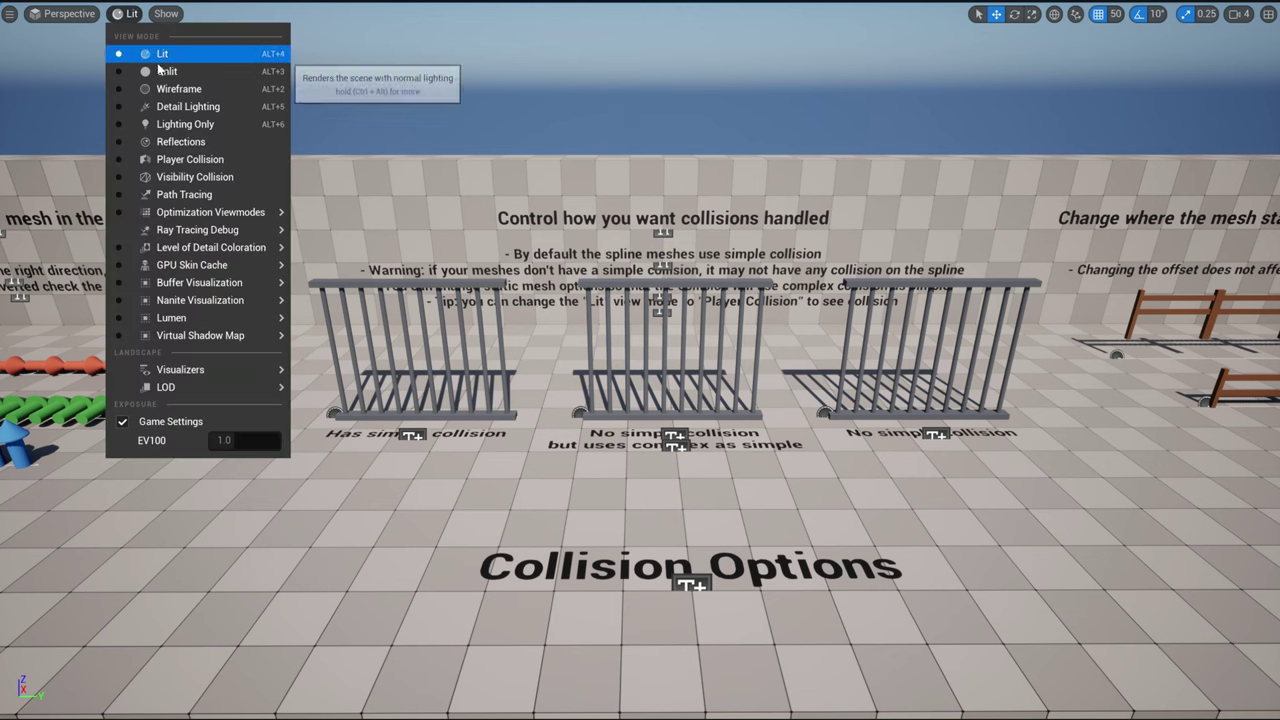
left_click(195, 162)
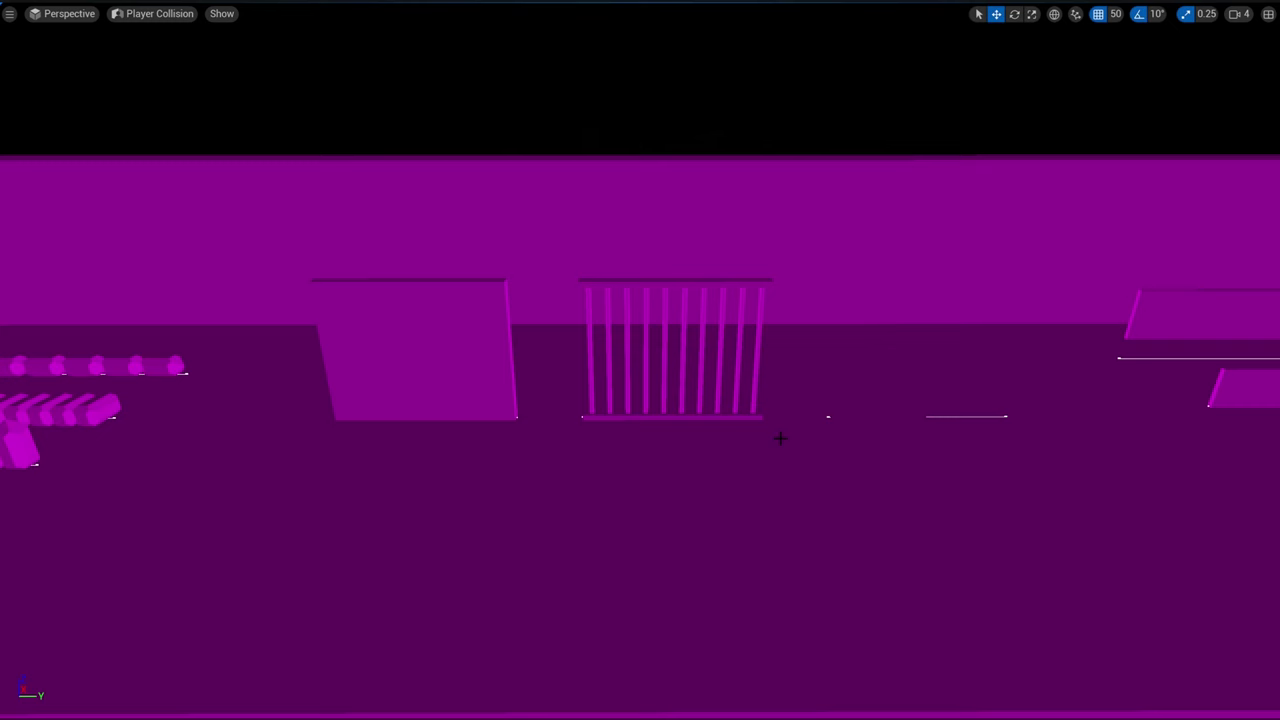
Select the cage labelled as having simple collision and examine its collision shape up close.
left_click(413, 373)
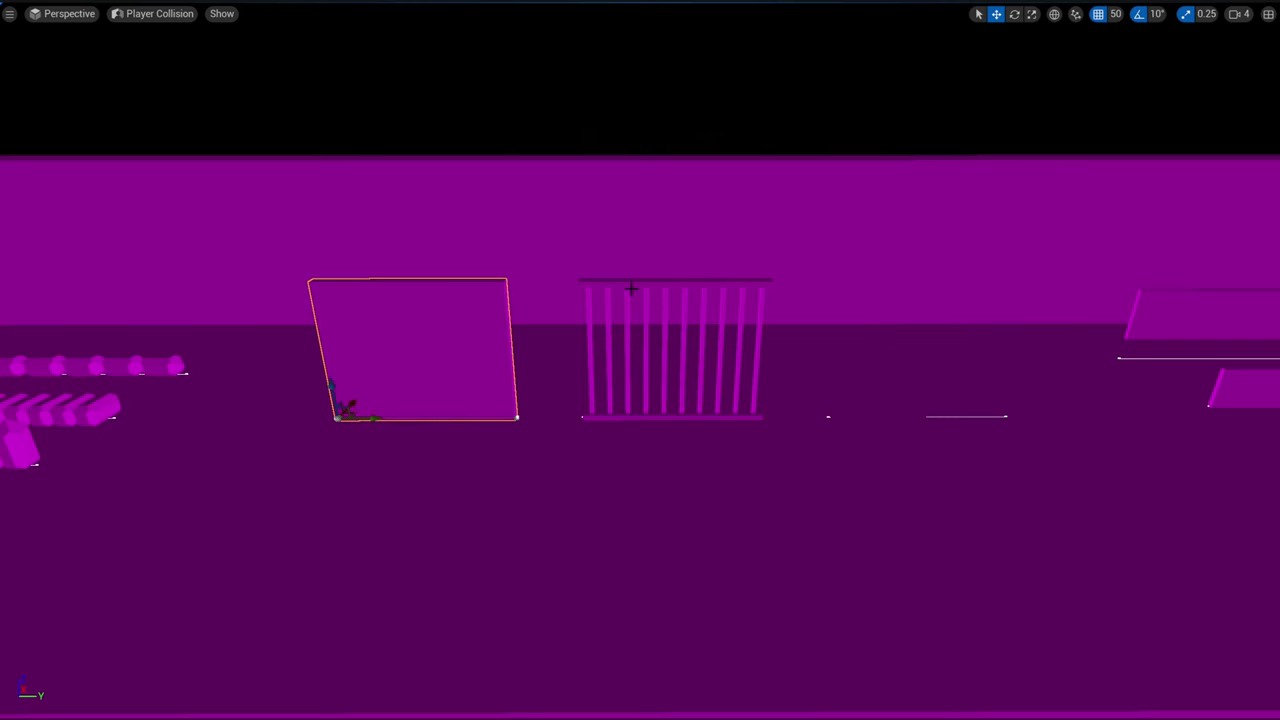
right_click_drag(413, 373, 280, 430)
key("w")
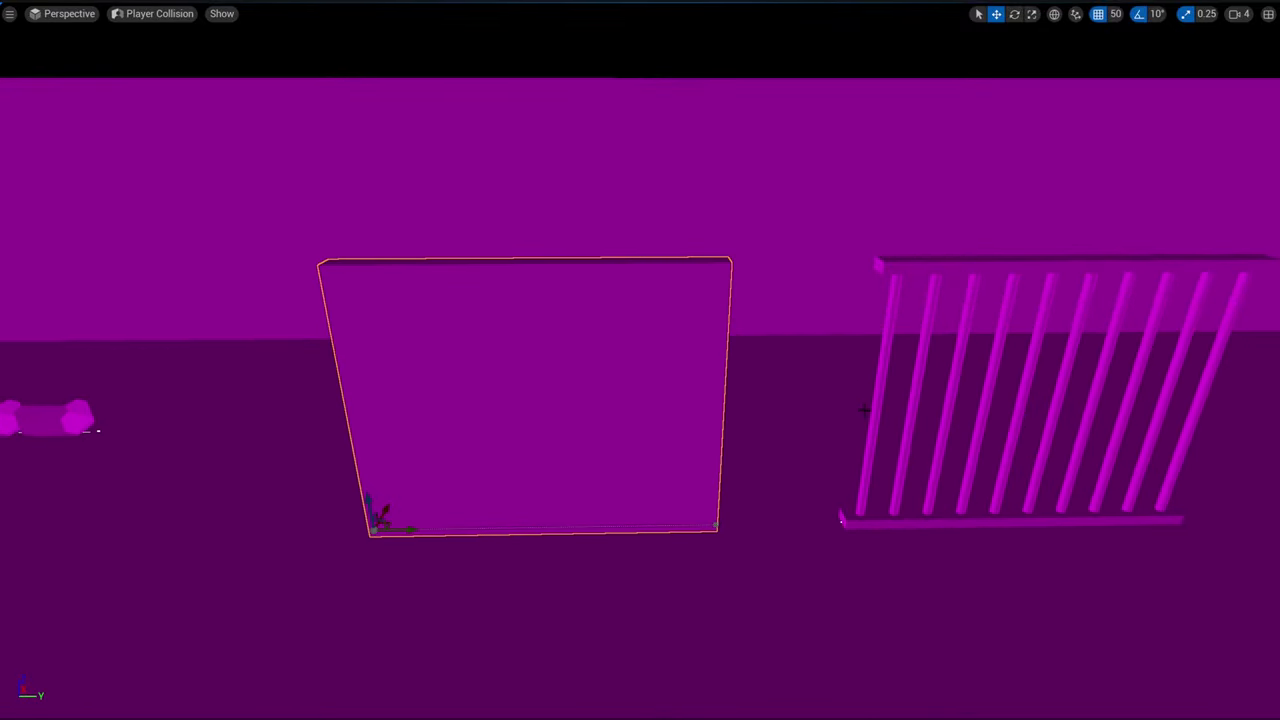
Select the middle cage, open its mesh SM_Cage2 for editing, check the Collision Complexity setting, and close the mesh editor.
key("d")
right_click_drag(865, 410, 886, 425)
key("w")
left_click(786, 526)
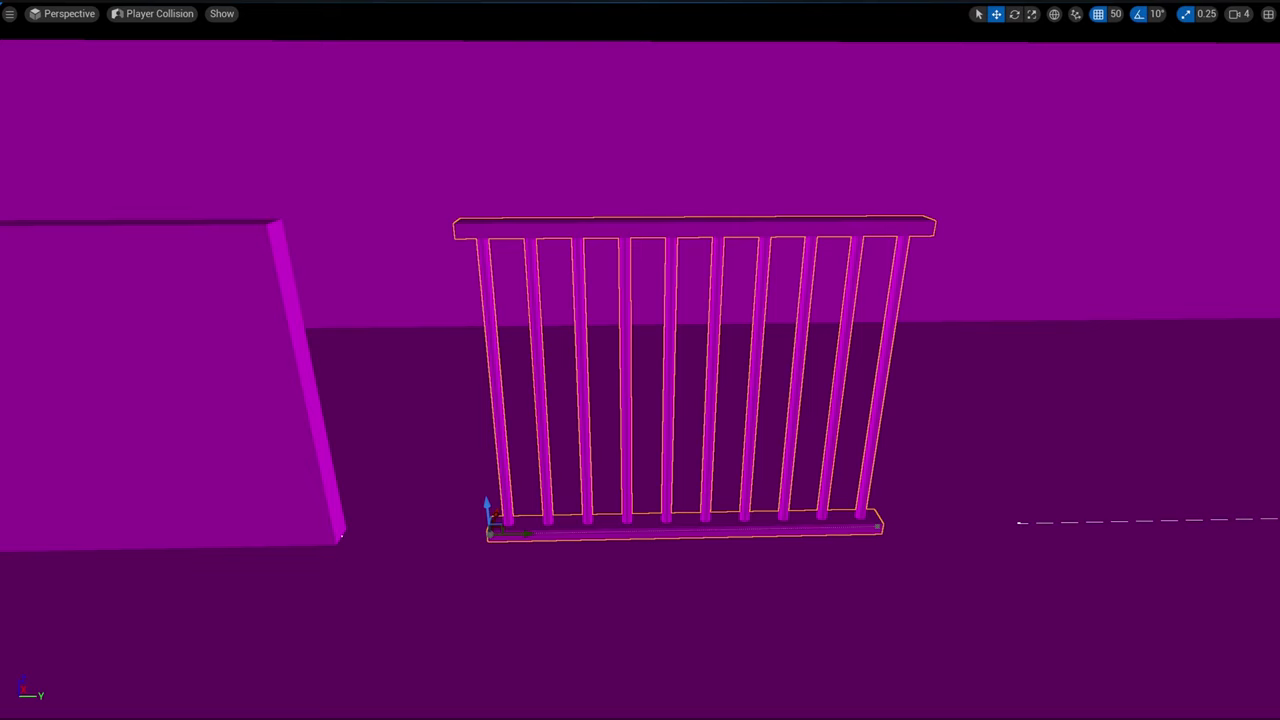
key("ctrl+e")
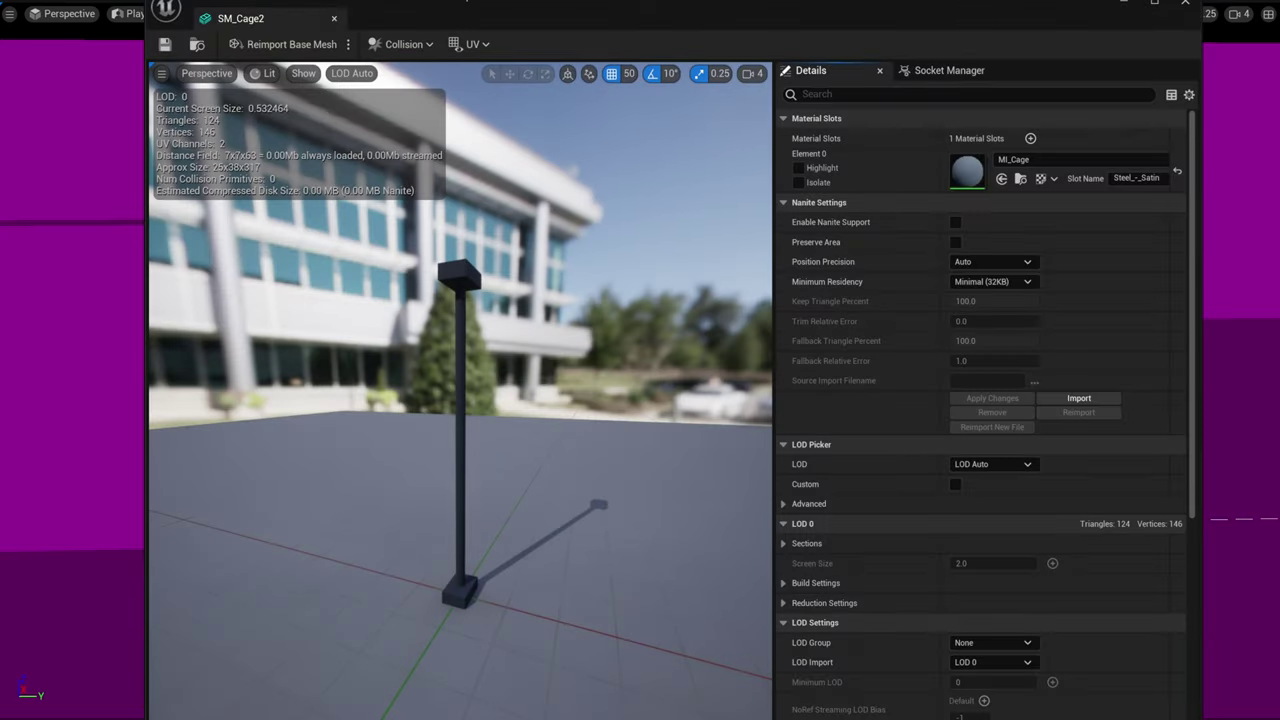
scroll(990, 570, "down", 6)
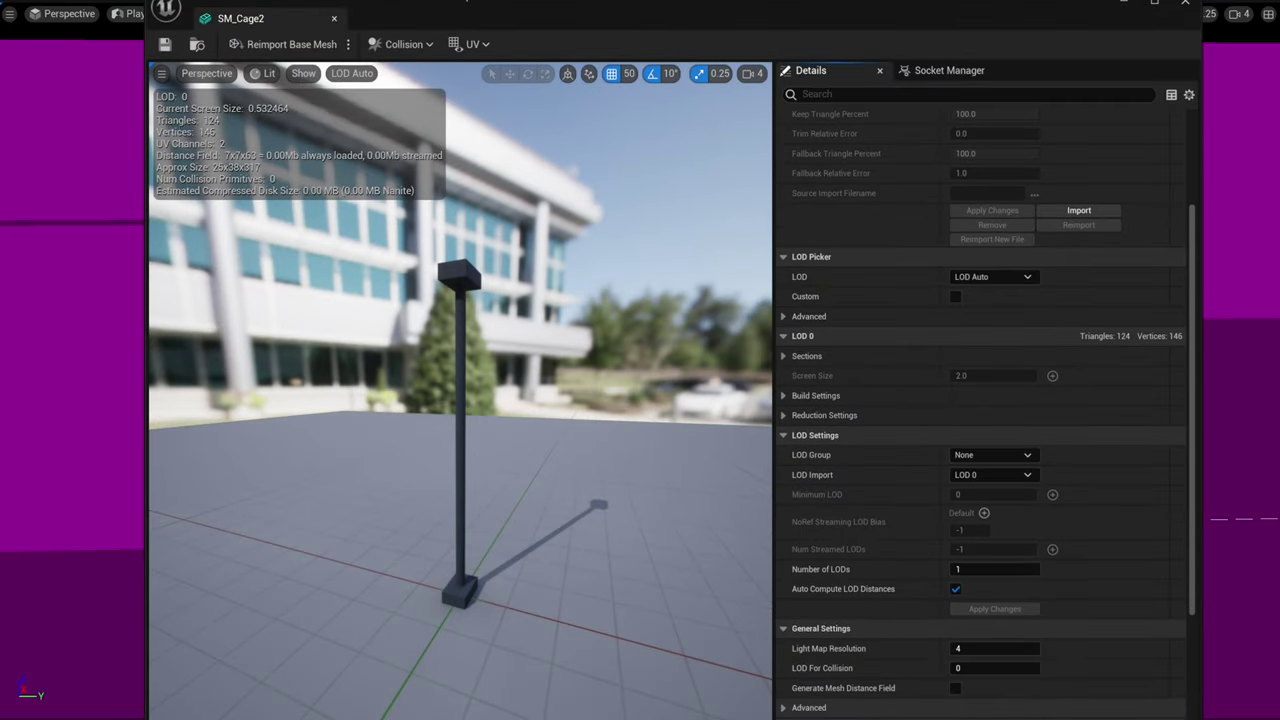
scroll(1095, 713, "down", 2)
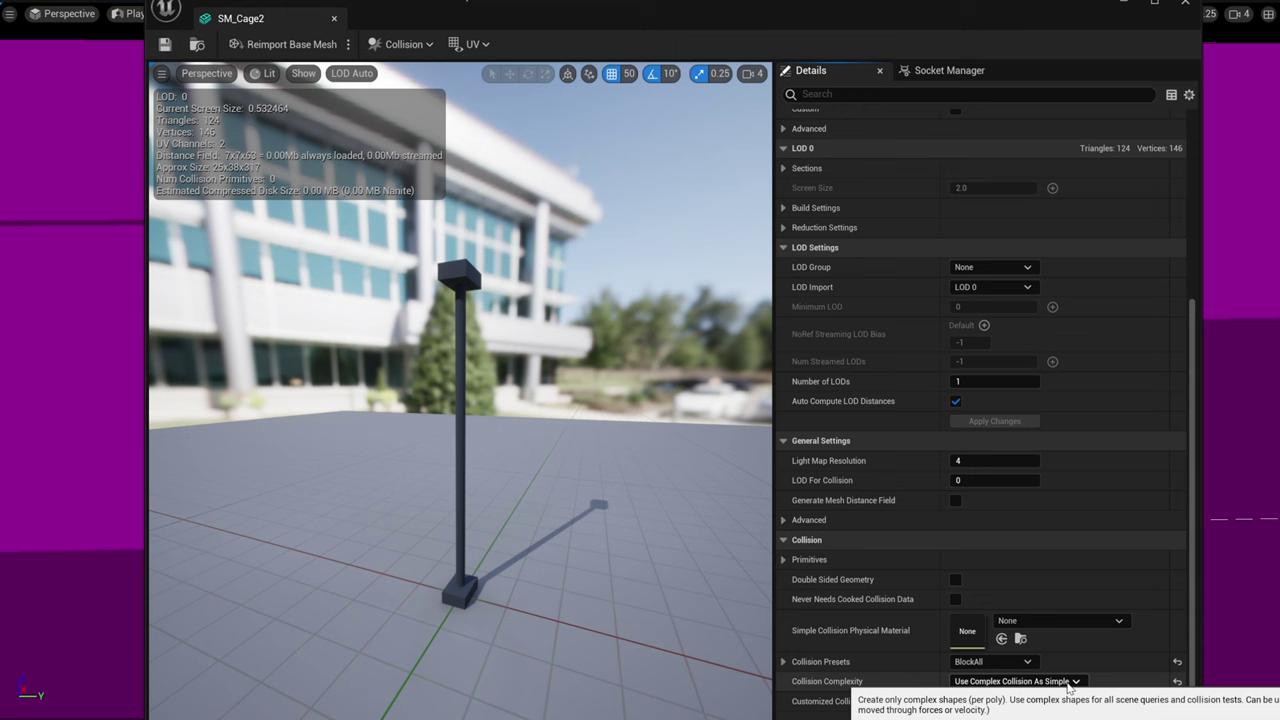
left_click(1185, 5)
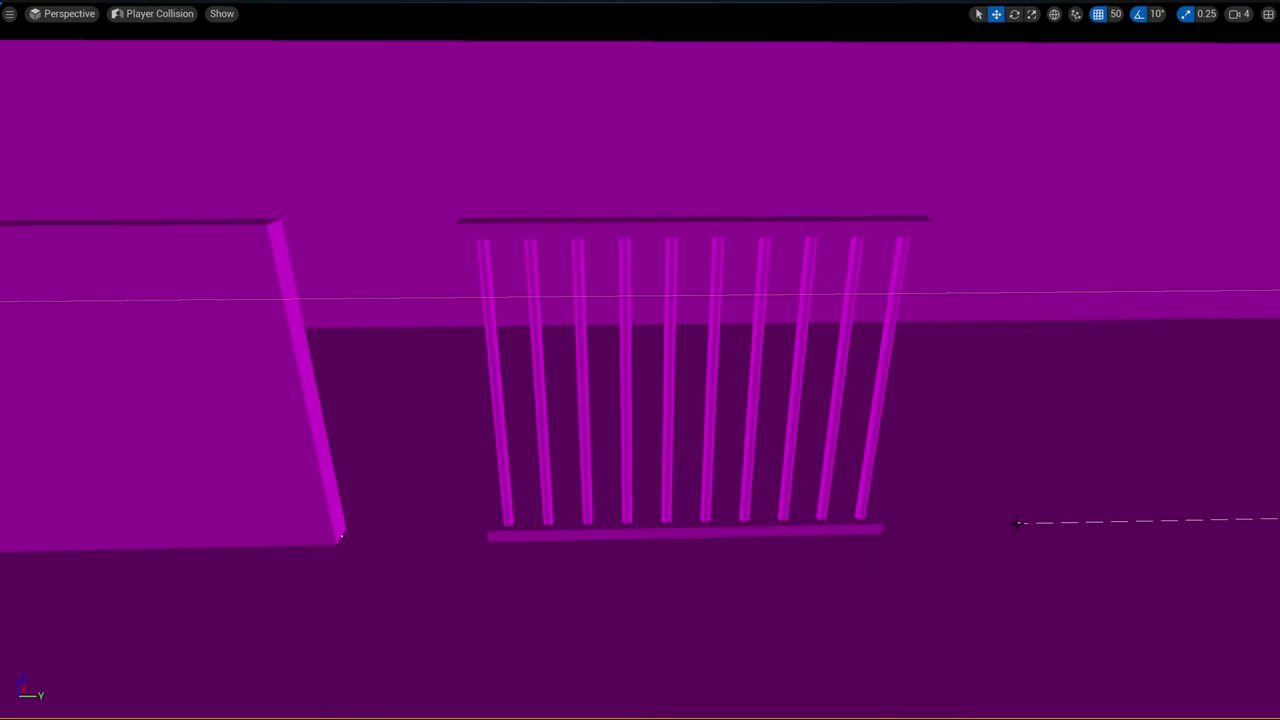
Open the third cage's mesh SM_Cage3, add a box simplified collision, and uncover the cage in the level for comparison.
left_click(1017, 522)
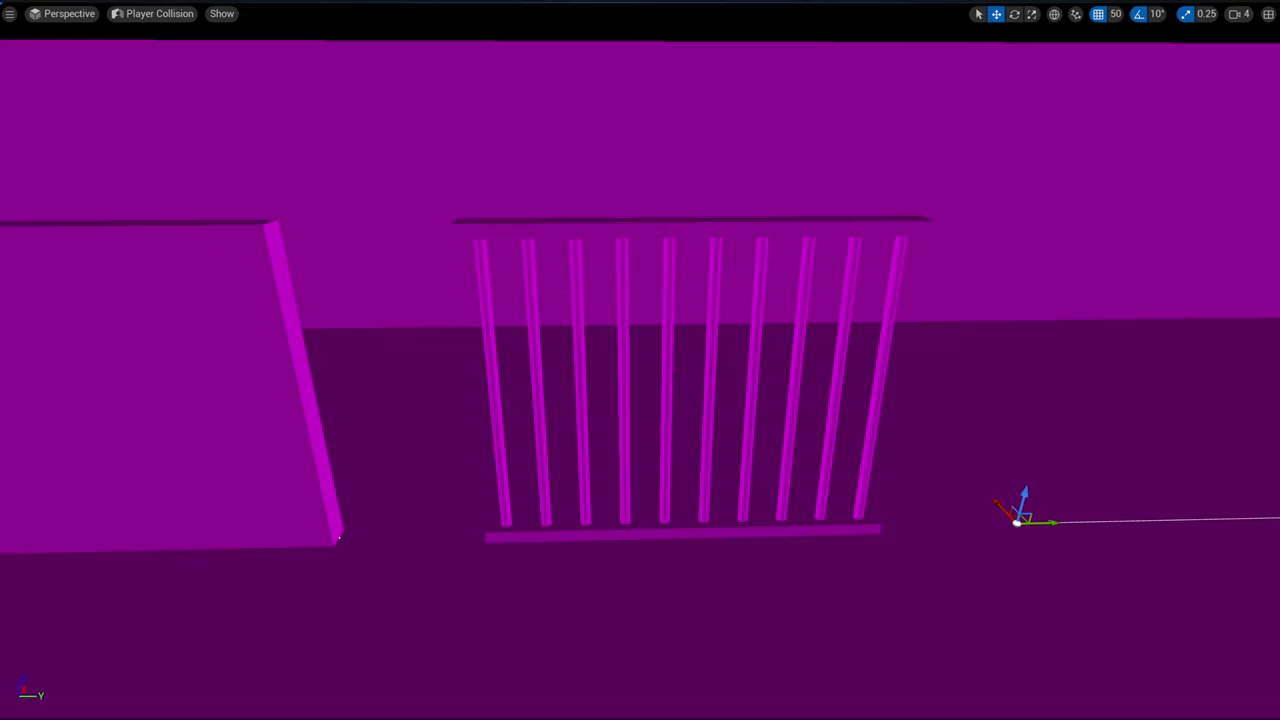
key("ctrl+e")
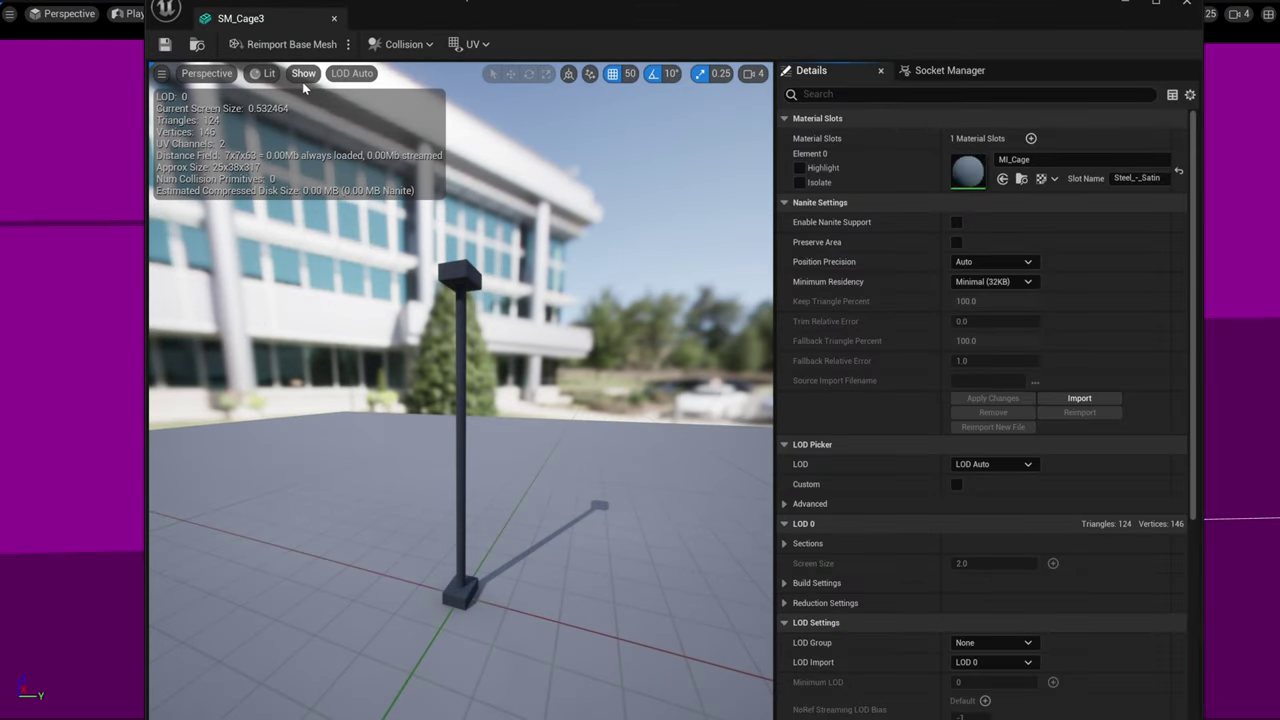
left_click(405, 45)
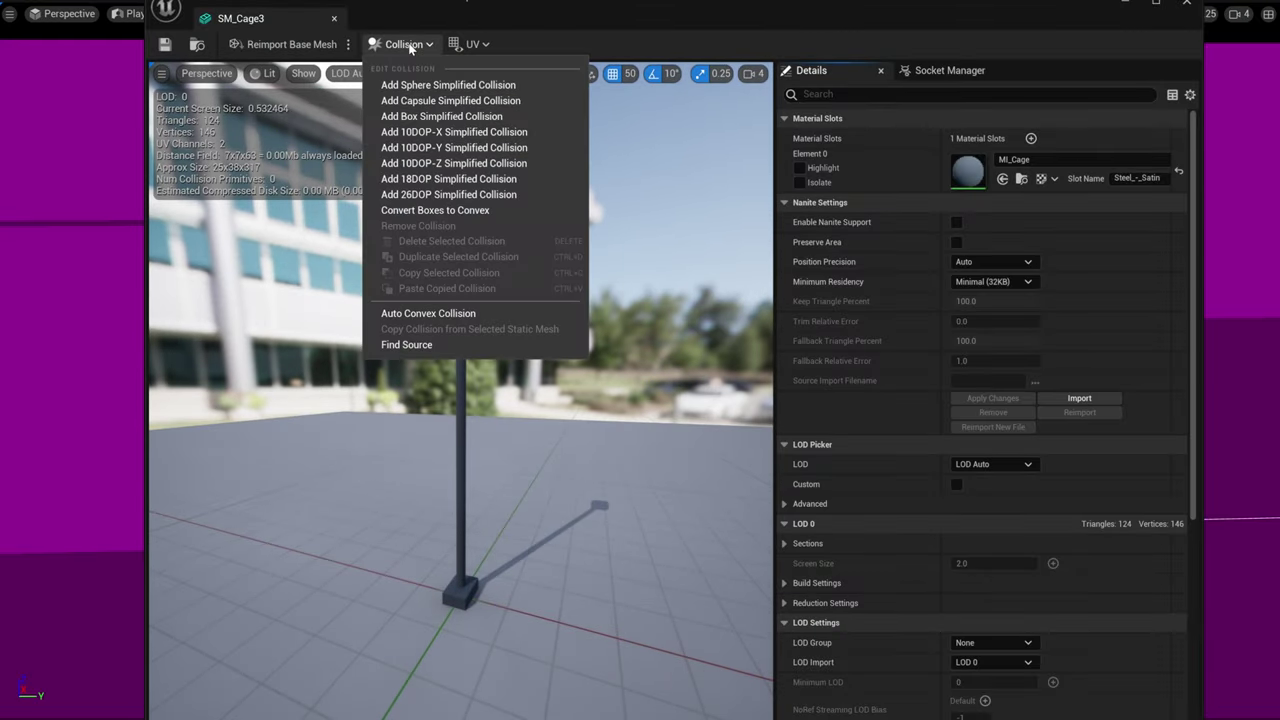
left_click(436, 117)
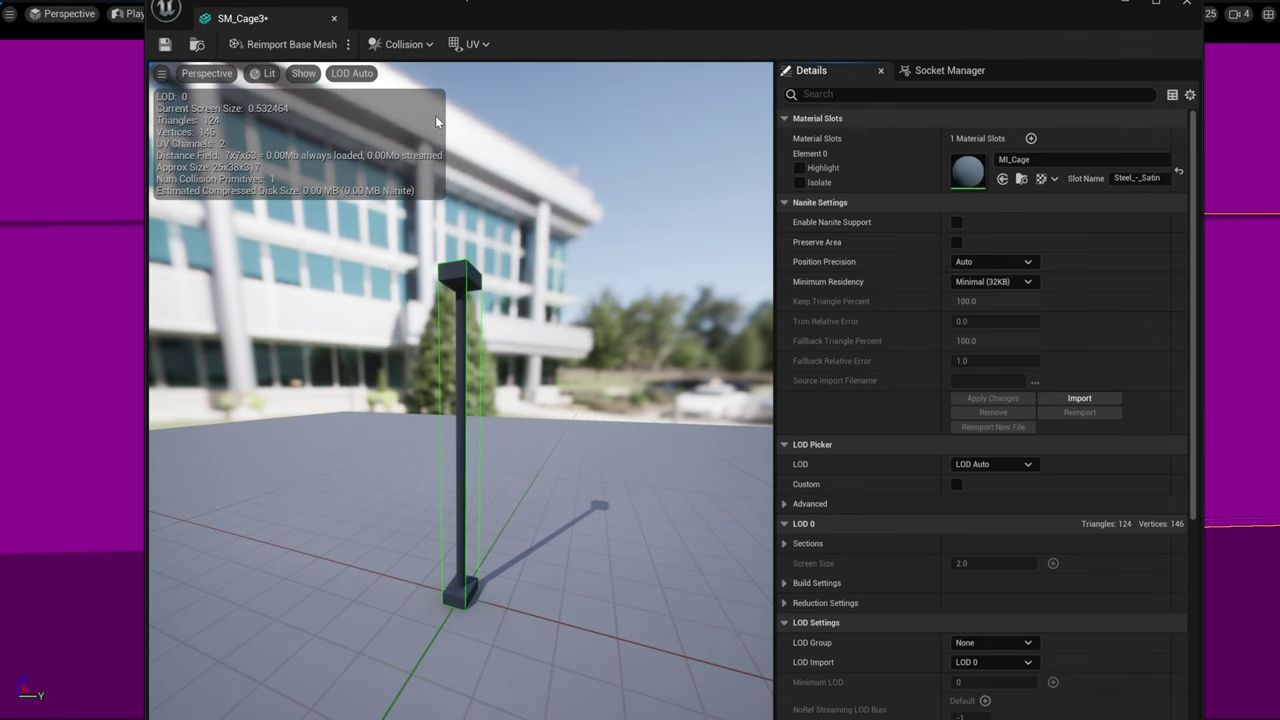
left_click_drag(845, 9, 461, 472)
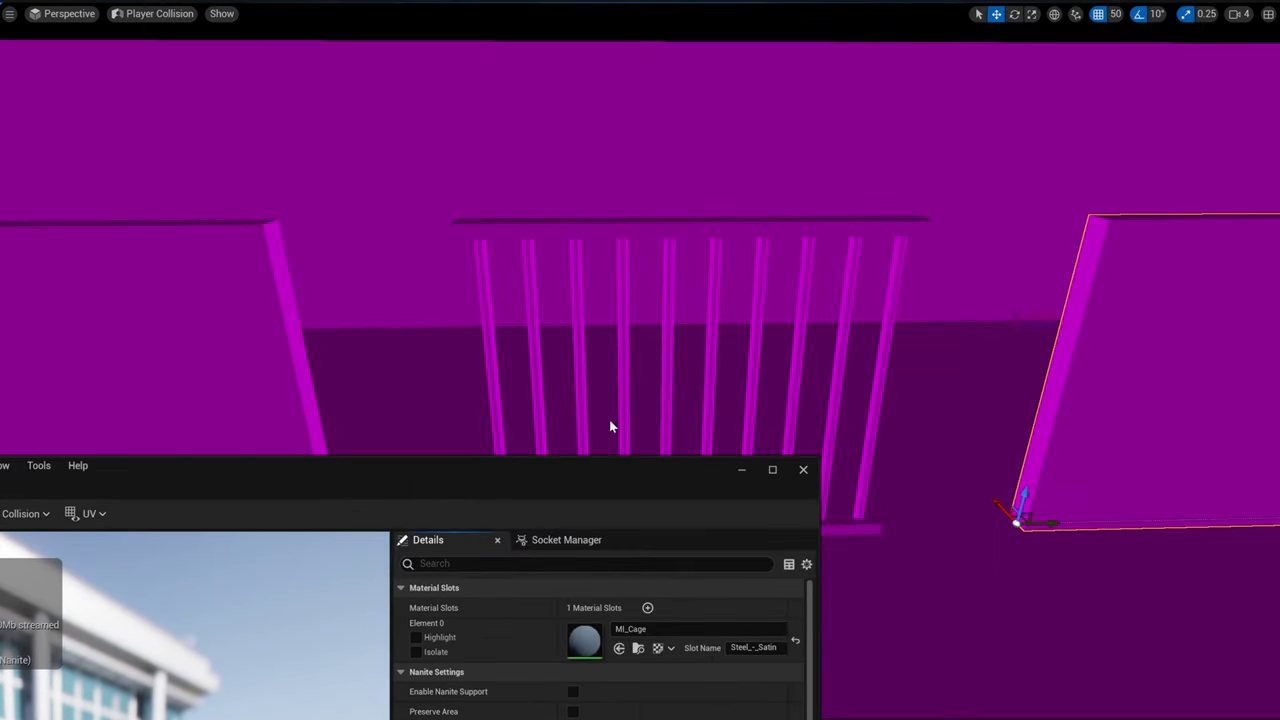
Bring the third cage's collision into view, close its mesh editor, and set the viewport back to Lit mode.
middle_click_drag(614, 413, 880, 460)
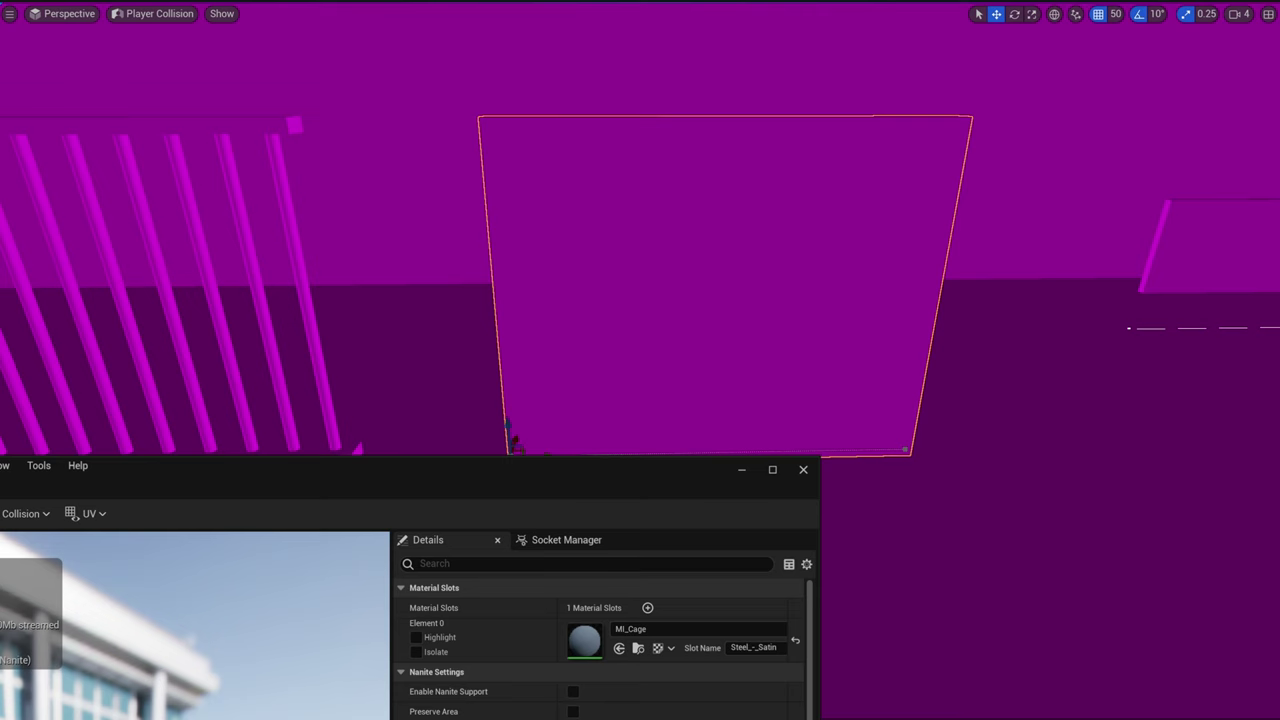
left_click(803, 469)
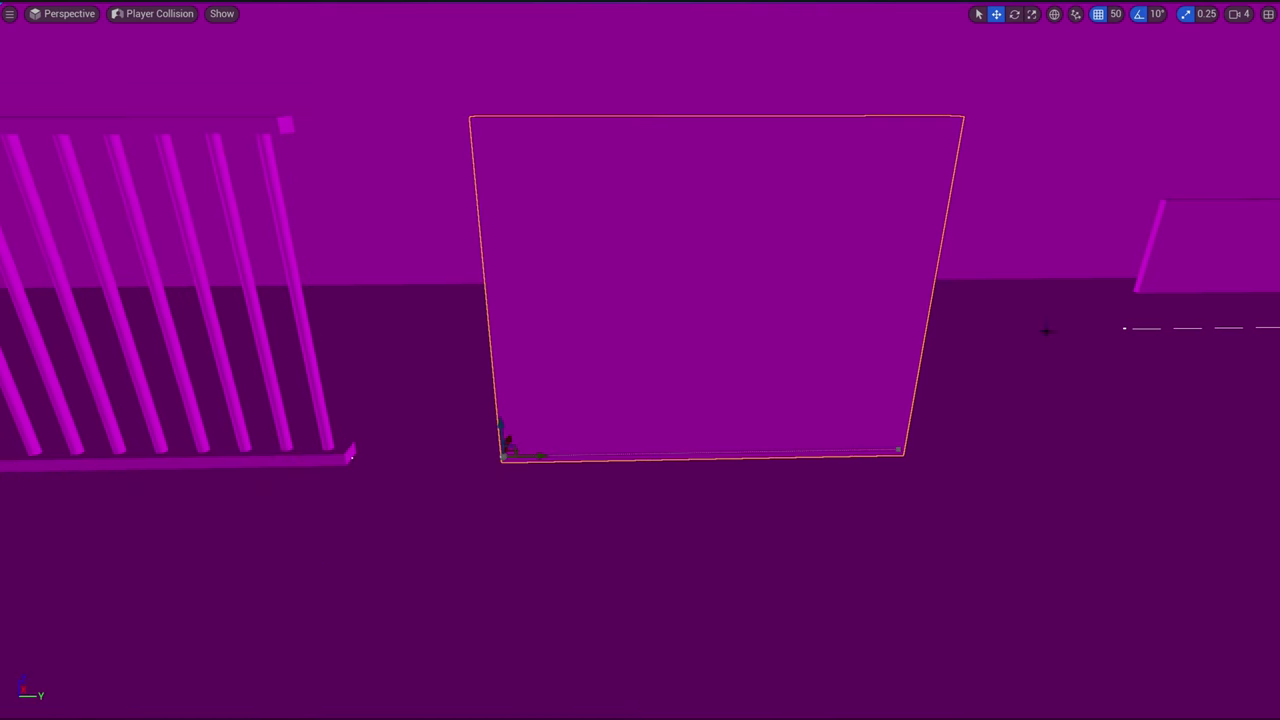
left_click(165, 13)
left_click(163, 52)
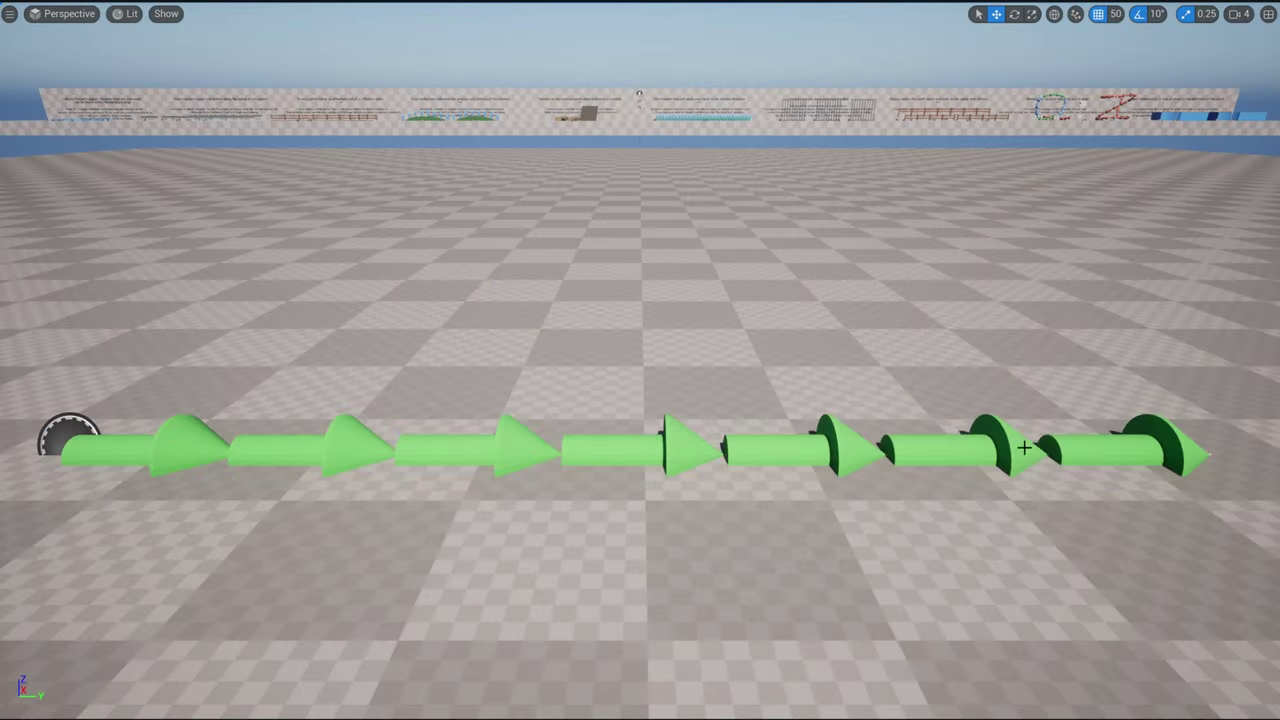
Select the green arrow spline, assign SM_Guardrail as its splined mesh, and set the Overlap to 30.
left_click(983, 443)
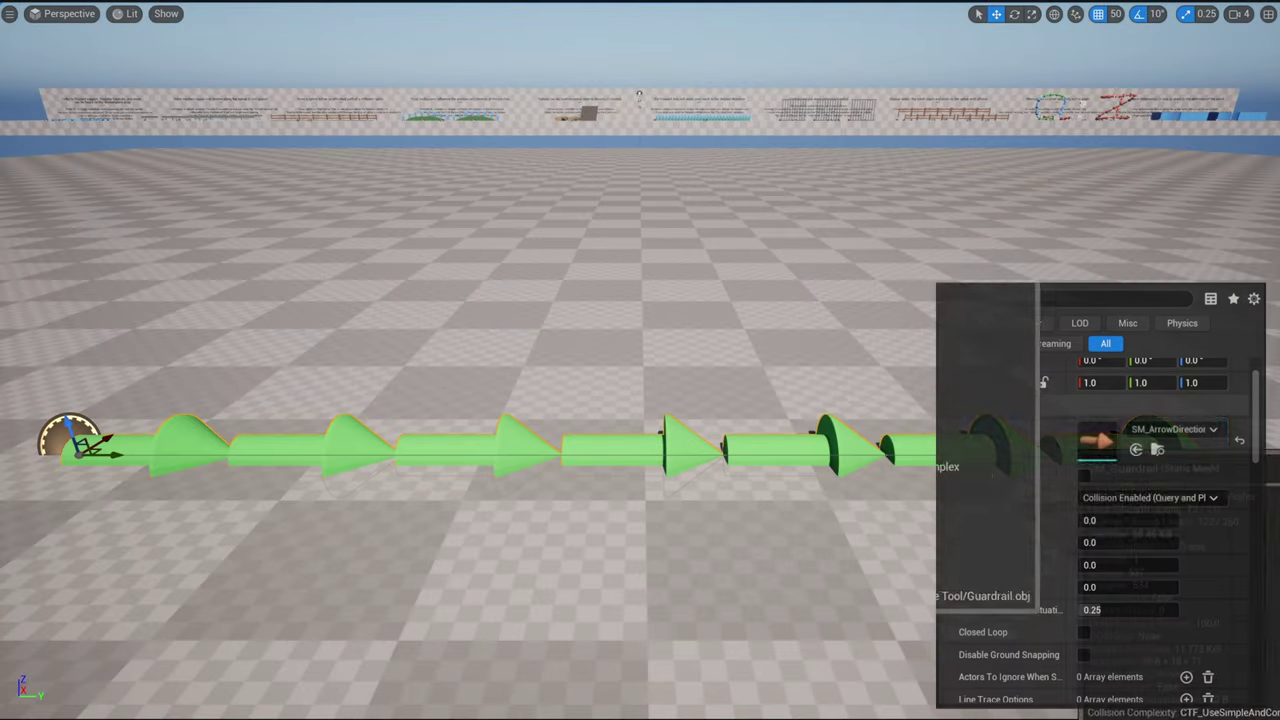
left_click_drag(1095, 455, 1093, 450)
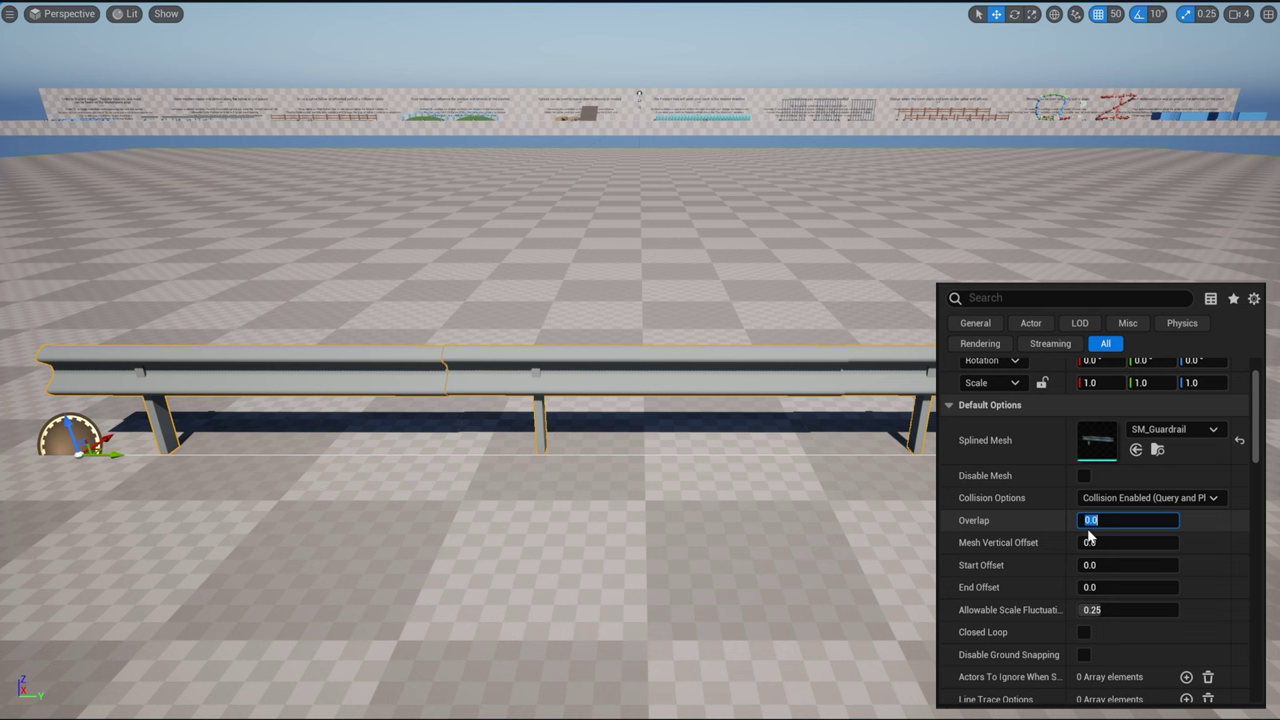
type("30")
key("Return")
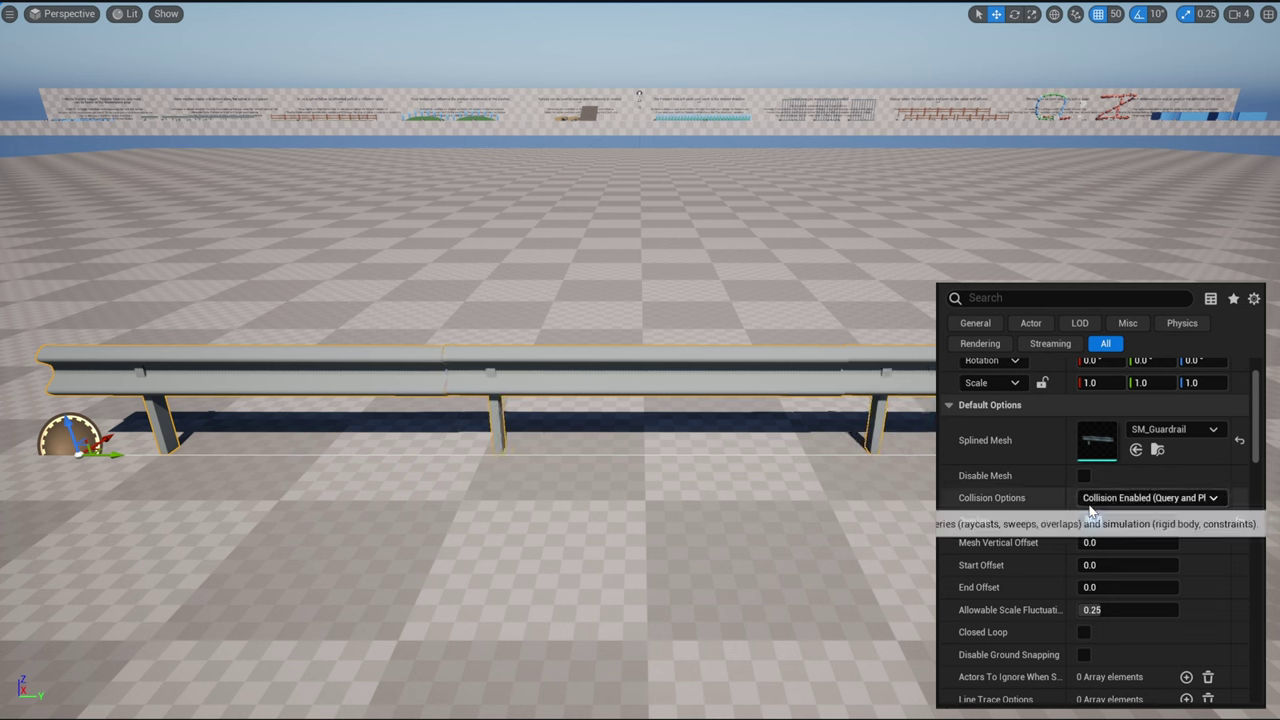
Set the guardrail's Overlap to -30 to space its segments apart, and reset the property to its default.
type("-80.0")
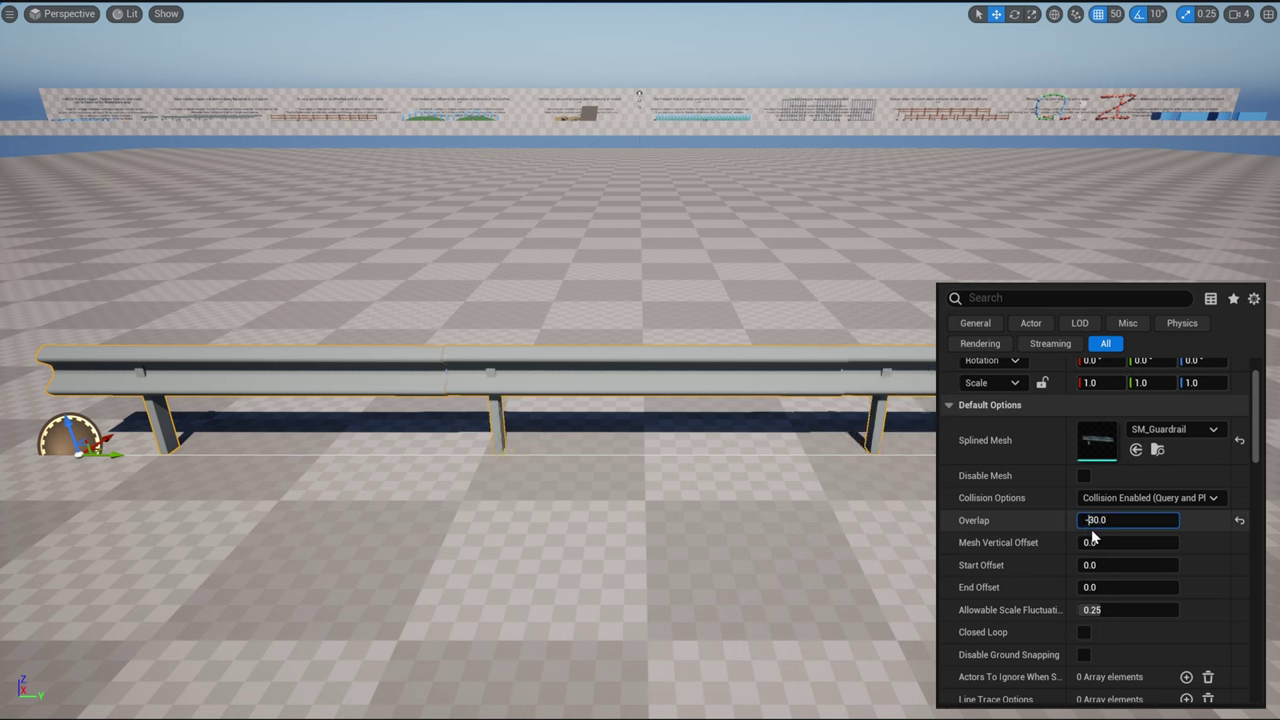
key("Return")
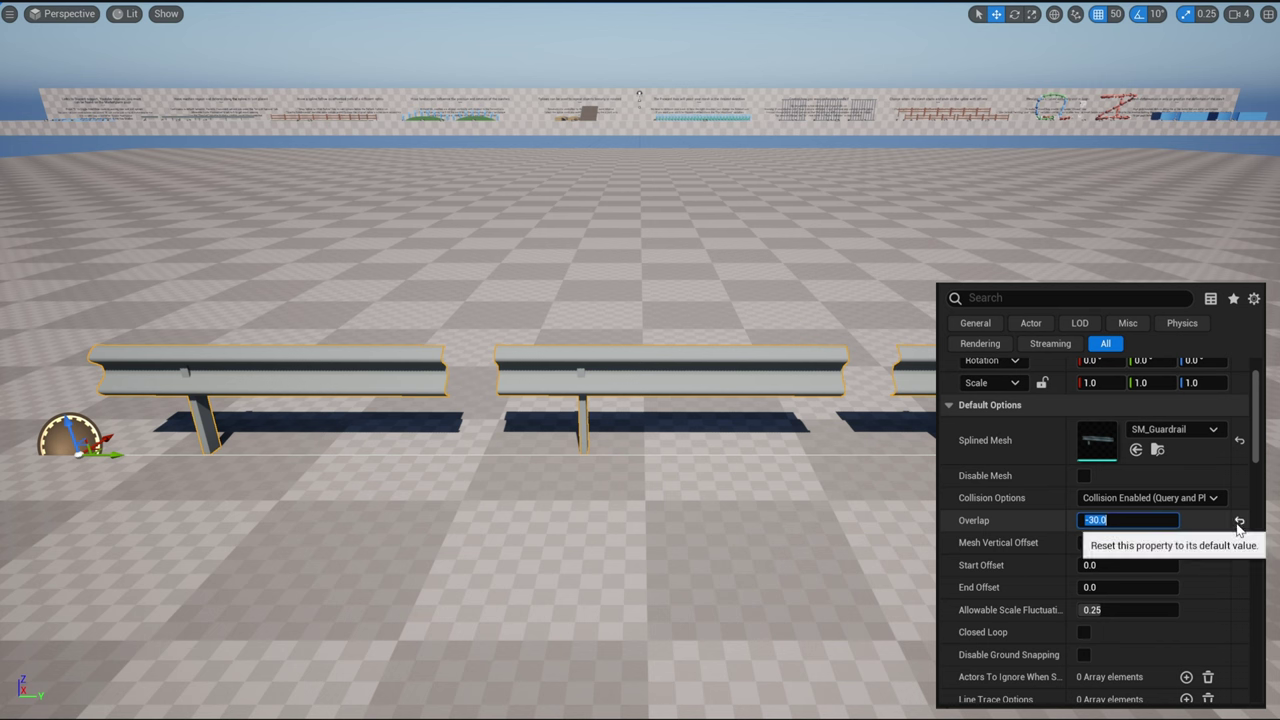
left_click(1239, 522)
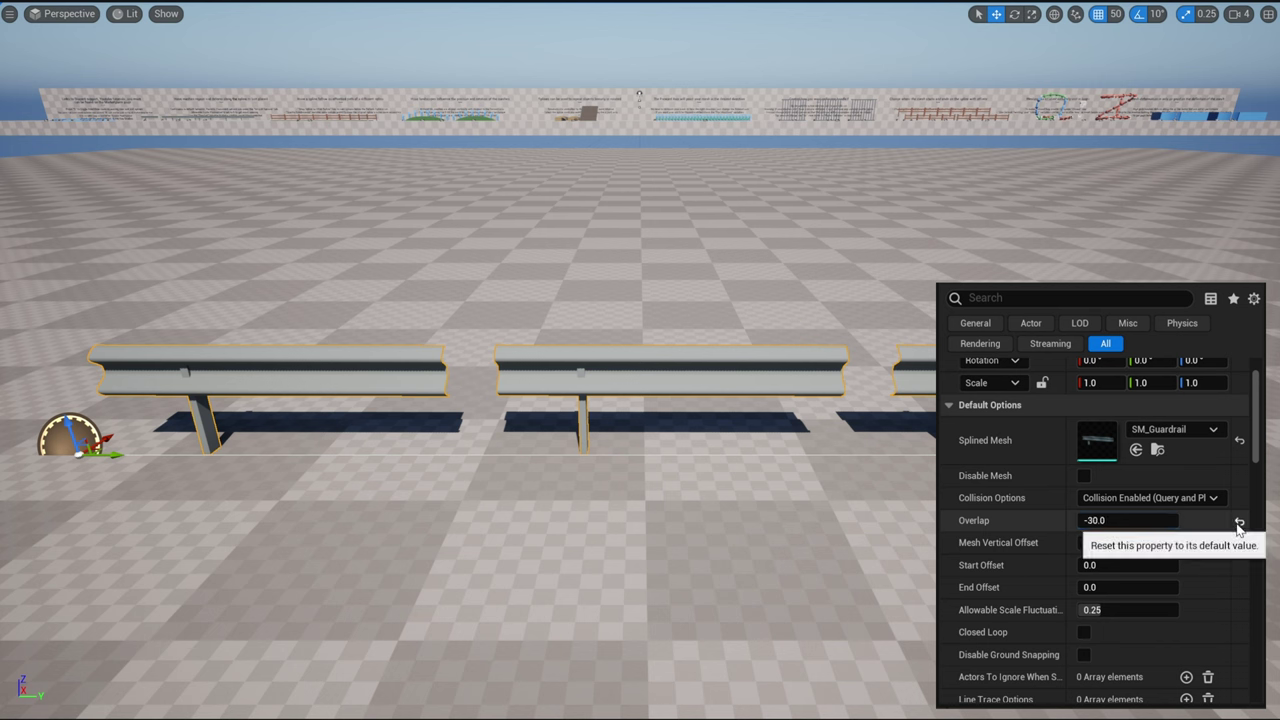
Look through the spline's remaining options and change its splined mesh back to the direction arrow.
scroll(1236, 522, "down", 10)
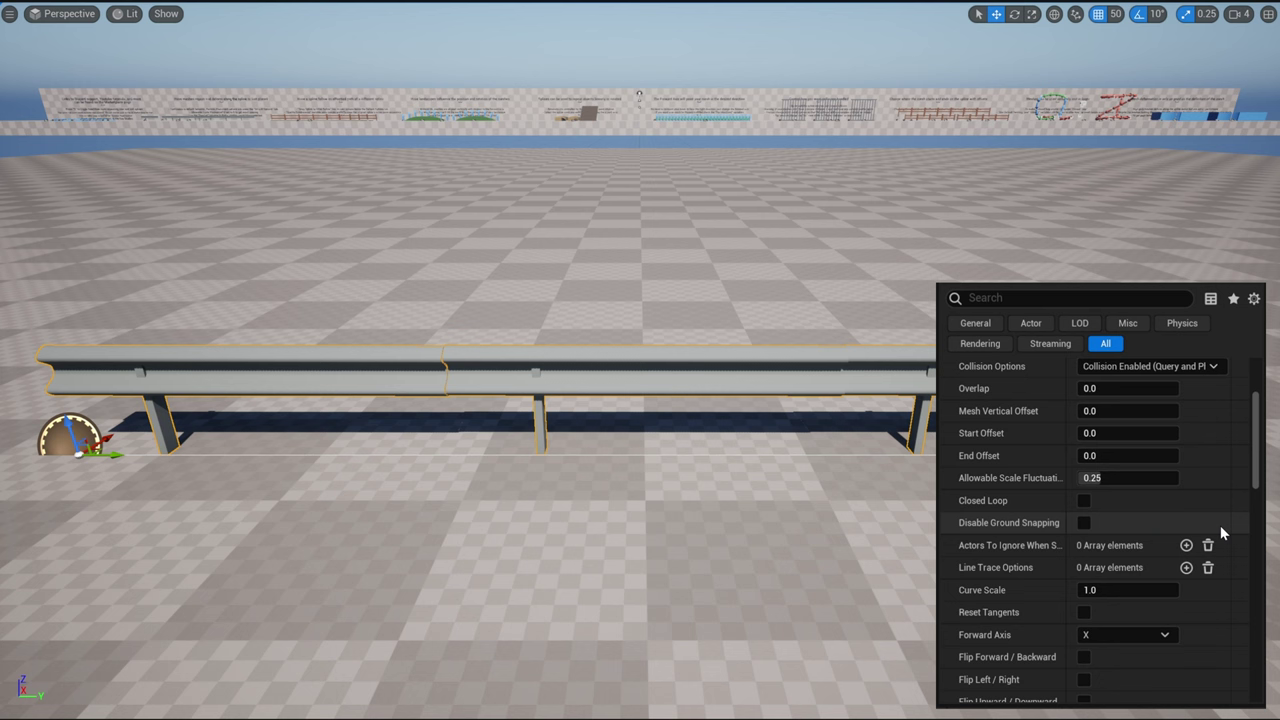
scroll(1150, 550, "down", 5)
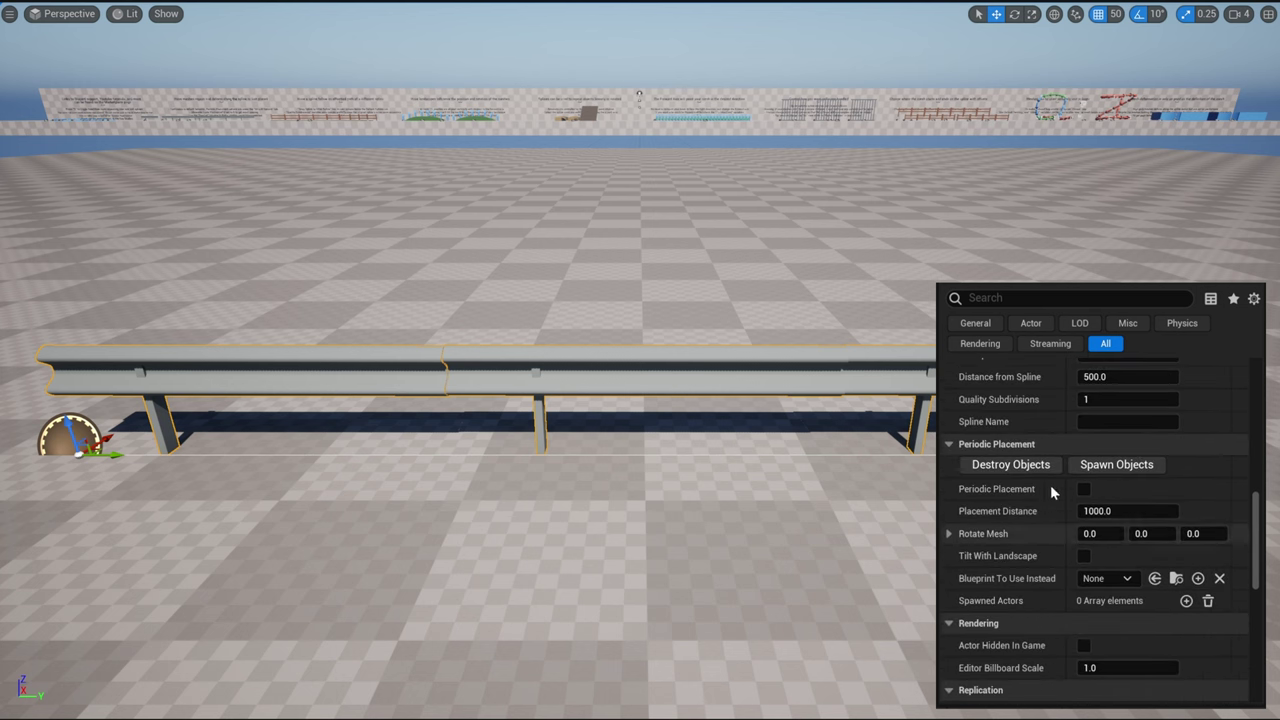
scroll(1114, 470, "up", 5)
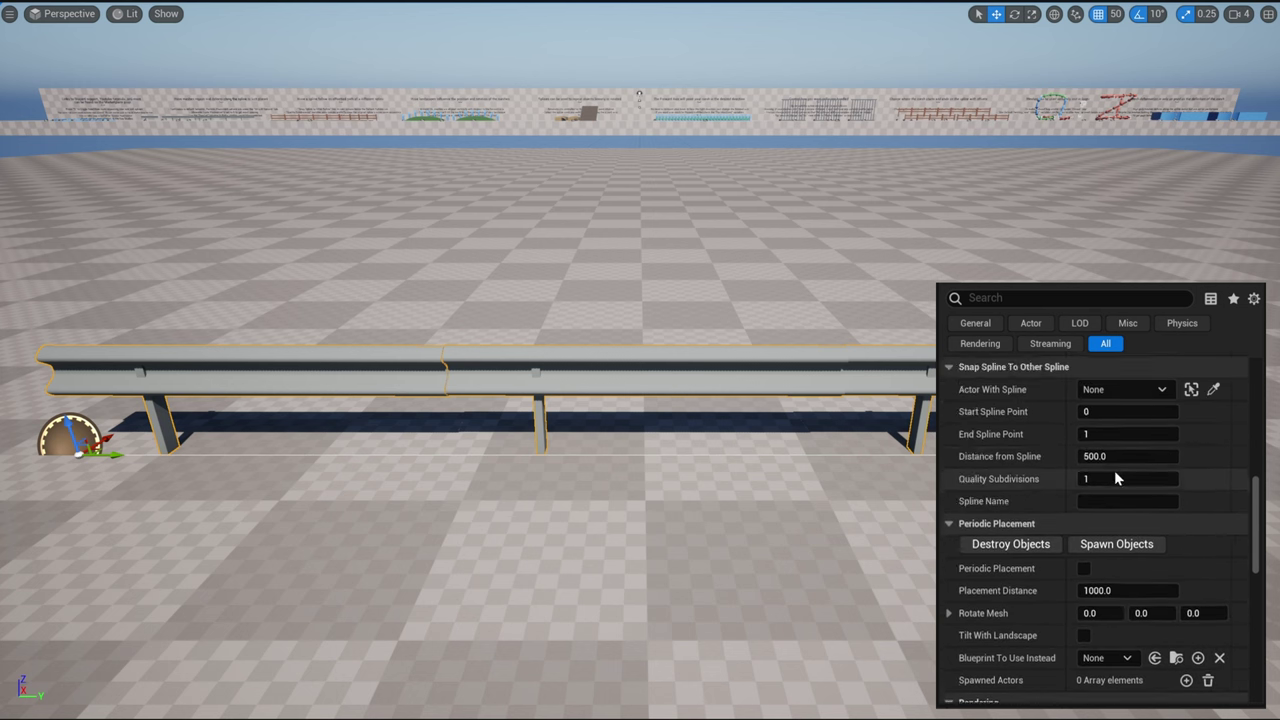
scroll(1210, 503, "up", 5)
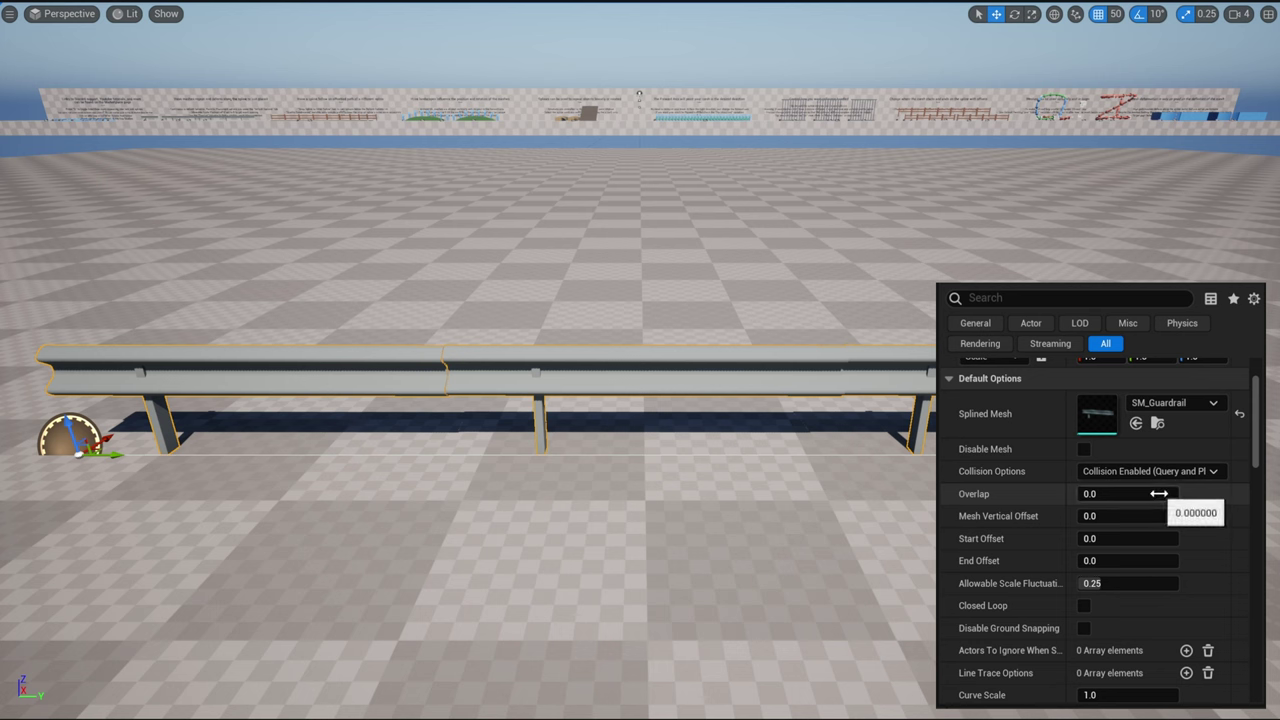
left_click_drag(464, 712, 1158, 417)
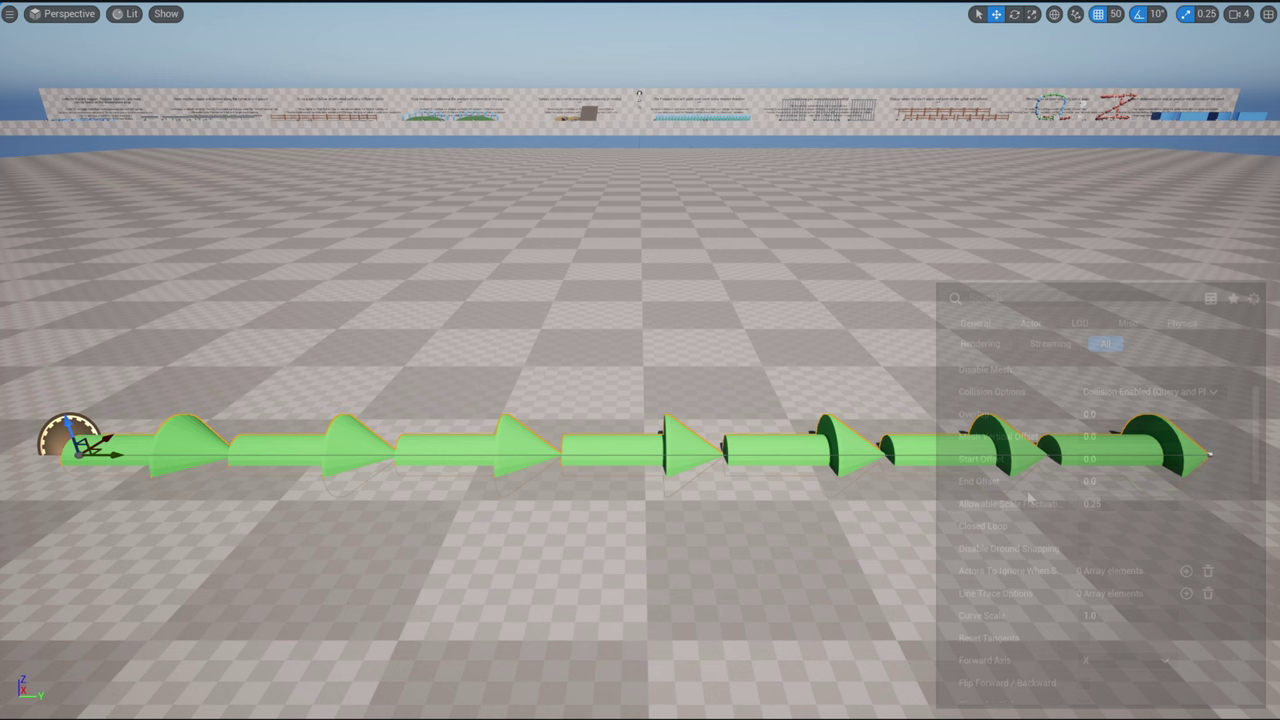
Raise the arrows above the spline by setting the Mesh Vertical Offset to 100.
scroll(1100, 440, "down", 3)
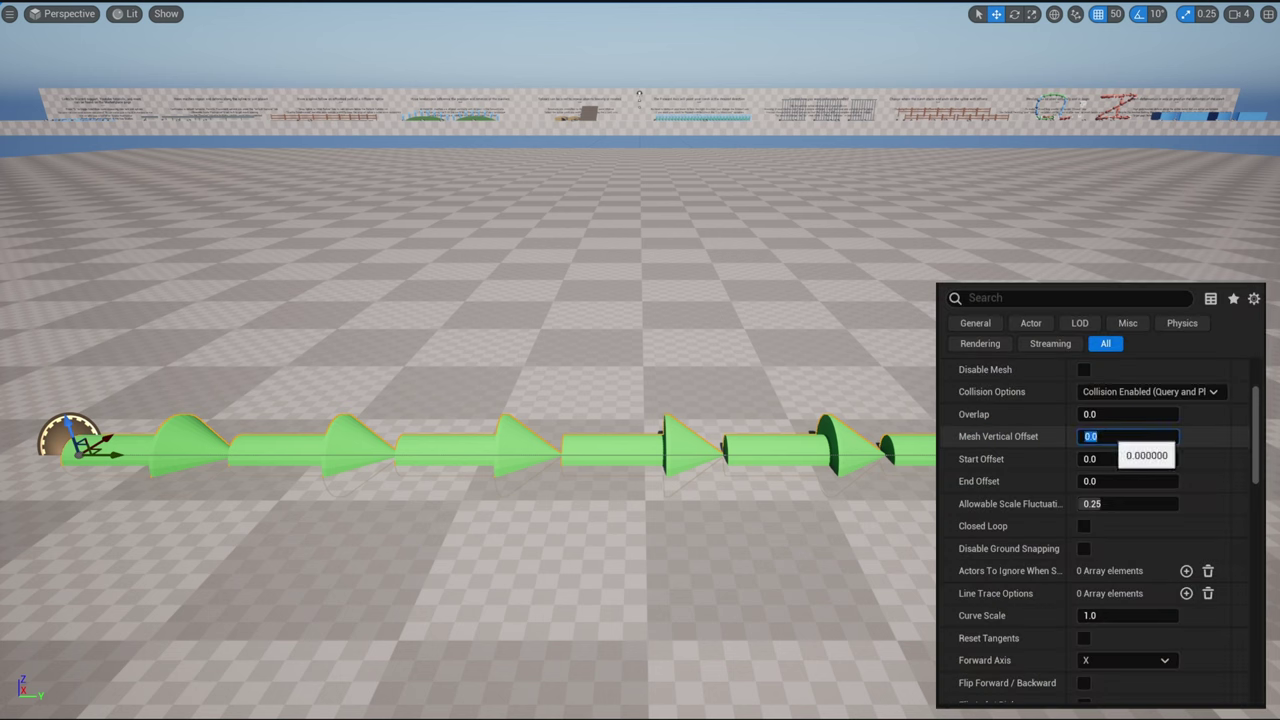
type("100")
key("Return")
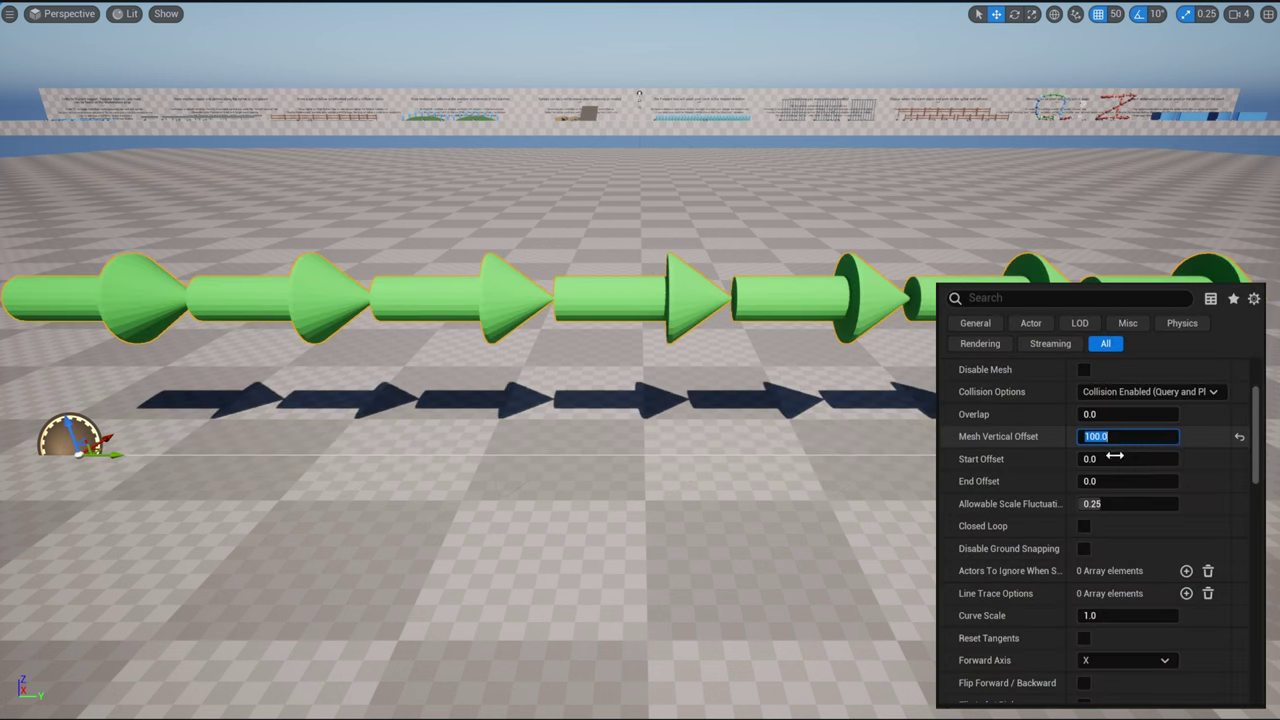
Shorten the arrow mesh at both ends of the spline by setting Start Offset and End Offset to 100.
left_click(1120, 460)
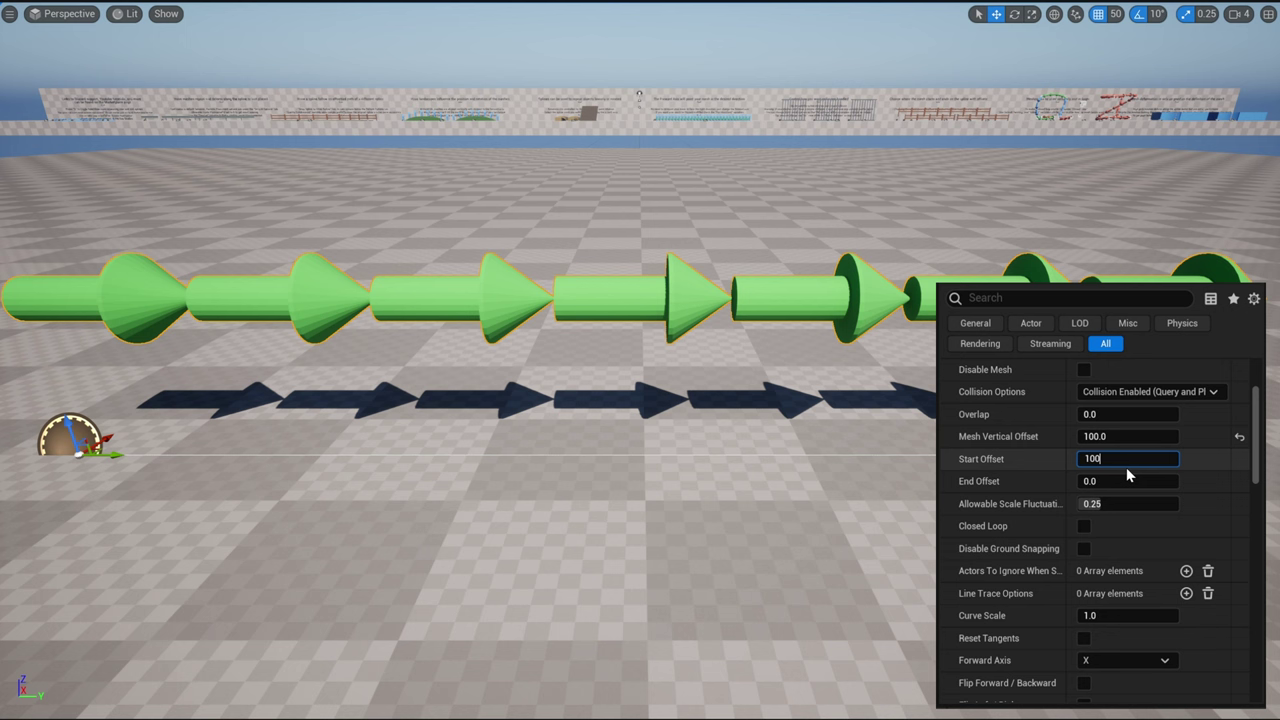
type("100")
key("Return")
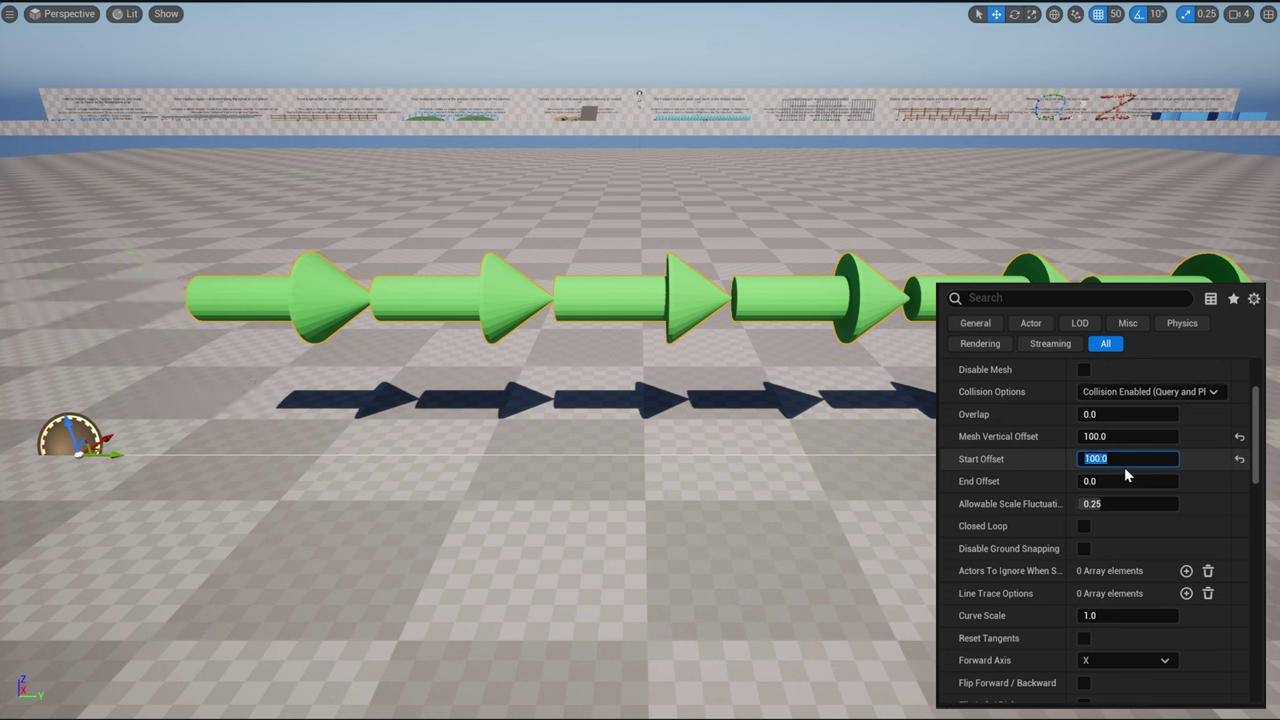
left_click(1130, 481)
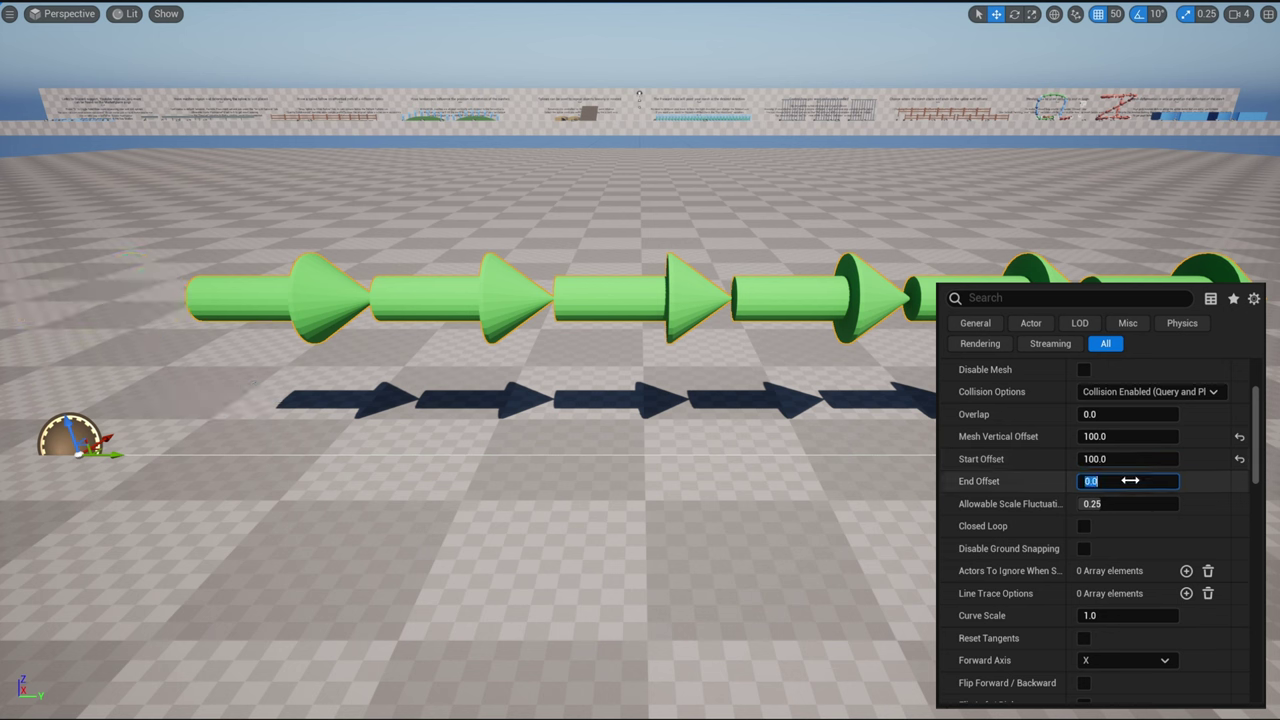
type("100")
key("Return")
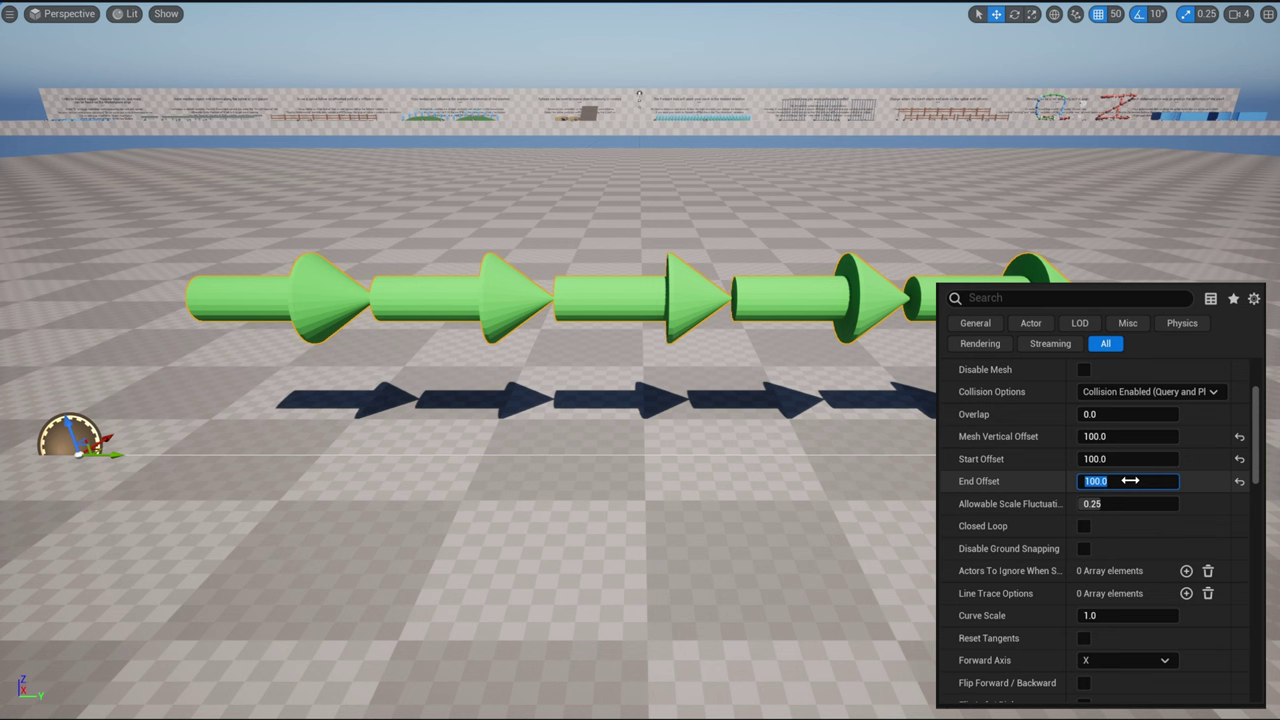
Reset the End Offset, Start Offset and Mesh Vertical Offset to their default values.
left_click(1239, 482)
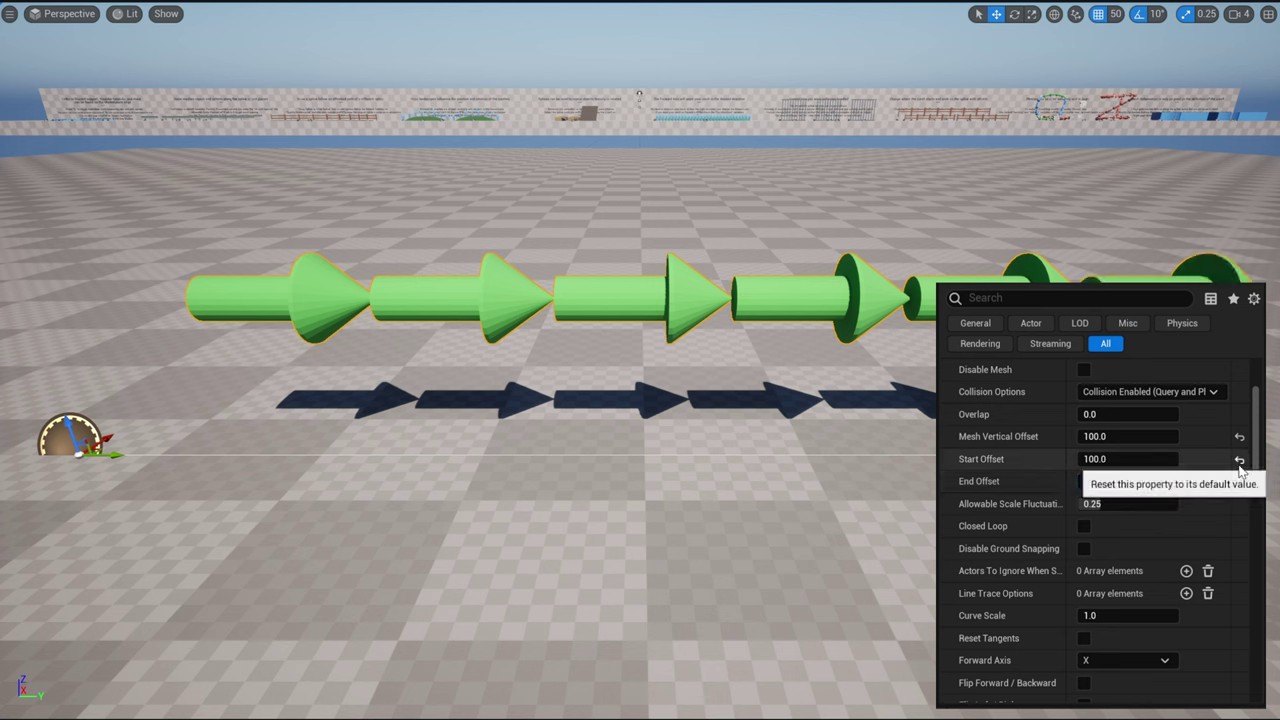
left_click(1239, 459)
left_click(1239, 437)
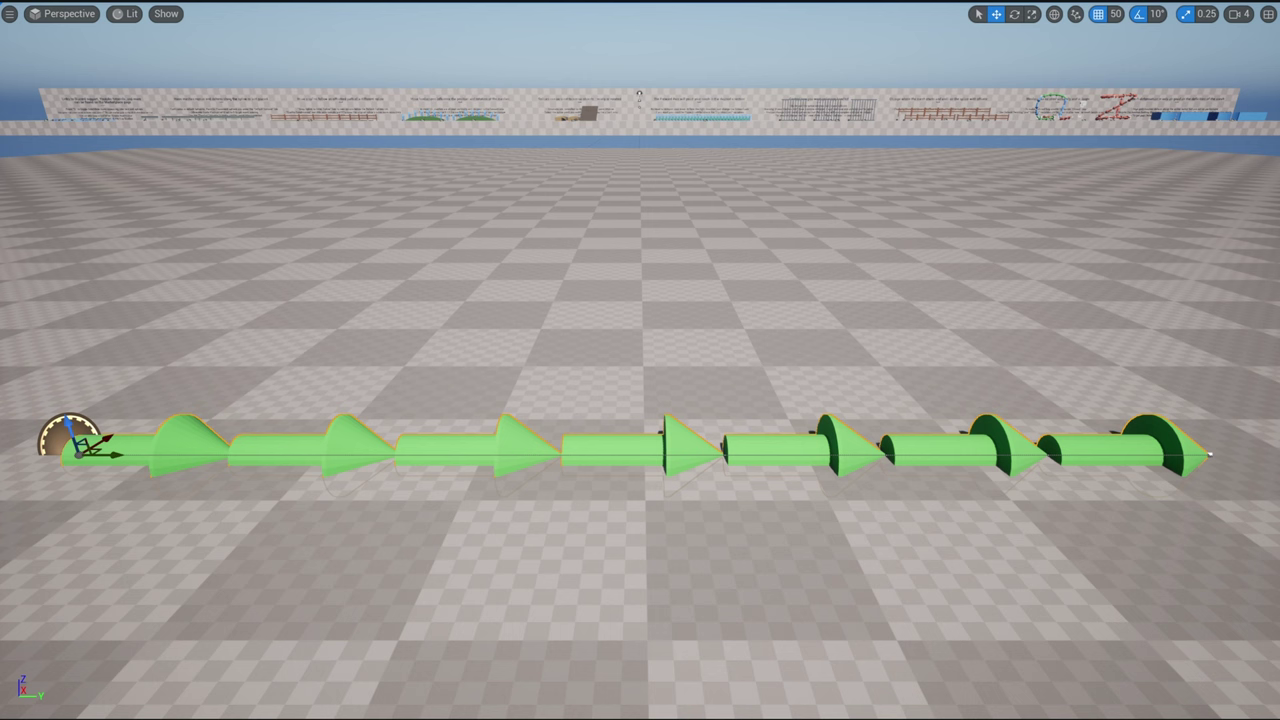
Enter an oversized Start Offset of 10000 for the arrow spline.
mouse_move(1200, 456)
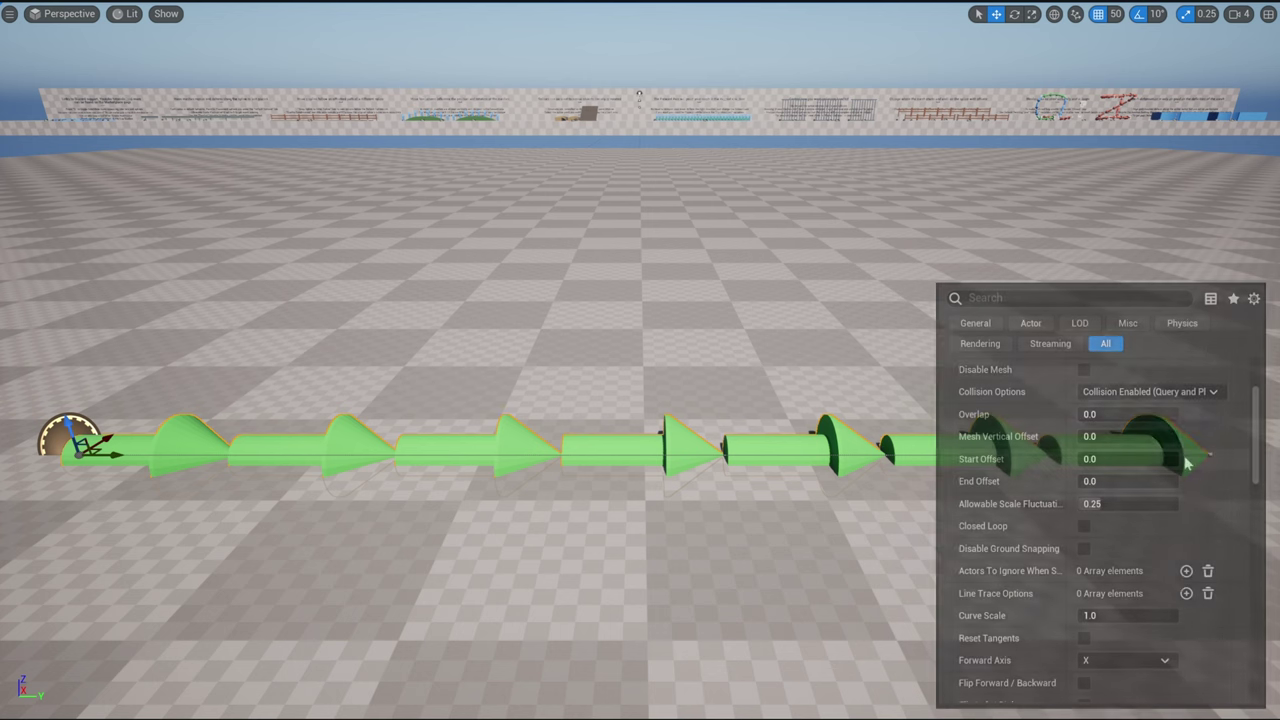
left_click(1165, 457)
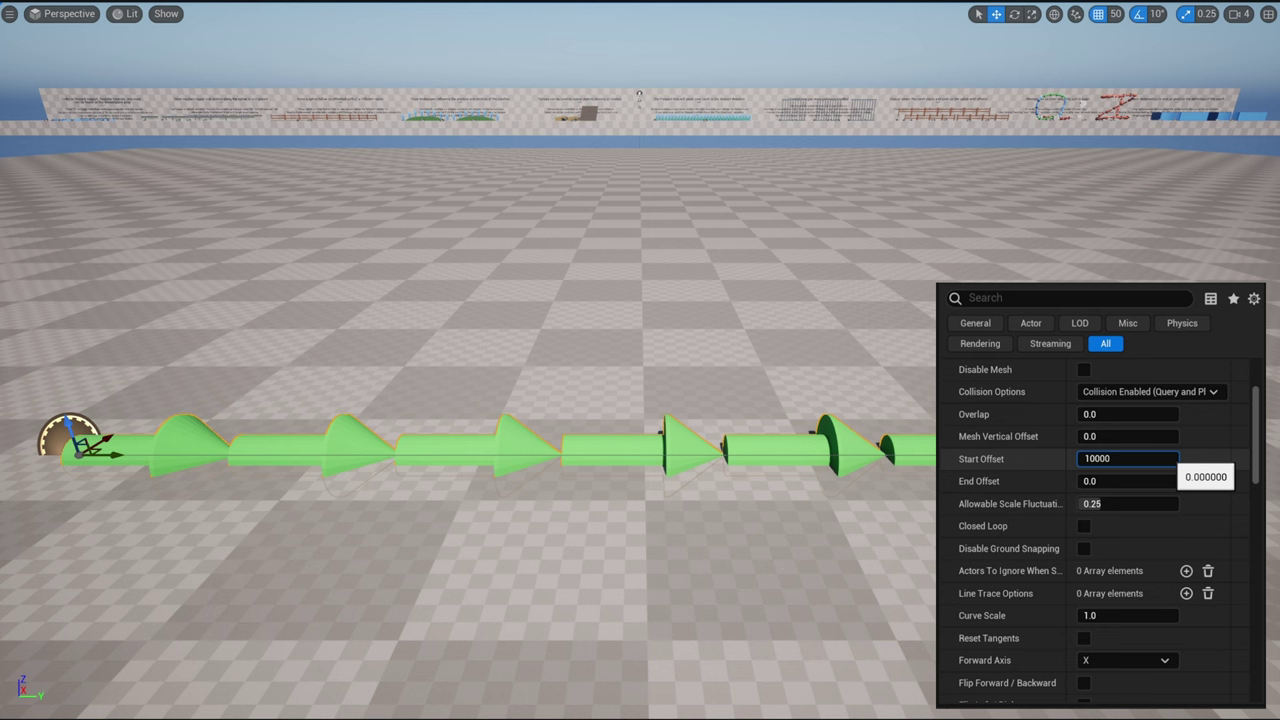
key("Return")
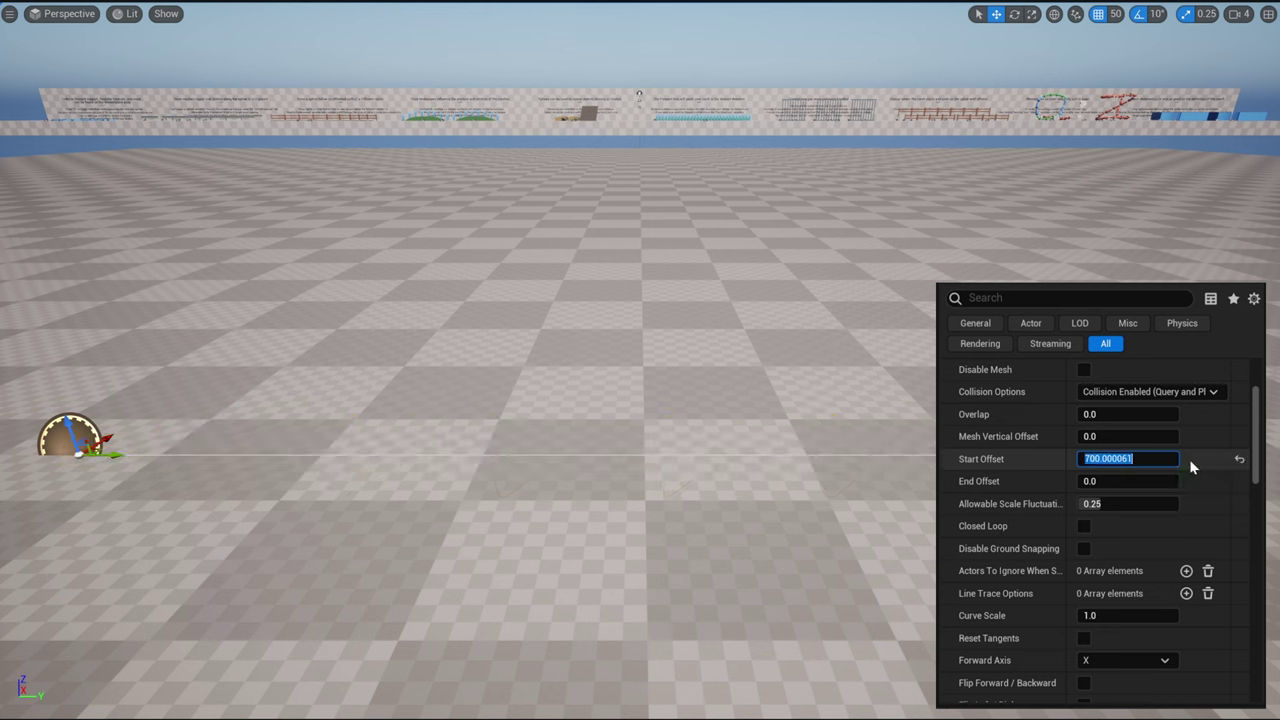
Halve the Start Offset by dividing its current value by 2, and reset the property to its default.
left_click(1149, 459)
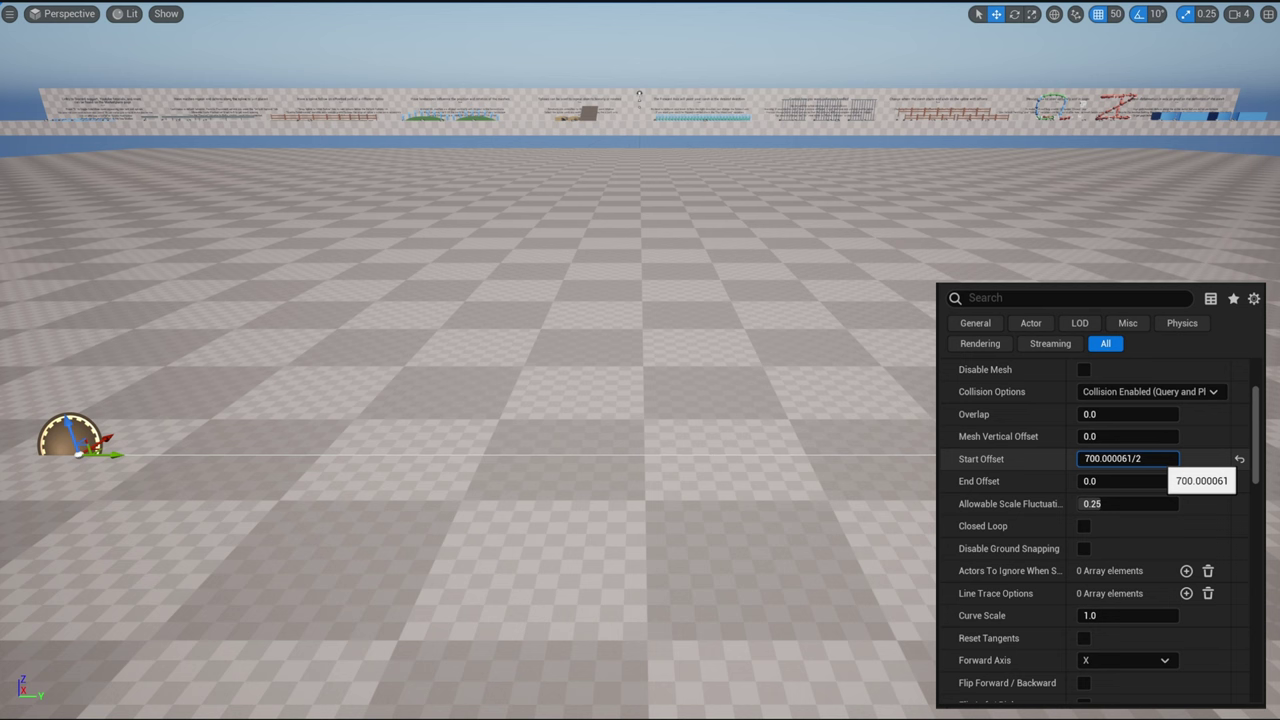
key("Return")
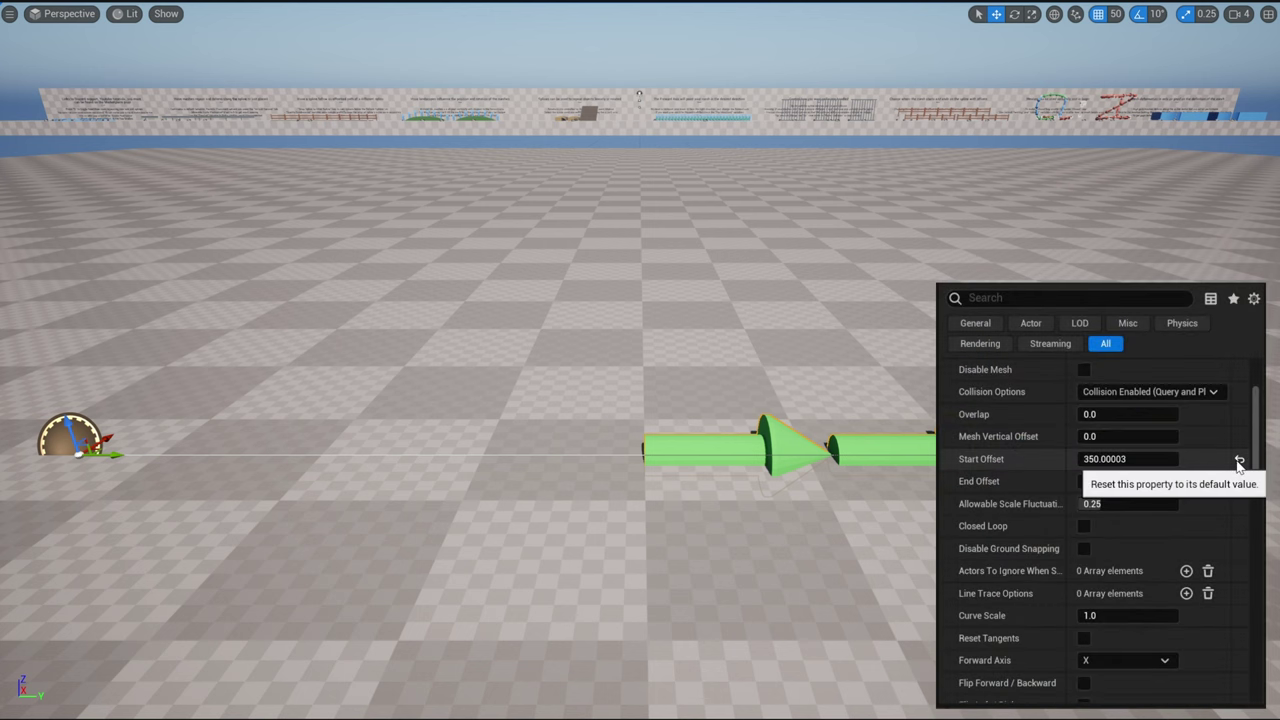
left_click(1239, 462)
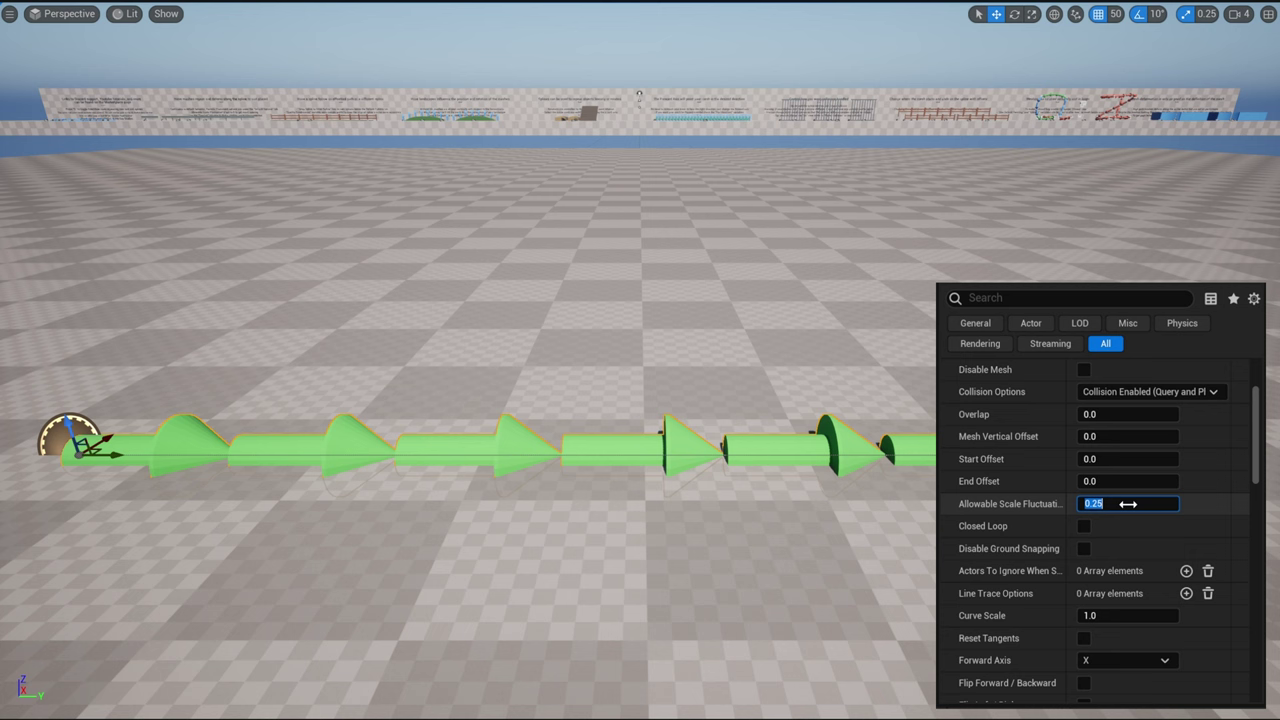
Set the Allowable Scale Fluctuation to 0 and try moving the spline's end point outward along its length.
key("Return")
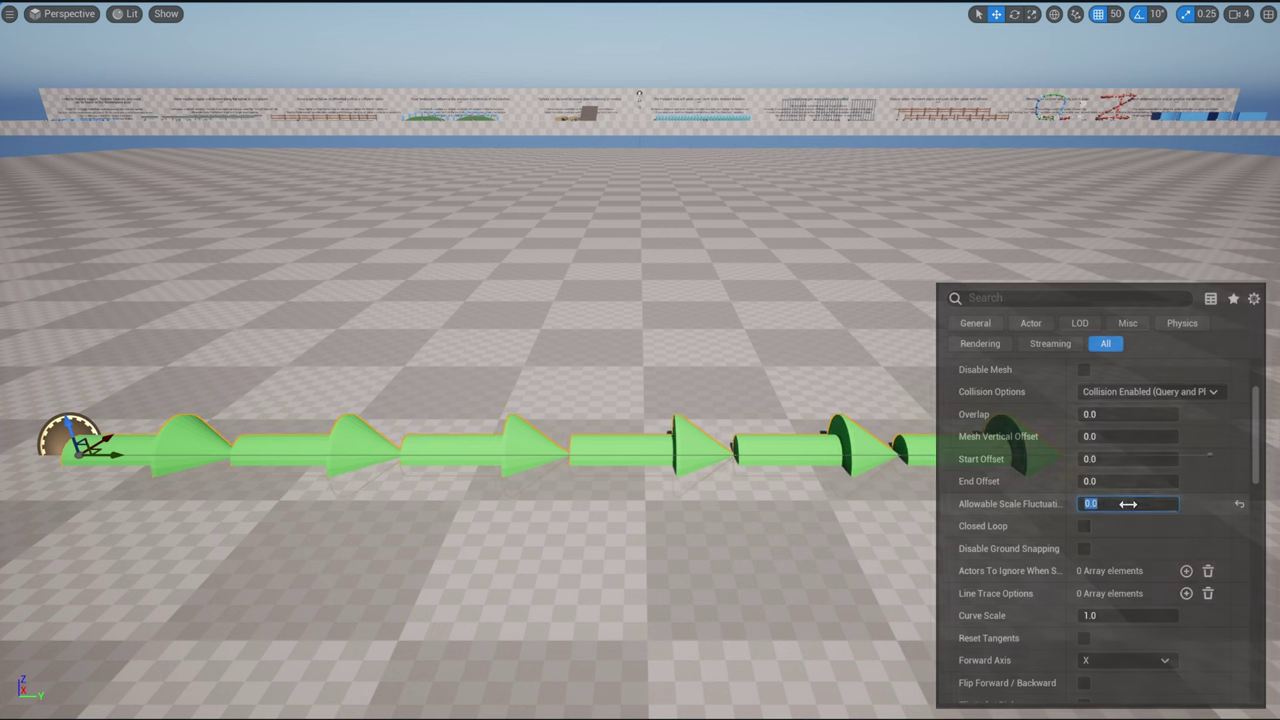
left_click(1208, 452)
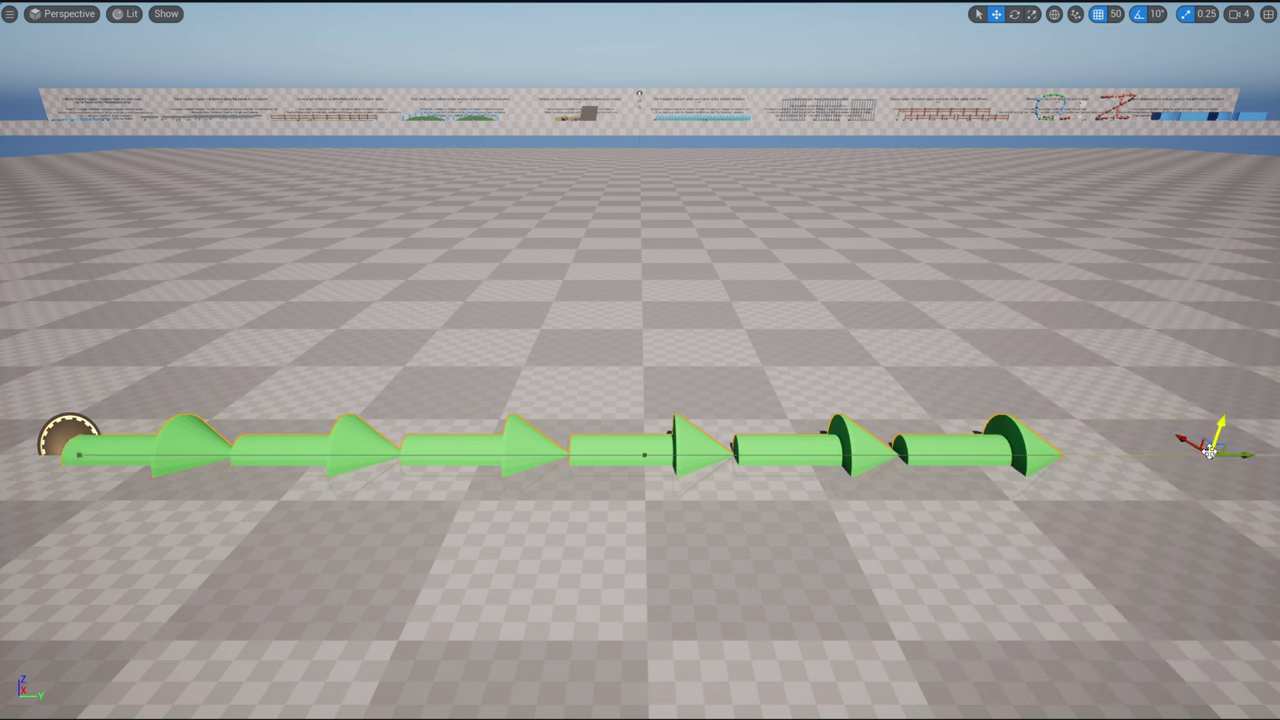
left_click_drag(1238, 456, 1266, 463)
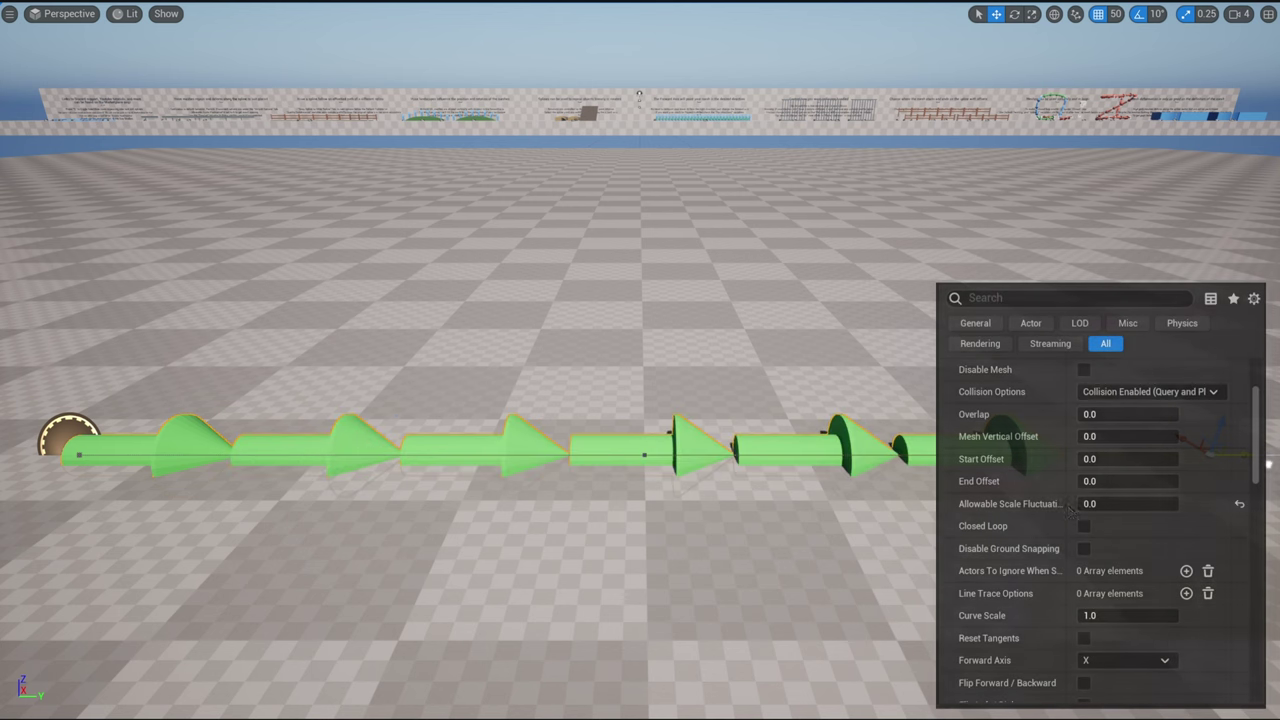
Set the arrow spline's Allowable Scale Fluctuation to 1.
left_click(1148, 500)
type("0.02")
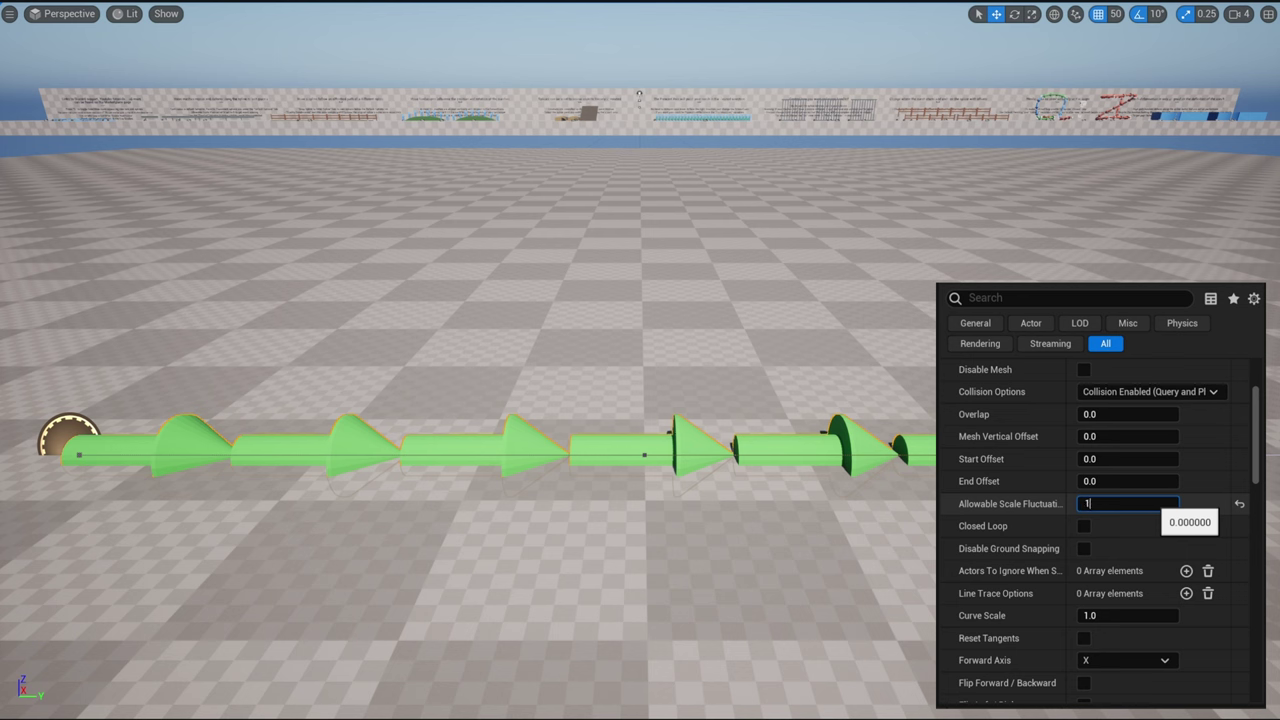
key("Return")
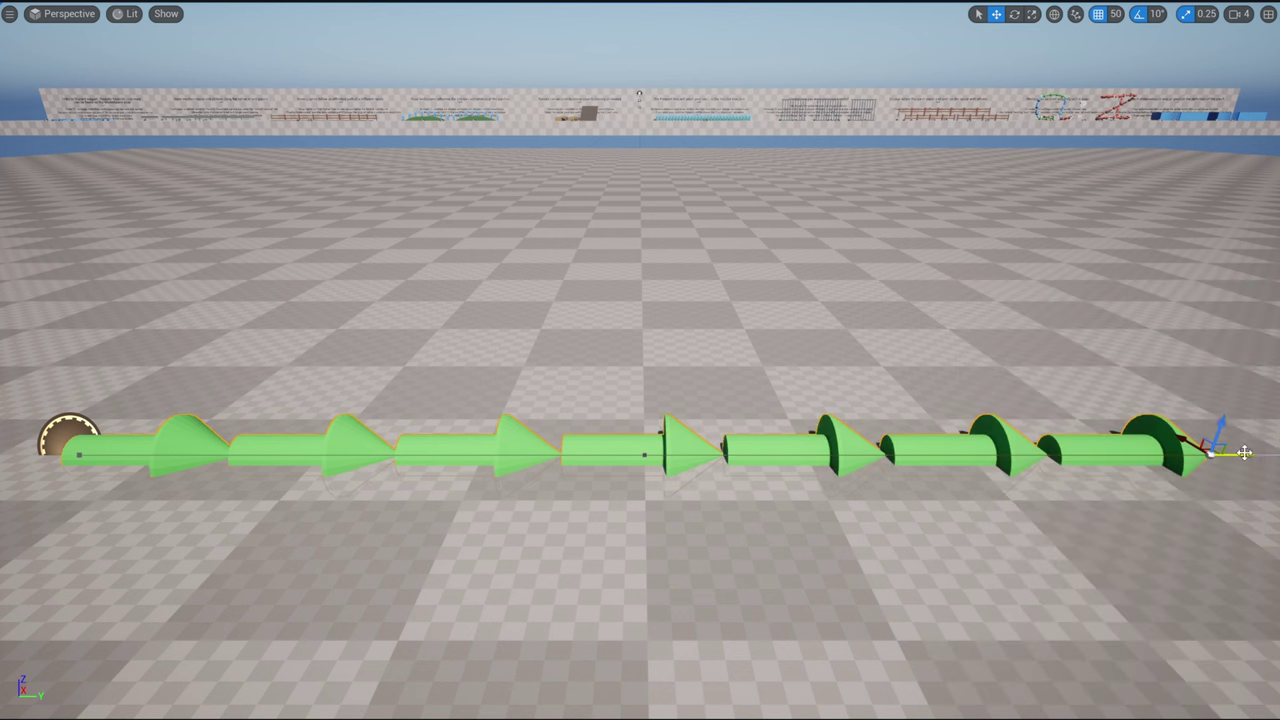
Set the grid snap size to 1, test moving the spline's end point inward along its length, and undo the move.
left_click(1115, 14)
left_click(1130, 38)
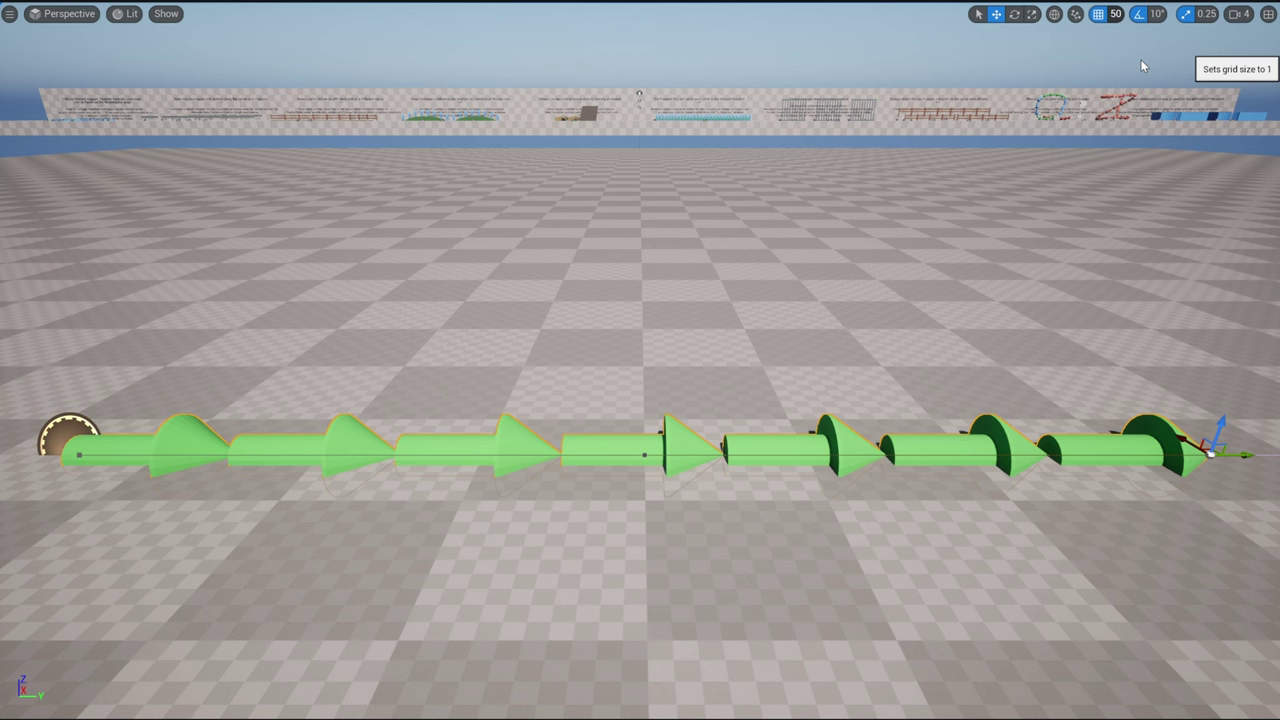
left_click_drag(1250, 456, 1134, 457)
key("ctrl+z")
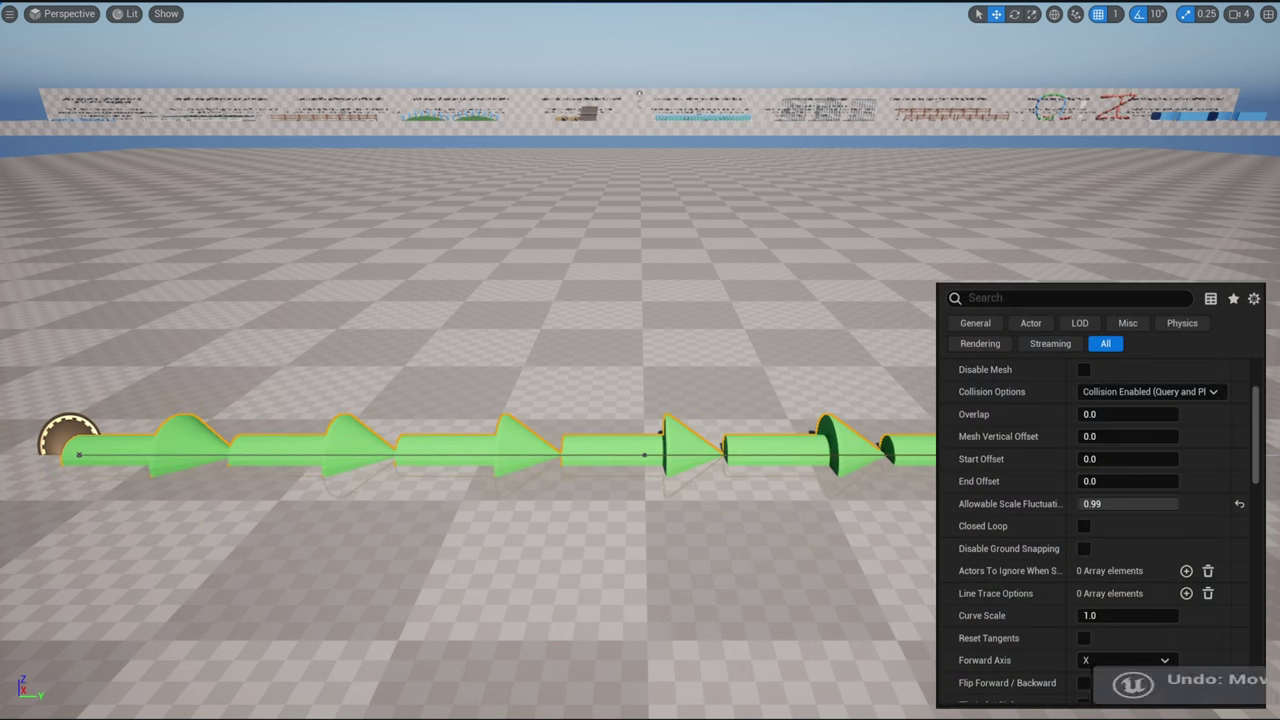
Undo the recent end-point moves and Allowable Scale Fluctuation edits on the arrow spline.
key("ctrl+z")
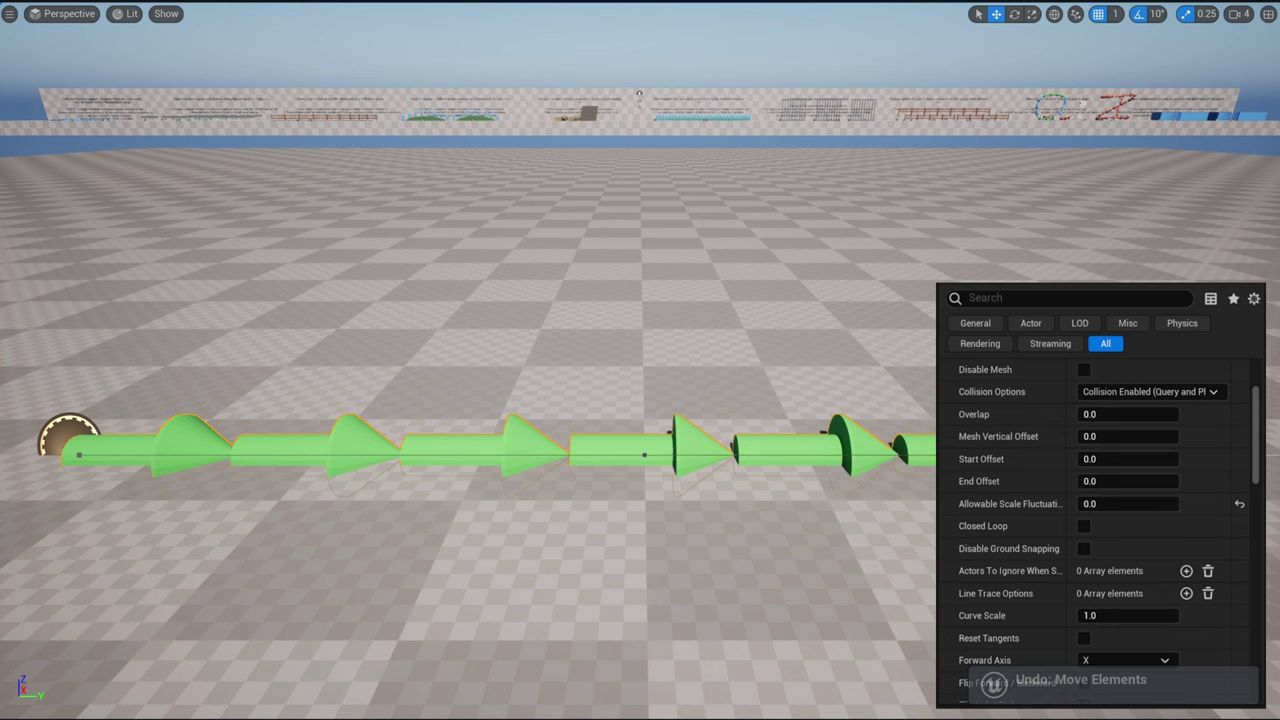
key("ctrl+z")
key("ctrl+z")
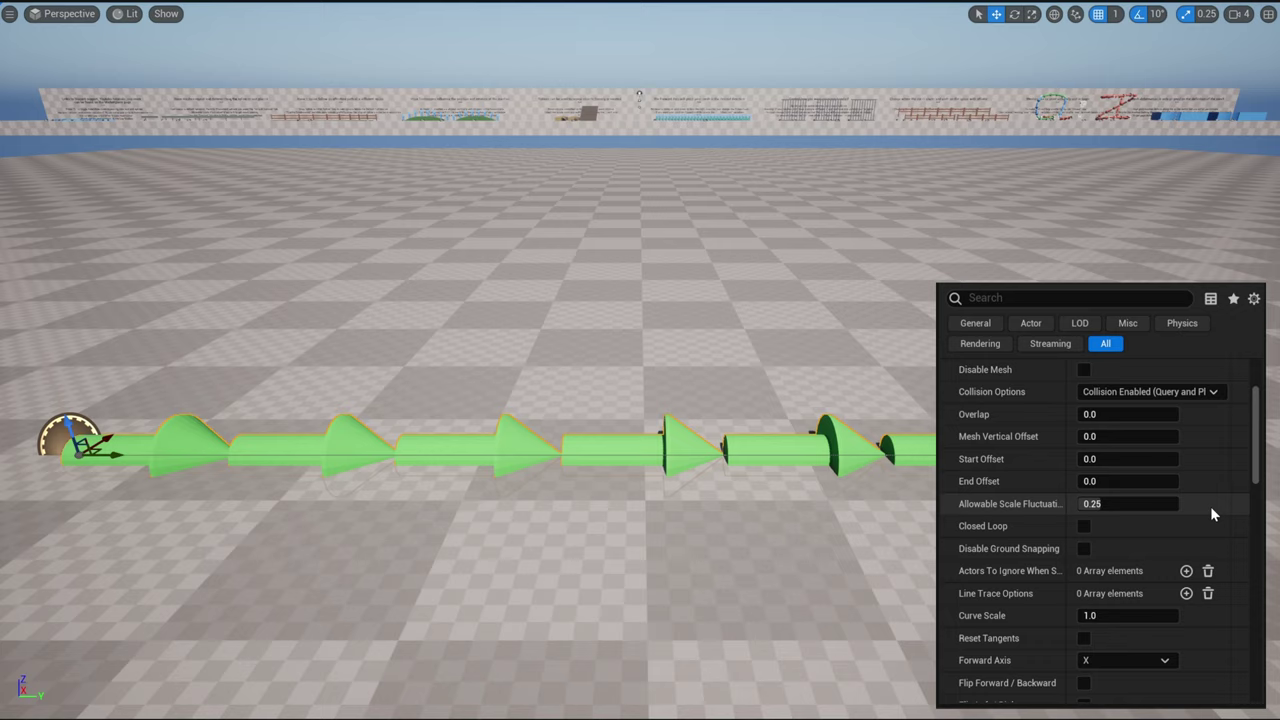
Extend the arrow spline by duplicating its end point and pulling the copy sideways toward the viewer, forming a bend of nearly 90 degrees.
scroll(1211, 512, "down", 1)
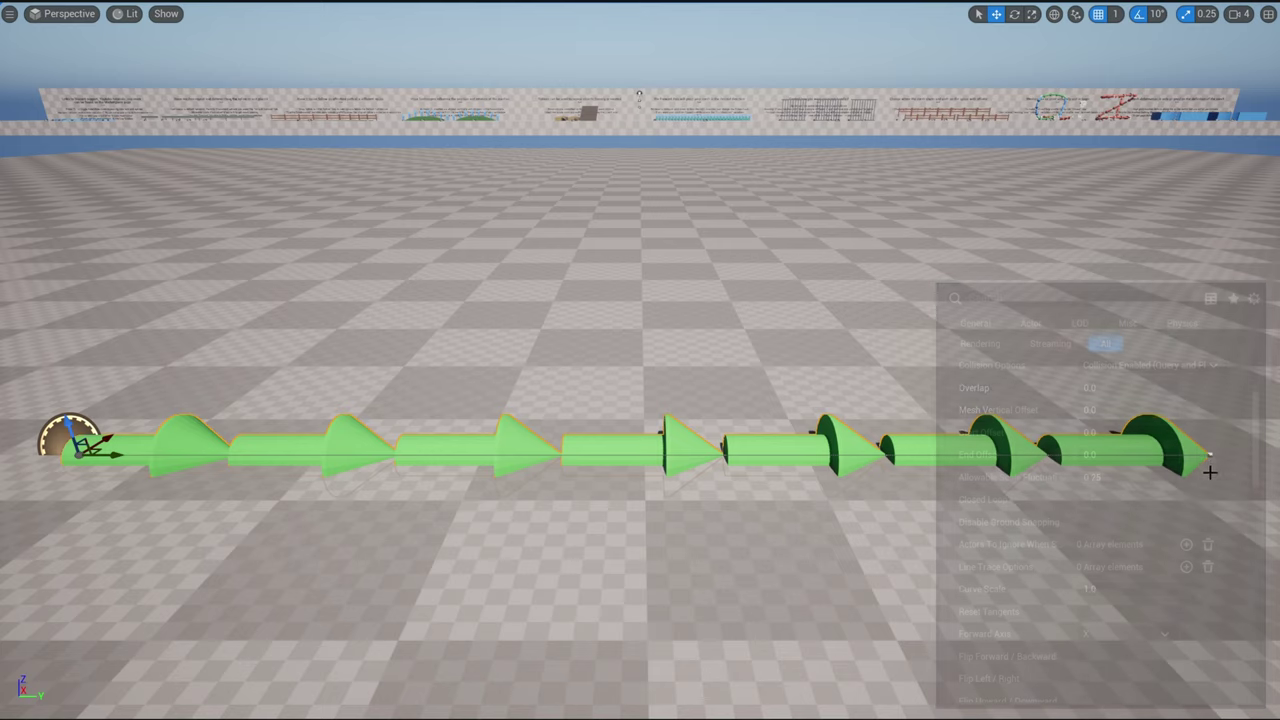
right_click_drag(1210, 472, 1218, 576)
key("e")
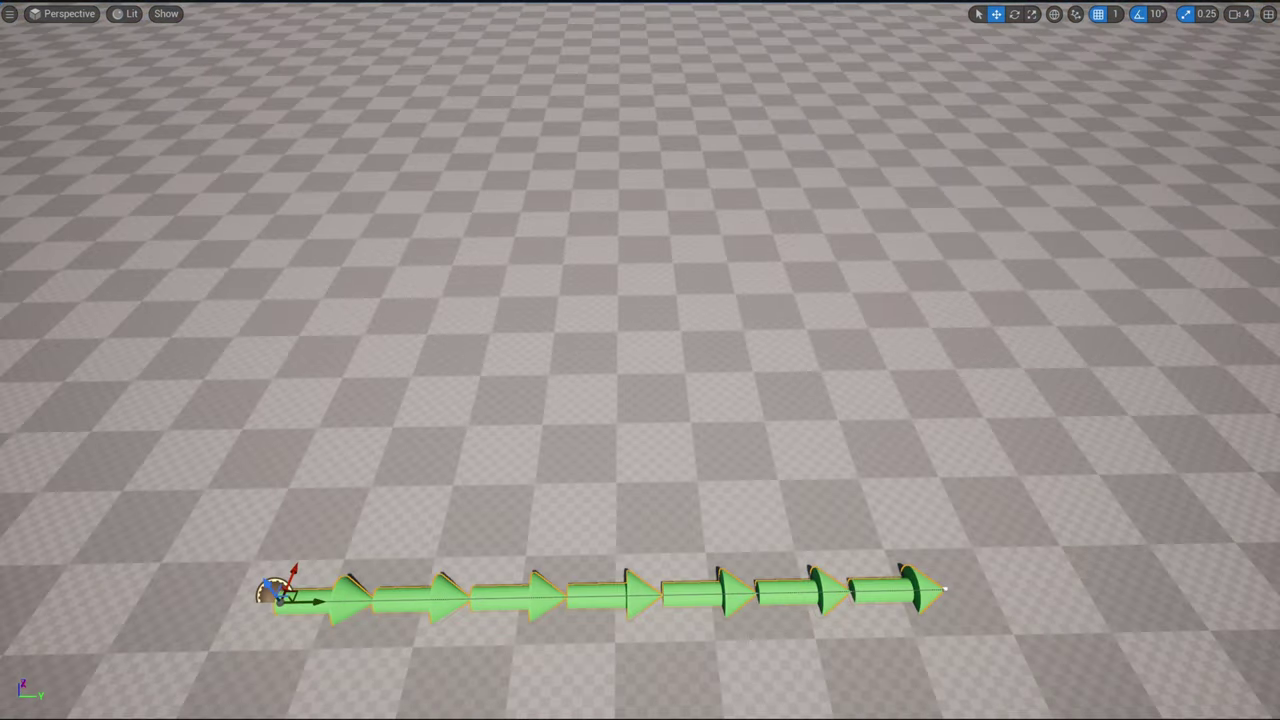
key("q")
right_click_drag(1167, 483, 1165, 516)
key("s")
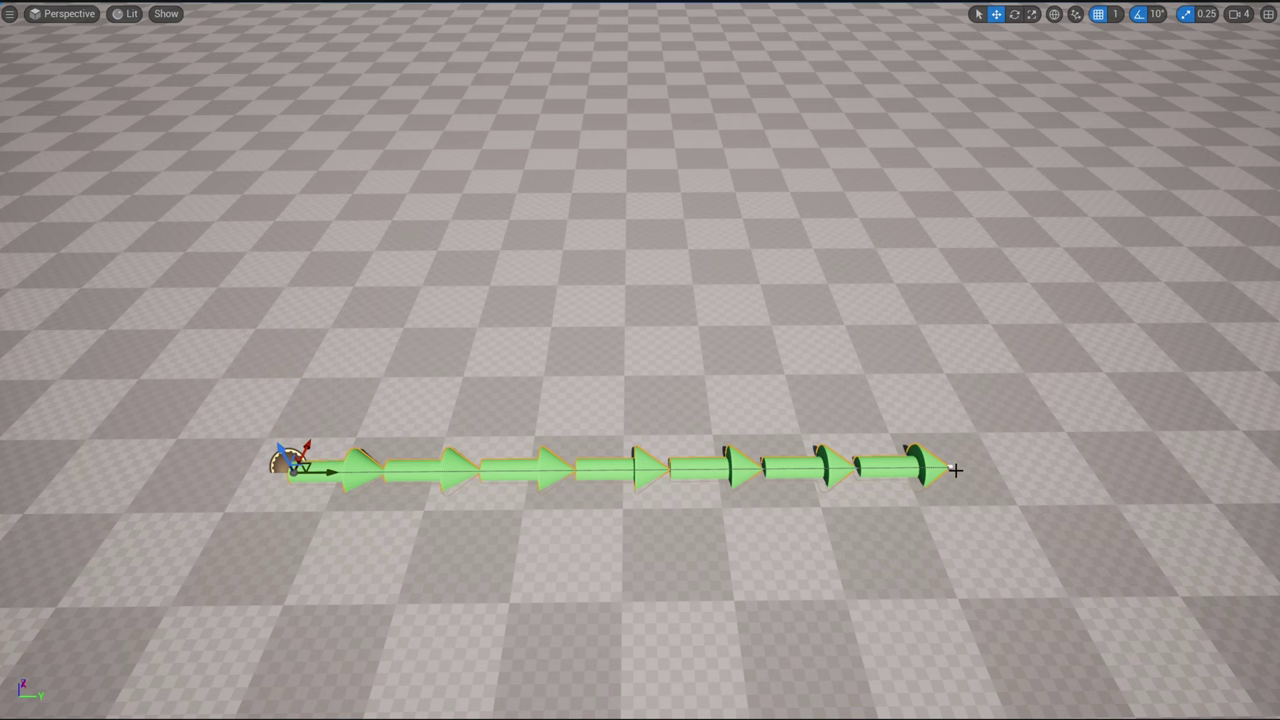
left_click(950, 467)
left_click_drag(938, 448, 1023, 703, "alt")
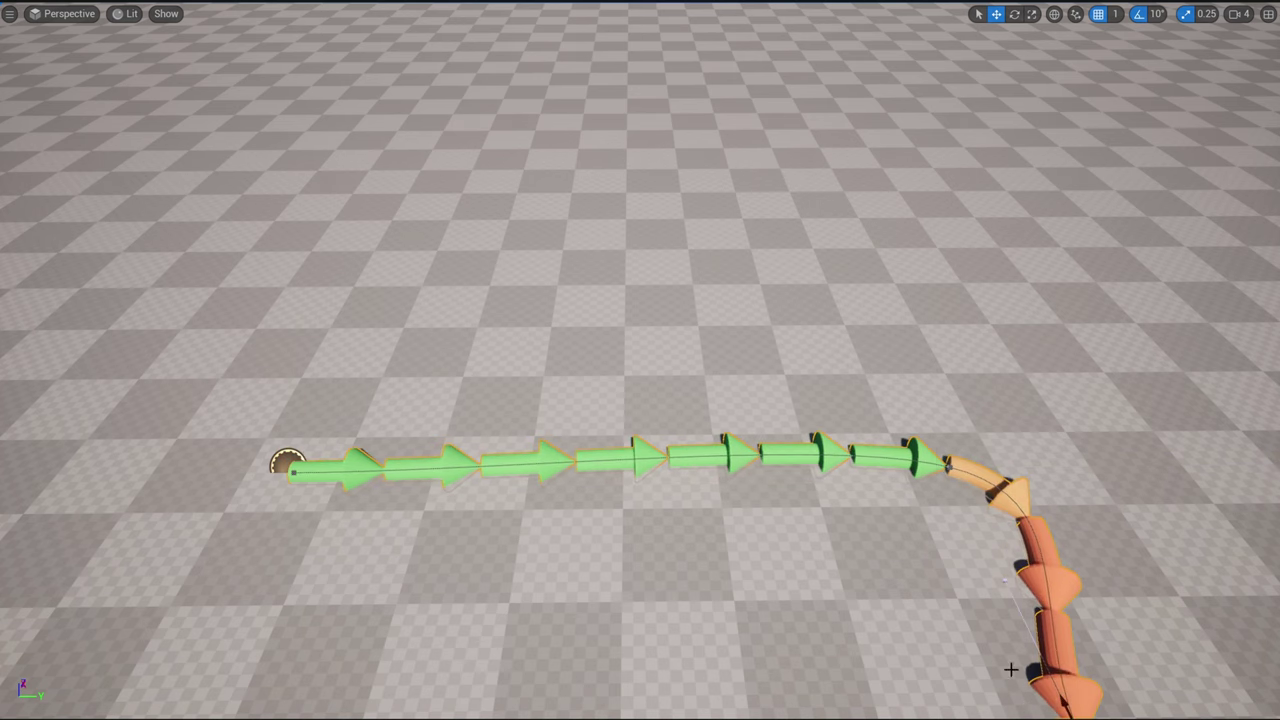
Enable Closed Loop on the bent arrow spline and disable it again.
right_click_drag(1011, 669, 1022, 669)
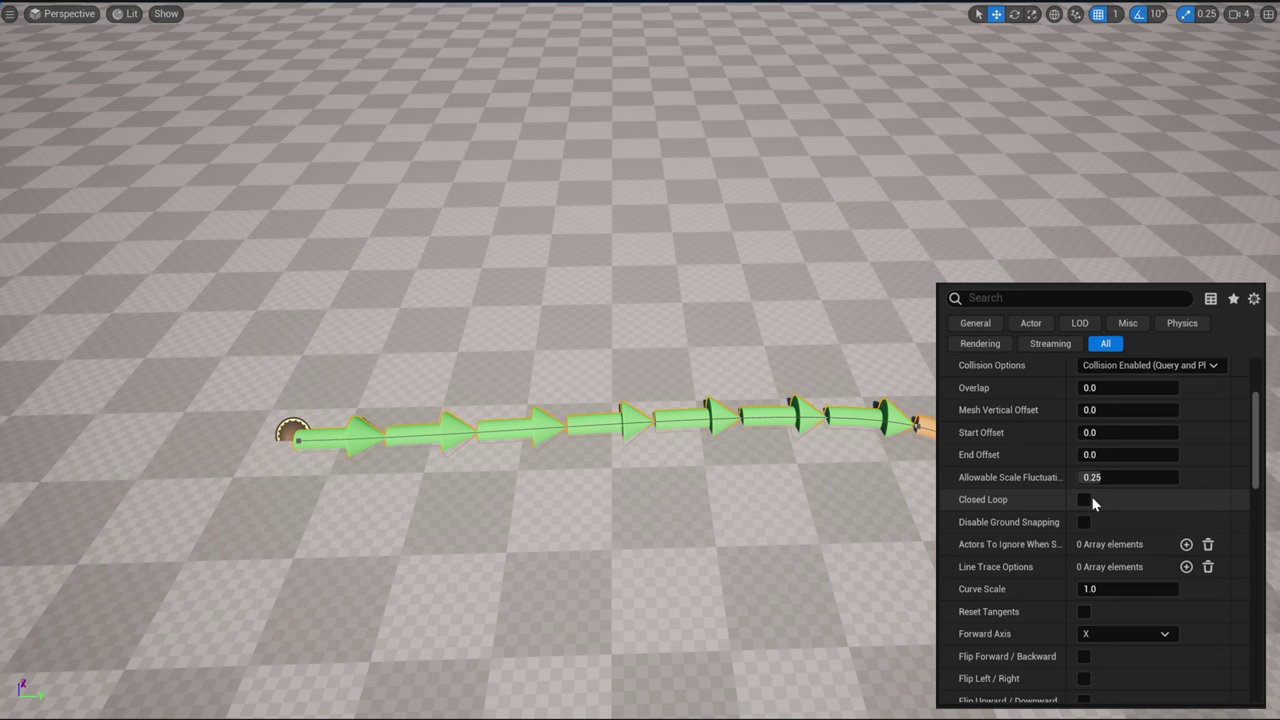
left_click(1085, 500)
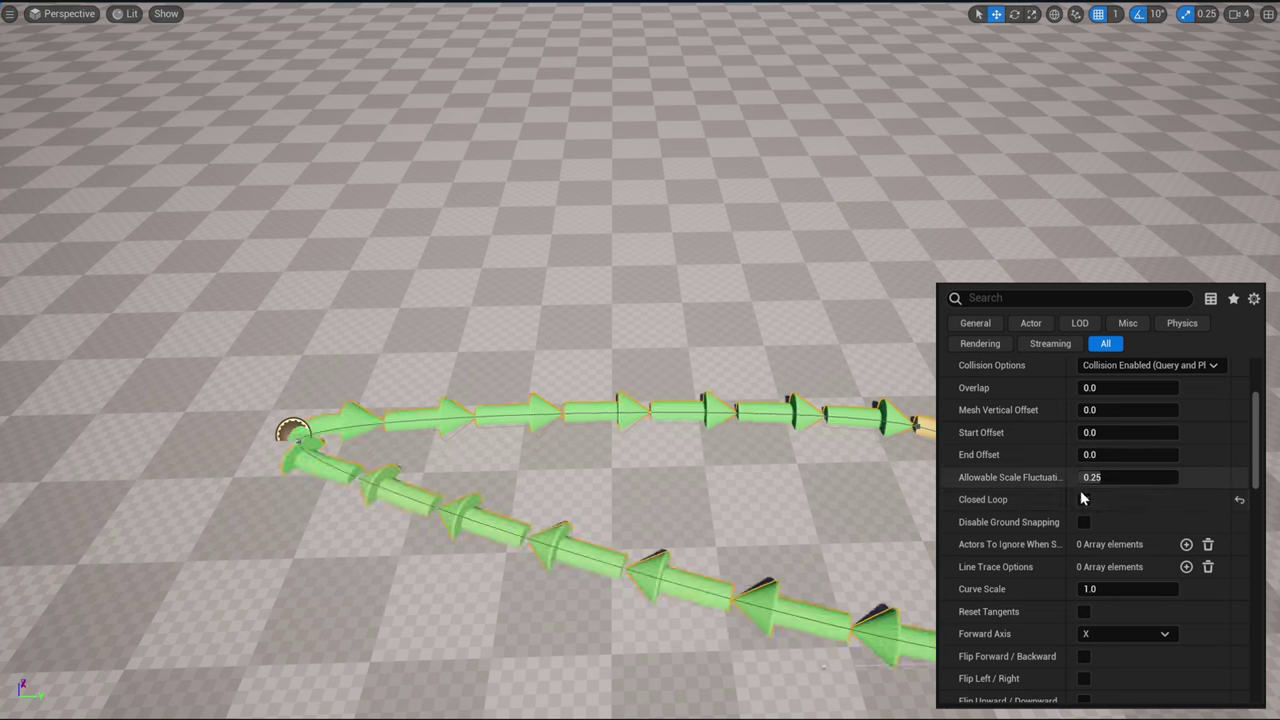
left_click(1085, 500)
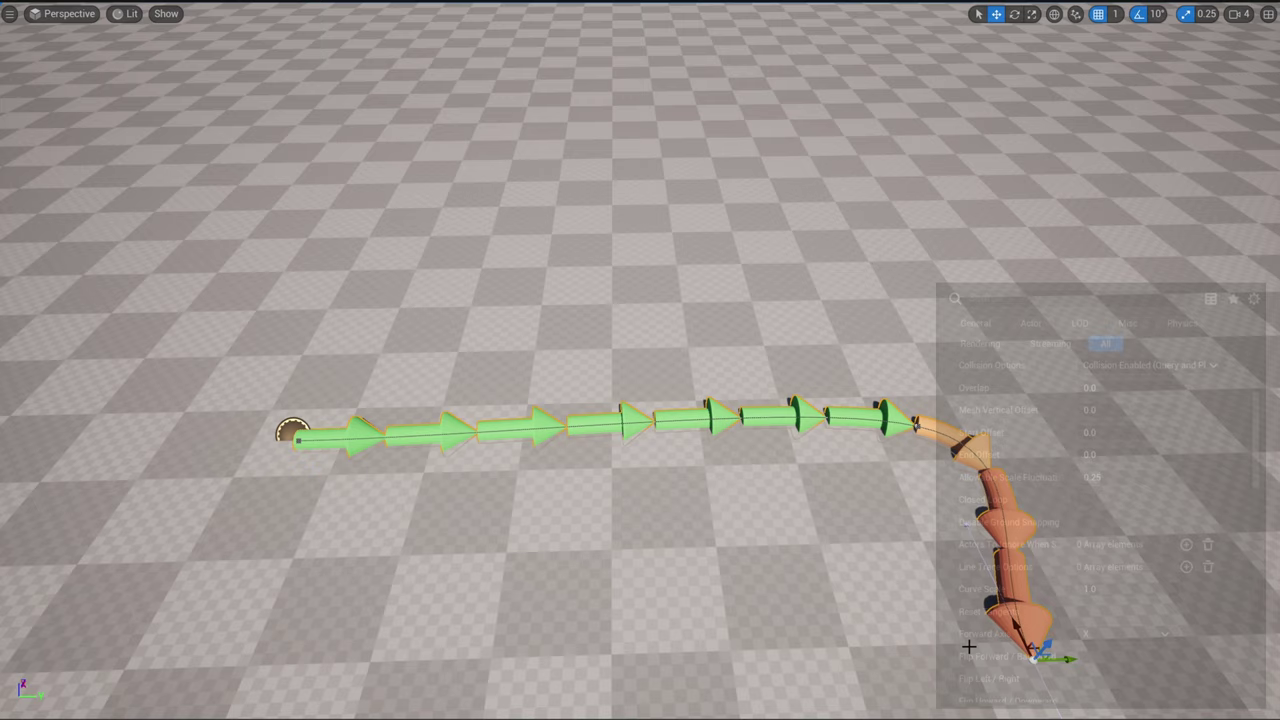
Lower the spline actor onto the hilly landscape and move its end point outward along the green axis.
right_click_drag(1137, 640, 1144, 581)
key("s")
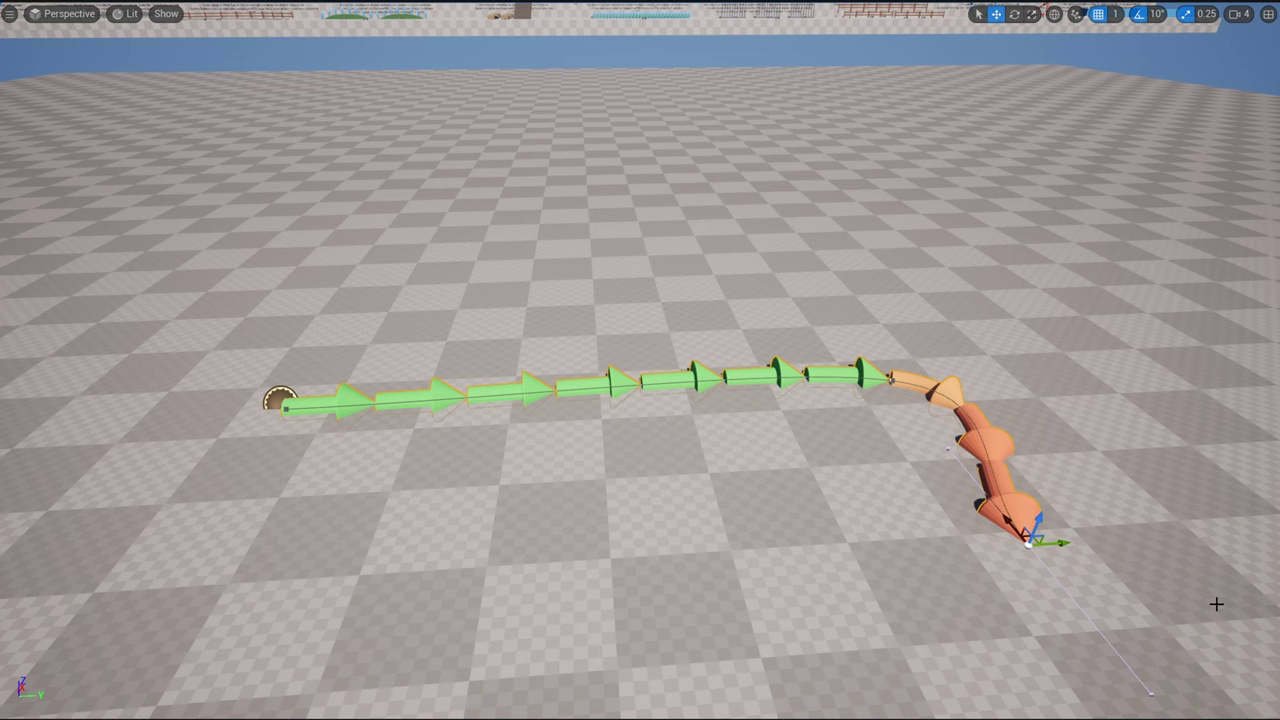
left_click(279, 385)
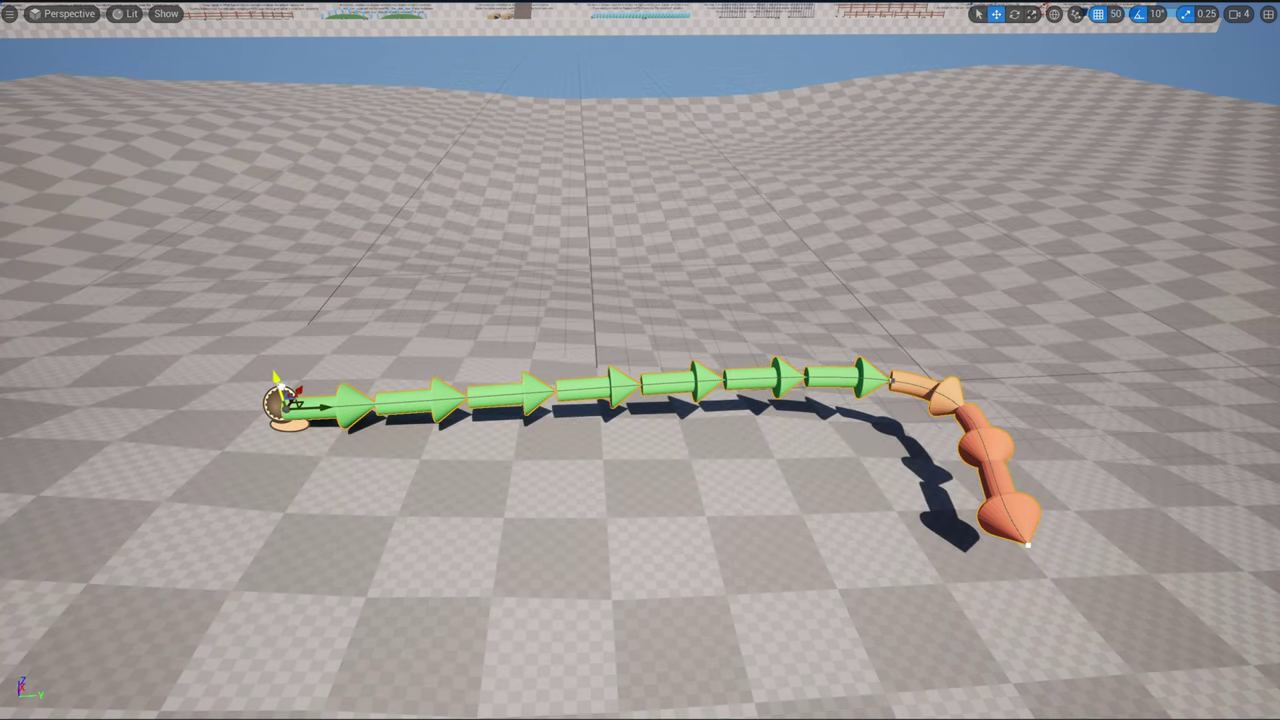
mouse_move(277, 380)
left_mouse_down()
mouse_move(287, 415)
mouse_move(286, 390)
left_mouse_up()
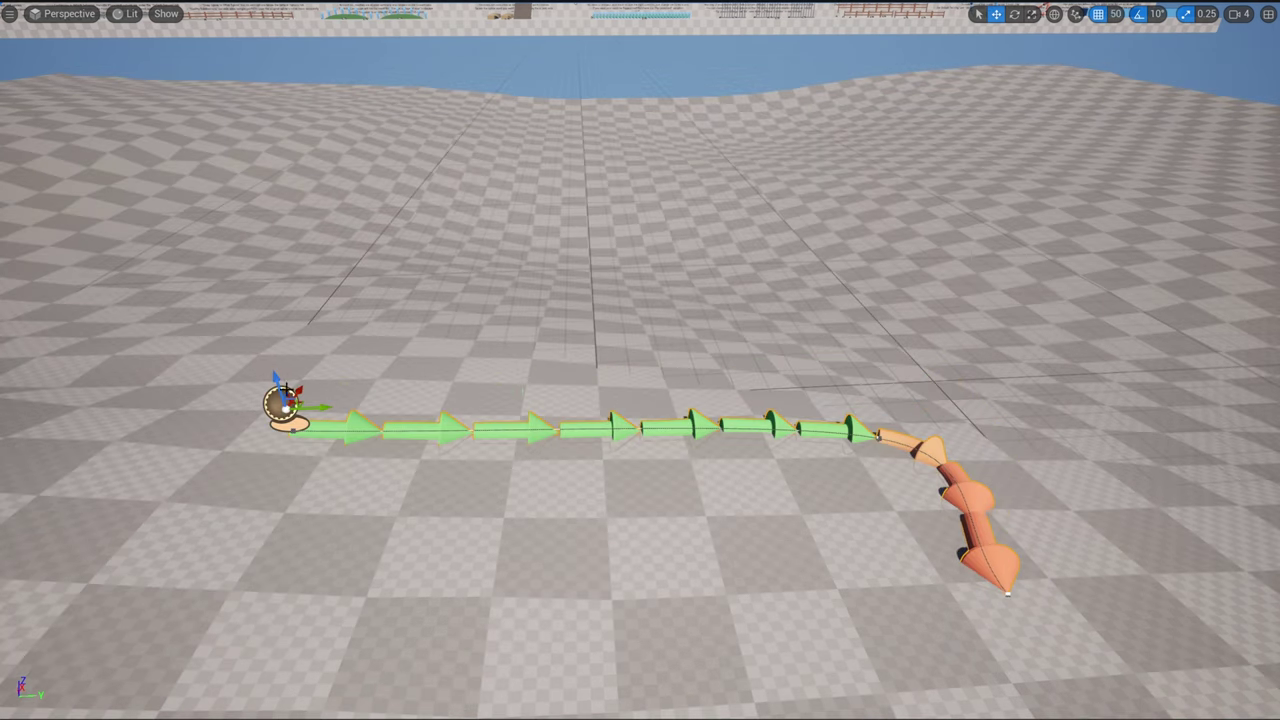
left_click(1010, 595)
left_click_drag(1034, 596, 1094, 607)
key("F4")
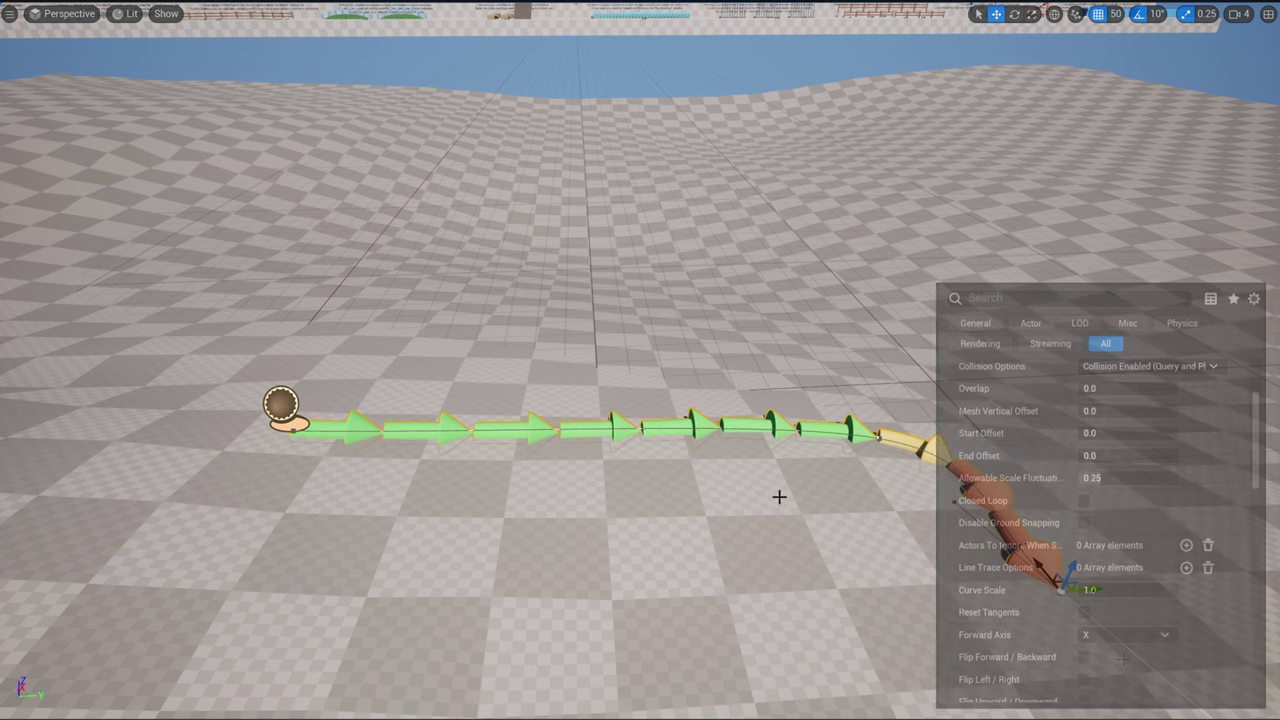
Enable Disable Ground Snapping, raise the spline point at the bend above the terrain, and turn the option off again.
left_click(1086, 524)
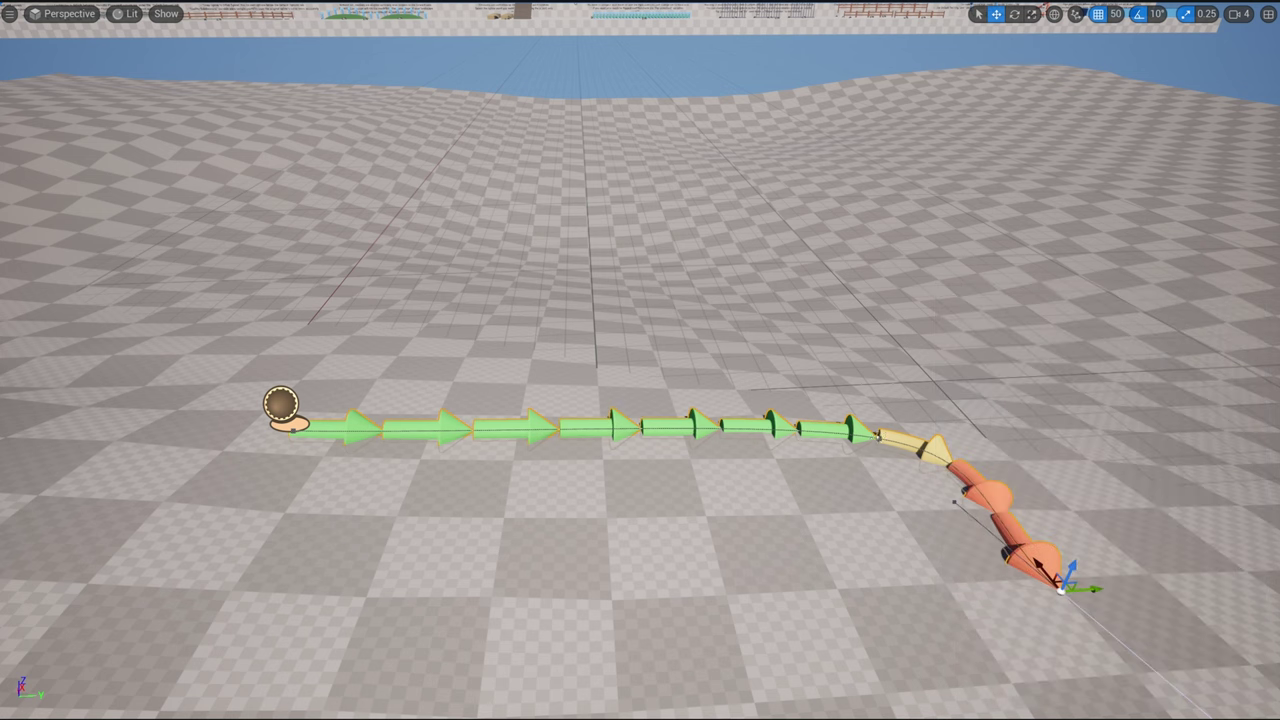
left_click(877, 420)
left_click_drag(886, 409, 894, 376)
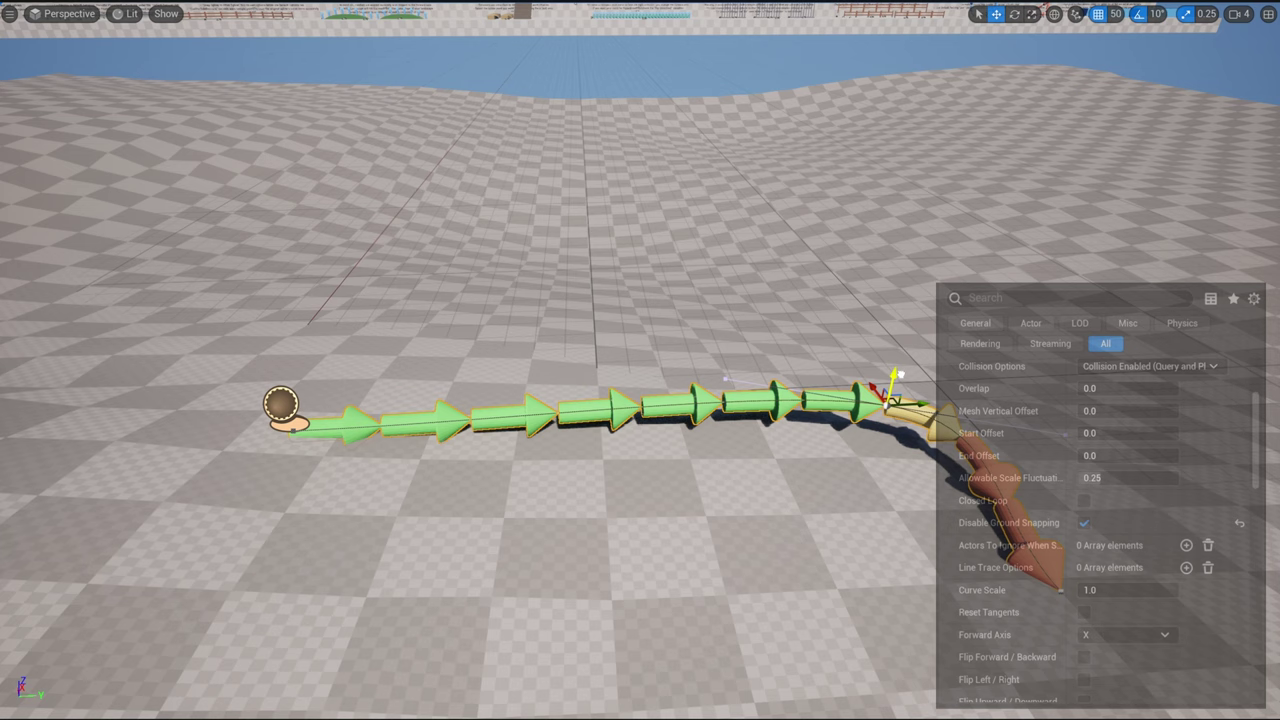
left_click(1084, 523)
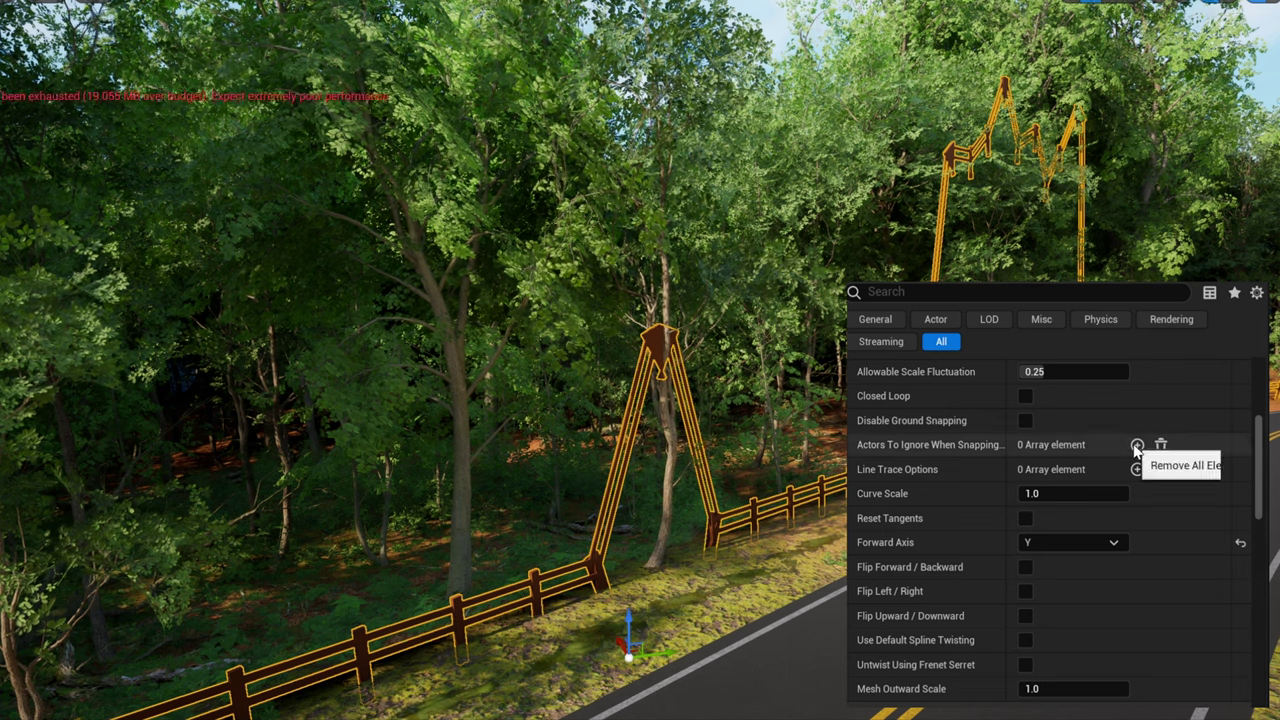
Add one element to the fence's Actors To Ignore When Snapping and pick the tree the fence climbs over in the scene.
left_click(1137, 445)
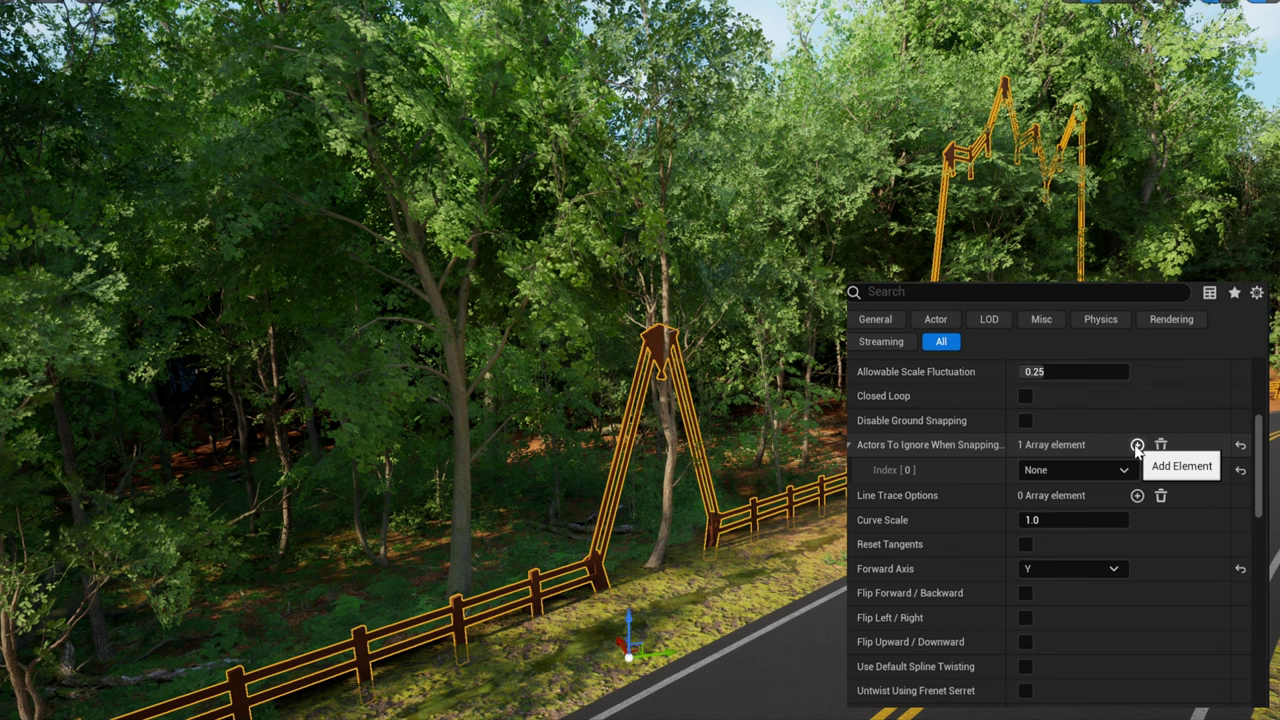
left_click(1099, 471)
left_click(1117, 472)
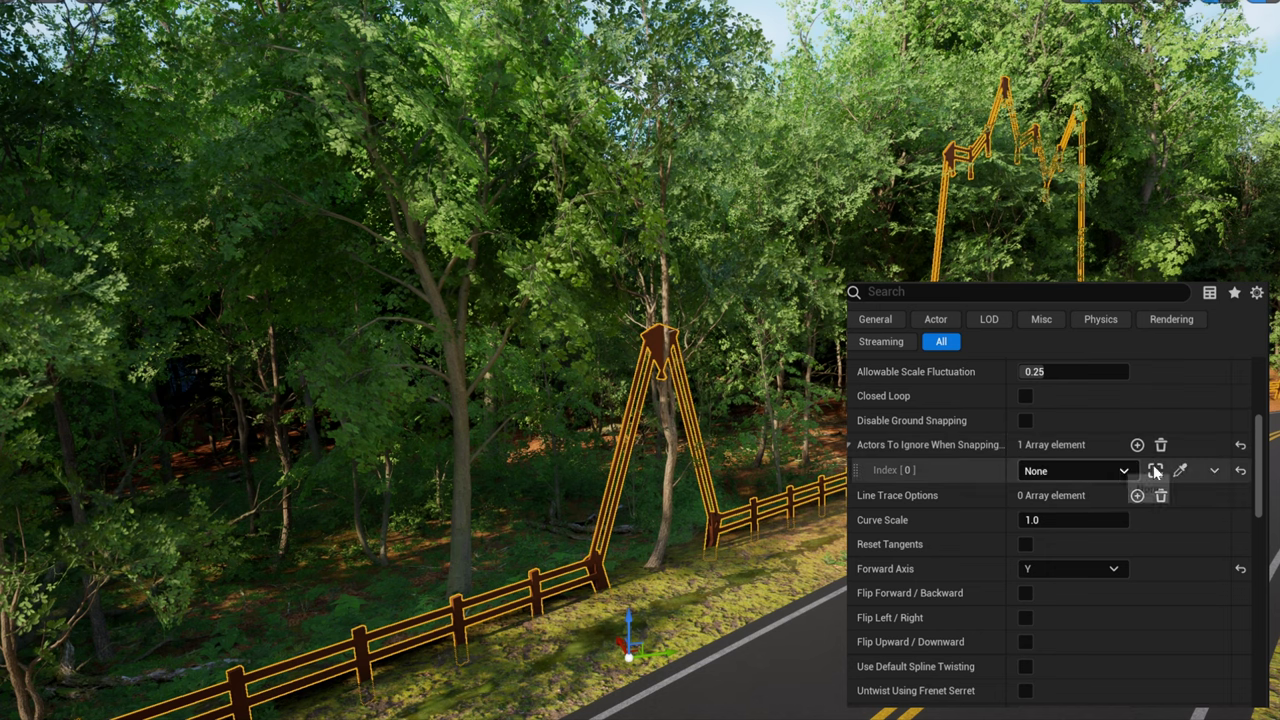
left_click(1182, 470)
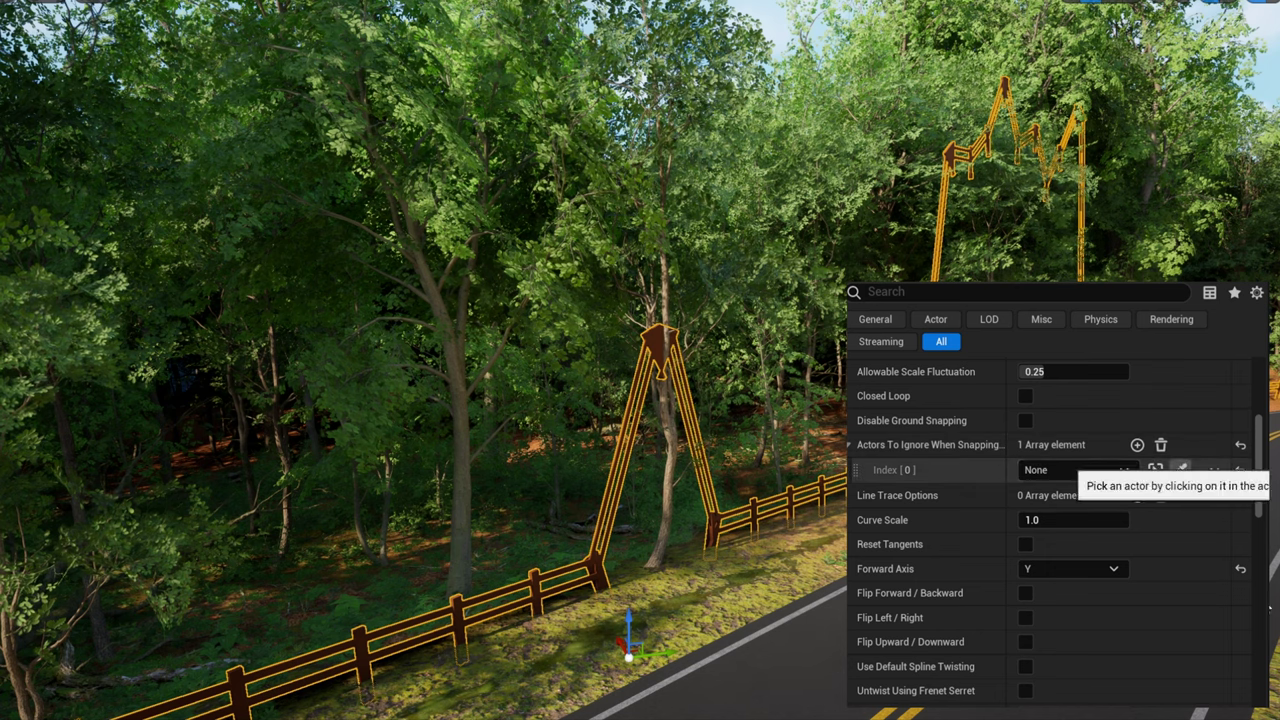
left_click(662, 323)
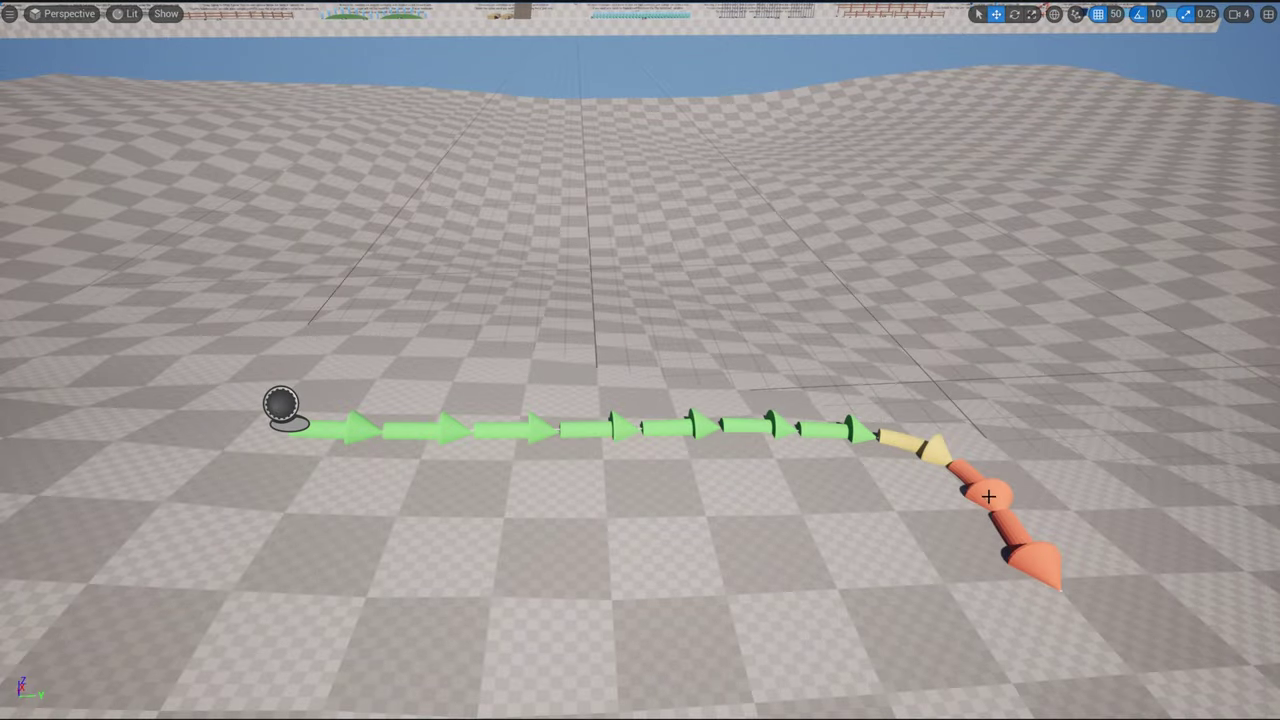
Add an element to the arrow spline's Line Trace Options, browse its object types, and reset the property to its default.
left_click(988, 497)
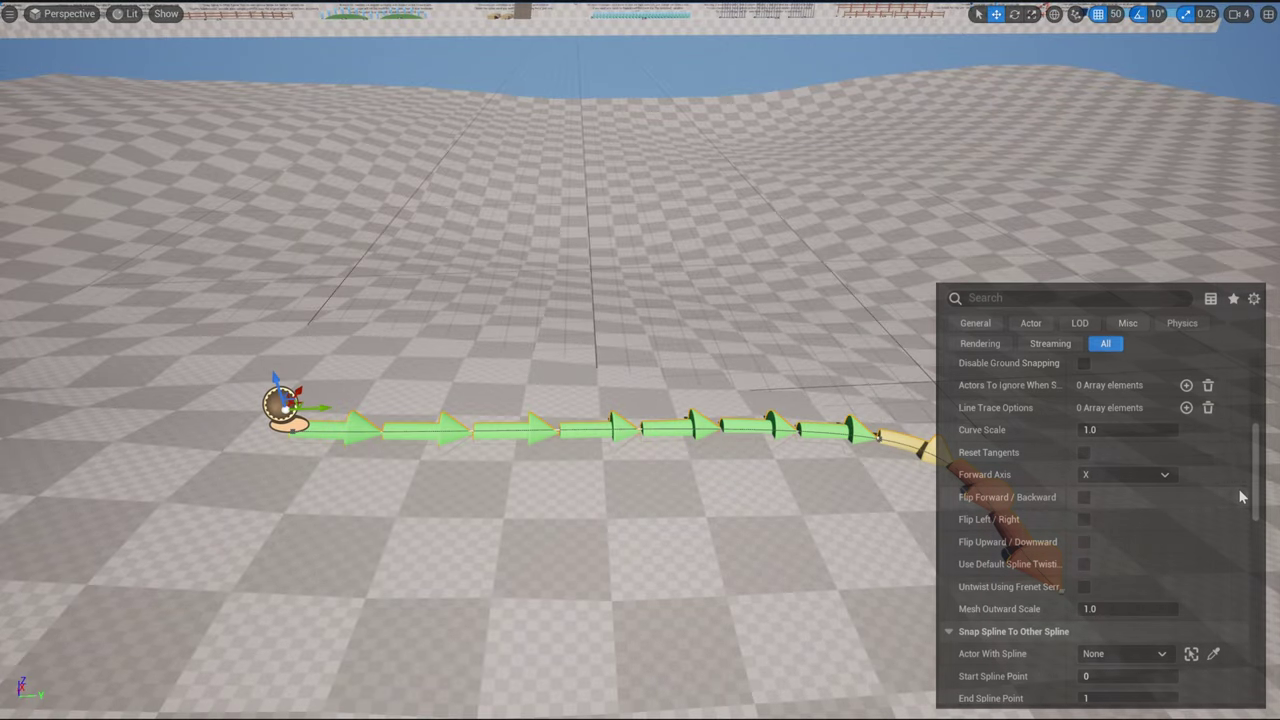
mouse_move(1013, 416)
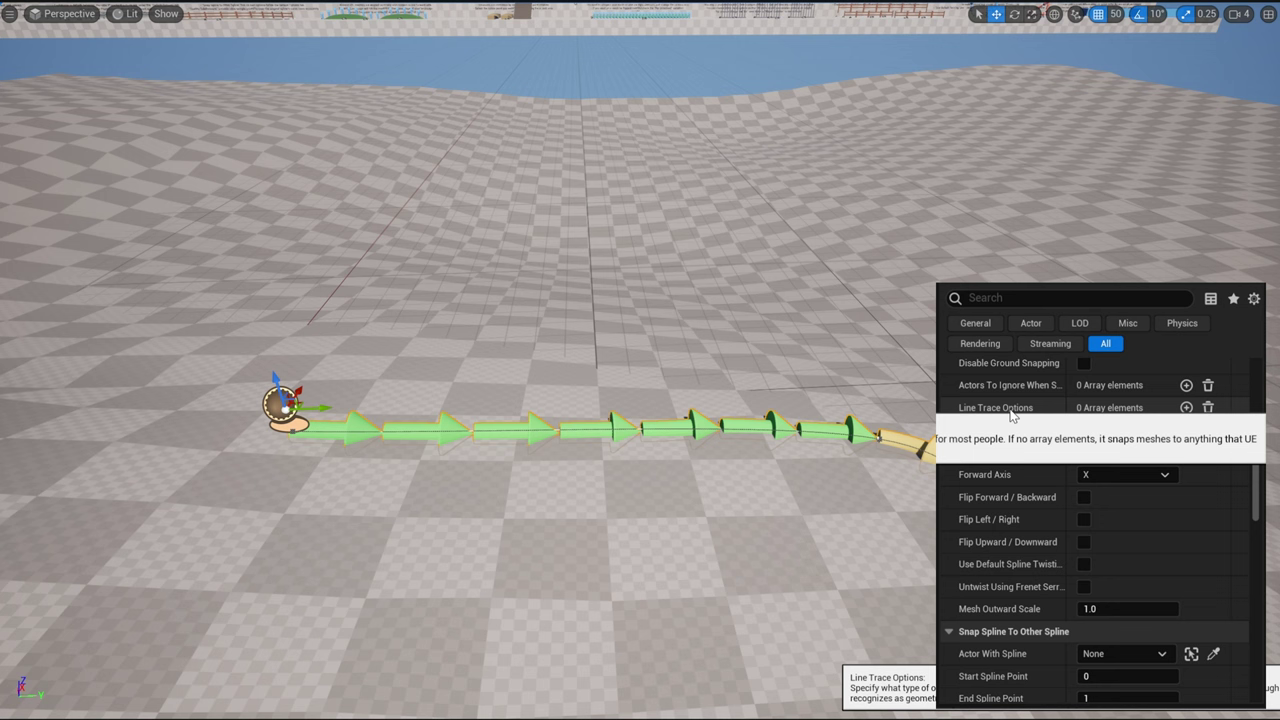
left_click(1186, 407)
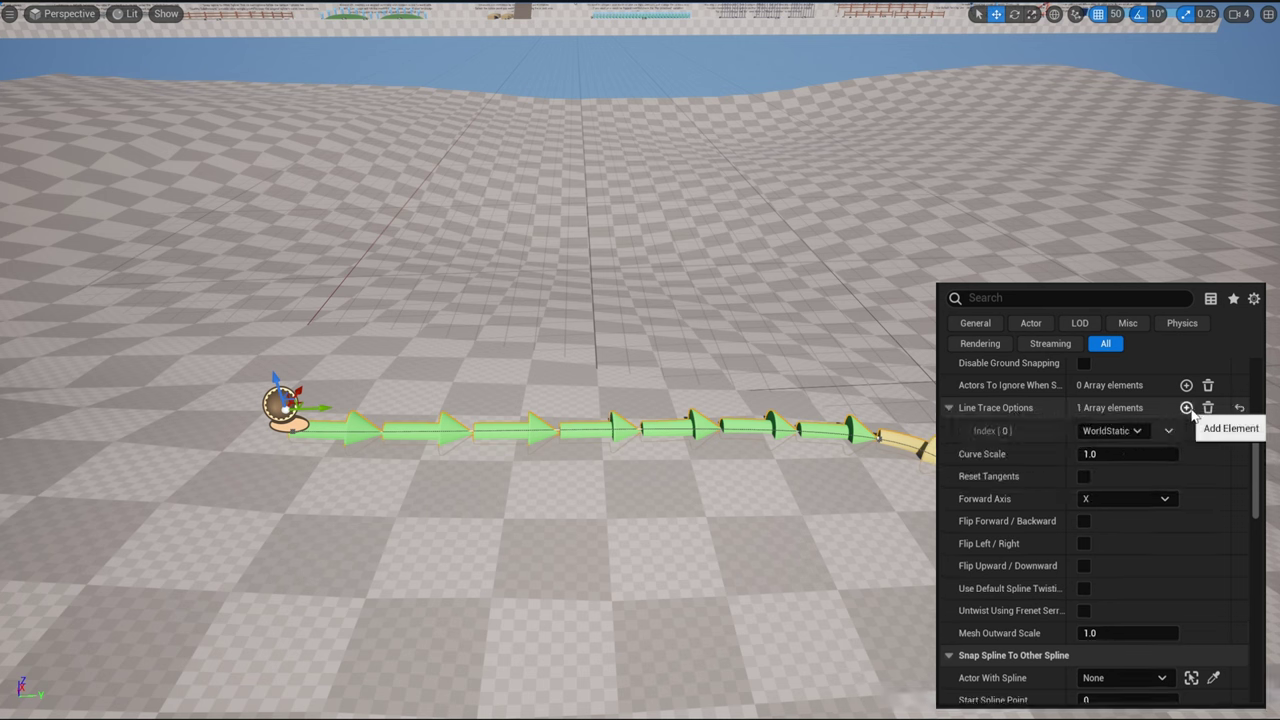
left_click(1140, 431)
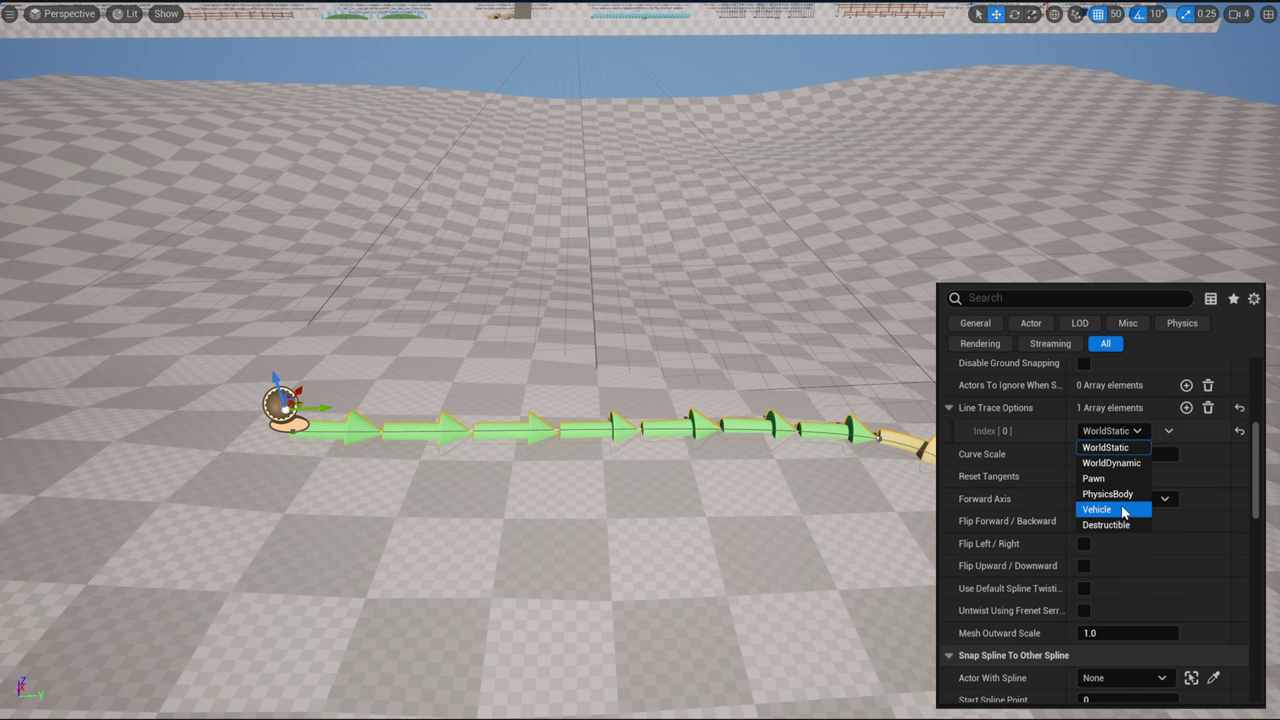
left_click(1199, 430)
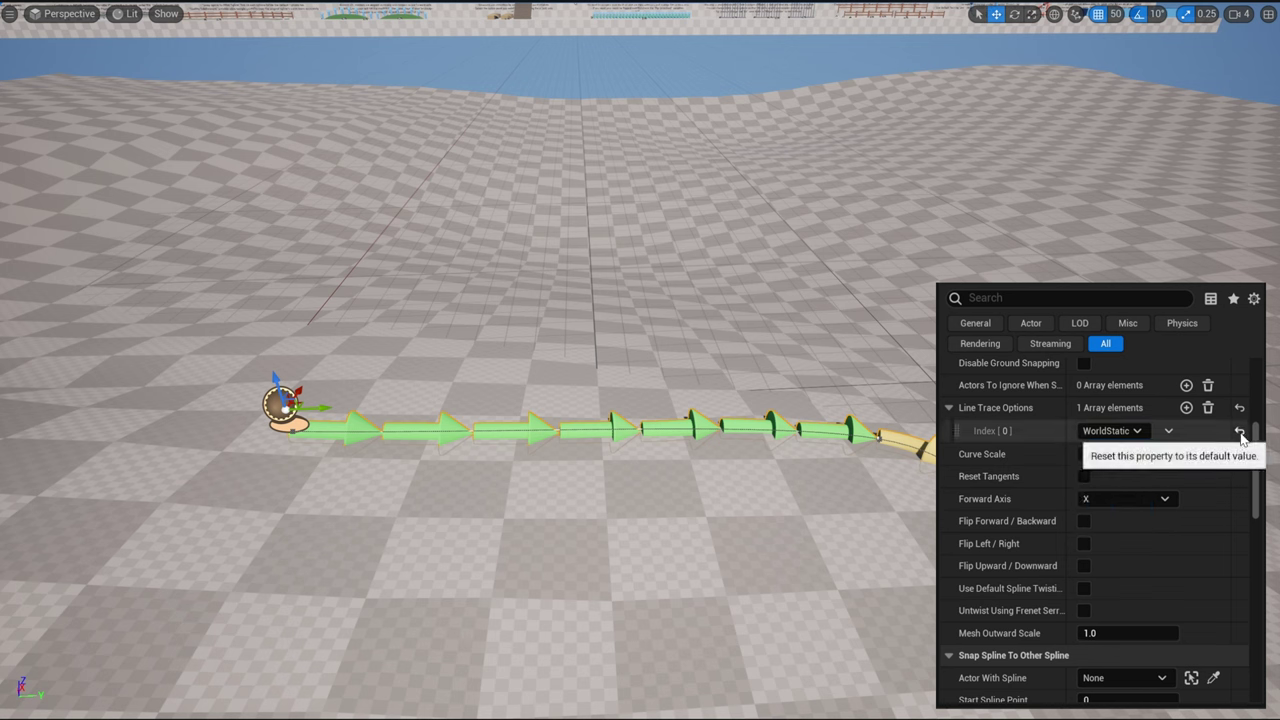
left_click(1239, 408)
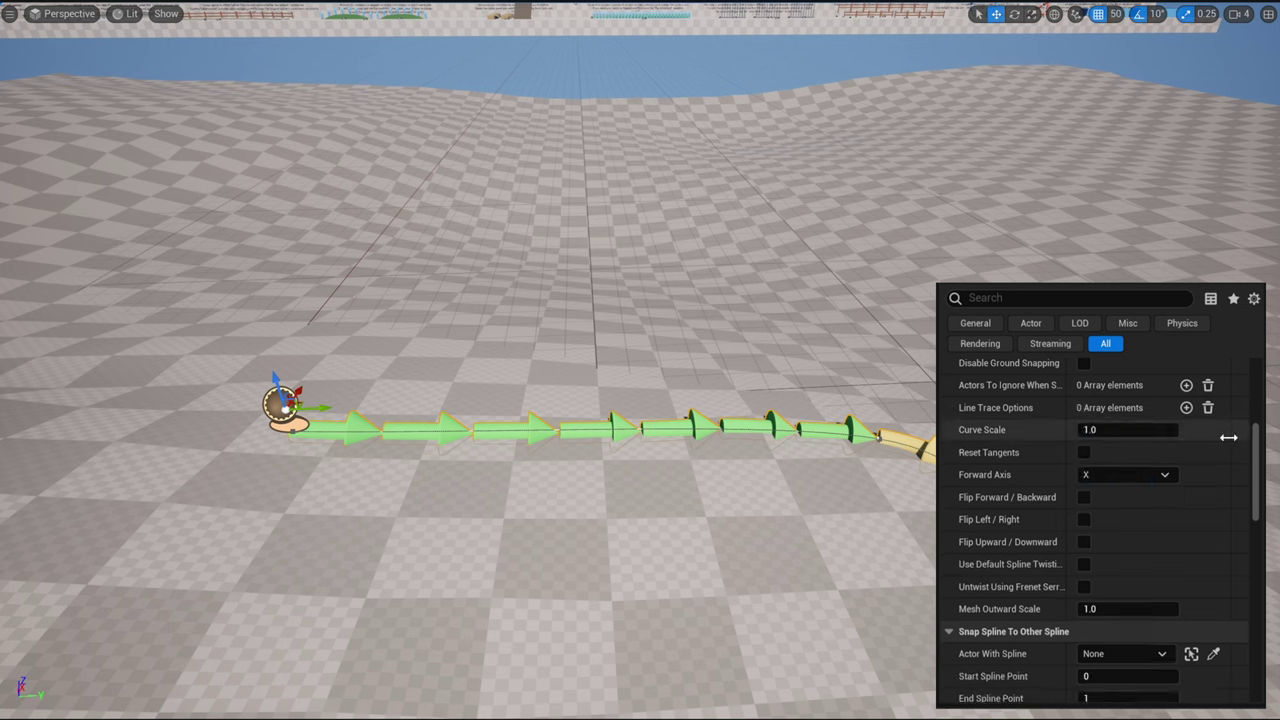
Select the end point's tangent handle, try lengthening the spline's tangents through Curve Scale, and bring them back to their original length.
left_click(1163, 436)
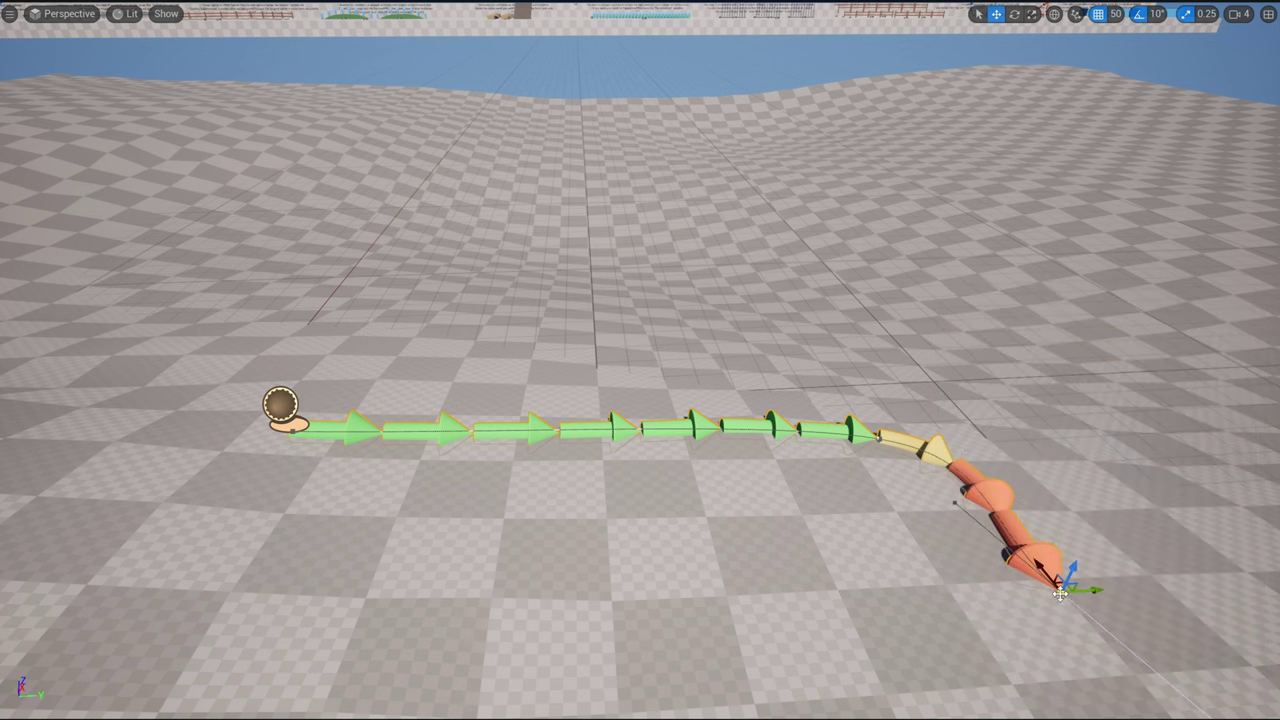
left_click(955, 497)
left_click_drag(956, 498, 1255, 482)
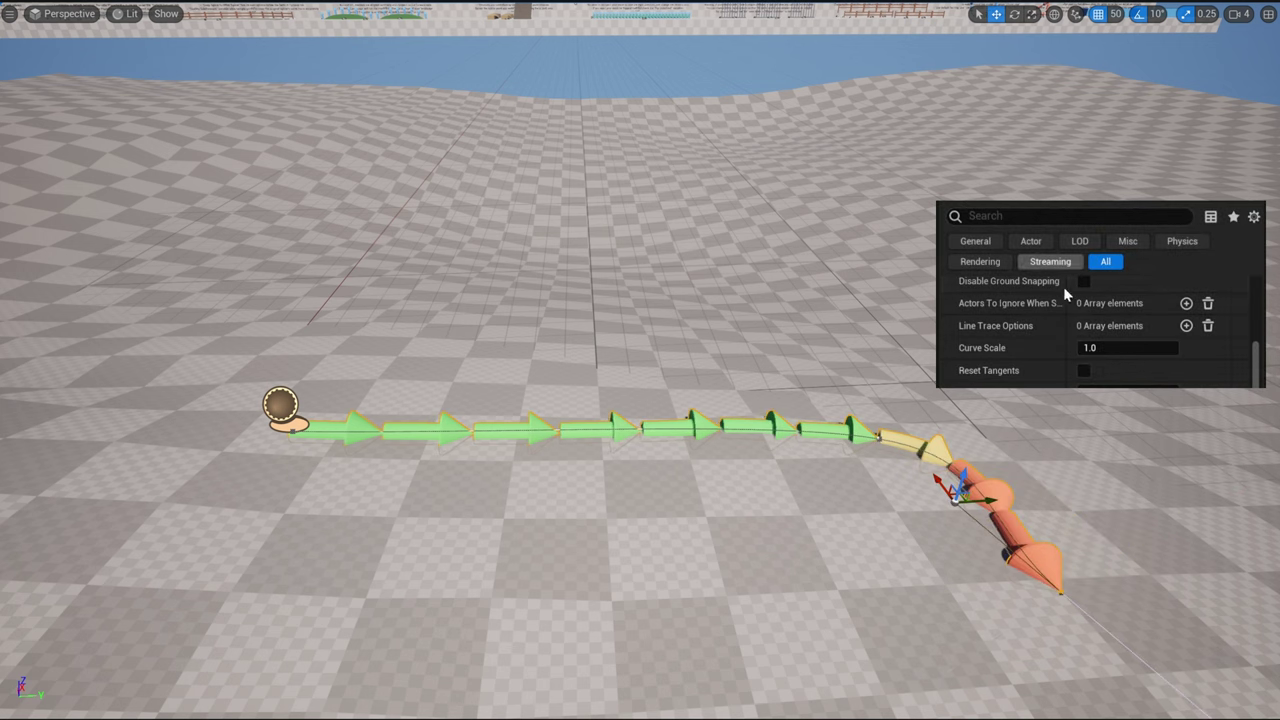
left_click(1118, 347)
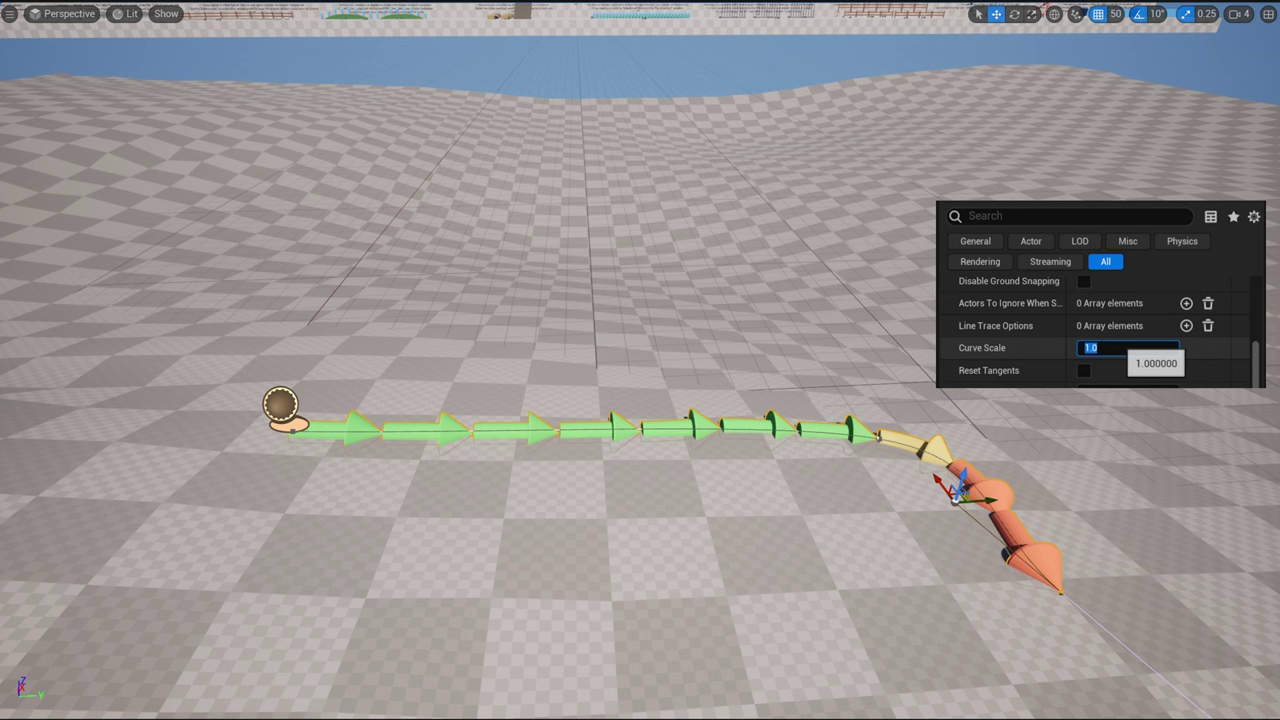
type("1")
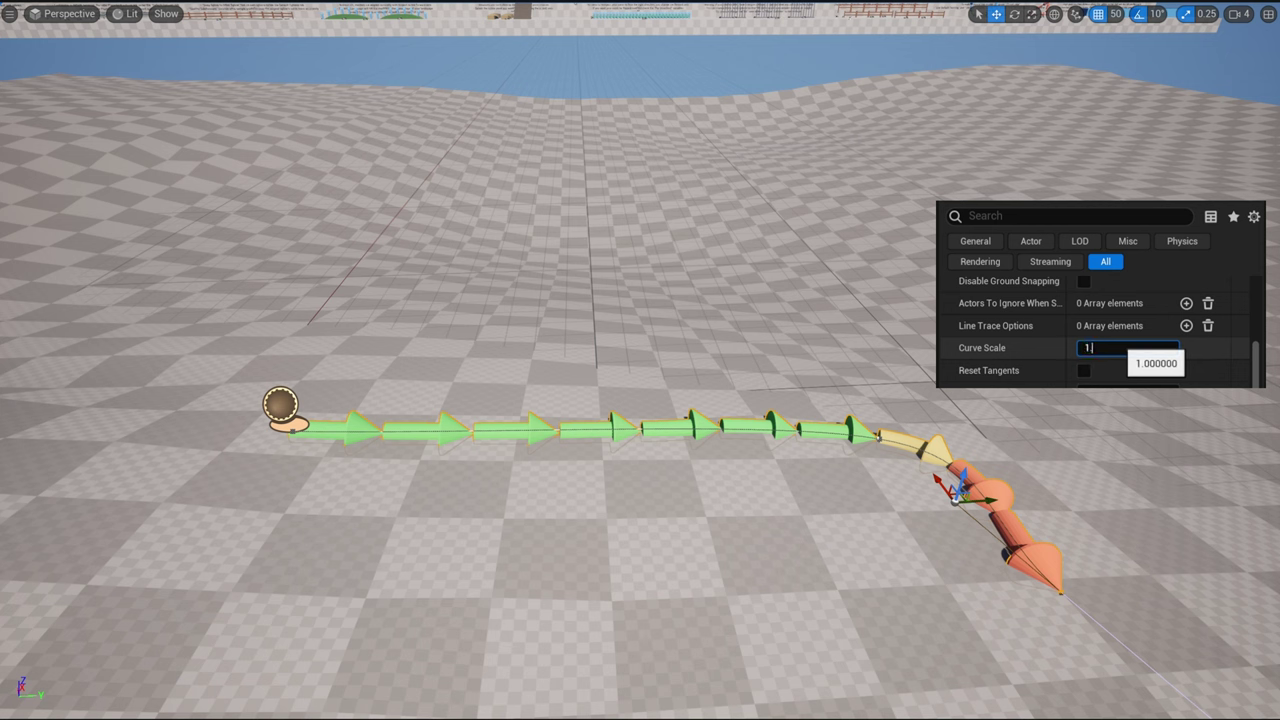
key("Return")
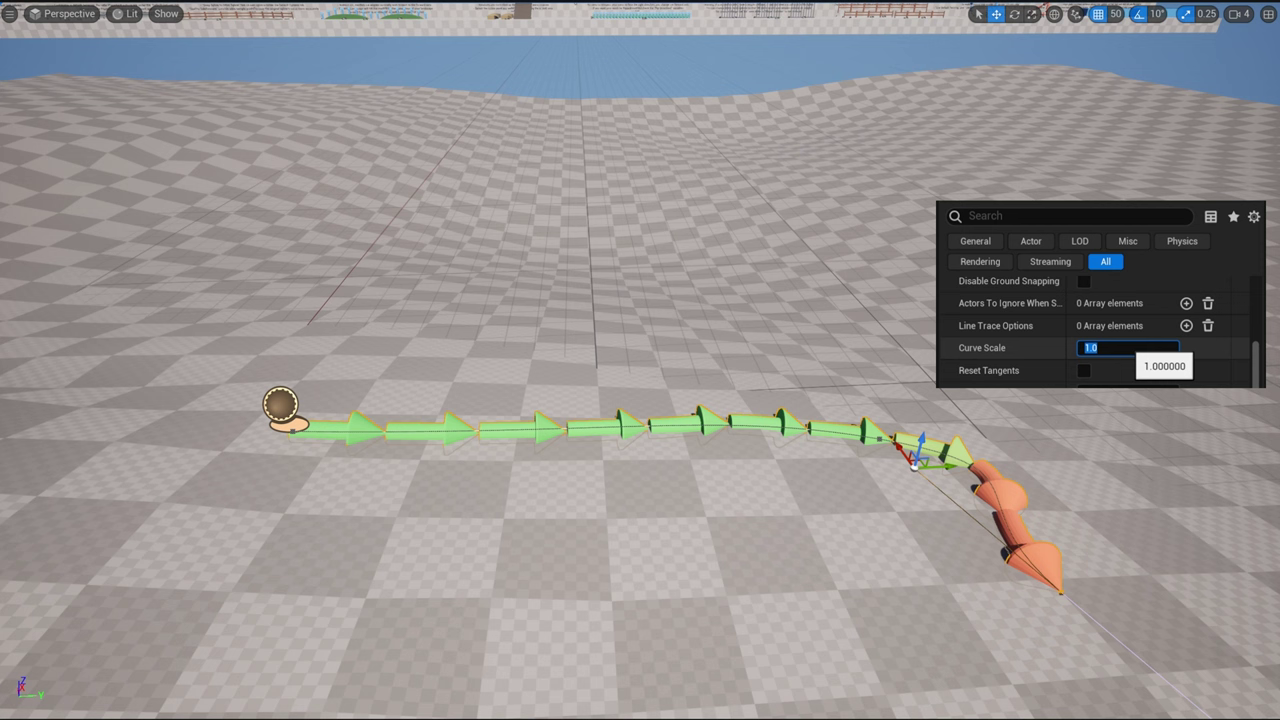
left_click(1204, 356)
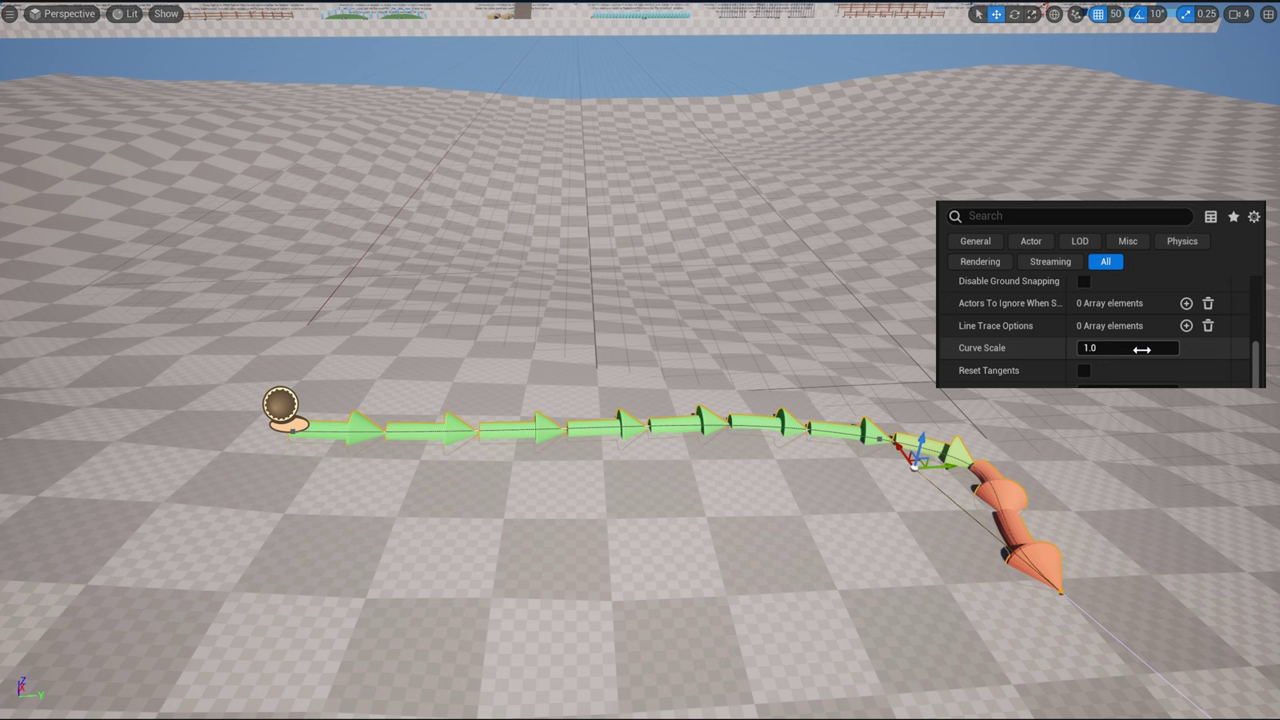
left_click(1141, 349)
key("Return")
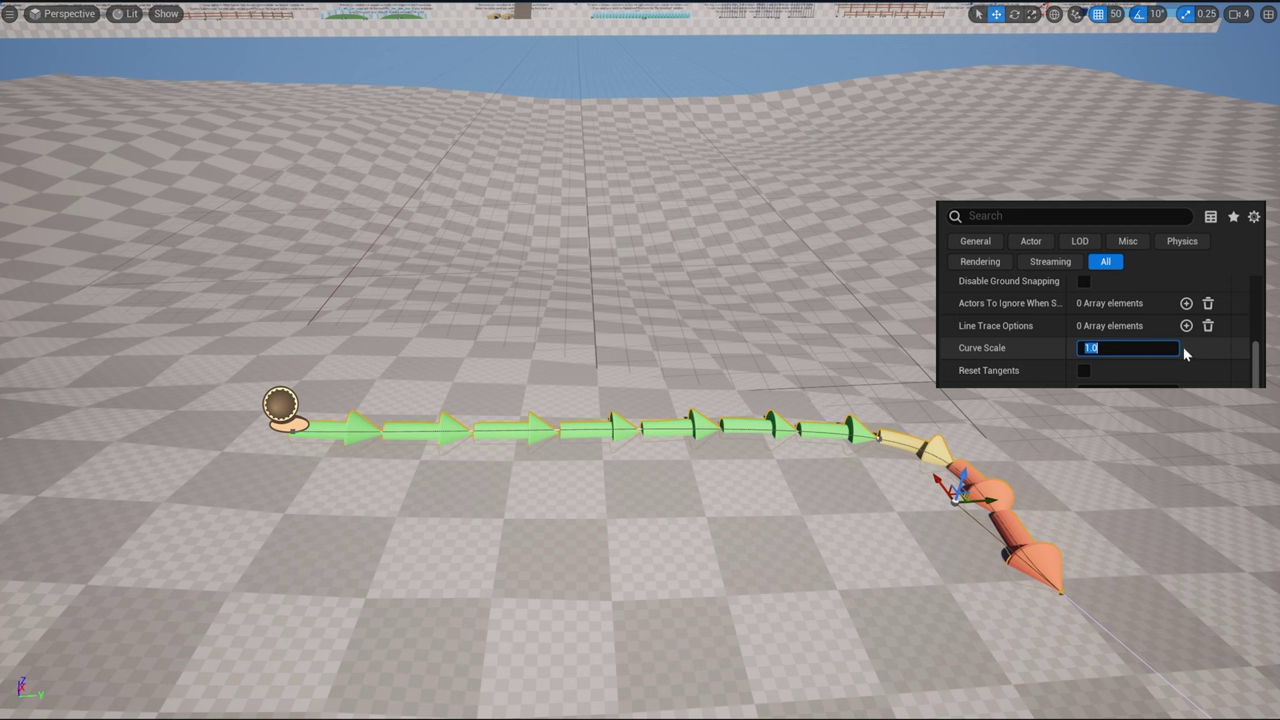
Set the arrow spline's Curve Scale to 0 to collapse its tangents.
type("0")
key("Return")
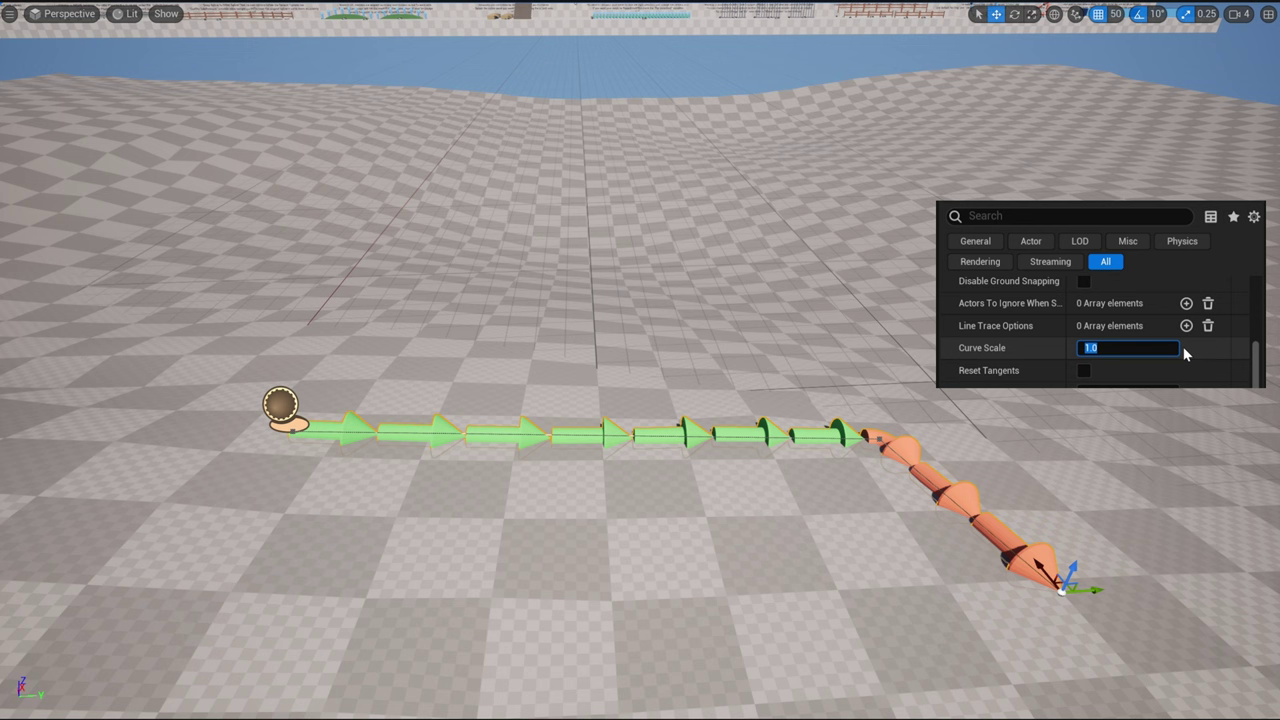
left_click(1206, 347)
left_click_drag(1144, 347, 1147, 347)
left_click(1092, 366)
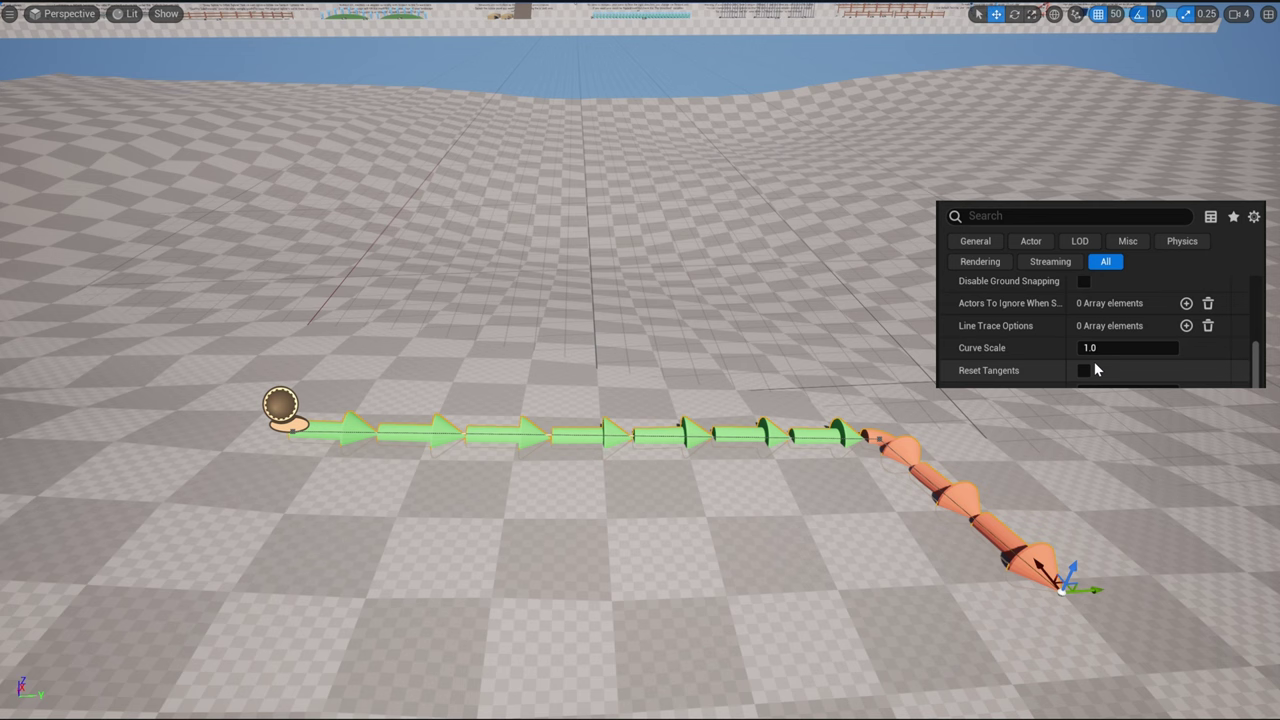
Reset the arrow spline's tangents so the collapsed points curve smoothly again, and deselect it.
left_click(1084, 371)
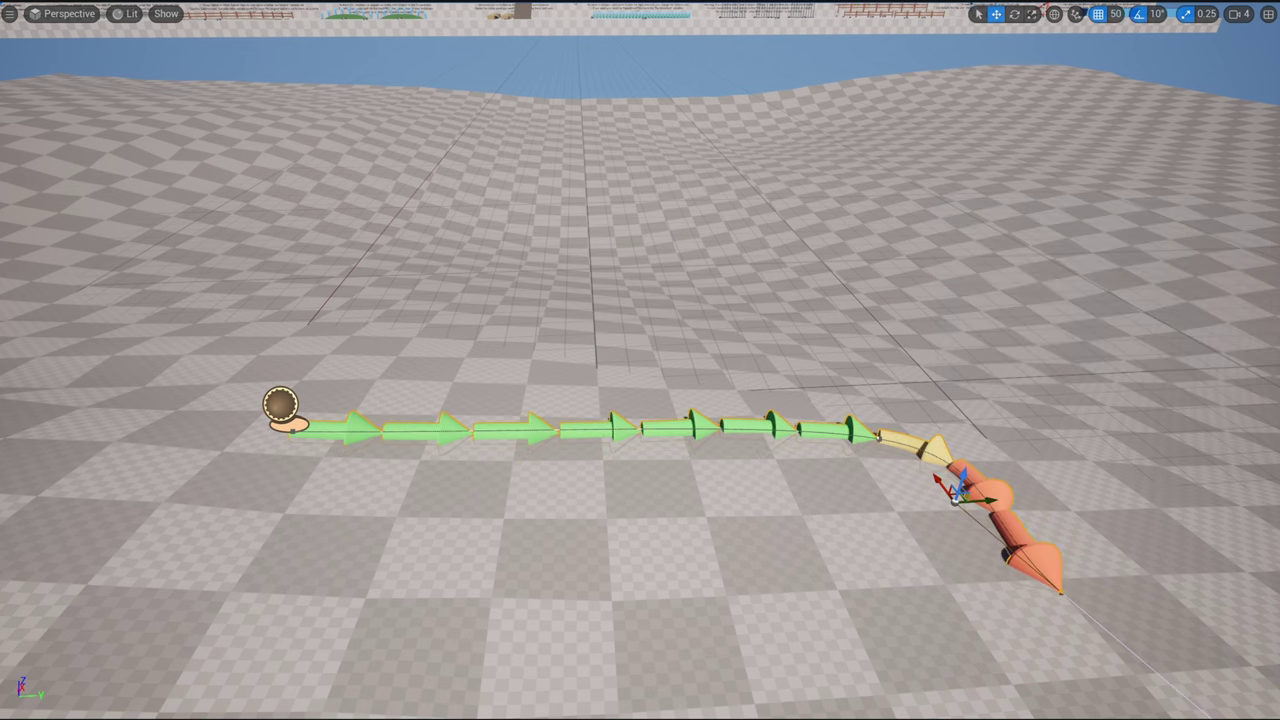
mouse_move(852, 586)
right_mouse_down()
mouse_move(850, 494)
mouse_move(859, 630)
mouse_move(880, 628)
mouse_move(881, 647)
mouse_move(856, 572)
right_mouse_up()
left_click(852, 586)
Examine the Setting the Correct Forward Axis display and select its red arrow spline.
key("w")
key("w")
key("e")
key("w")
key("a")
key("w")
key("d")
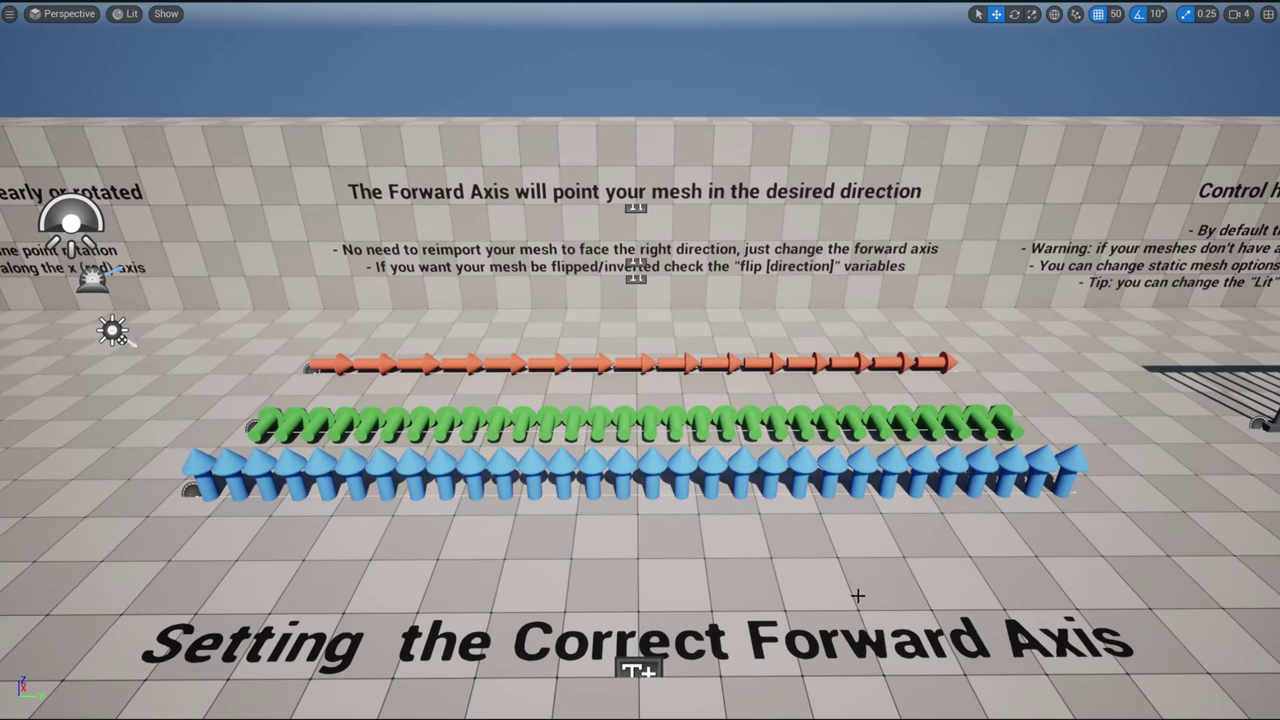
left_click(763, 358)
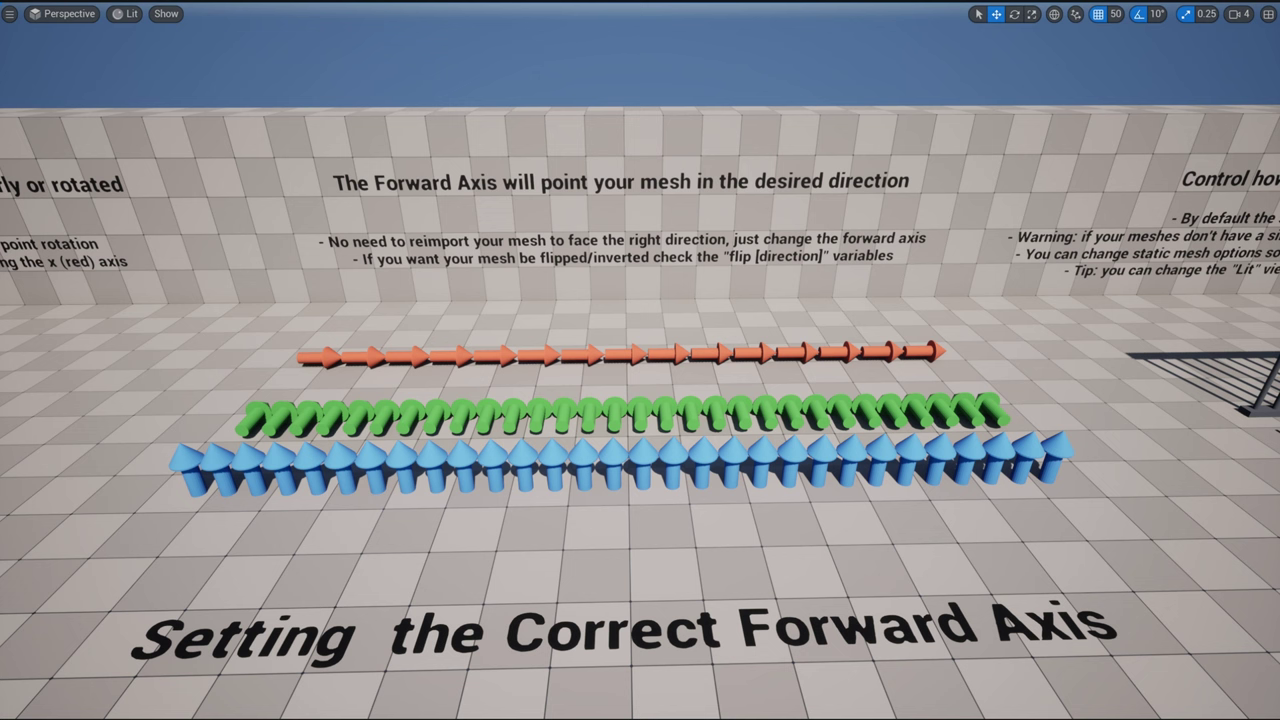
left_click(840, 350)
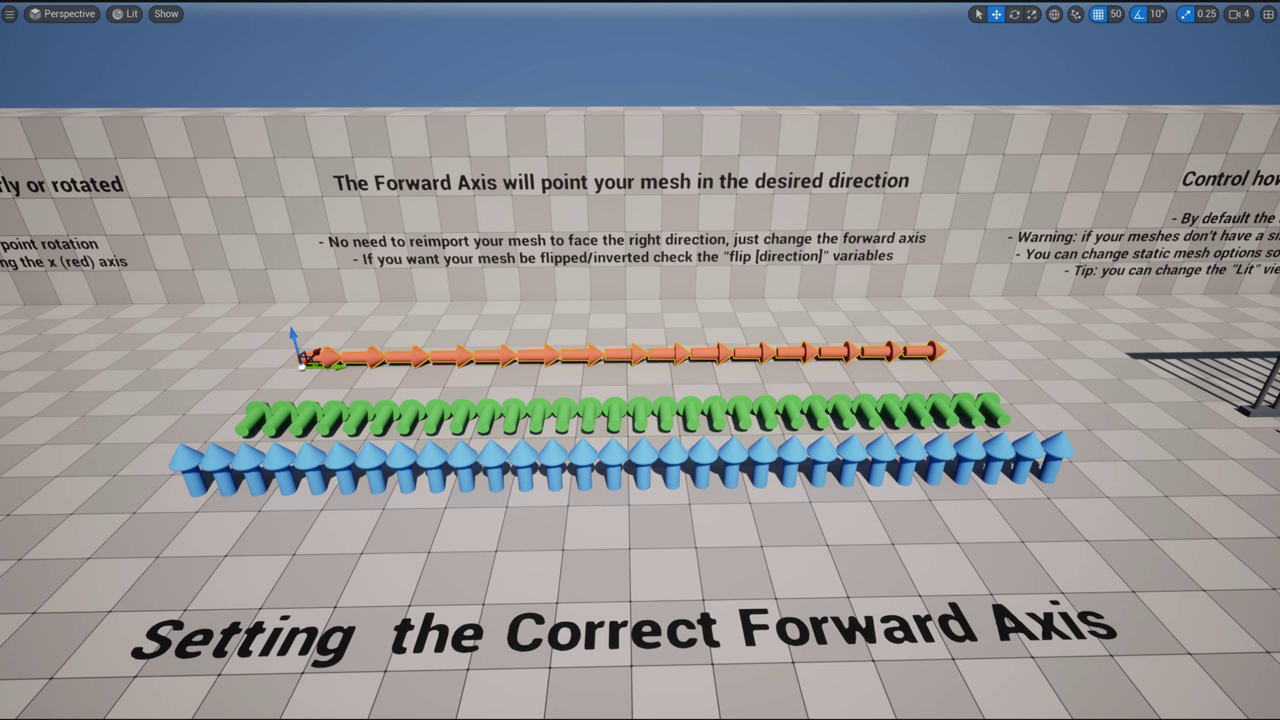
Place single red, green and blue arrow meshes side by side on the floor between the blue arrow row and the display title.
left_click_drag(575, 719, 556, 570)
left_click_drag(622, 719, 700, 568)
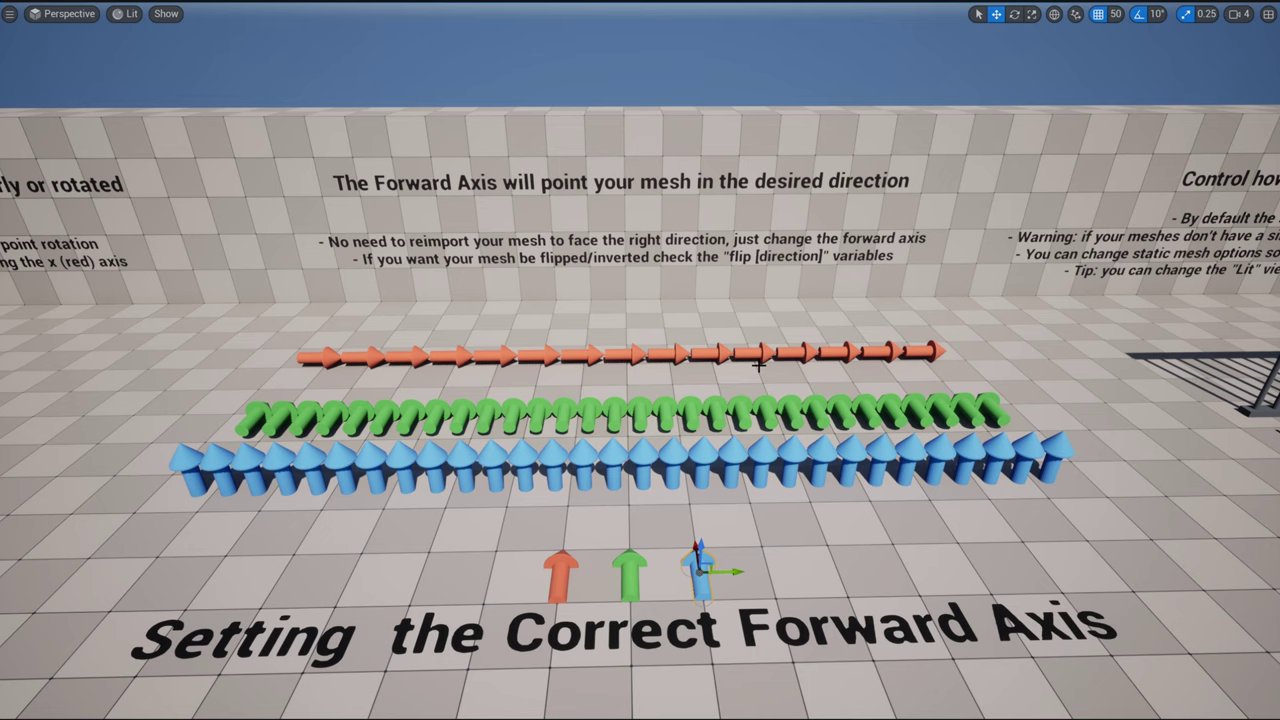
right_click_drag(750, 418, 740, 458)
right_click_drag(755, 370, 738, 439)
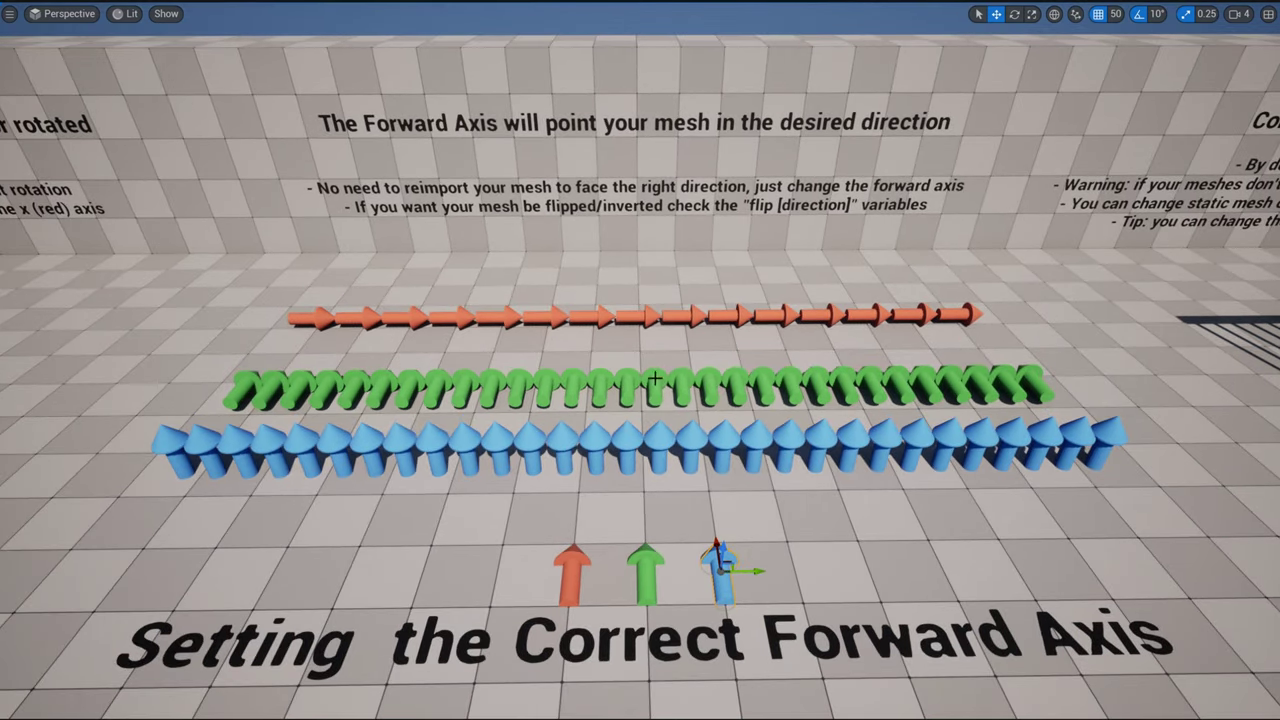
Try Forward Axis Y and Z on the red arrow spline and return it to X.
left_click(652, 316)
left_click(574, 563)
left_click(636, 319)
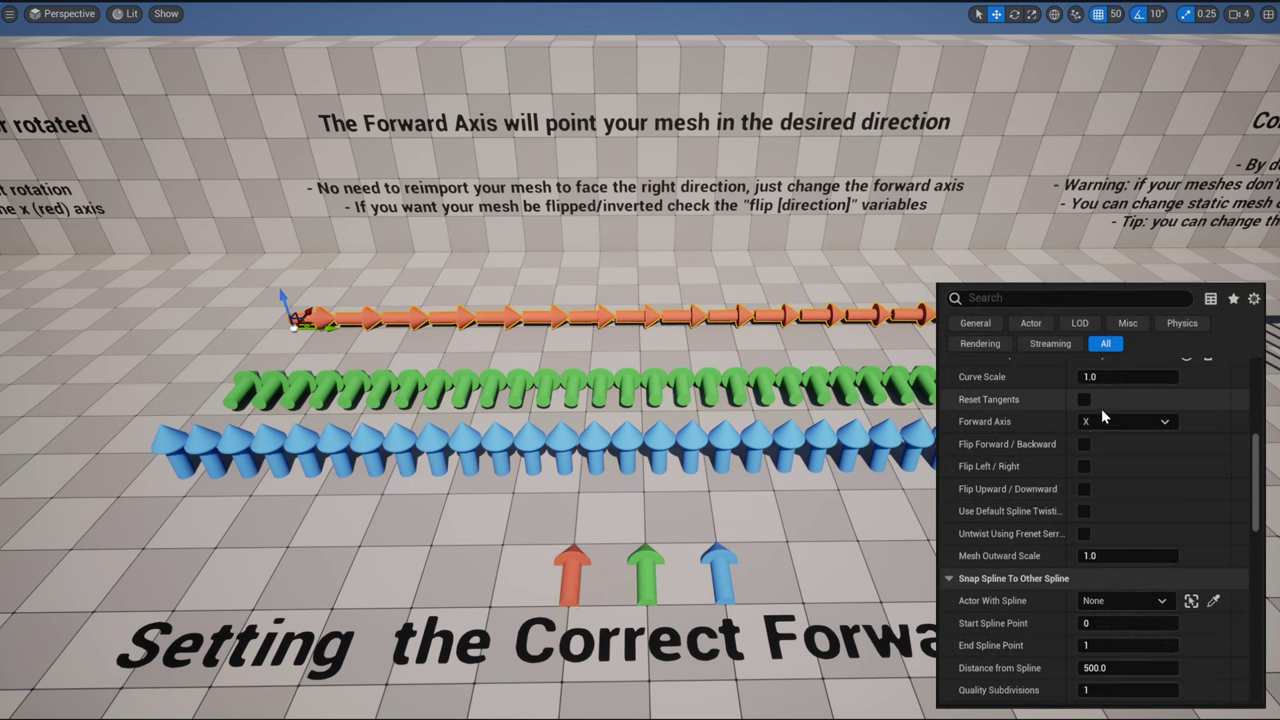
left_click(1105, 419)
left_click(1091, 453)
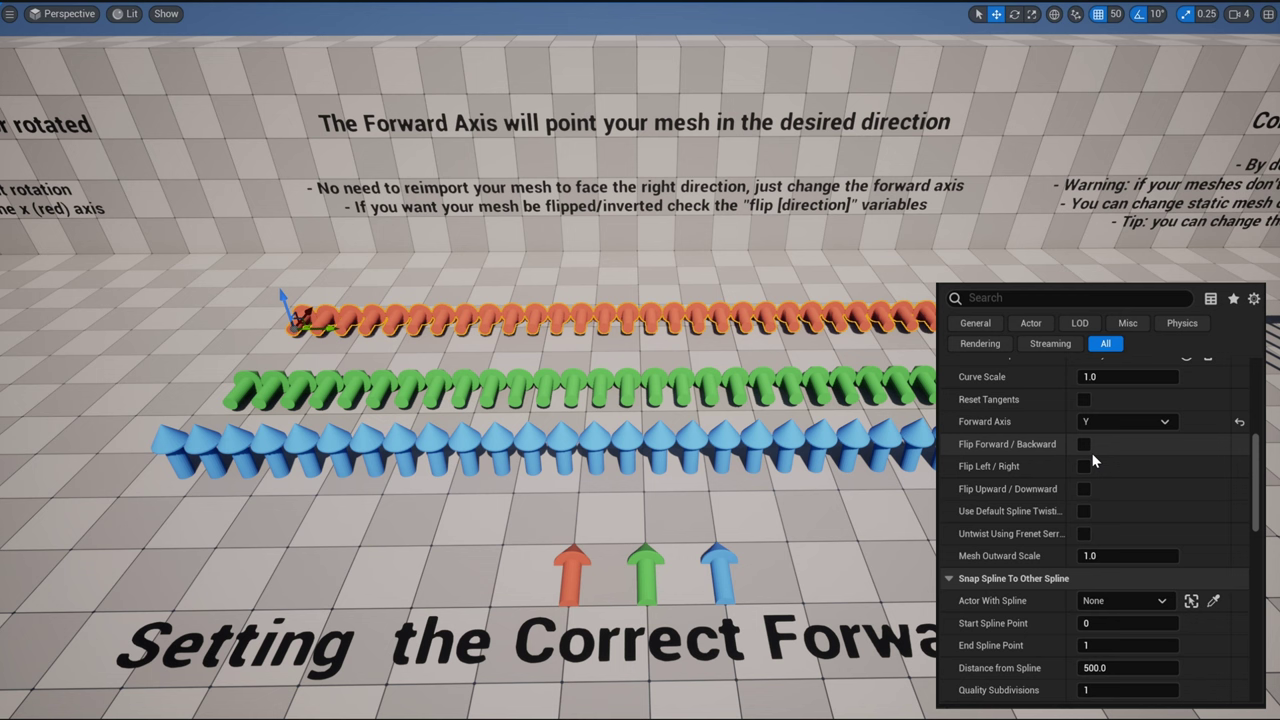
left_click(1103, 424)
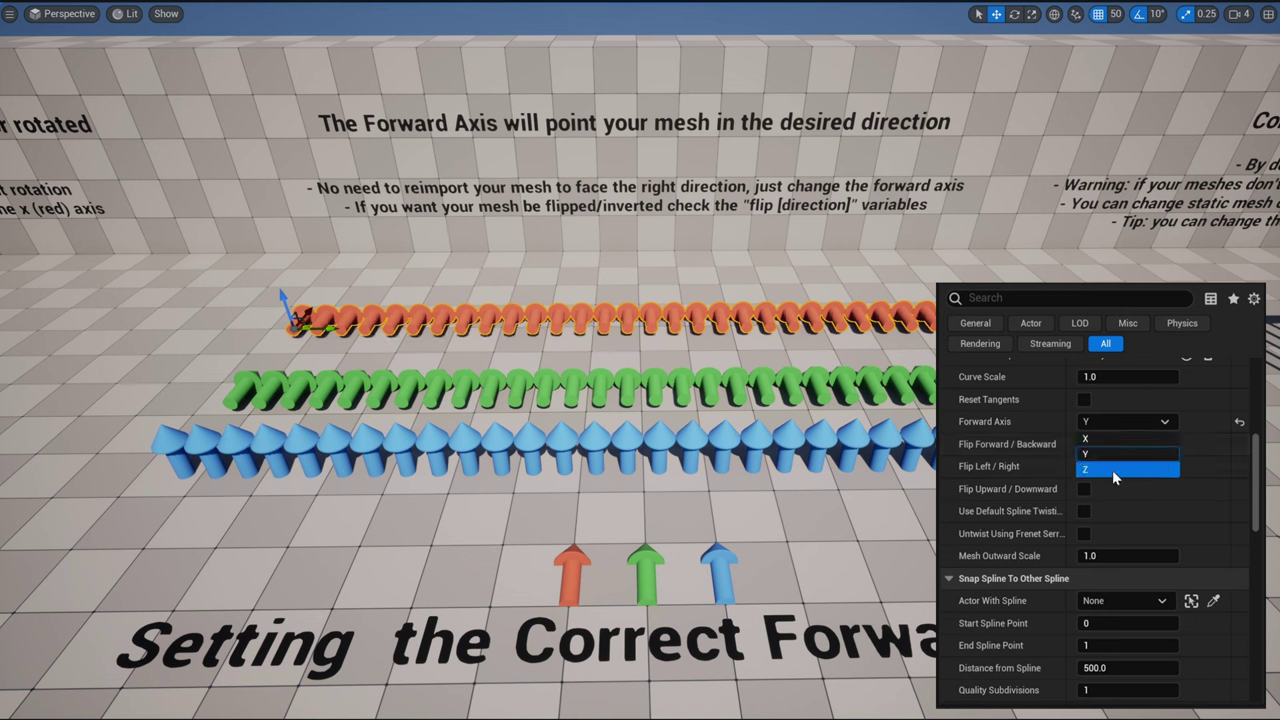
left_click(1112, 470)
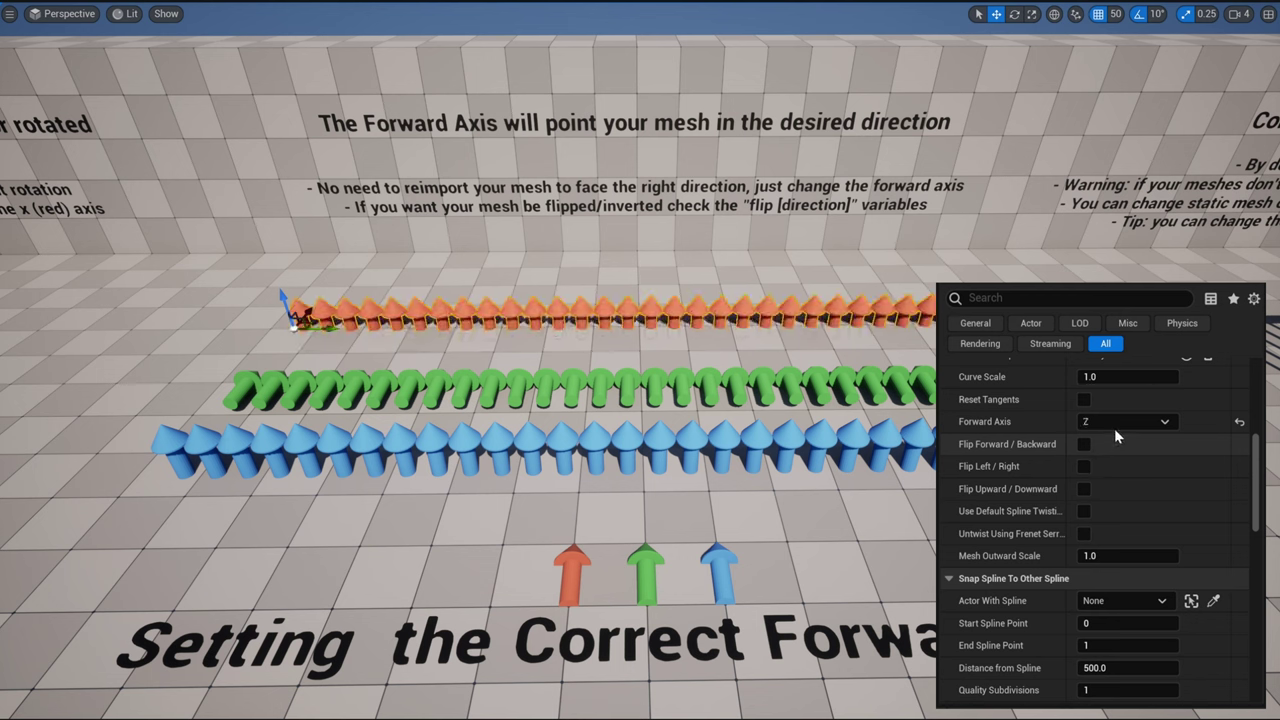
left_click(1116, 424)
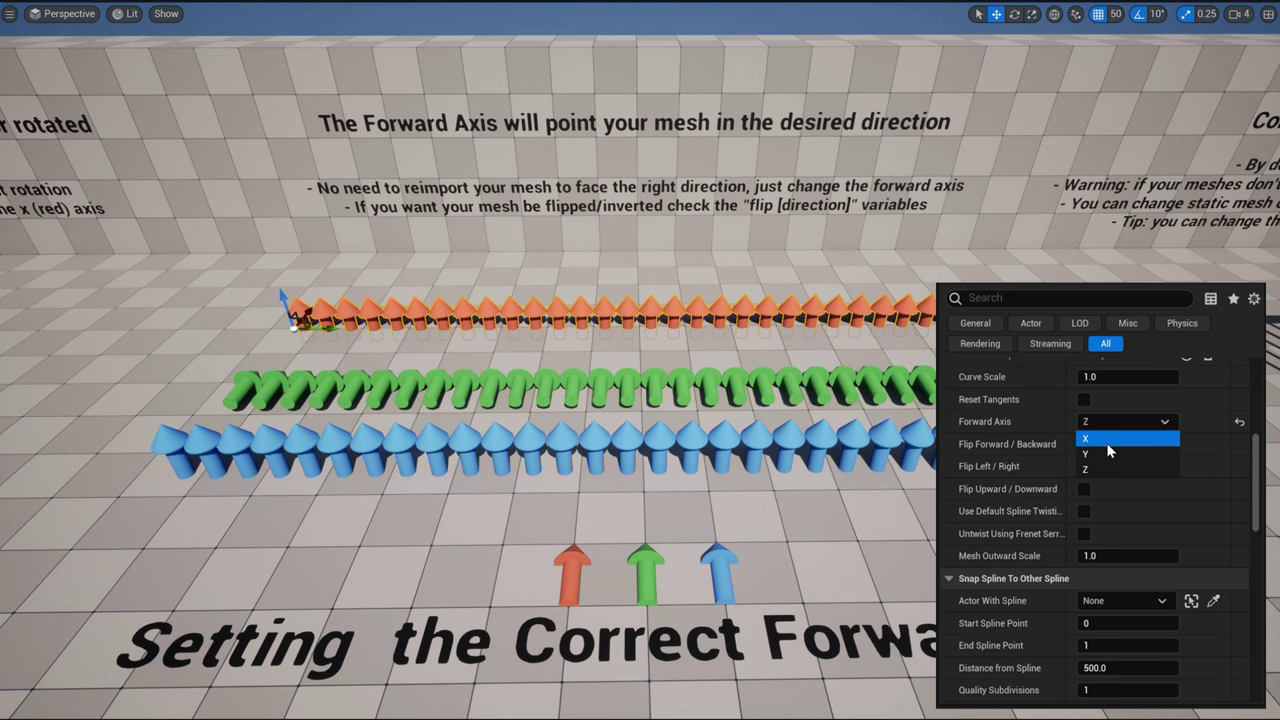
left_click(1106, 440)
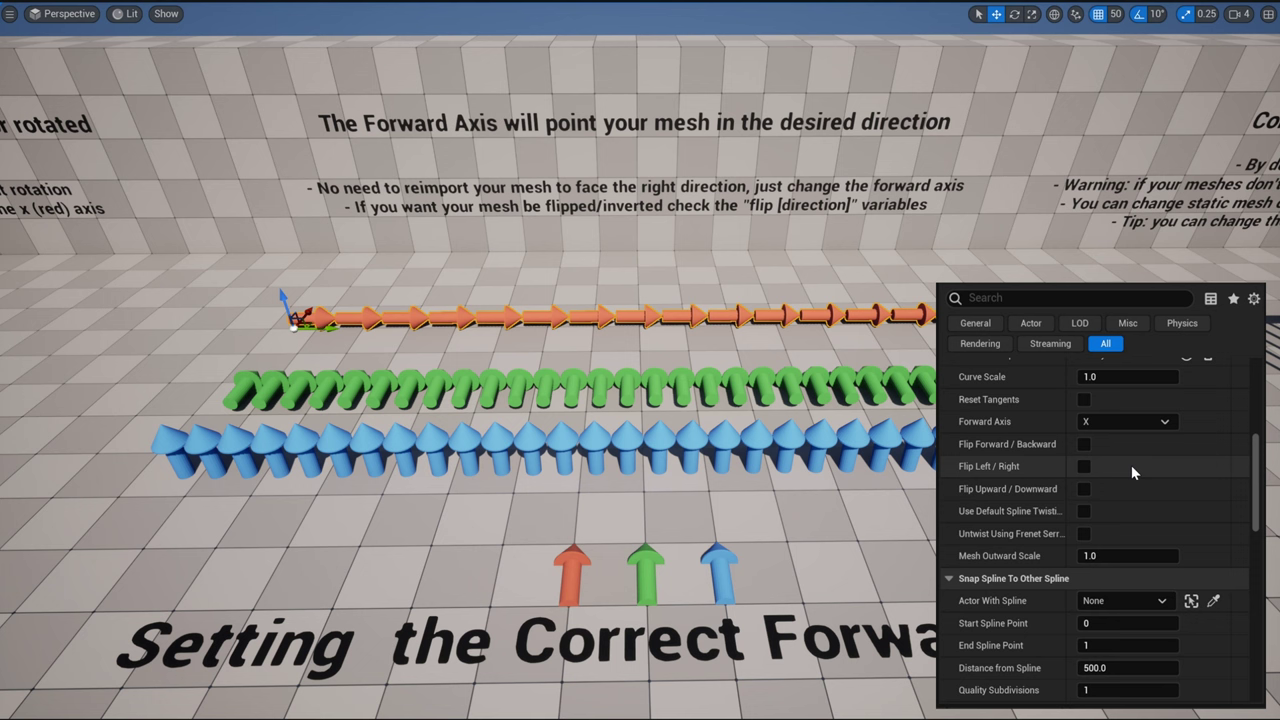
Try Flip Forward / Backward on the red arrow spline and leave it disabled.
left_click(1084, 445)
left_click(1084, 447)
left_click(1084, 447)
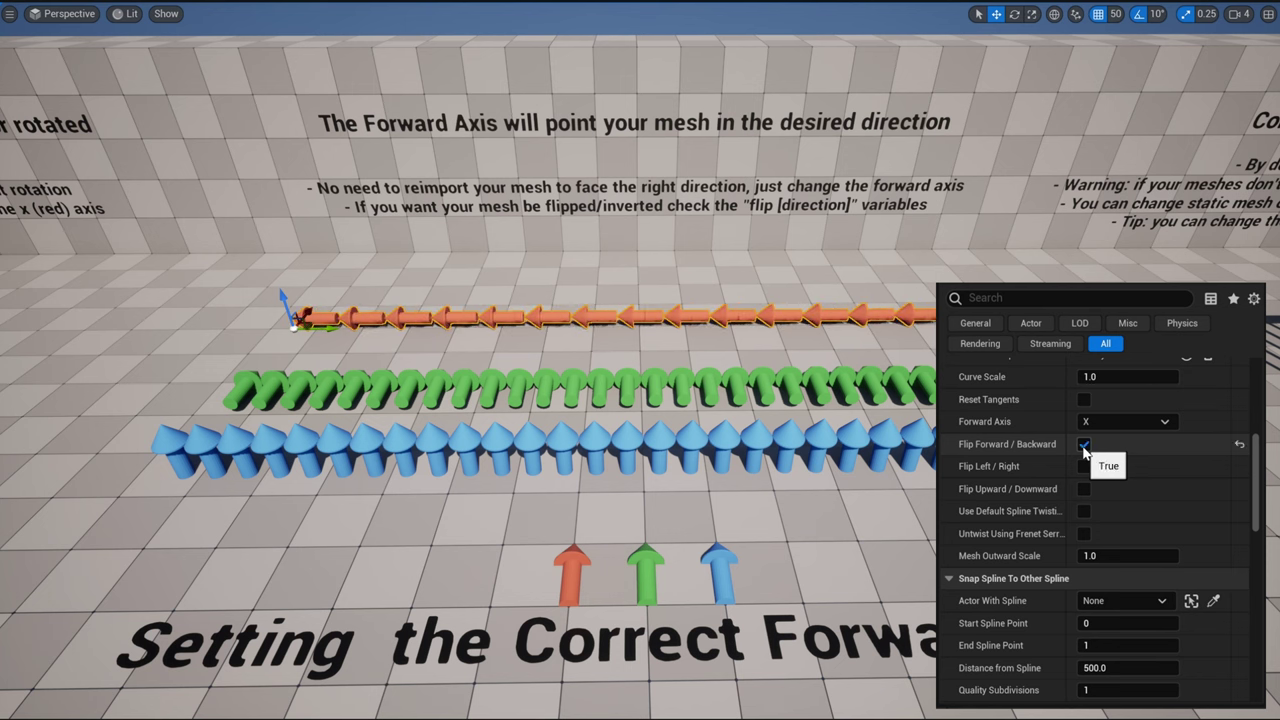
left_click(1084, 447)
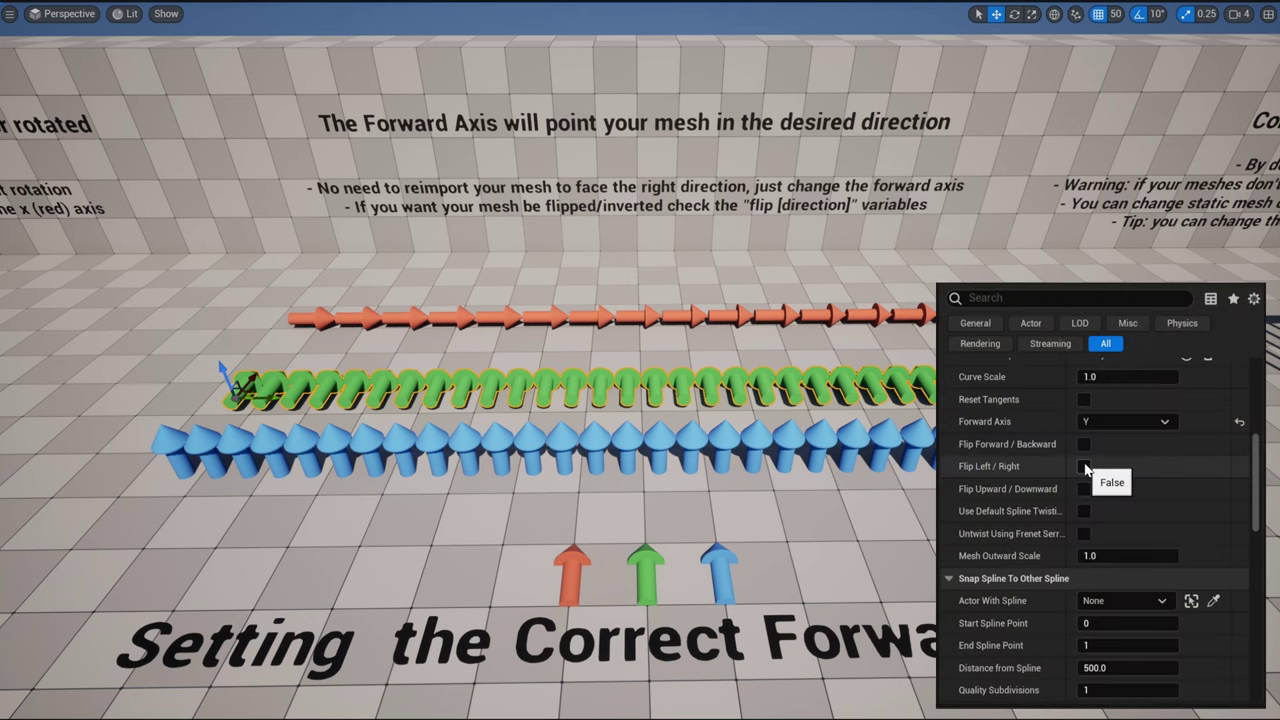
Try Flip Left / Right on the green arrow spline and Flip Upward / Downward on the blue one, leaving both disabled.
left_click(1084, 466)
left_click(1084, 466)
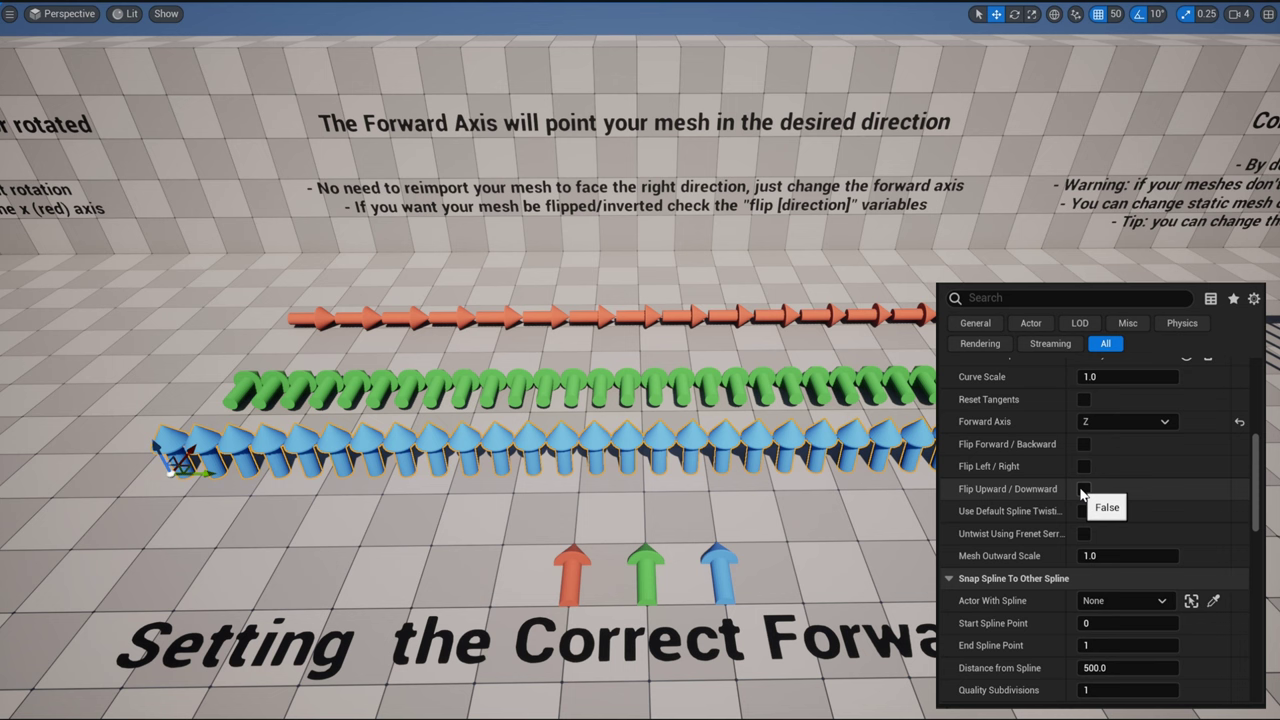
left_click(1084, 489)
left_click(1084, 489)
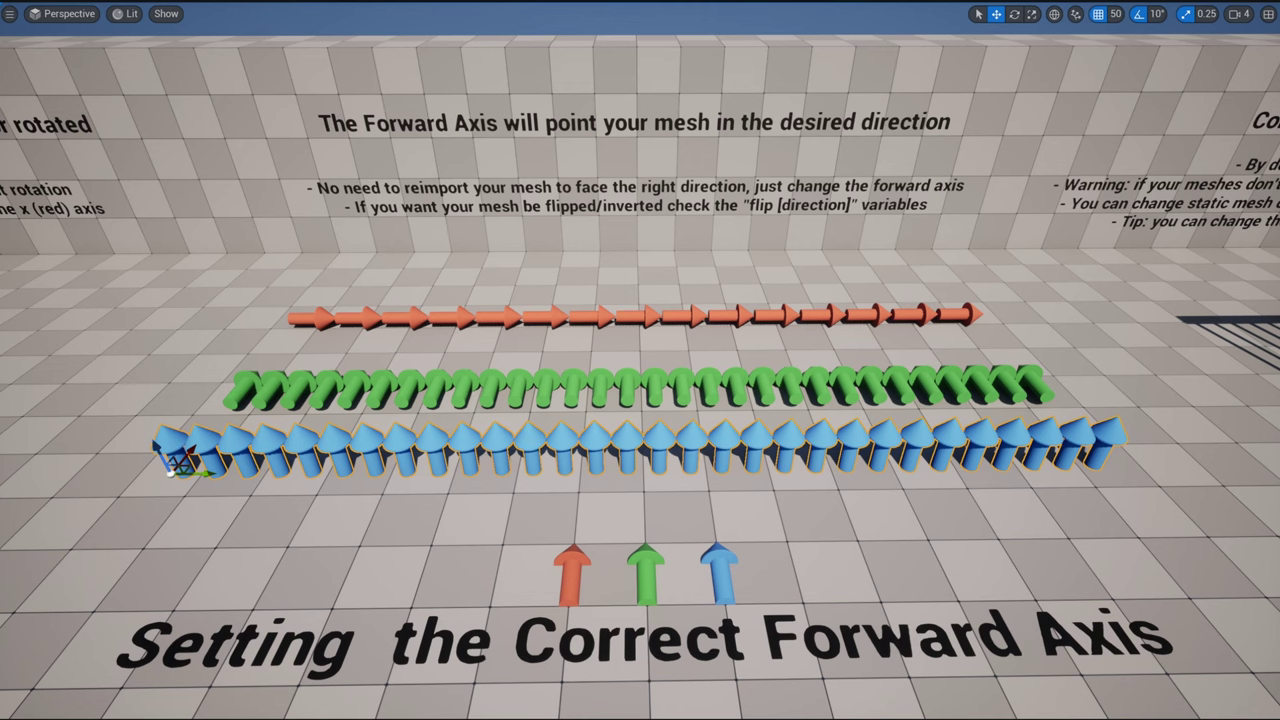
Examine the Rolling and Inclines display and return to the multicoloured arrow spline on the uneven terrain.
mouse_move(942, 595)
right_mouse_down()
mouse_move(942, 582)
mouse_move(942, 620)
right_mouse_up()
key("Escape")
key("g")
key("a")
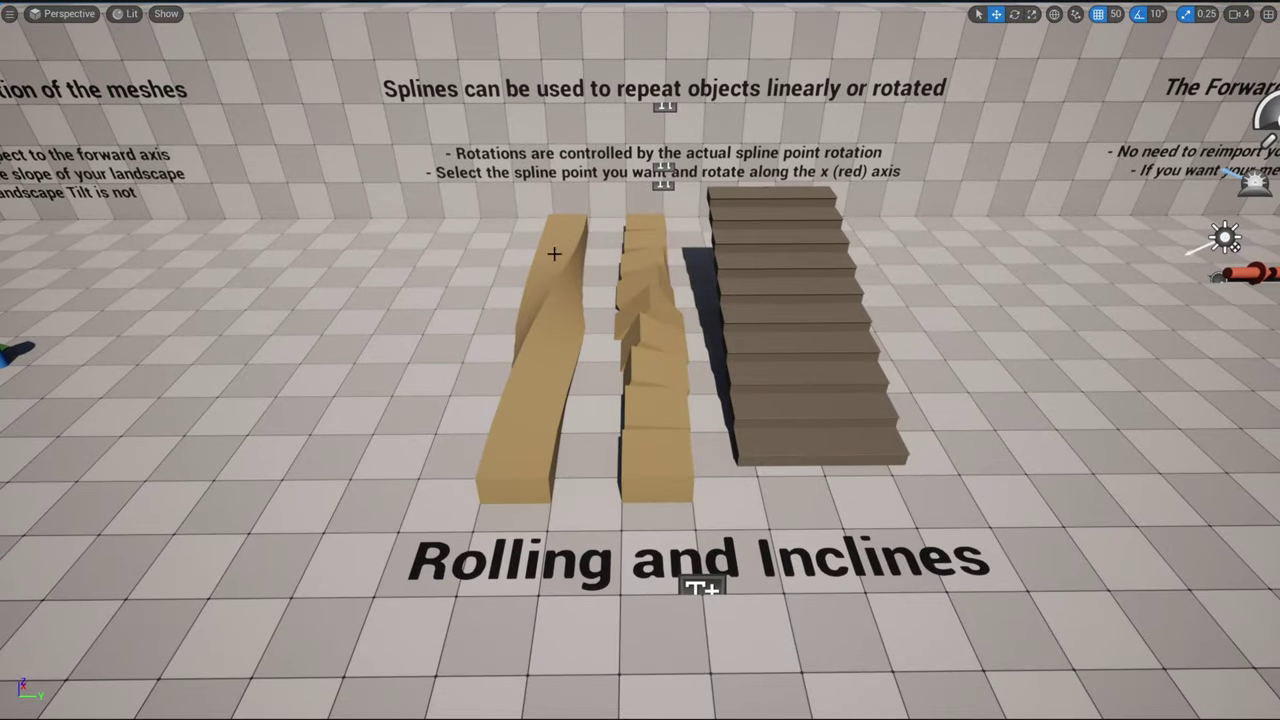
right_click_drag(736, 400, 684, 436)
key("w")
key("w")
key("s")
Assign the Cube mesh as the arrow spline's Splined Mesh and enable Use Default Spline Twisting.
left_click(910, 356)
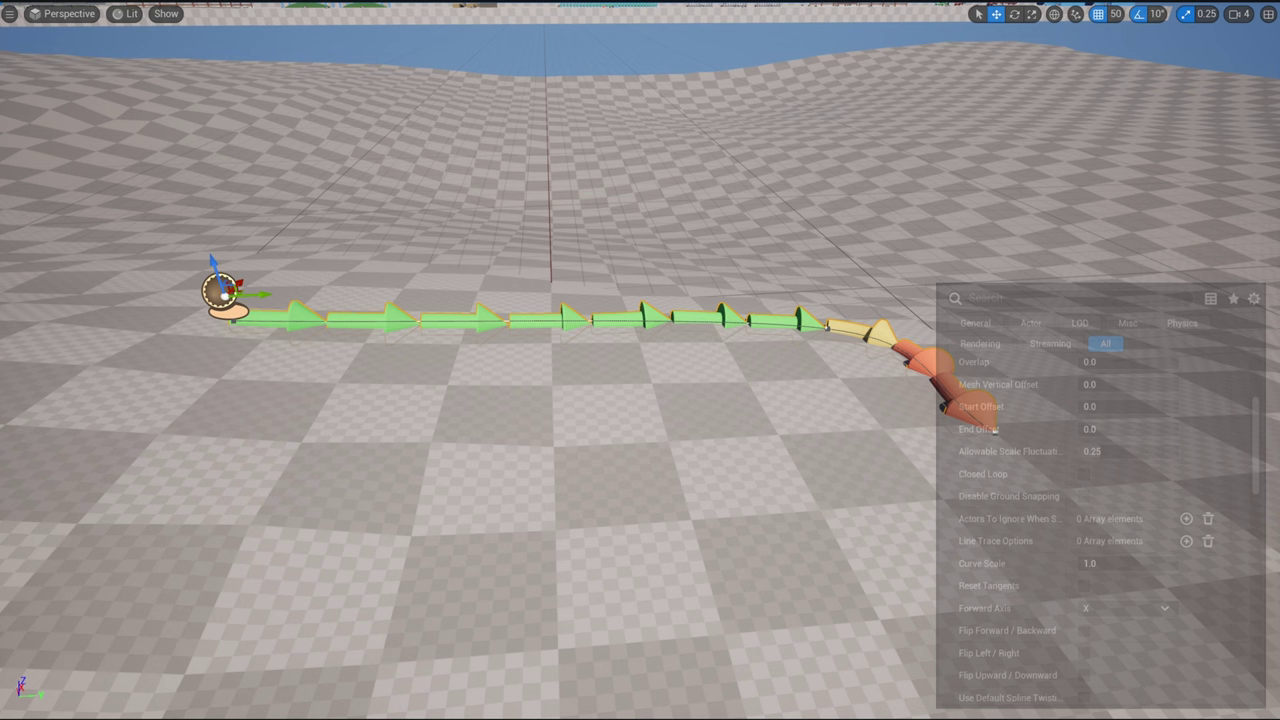
left_click_drag(111, 229, 1150, 437)
scroll(1226, 440, "up", 3)
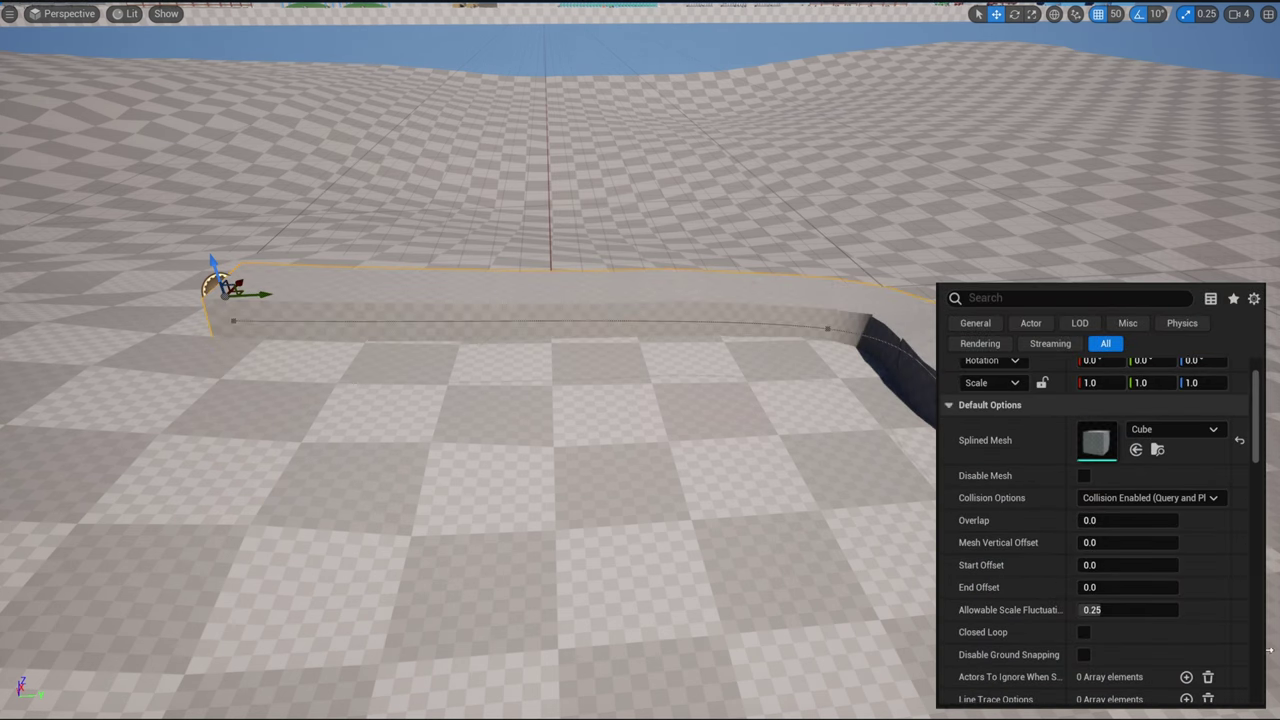
scroll(1160, 575, "down", 3)
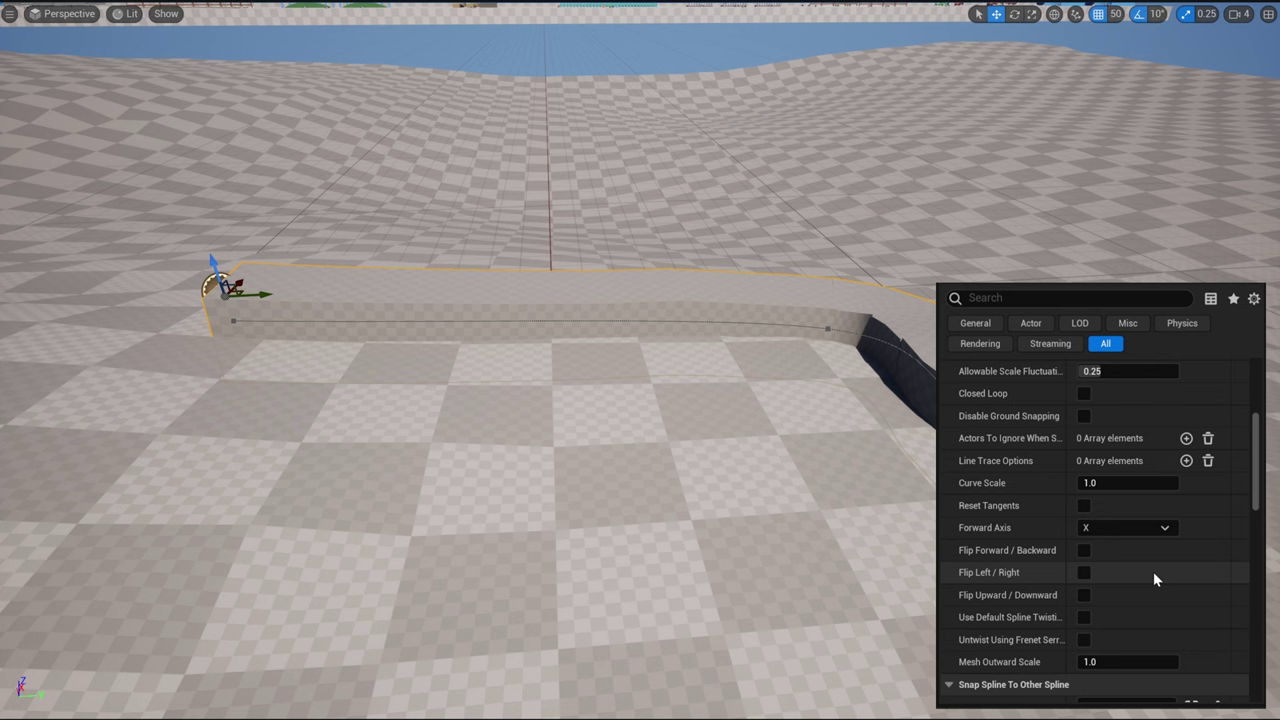
left_click(1085, 617)
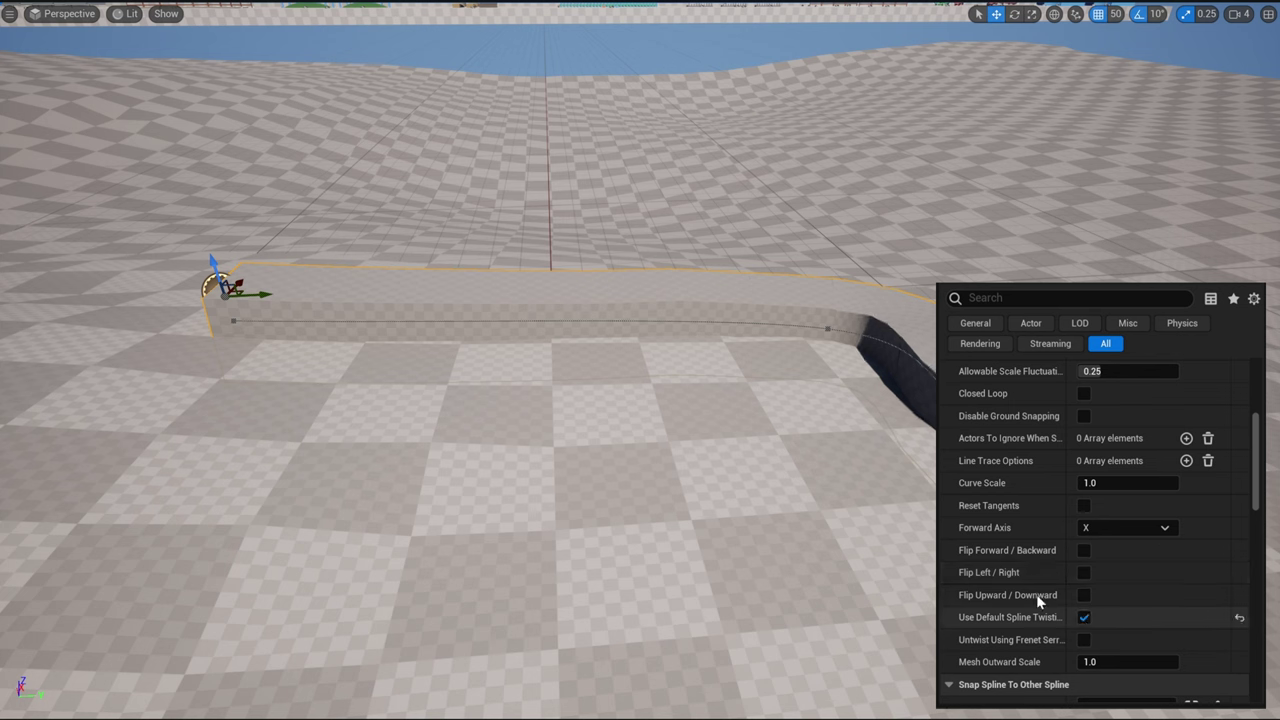
Try rotating the cube spline's end point and its middle point to roll the mesh.
left_click(1014, 13)
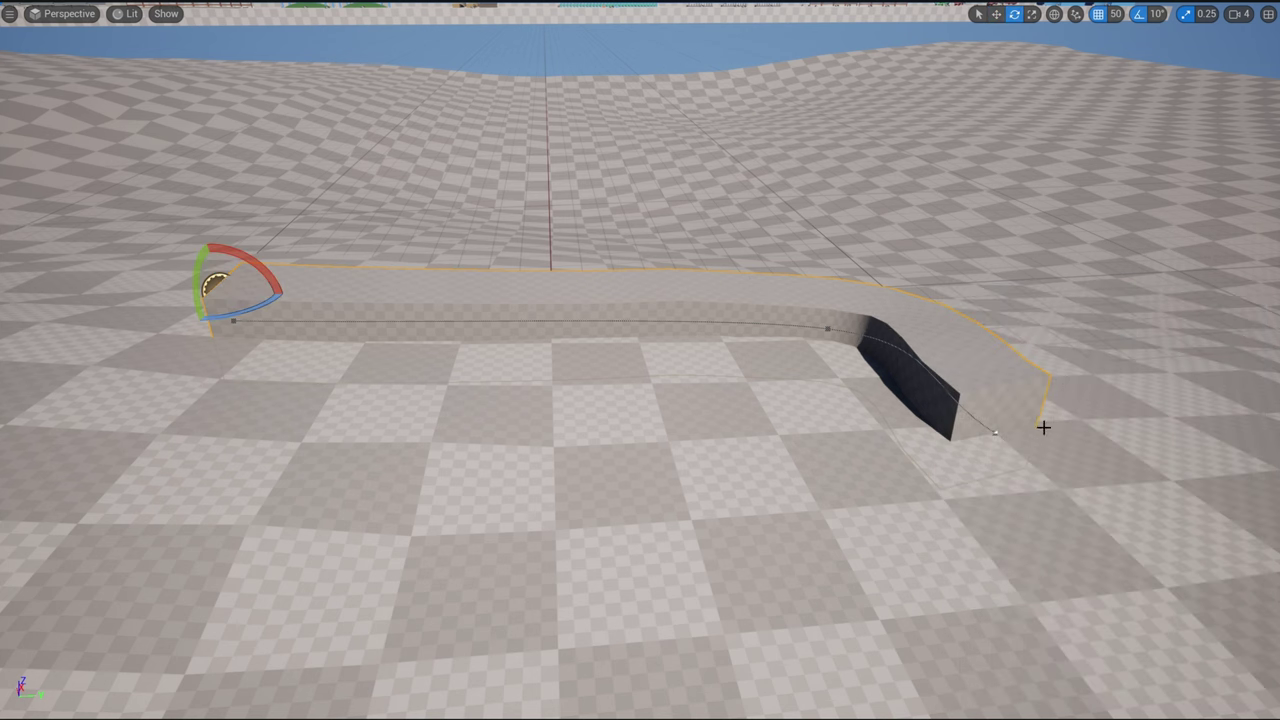
left_click(996, 436)
left_click_drag(978, 405, 1011, 371)
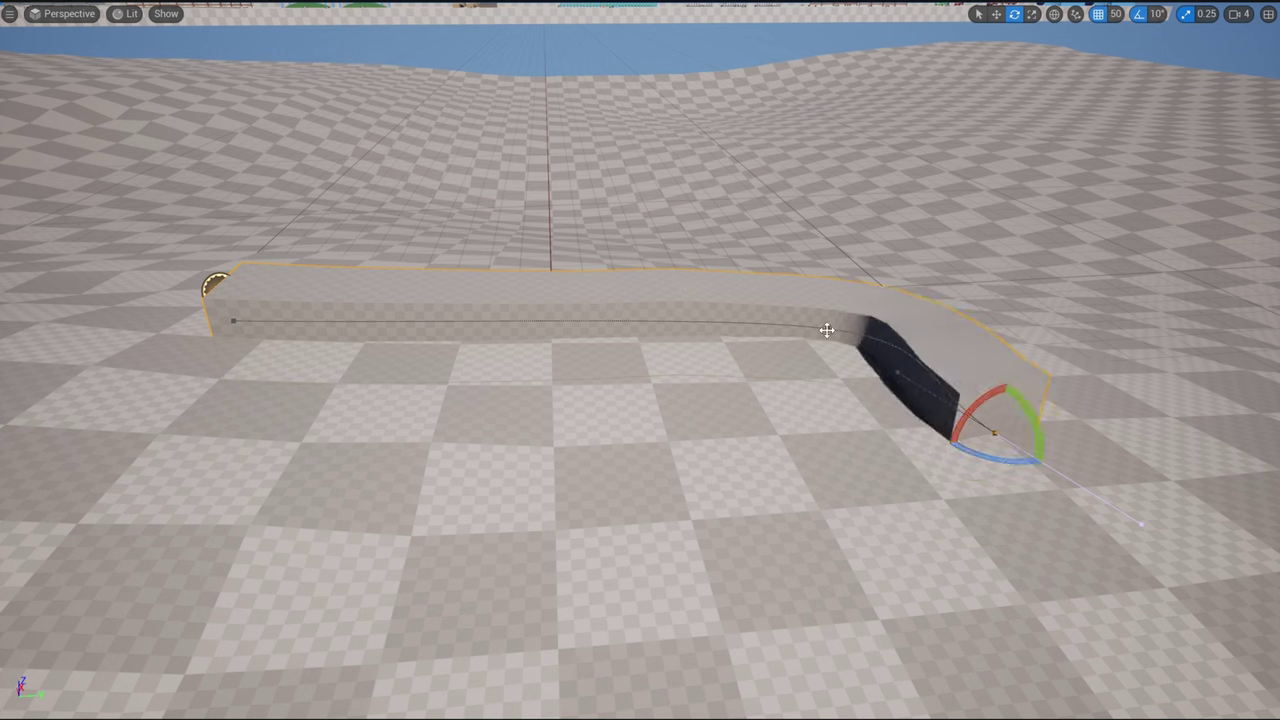
left_click(826, 330)
mouse_move(830, 292)
left_mouse_down()
mouse_move(828, 330)
mouse_move(838, 282)
left_mouse_up()
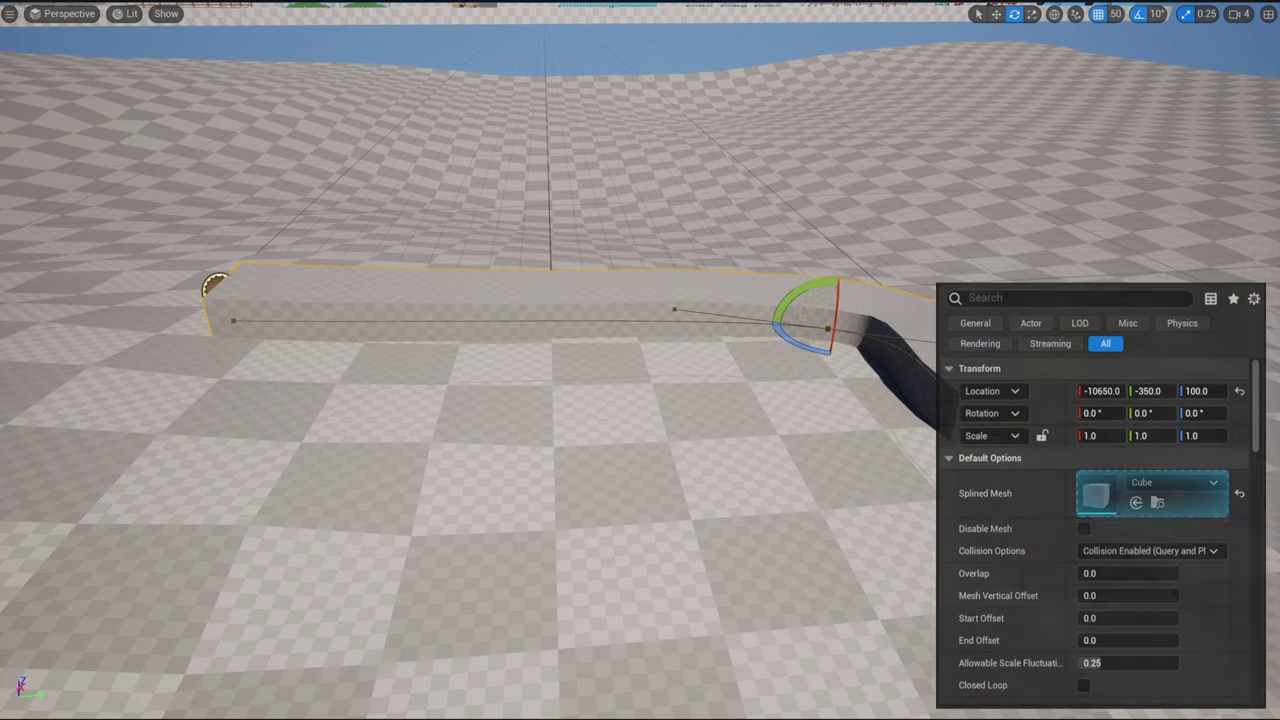
Set the spline's Splined Mesh back to the arrow direction mesh.
left_click_drag(950, 600, 1101, 492)
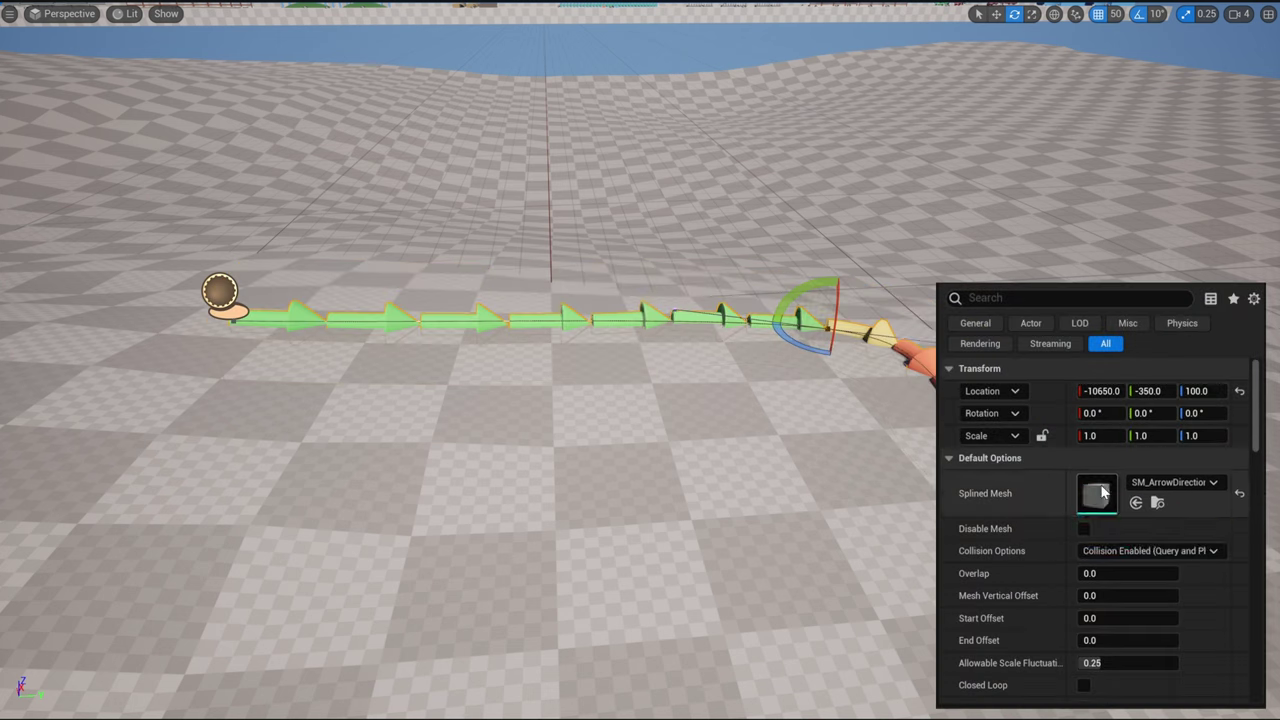
scroll(1101, 488, "down", 9)
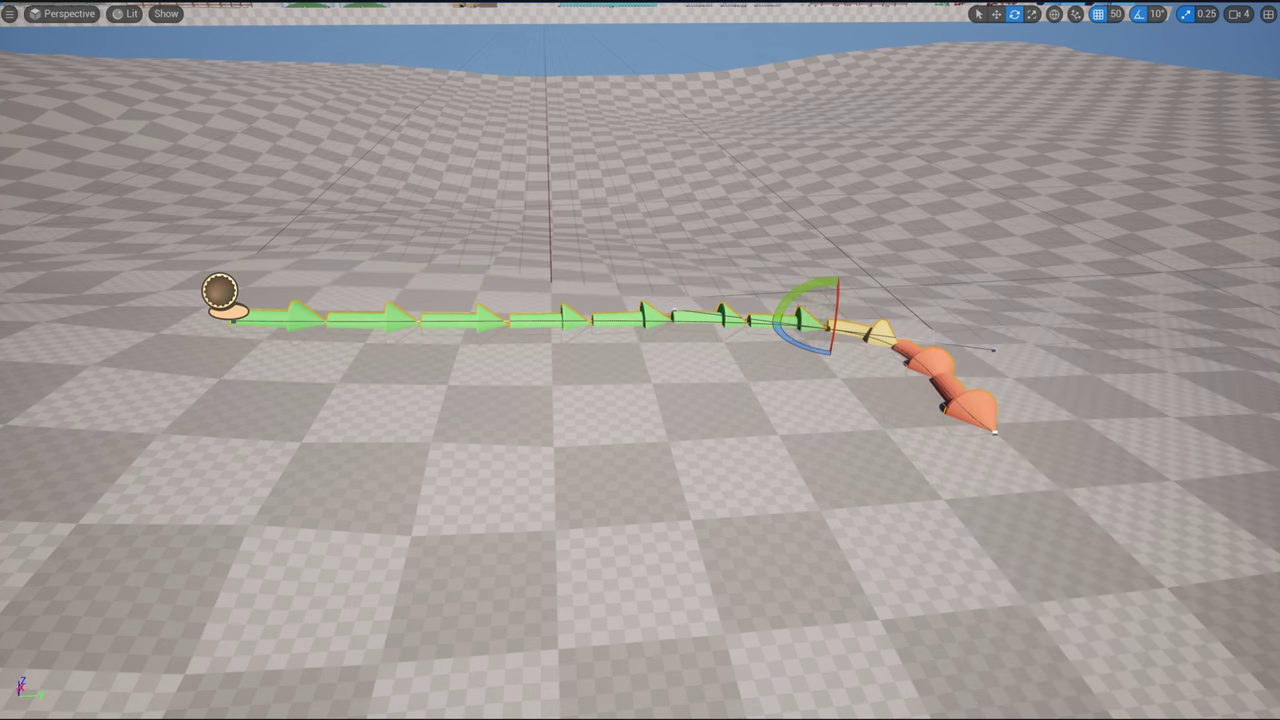
Duplicate the arrow spline towards the camera and delete the copy's end point.
left_click(220, 291)
left_click(996, 14)
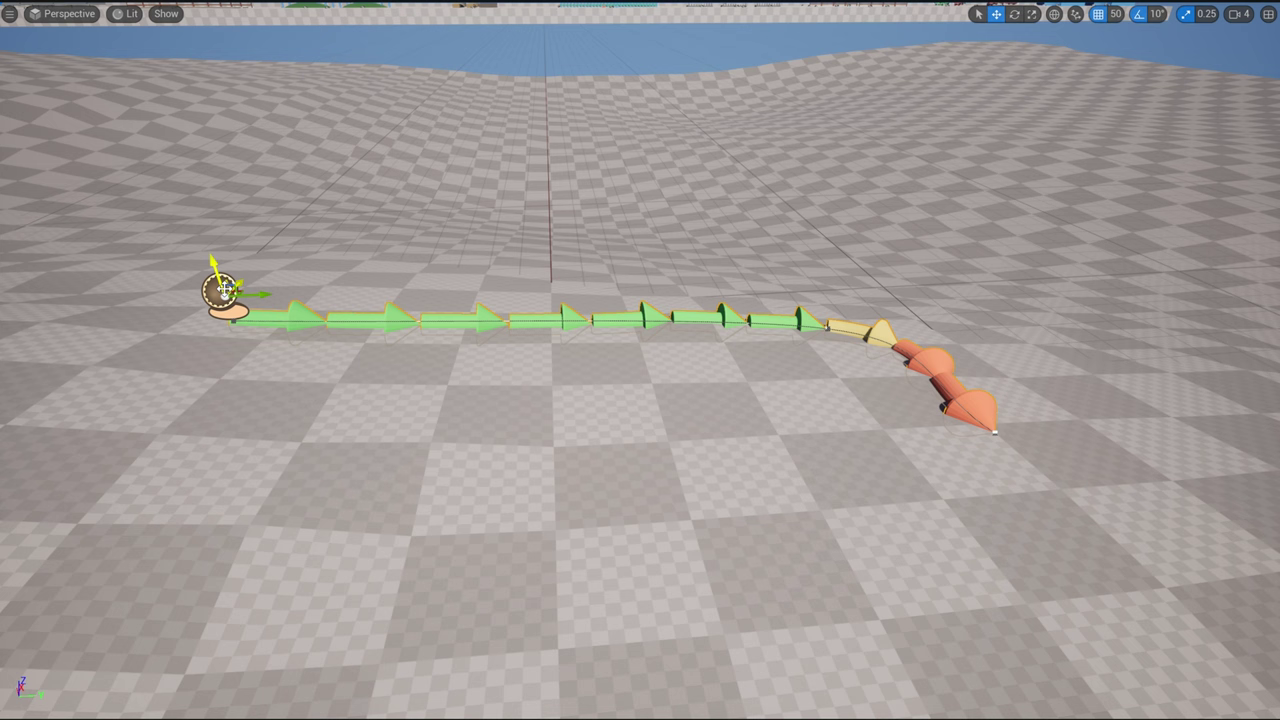
left_click_drag(239, 288, 224, 351, "alt")
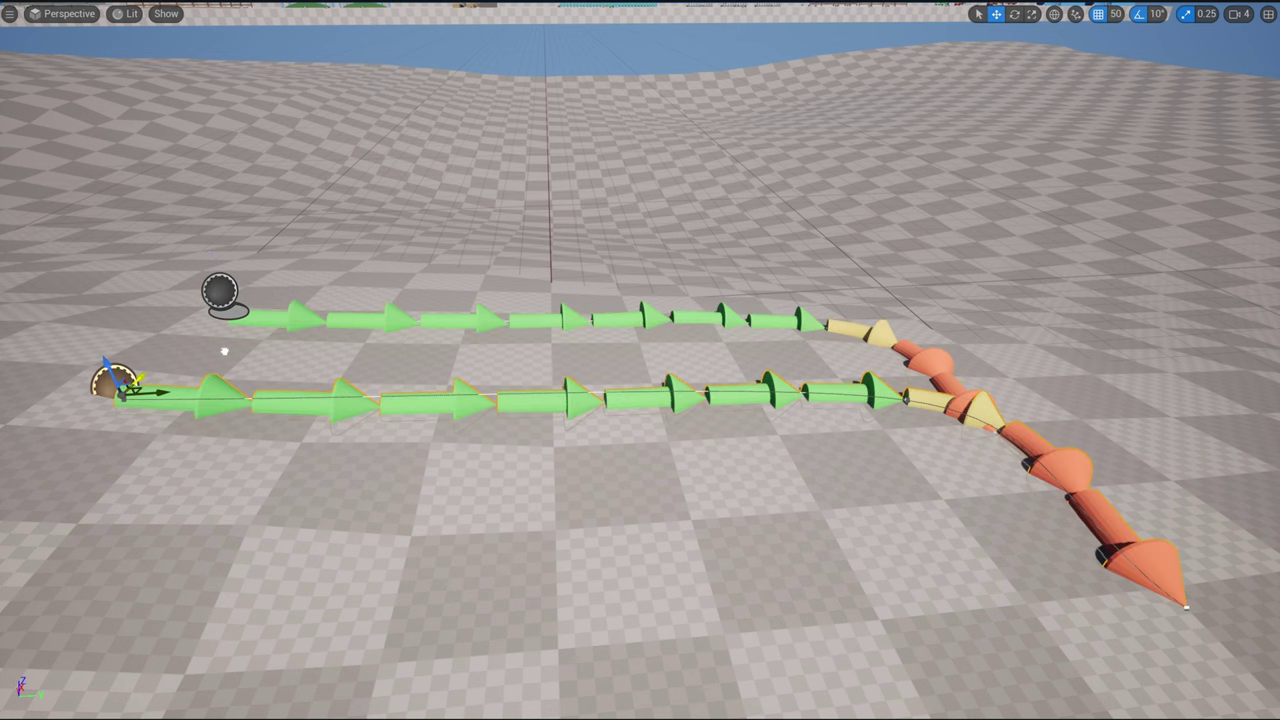
left_click(1185, 605)
key("Delete")
Enable Disable Ground Snapping on the copied spline and replace its far point with a new one directly above the start.
left_click(1086, 645)
scroll(1088, 648, "up", 1)
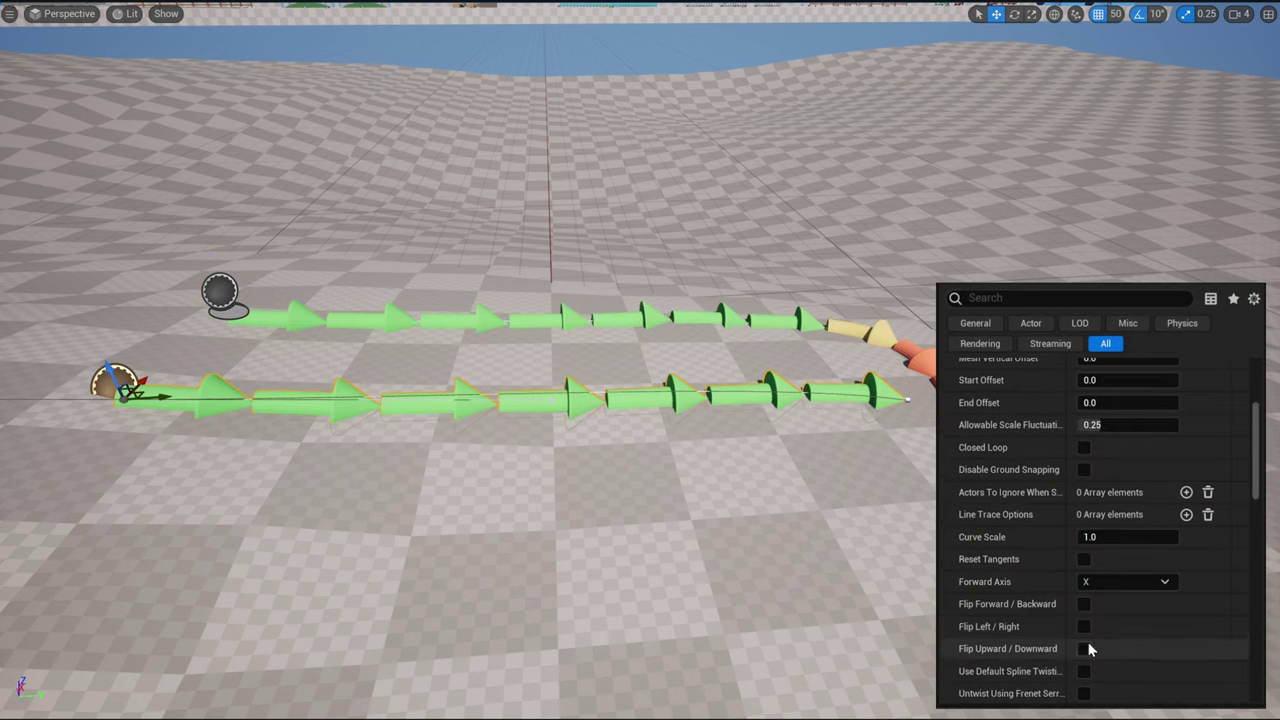
left_click(1085, 471)
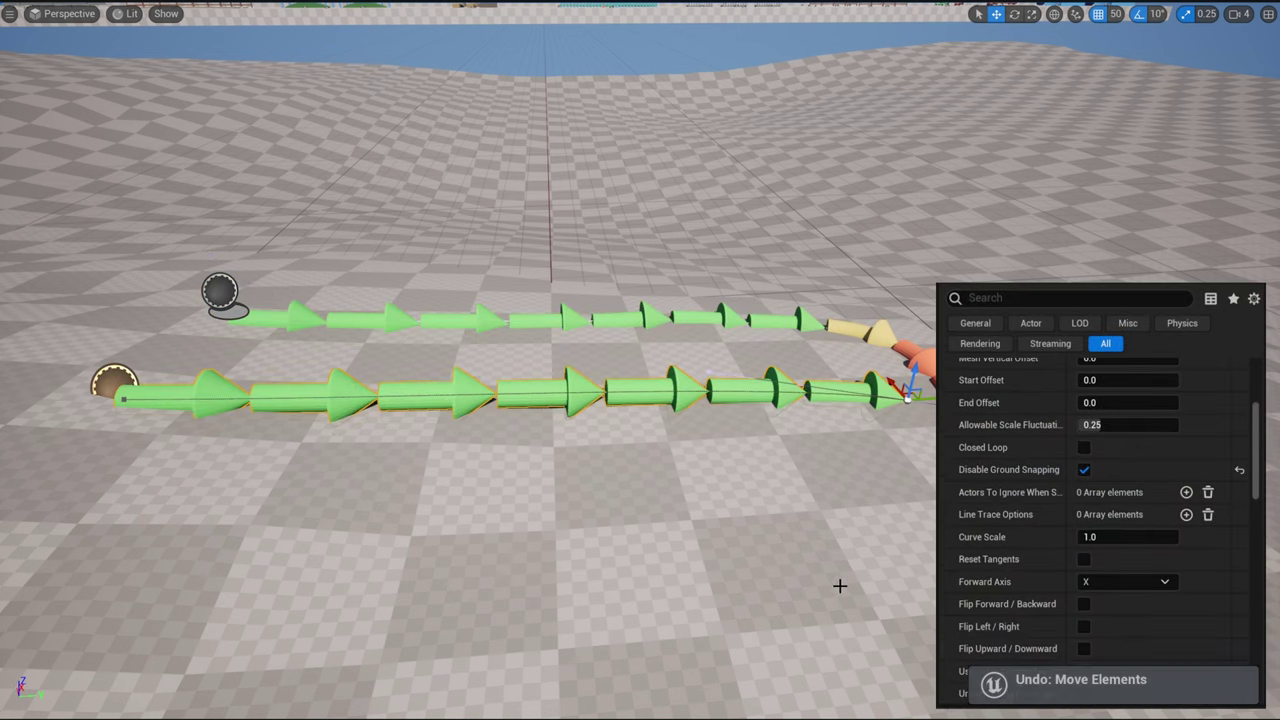
key("Delete")
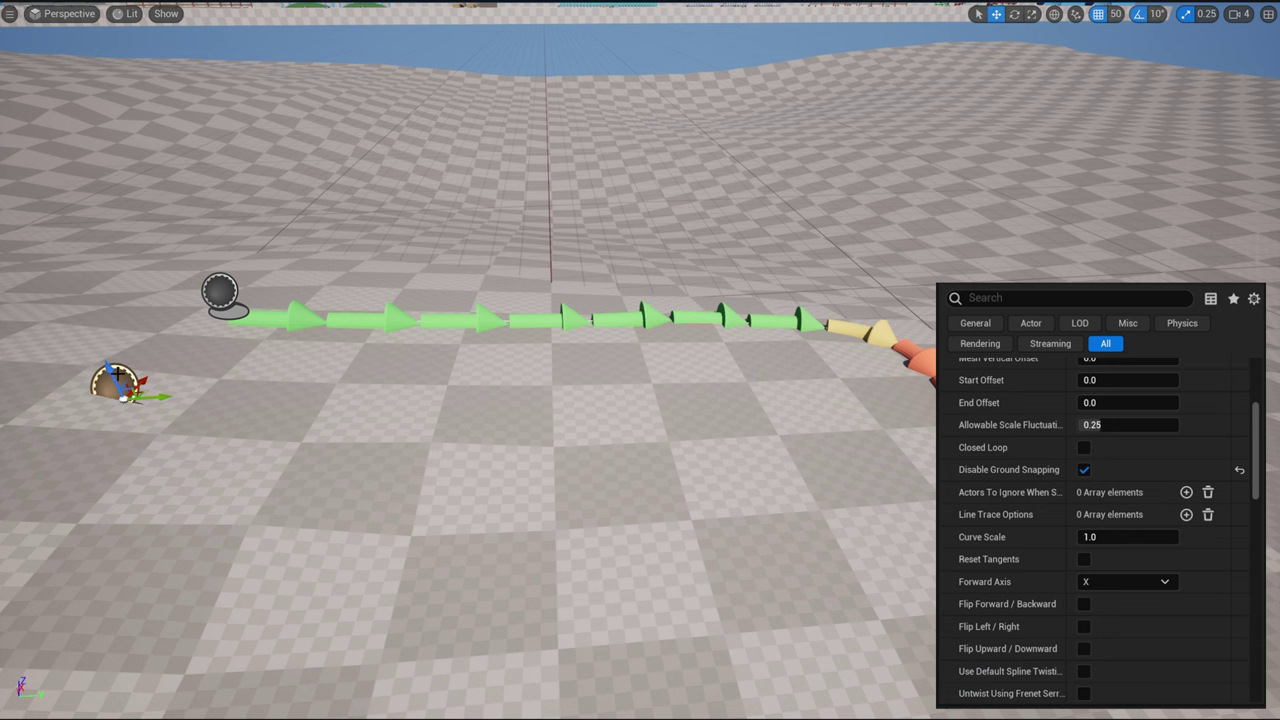
left_click_drag(110, 368, 94, 249)
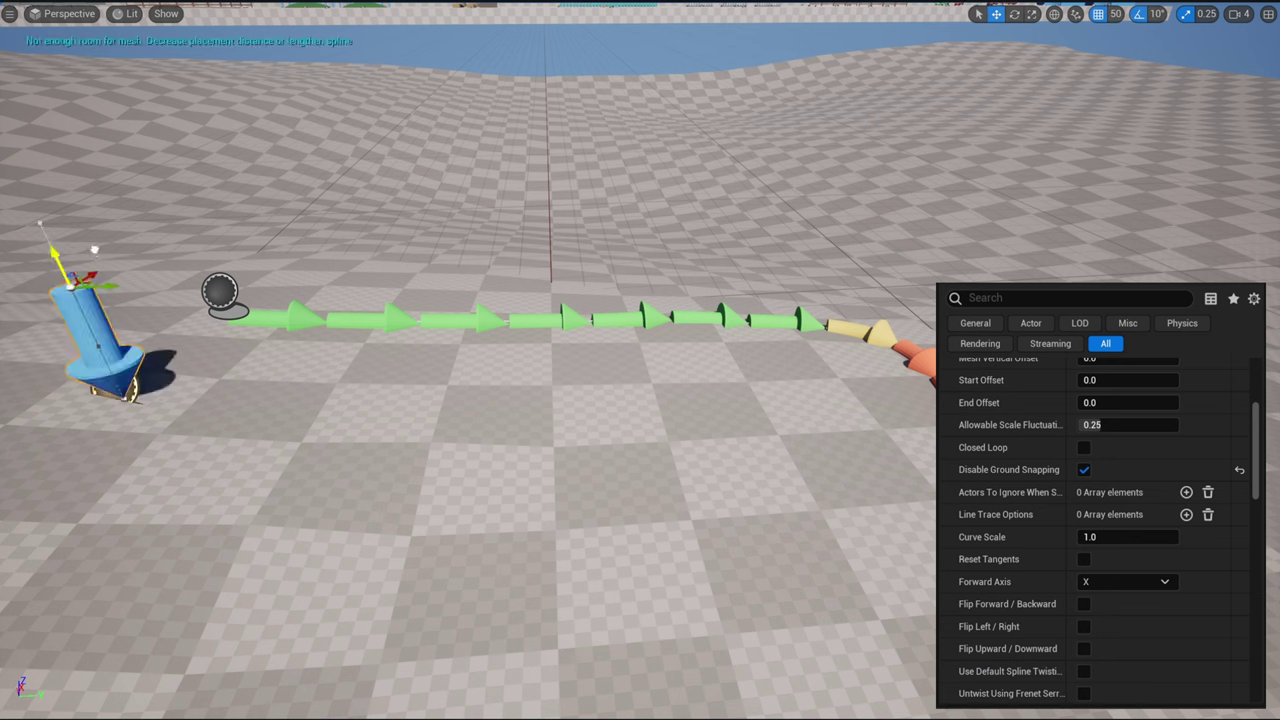
Try Use Default Spline Twisting on the vertical spline and leave it disabled.
left_click(1085, 671)
left_click(1085, 671)
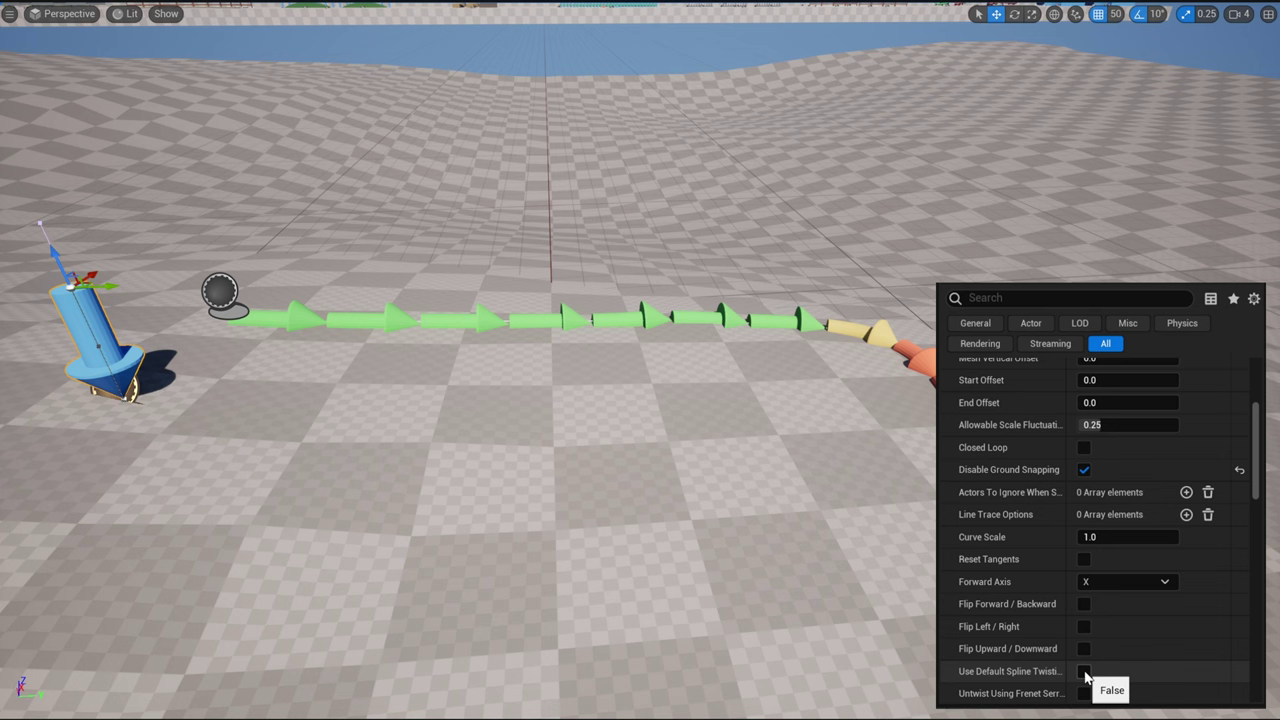
left_click(1085, 671)
left_click(1085, 671)
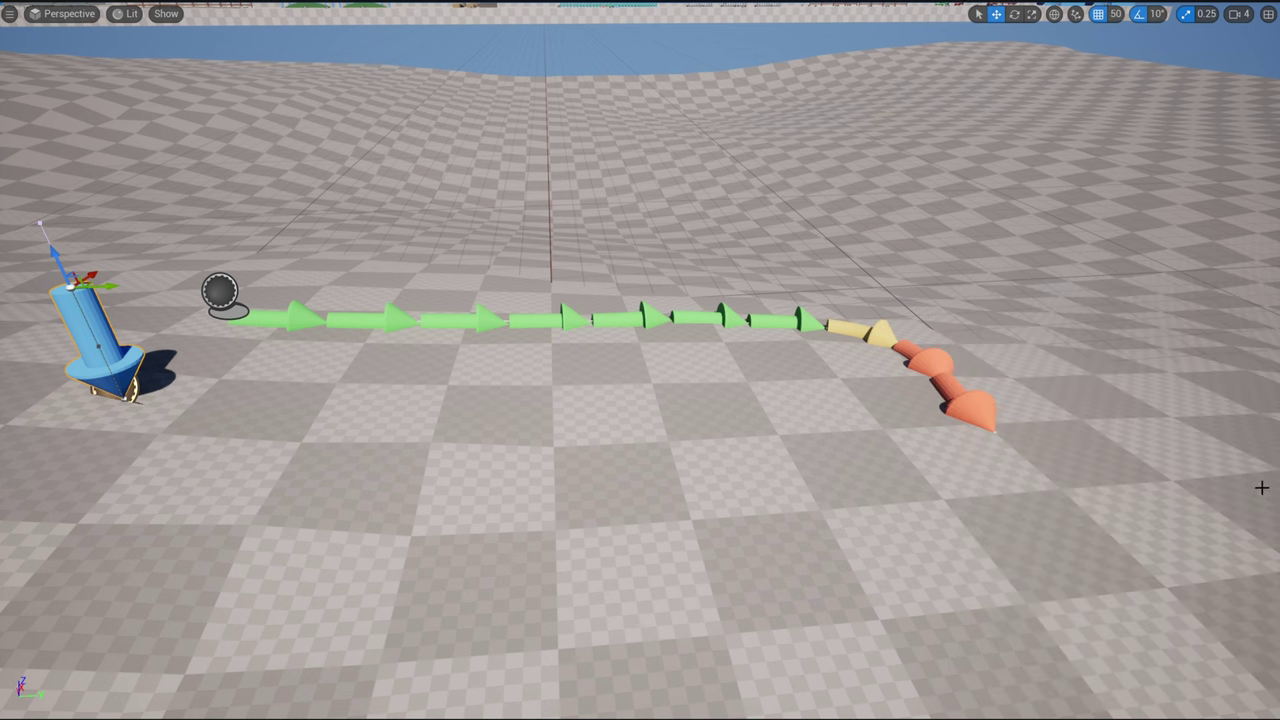
Move the vertical arrow spline to the centre foreground, in front of the long arrow spline, and set the grid snap size to 1.
left_click(131, 391)
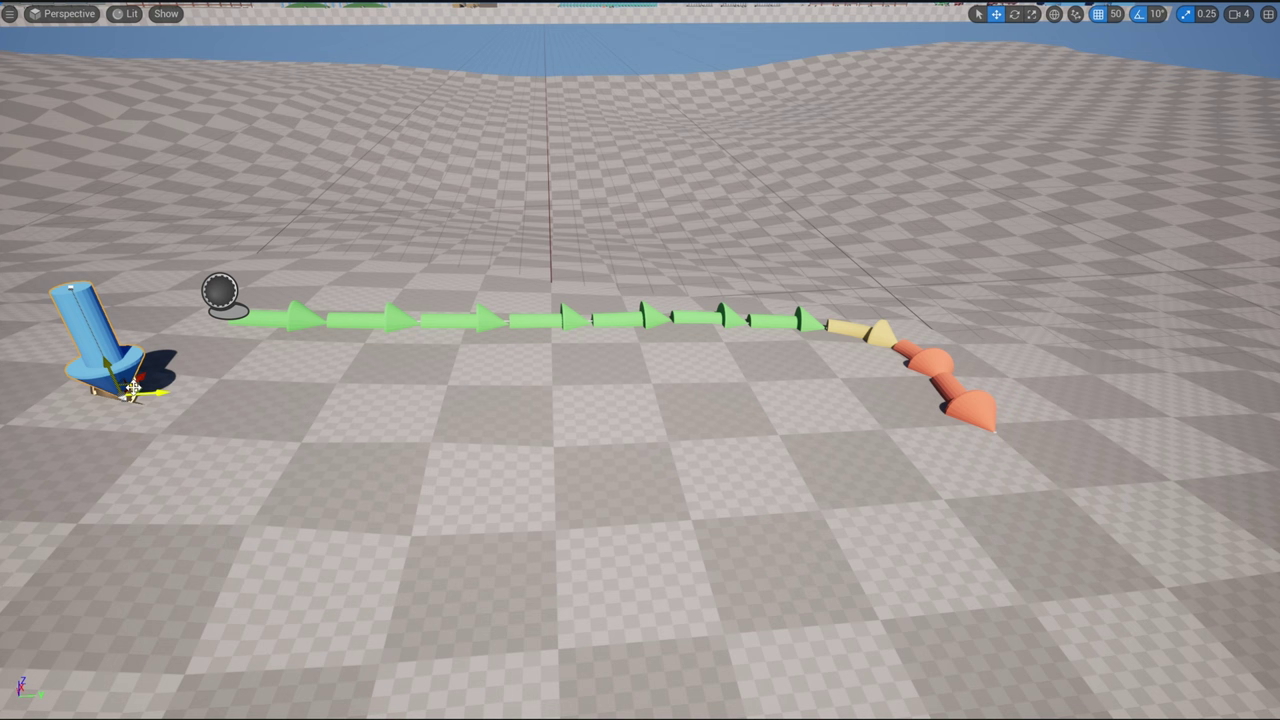
left_click_drag(150, 395, 634, 568)
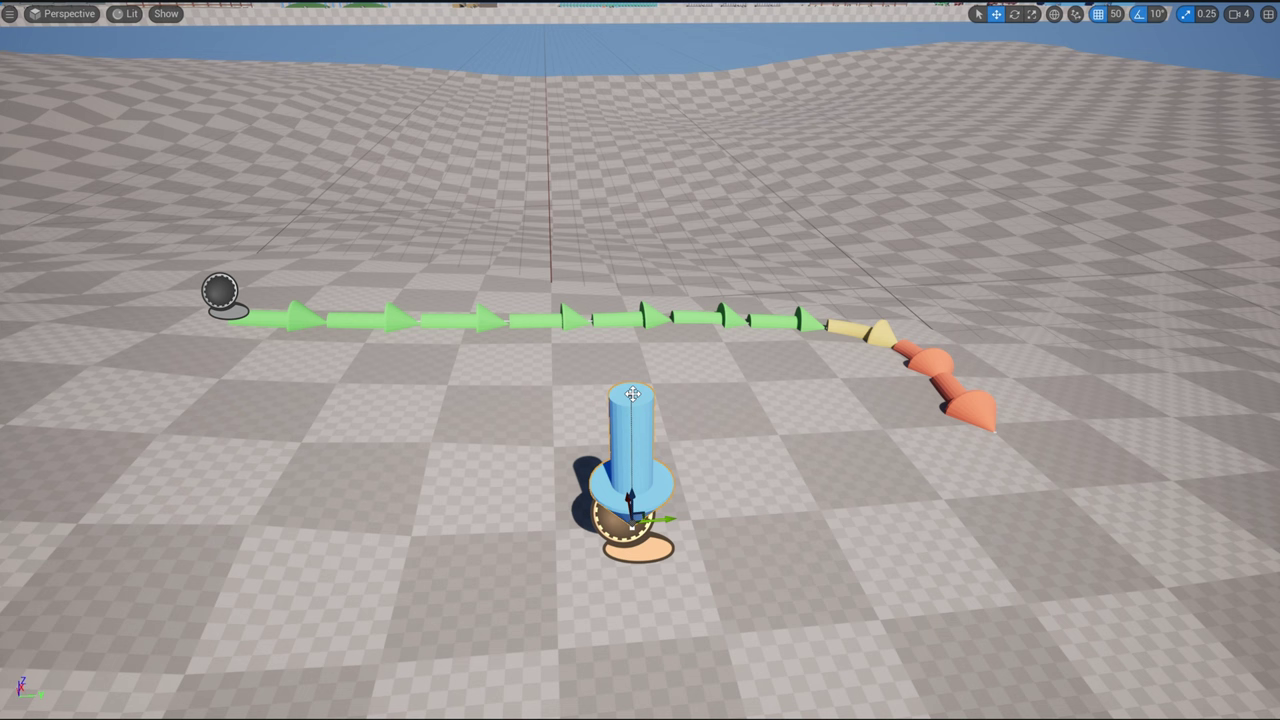
left_click(1112, 14)
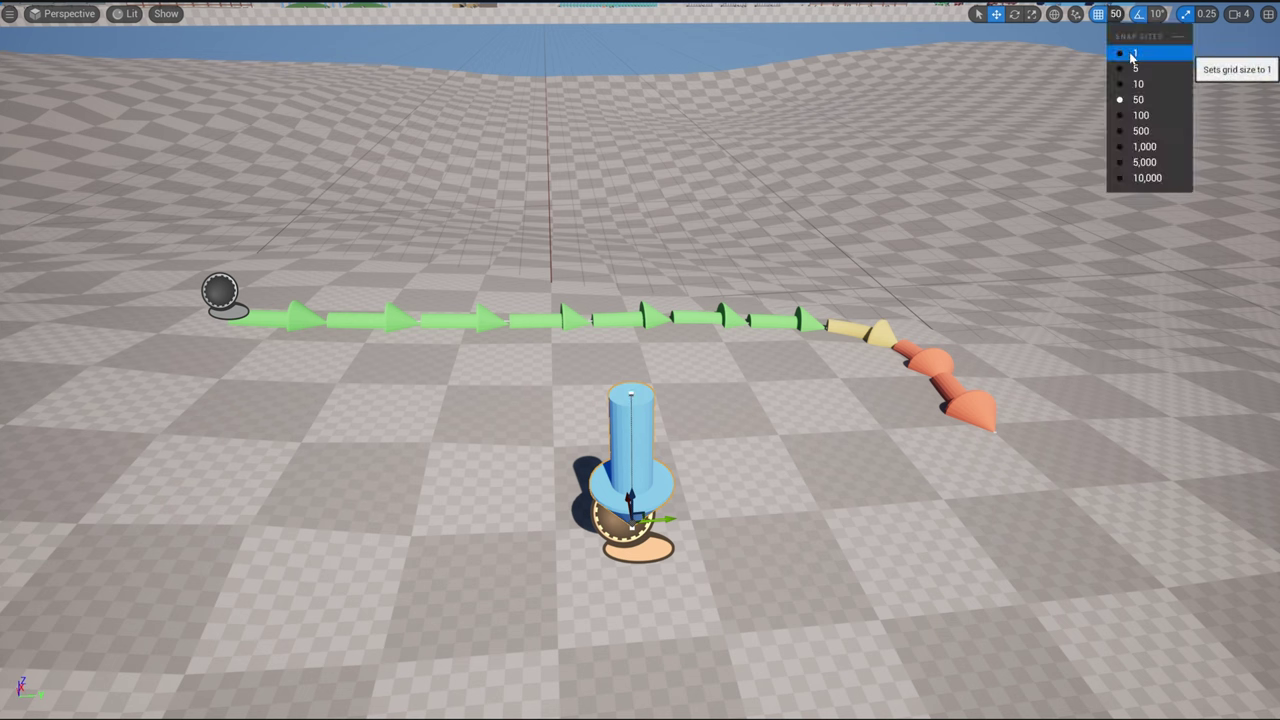
left_click(1135, 56)
Tilt the vertical spline's upper point slightly sideways, enable Use Default Spline Twisting, and move the point back directly above the start.
left_click(631, 394)
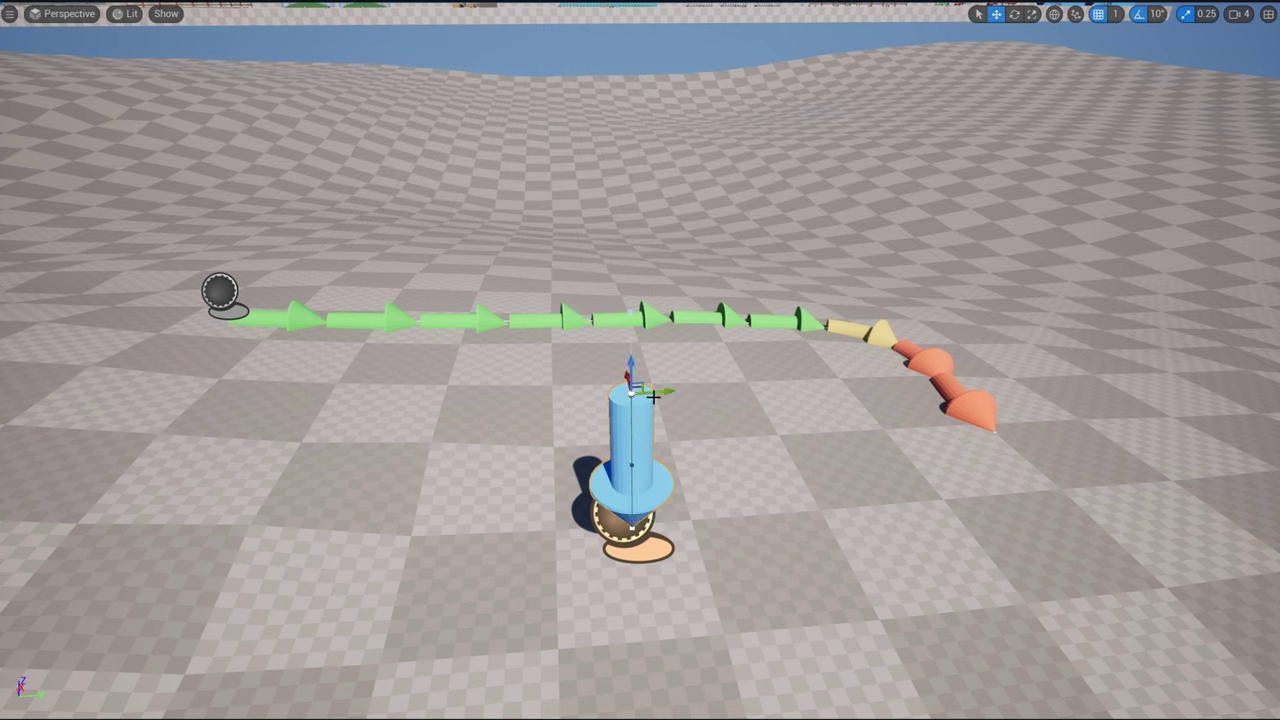
left_click_drag(658, 394, 625, 400)
left_click(1084, 511)
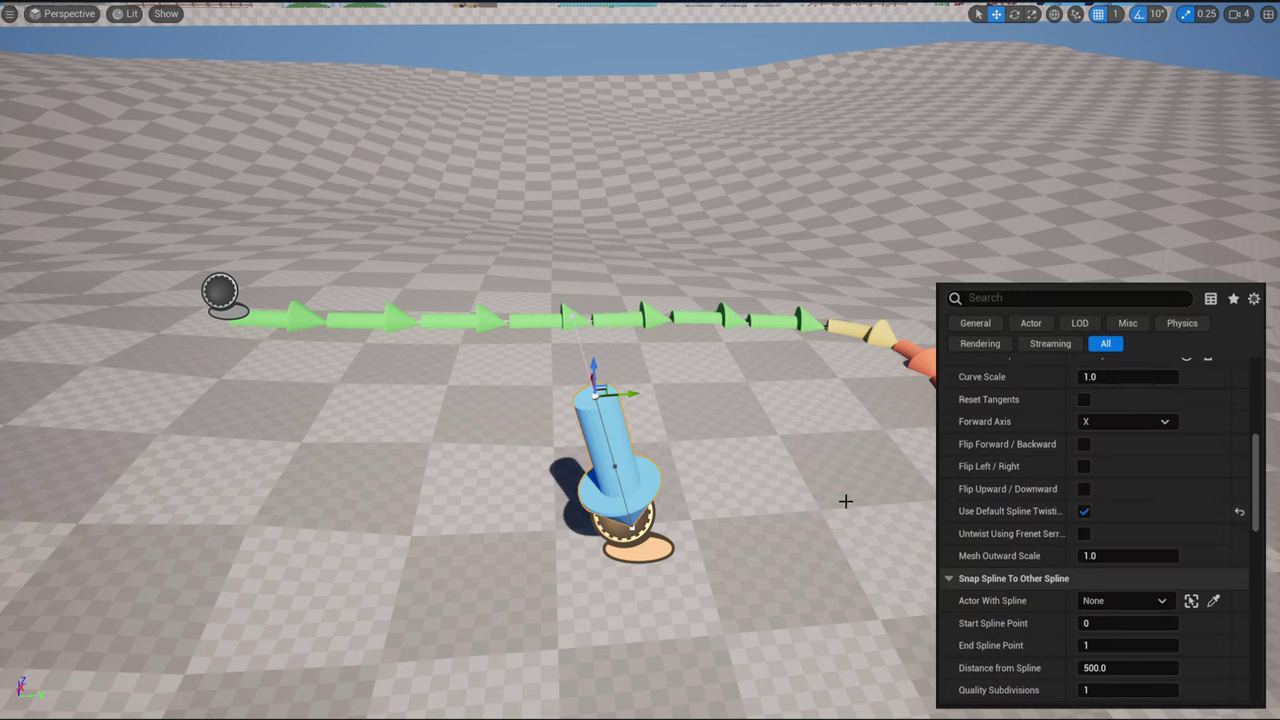
left_click_drag(655, 390, 669, 397)
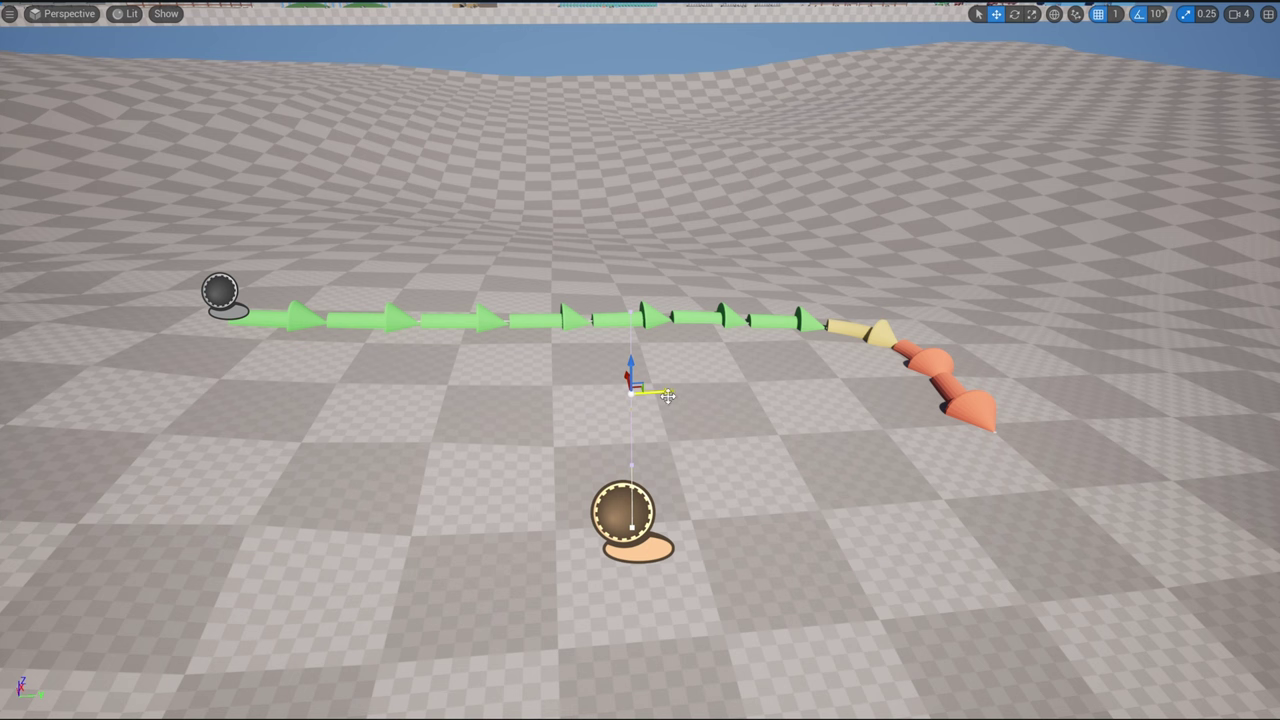
Delete the vertical spline and set the grid snap size to 50.
left_click(630, 517)
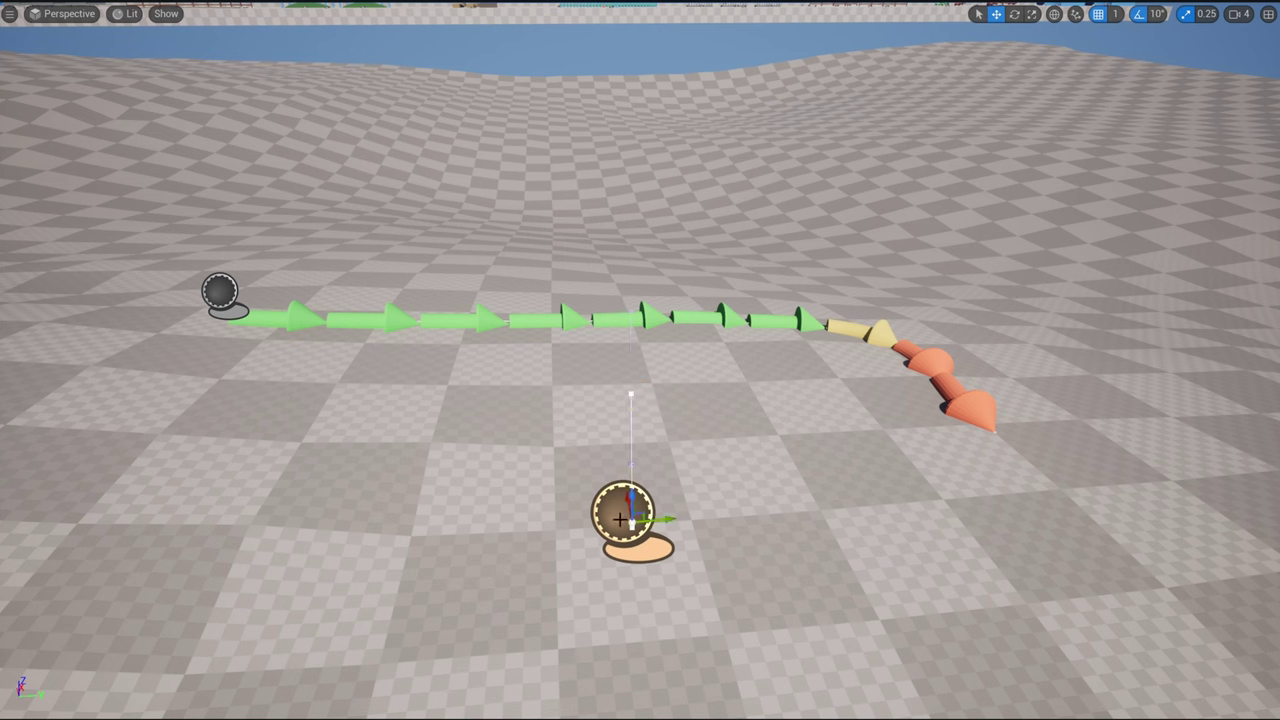
key("Delete")
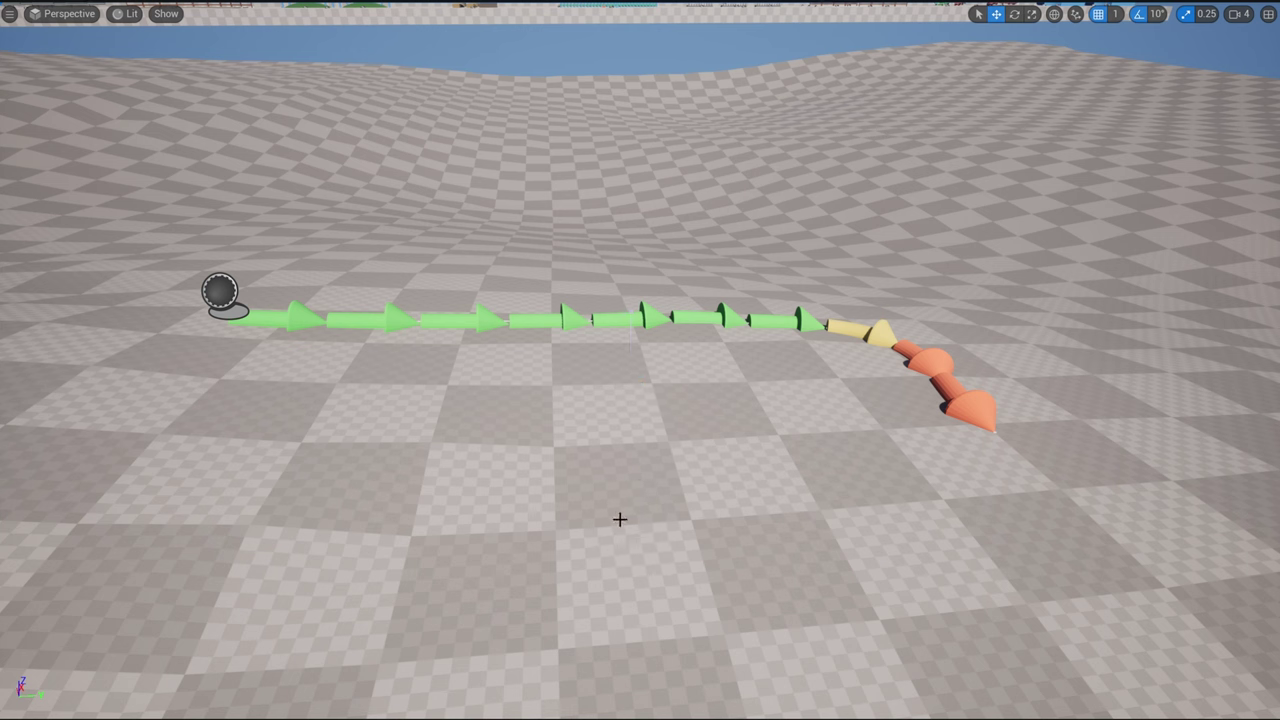
left_click(1116, 14)
left_click(1129, 101)
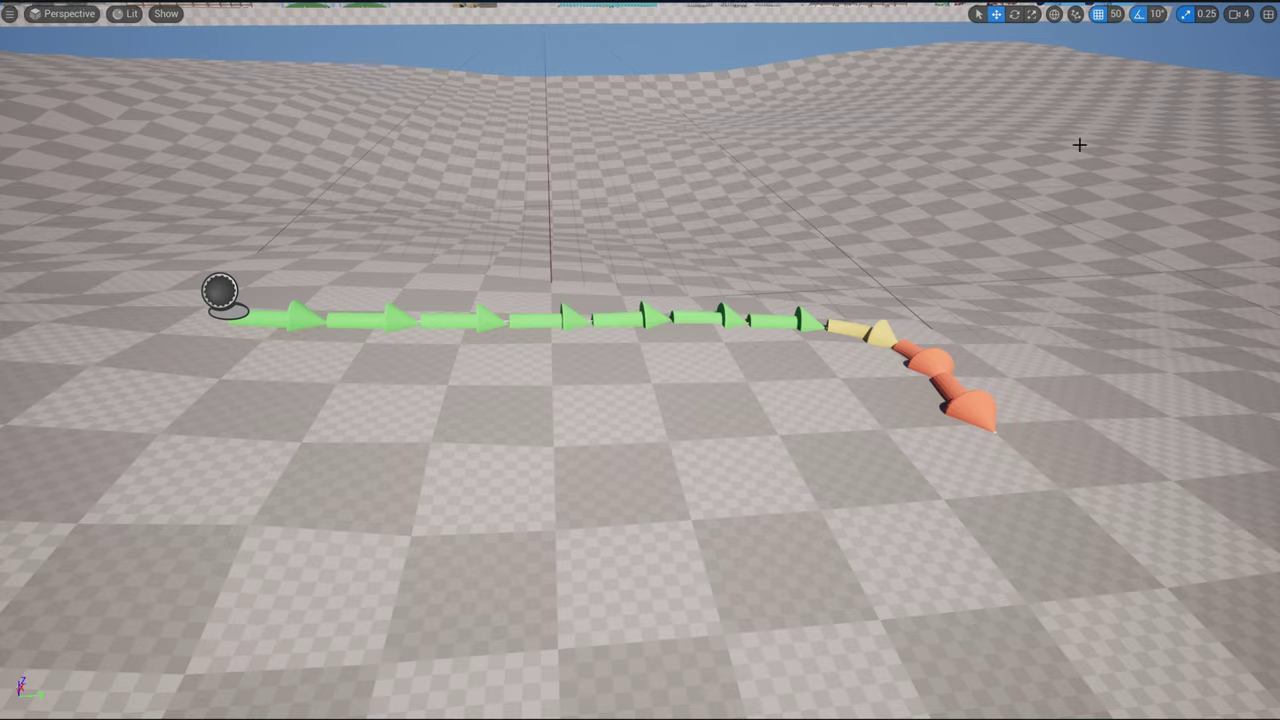
Set the Forward Axis of the Full Loop arrow spline in the example area to Z.
right_click_drag(886, 304, 921, 261)
key("w")
key("w")
key("d")
key("w")
key("a")
key("w")
left_click(866, 550)
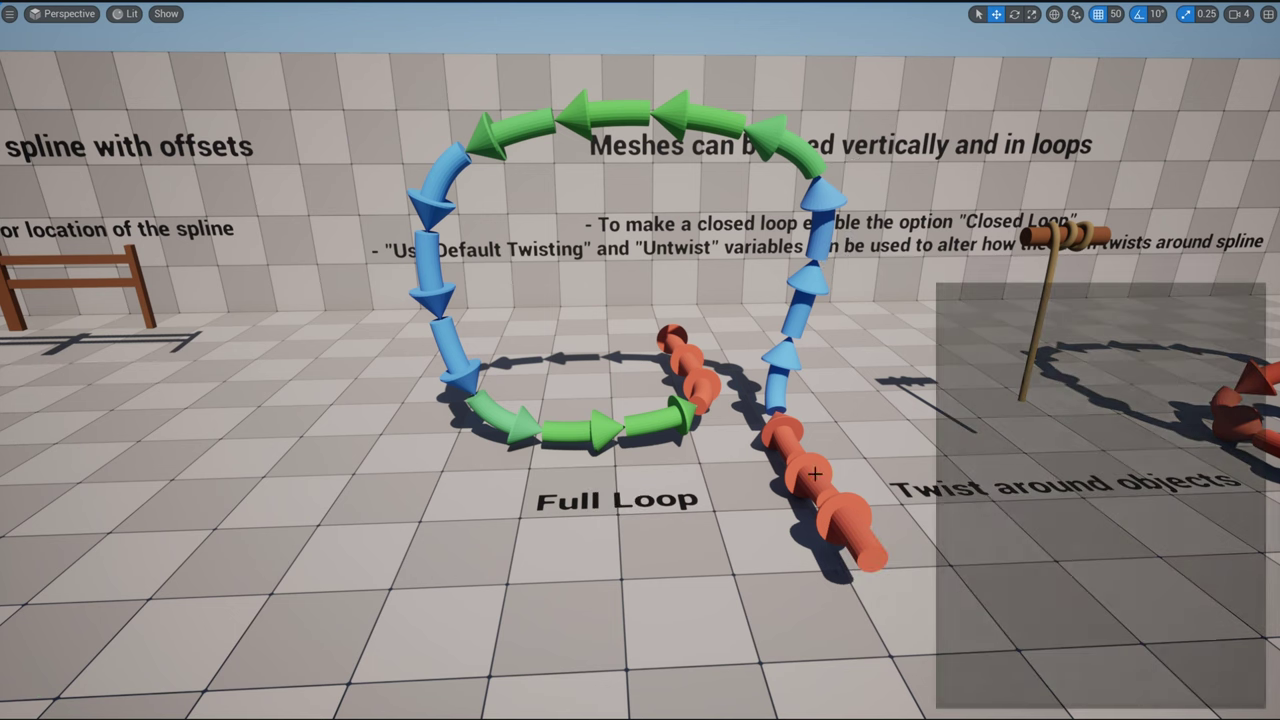
scroll(1062, 530, "up", 2)
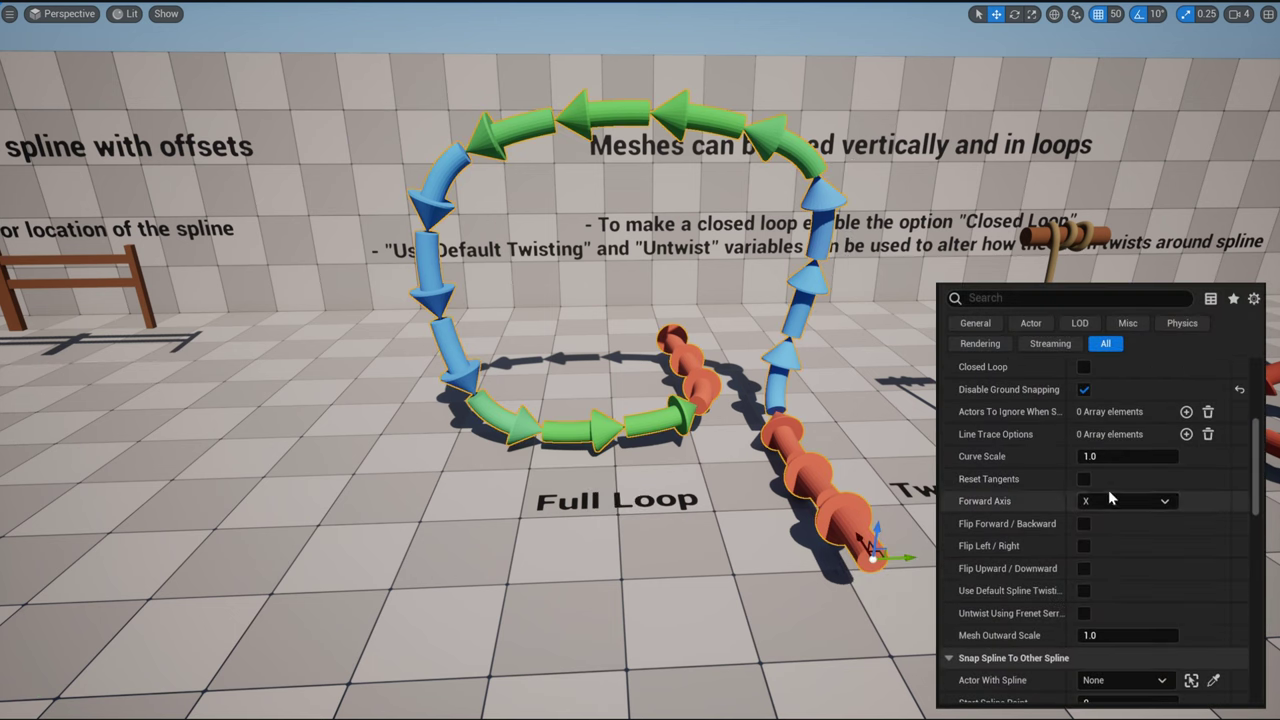
left_click(1122, 501)
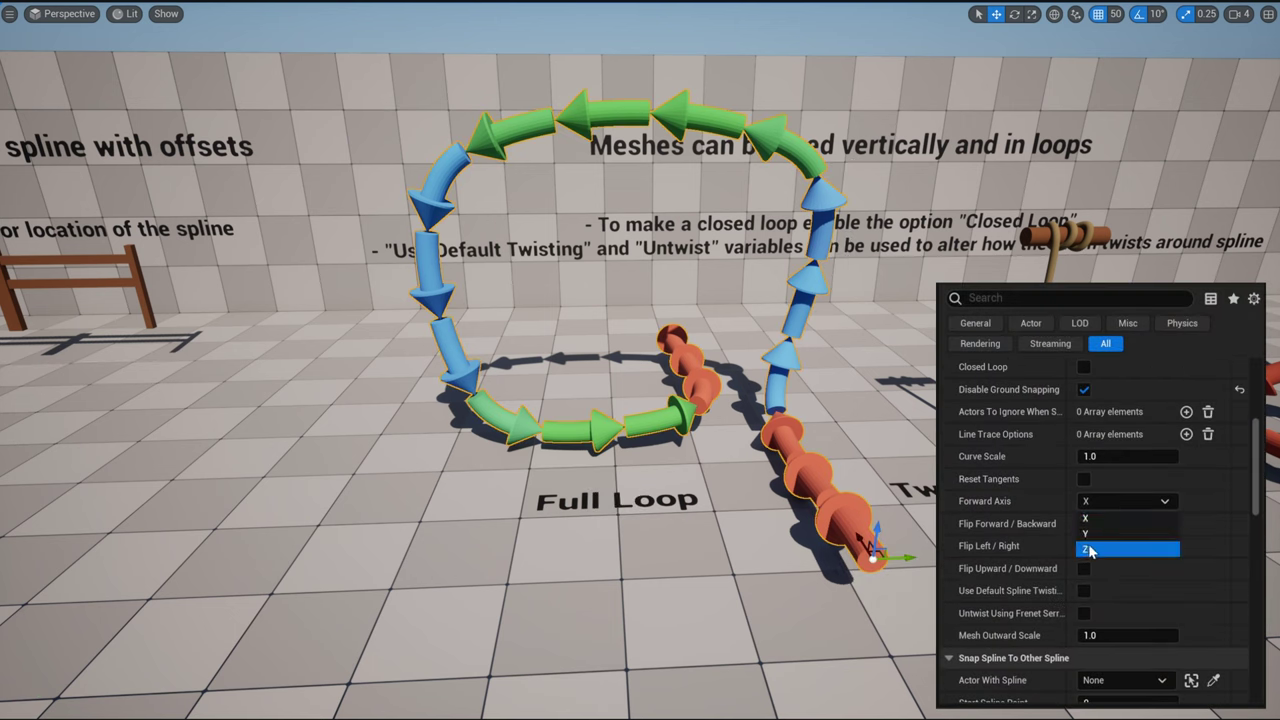
left_click(1089, 550)
Examine the arrows' orientation around both sides of the Full Loop and reset its Forward Axis to X.
right_click_drag(1054, 523, 1005, 520)
key("w")
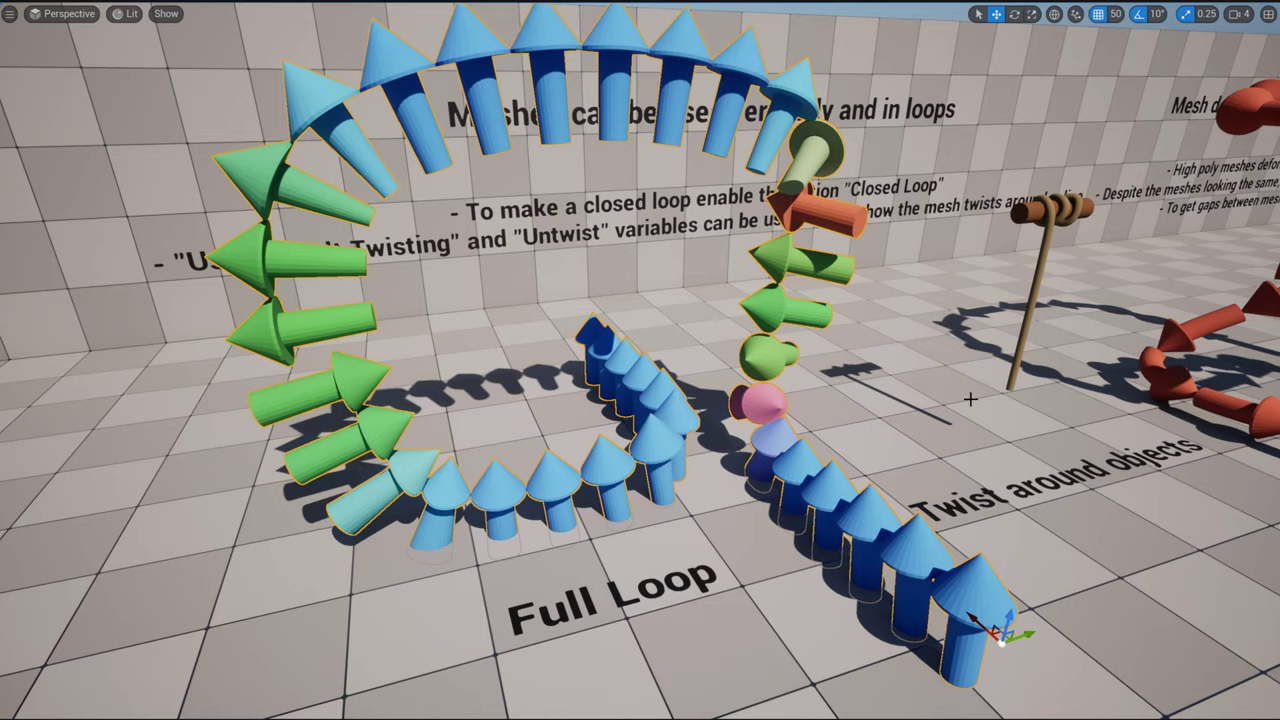
right_click_drag(936, 402, 970, 408)
key("w")
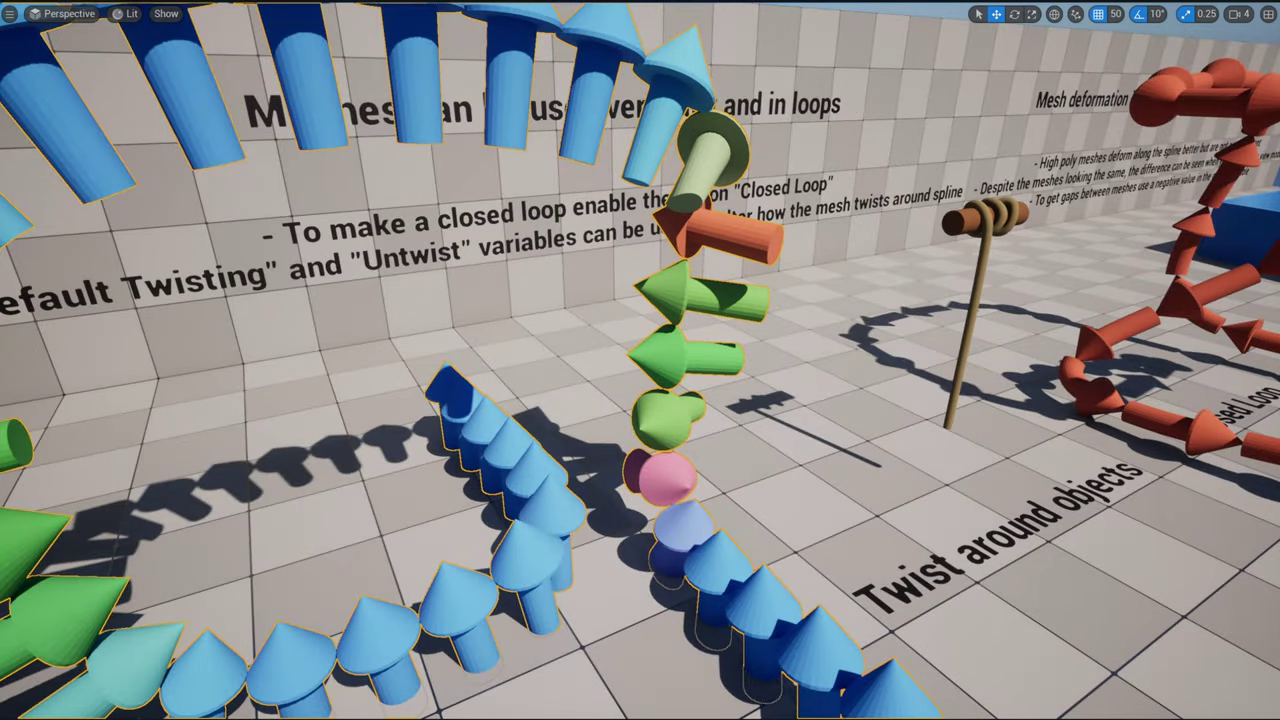
right_click_drag(700, 360, 596, 354)
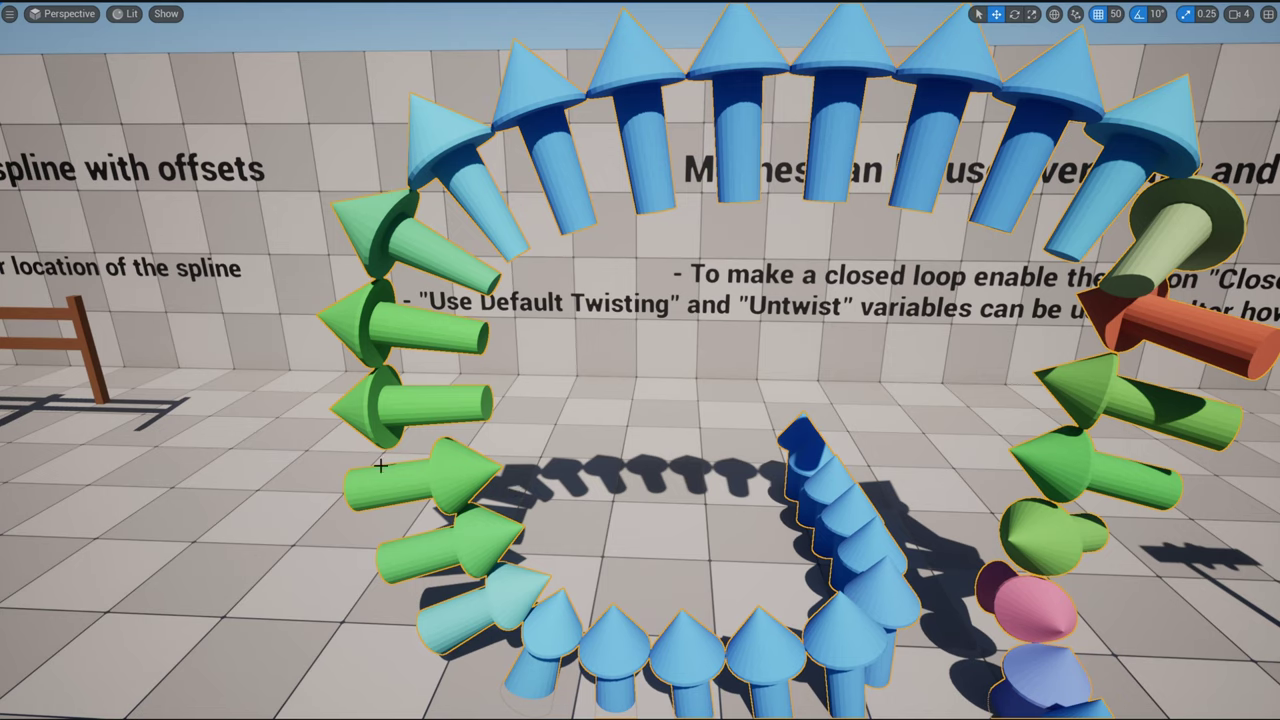
right_click_drag(671, 442, 760, 468)
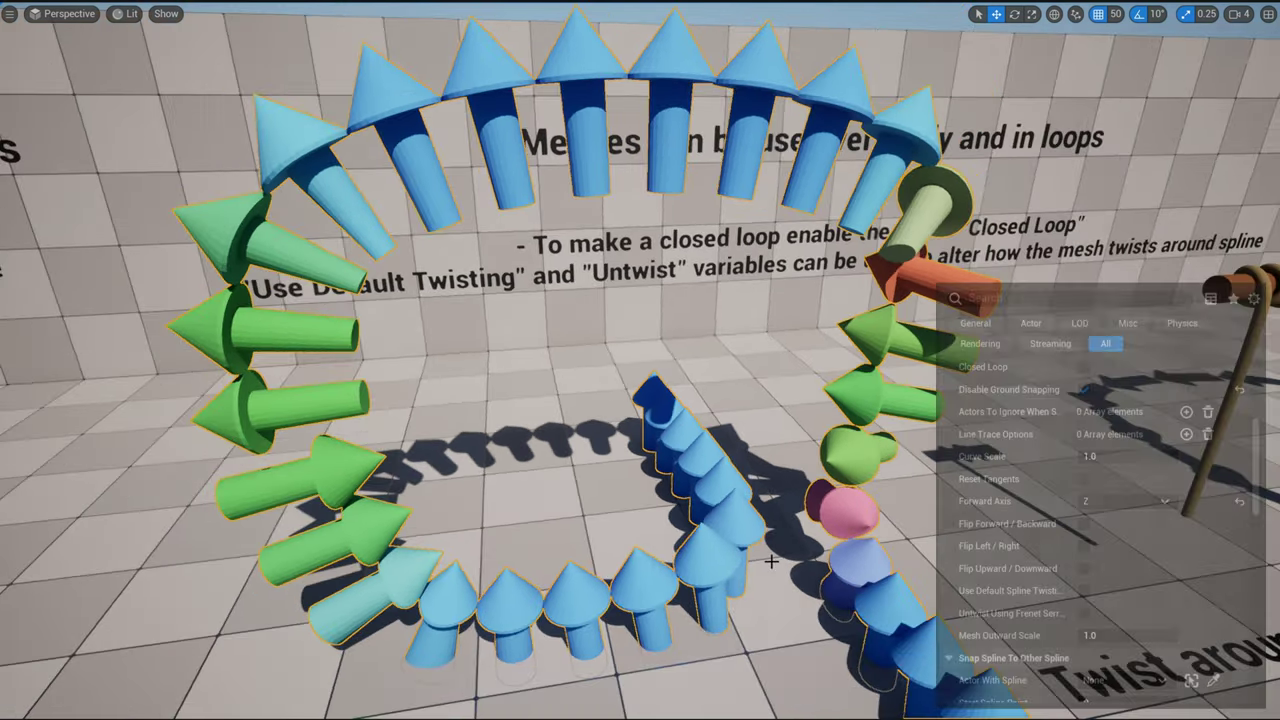
left_click(1239, 501)
Try Untwist Using Frenet Serret and Use Default Spline Twisting one after the other on the Full Loop, leaving both disabled.
left_click(1084, 613)
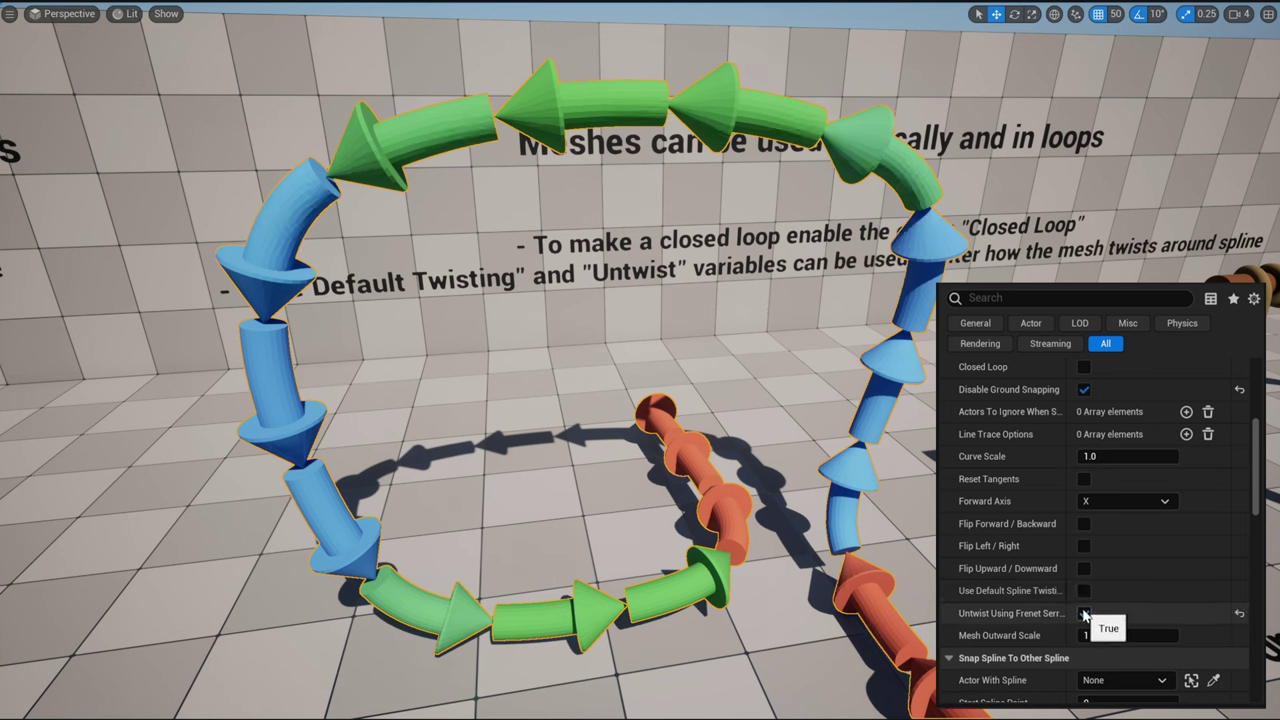
left_click(1084, 613)
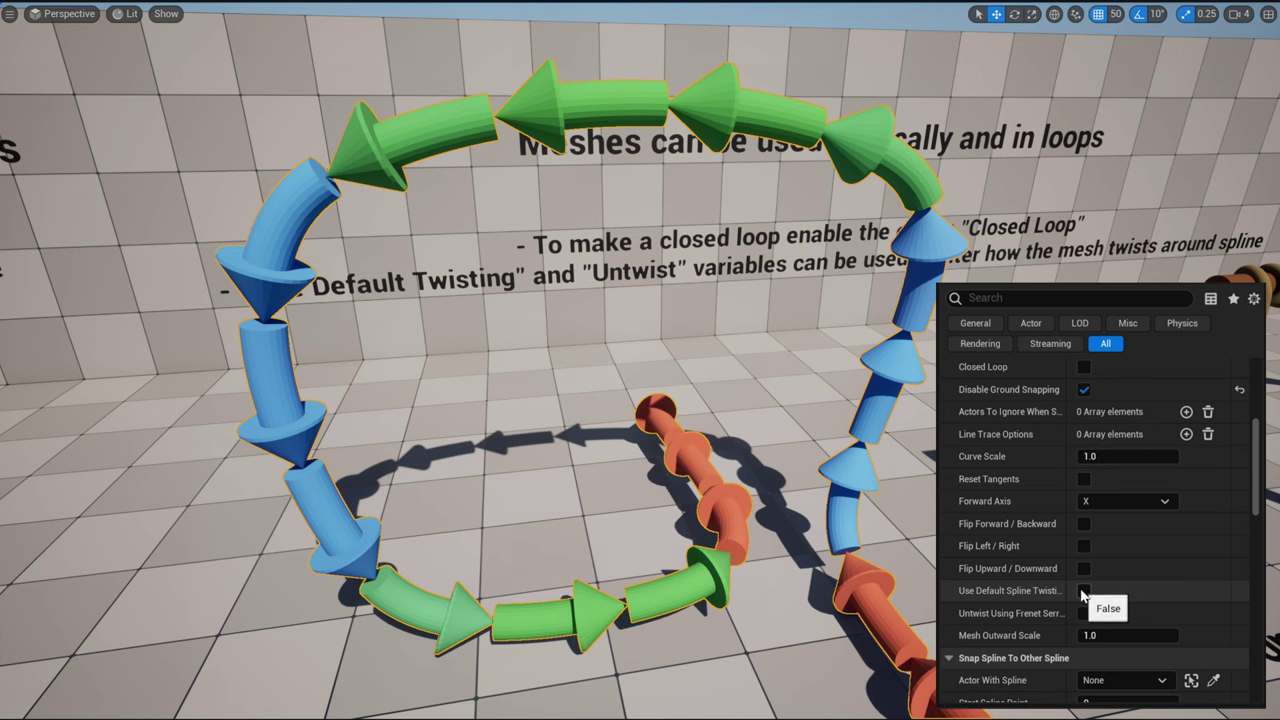
left_click(1084, 591)
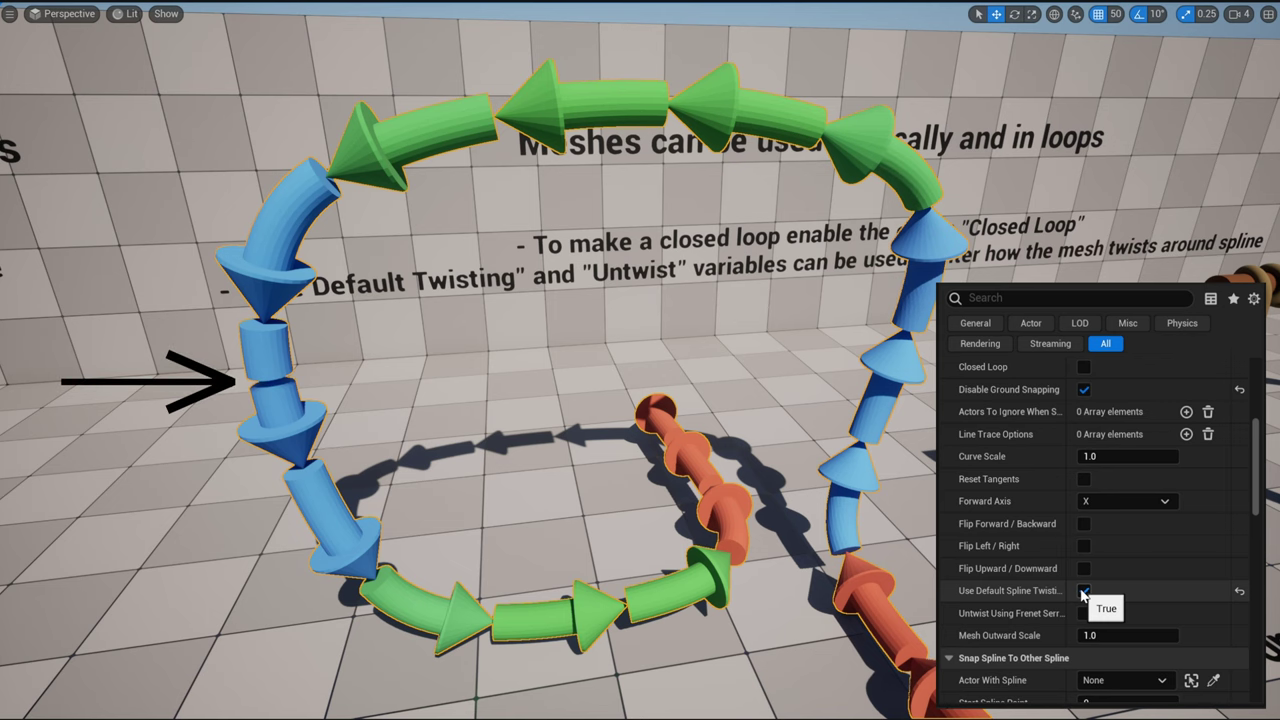
left_click(1084, 591)
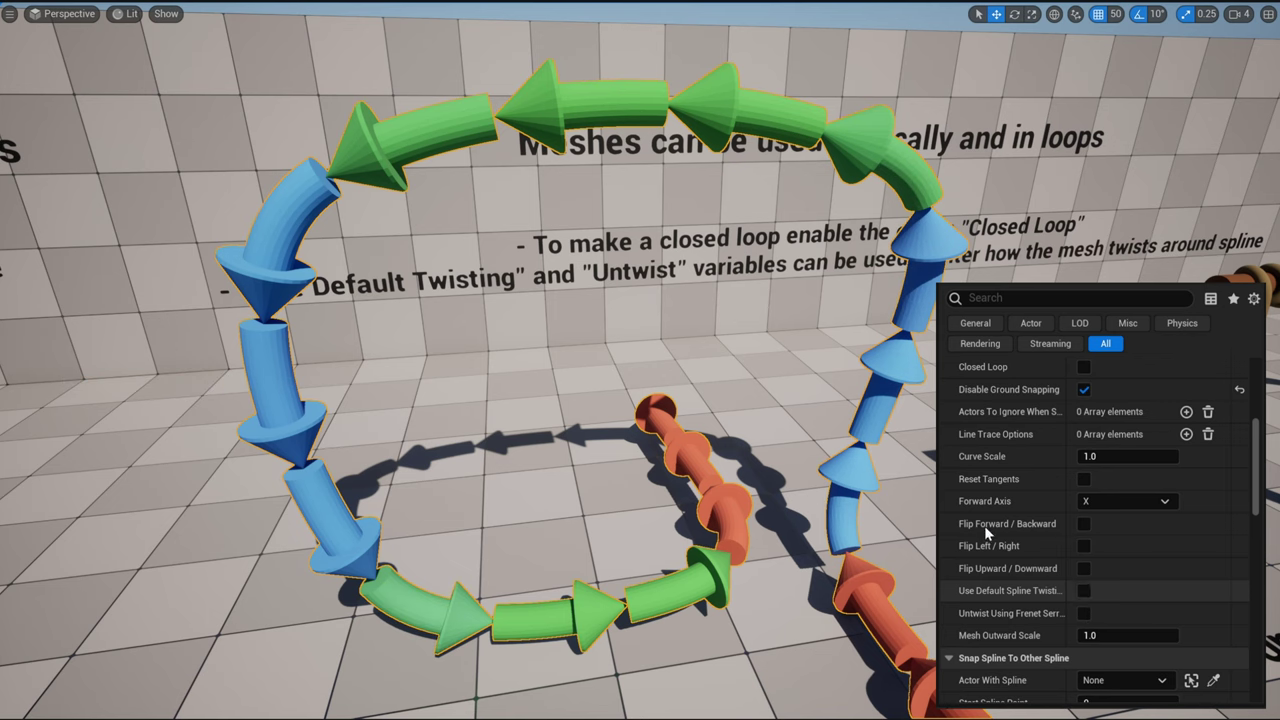
Try a Mesh Outward Scale of 1.3 on the landscape arrow spline and reset it to 1.0.
right_click_drag(820, 400, 860, 420)
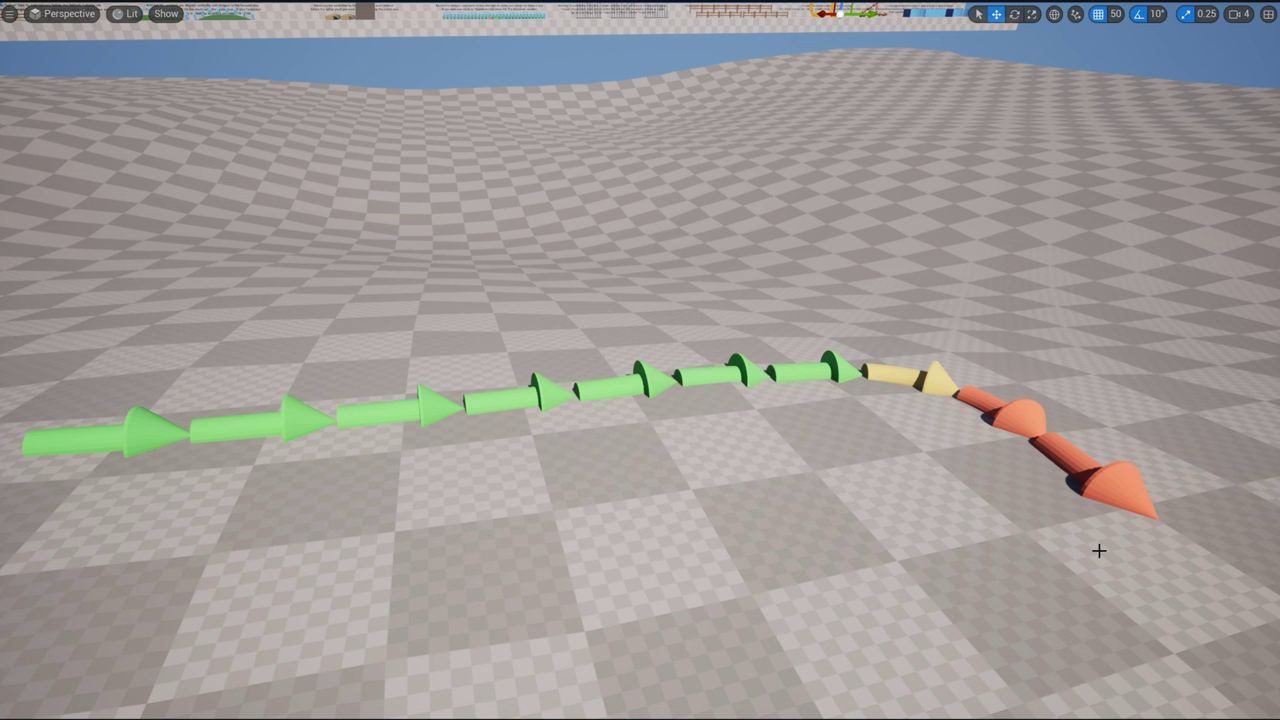
left_click(1098, 550)
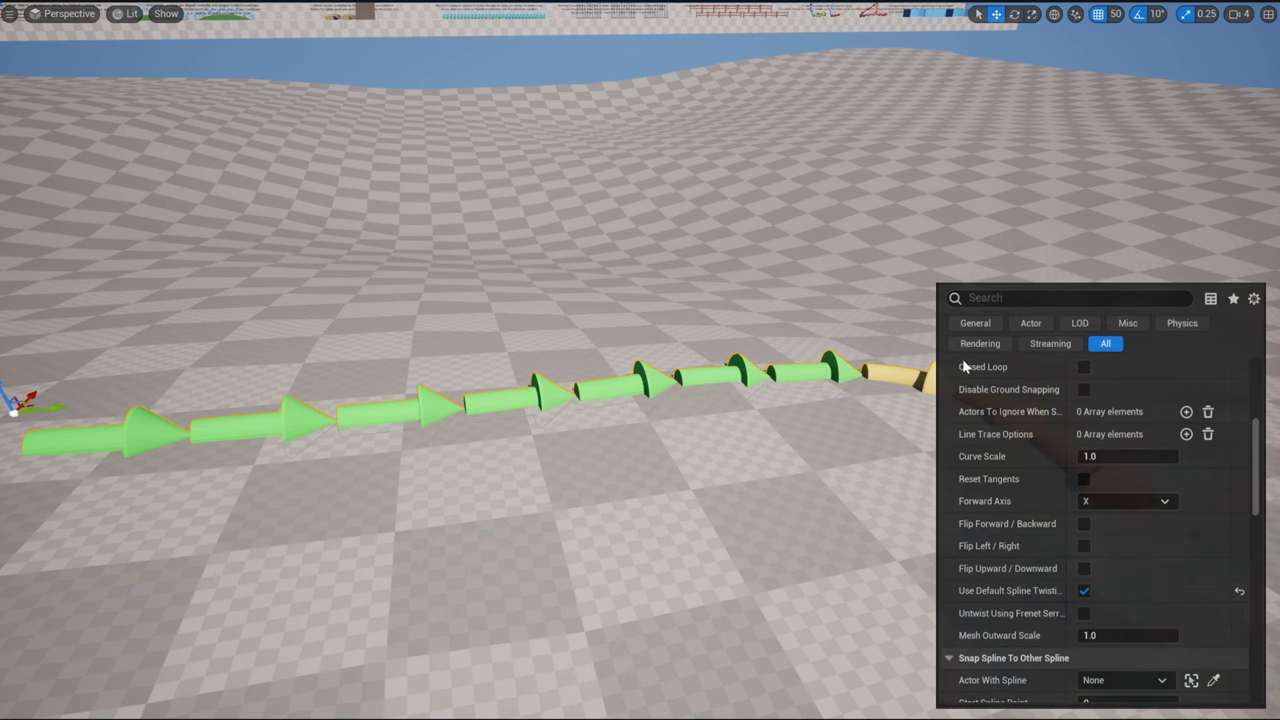
left_click(1131, 630)
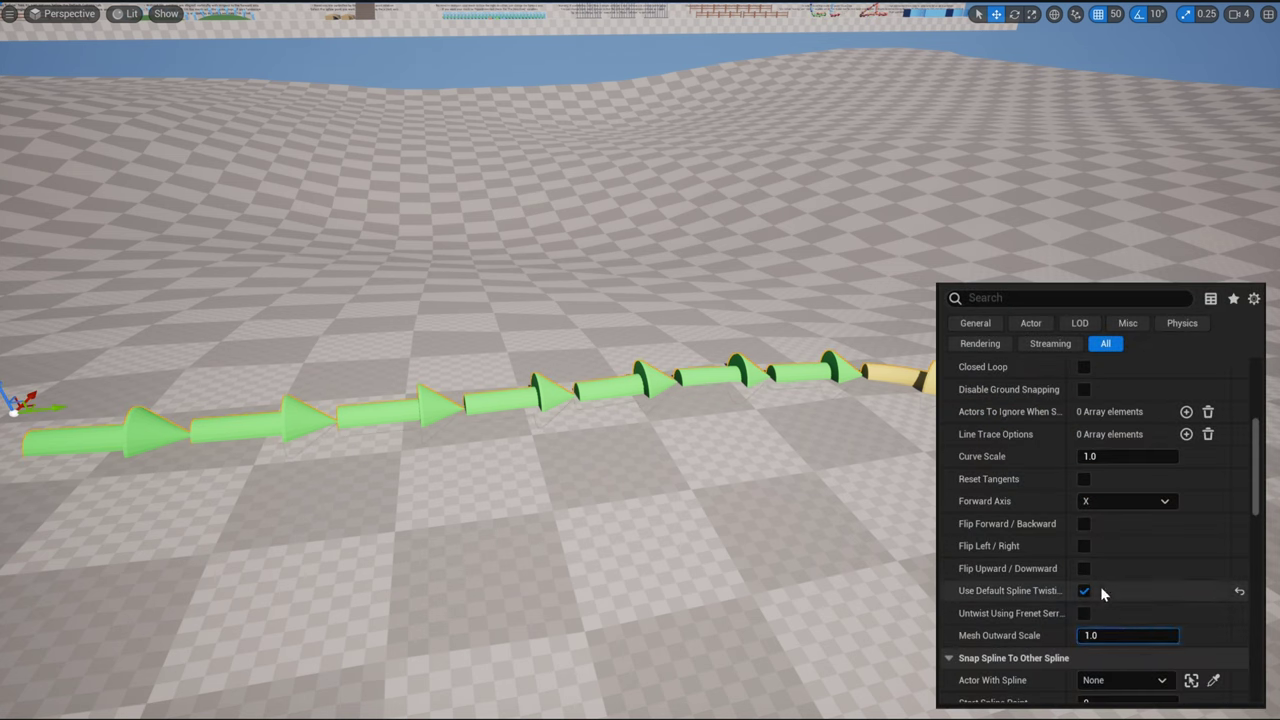
key("BackSpace")
type("3")
key("Return")
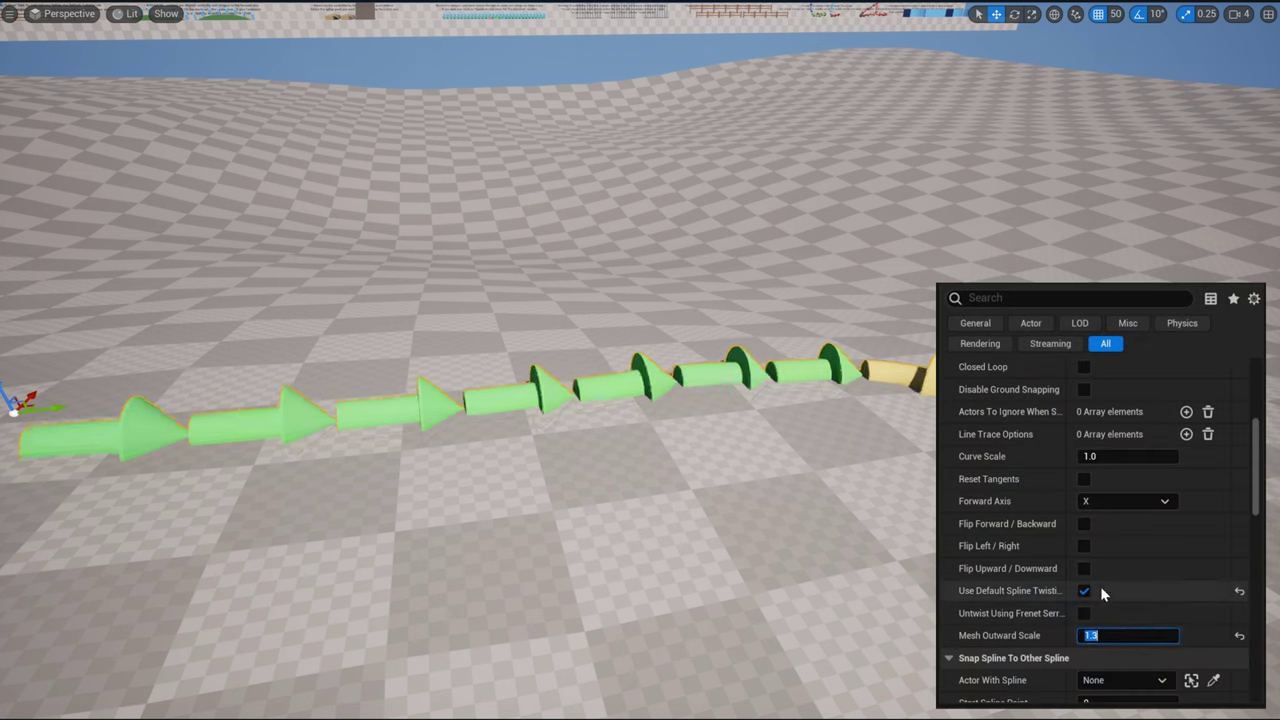
left_click(1238, 635)
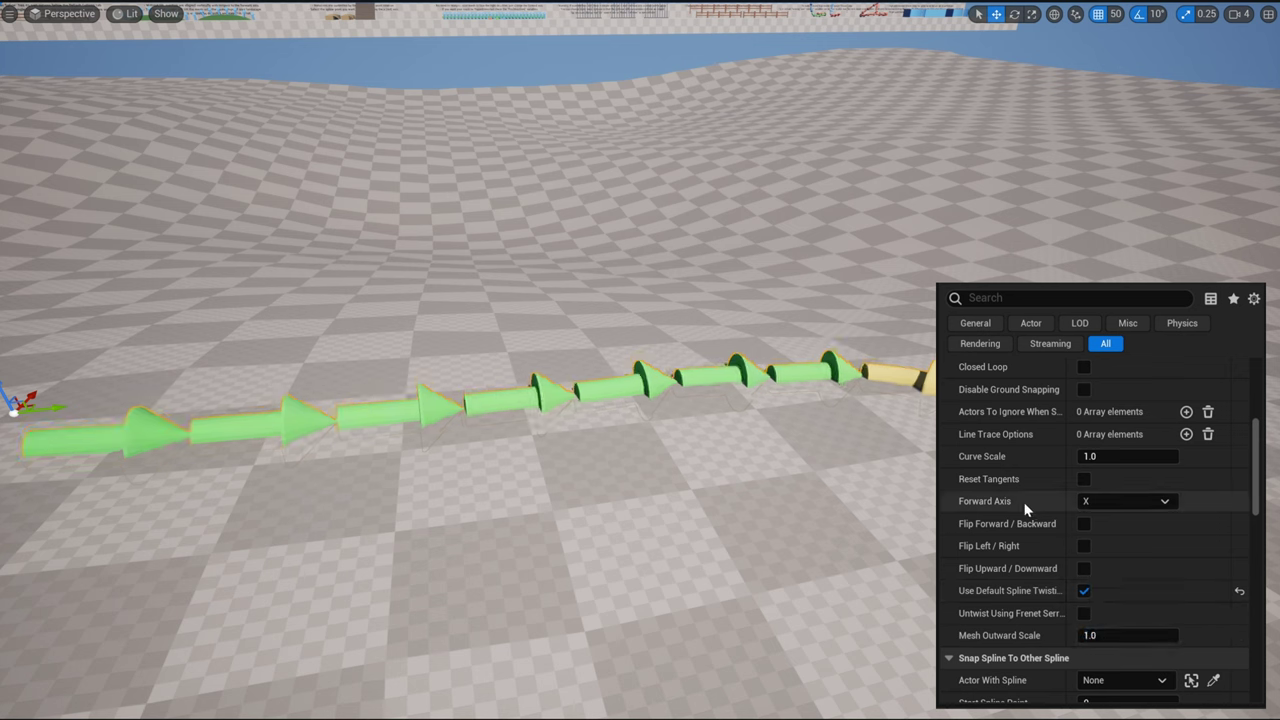
Snap the short arrow spline to the long one by picking the long spline as its Actor With Spline.
scroll(1027, 483, "down", 5)
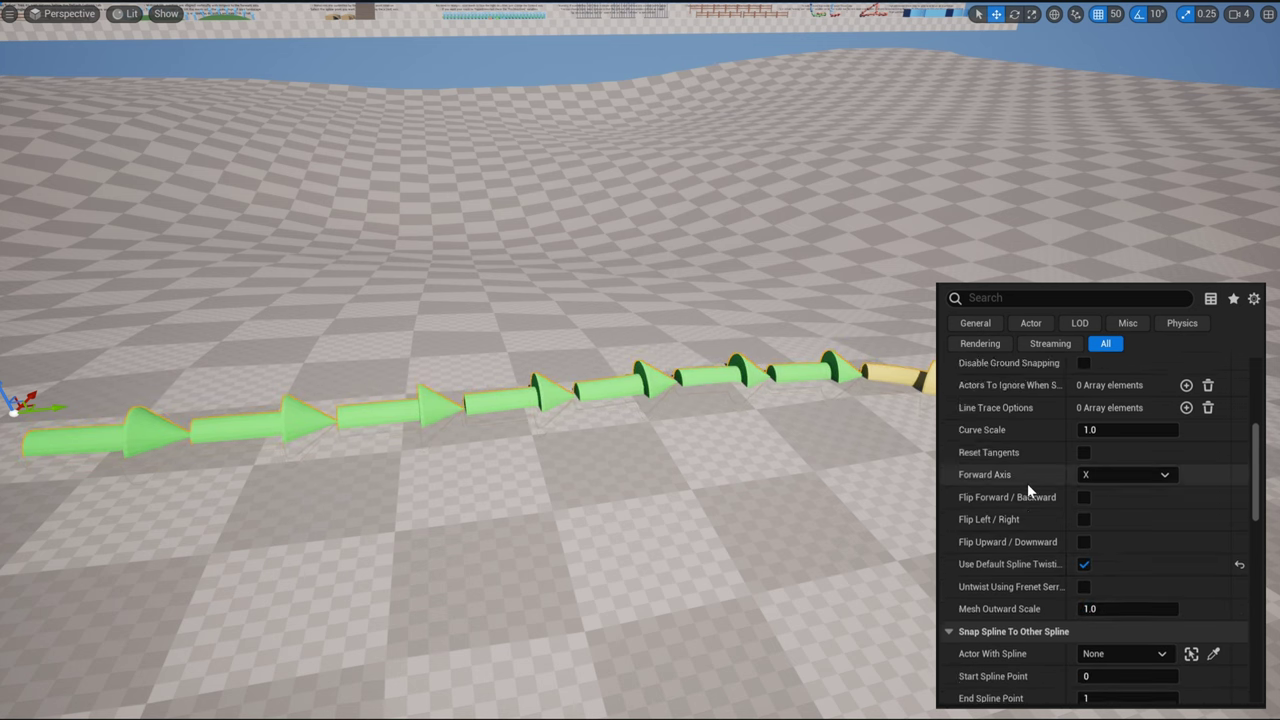
scroll(1150, 435, "down", 2)
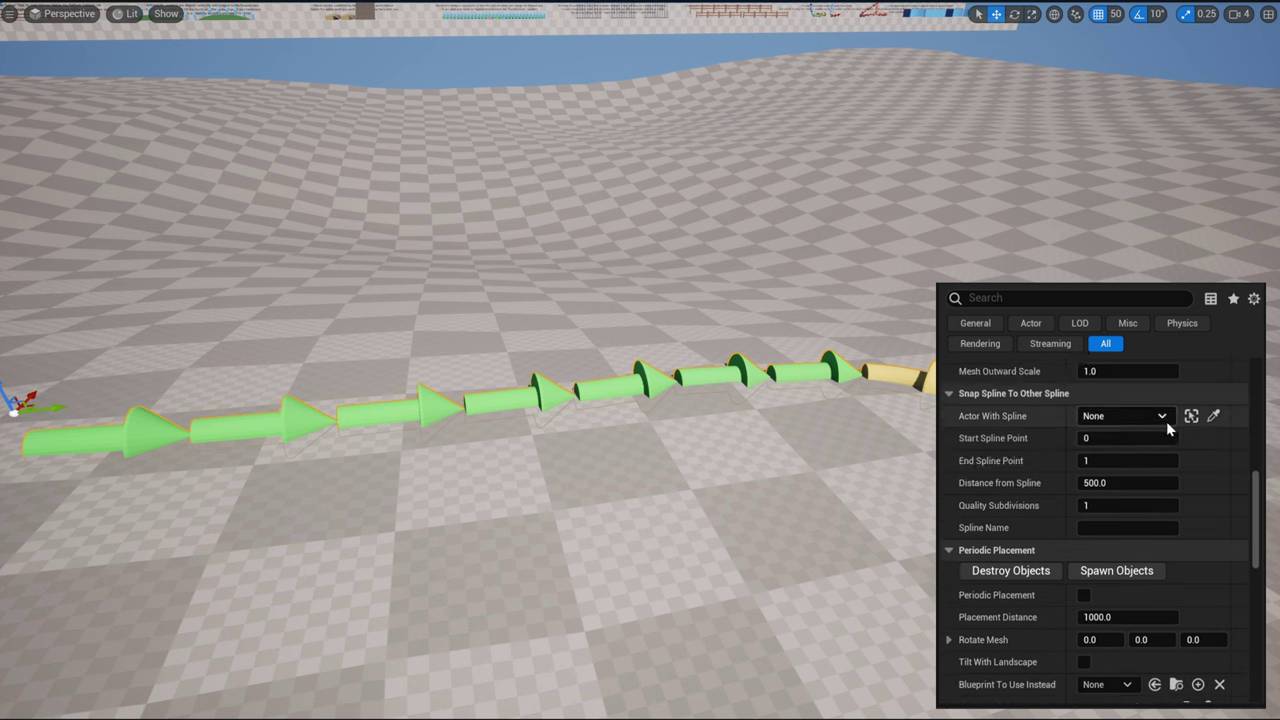
scroll(1190, 385, "up", 1)
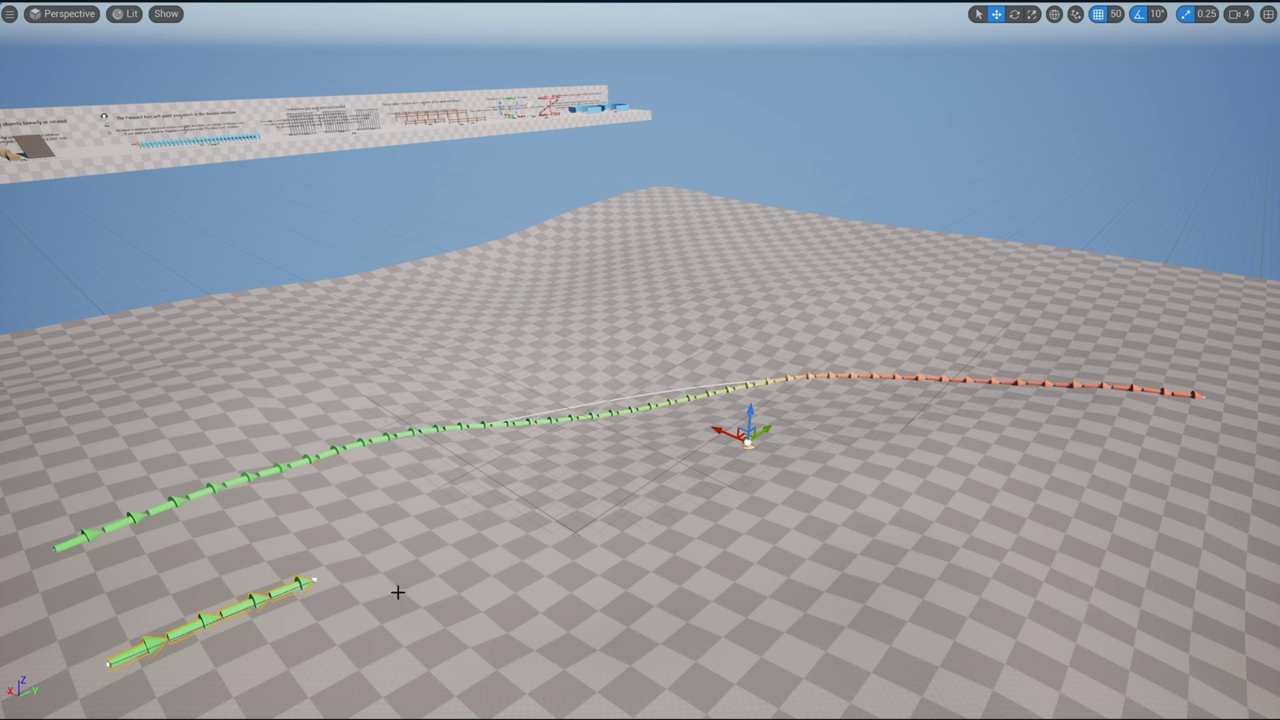
left_click(83, 539)
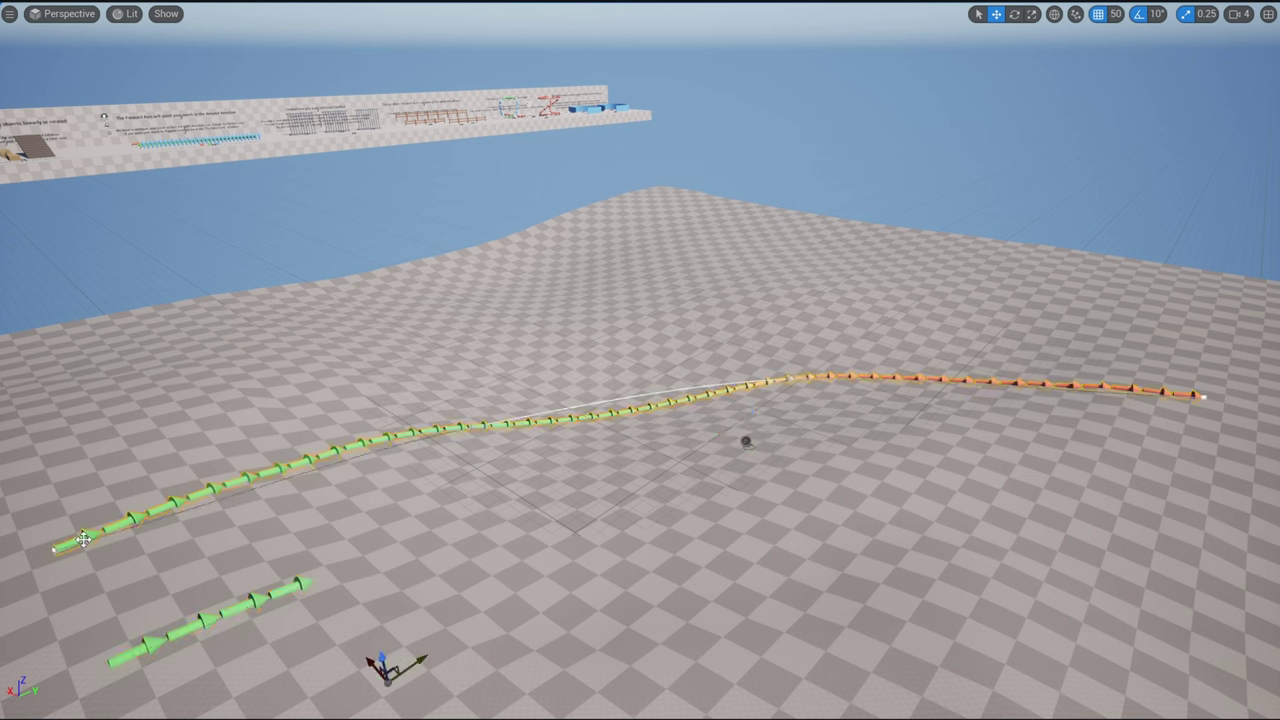
left_click(256, 601)
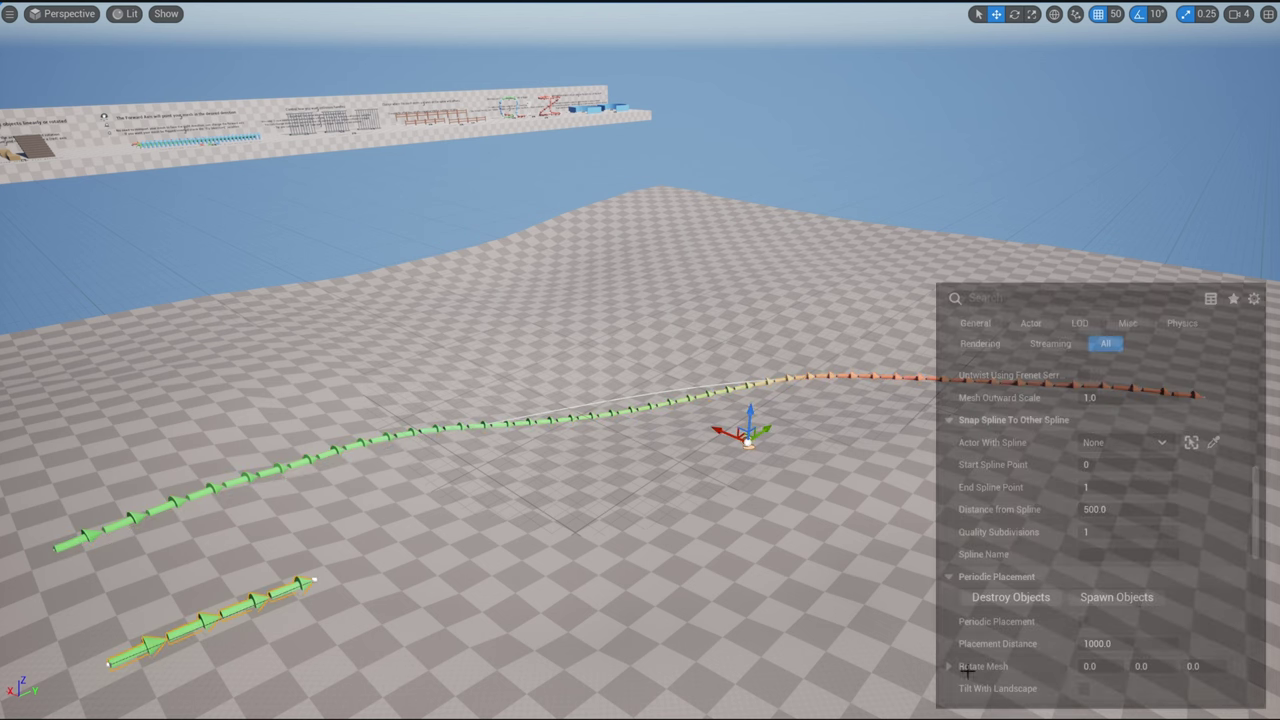
left_click(1193, 443)
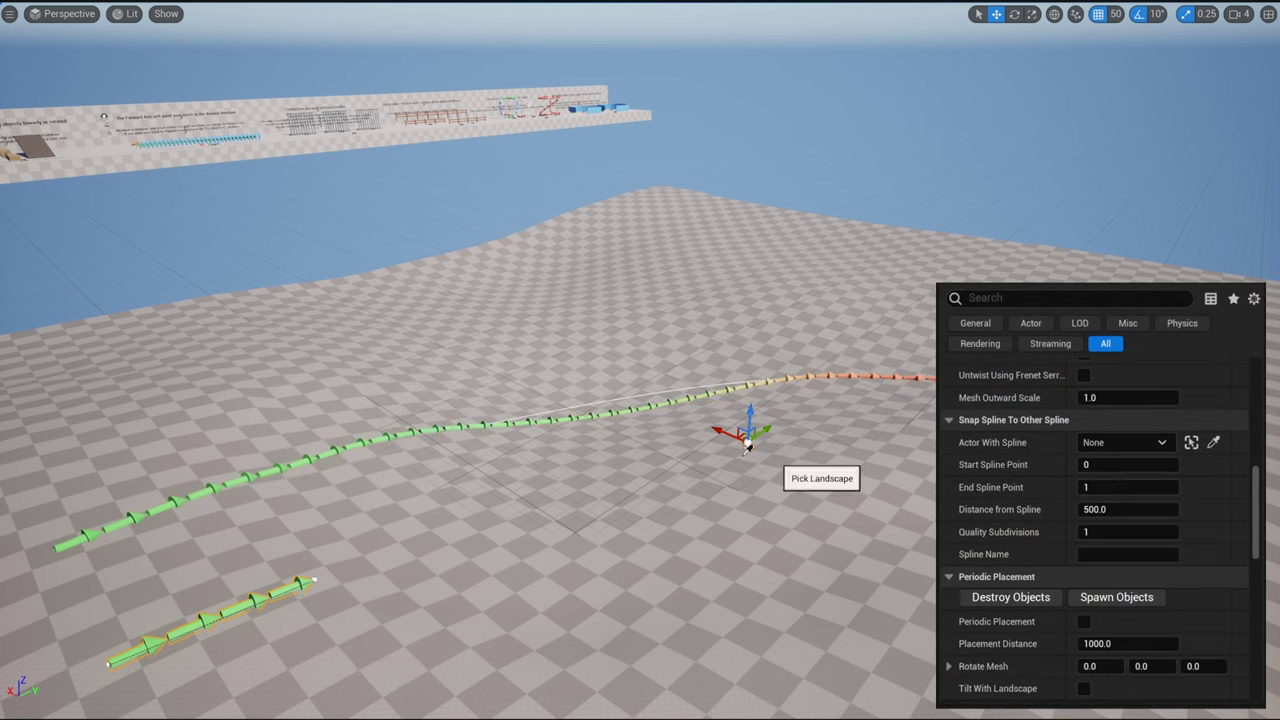
left_click(362, 440)
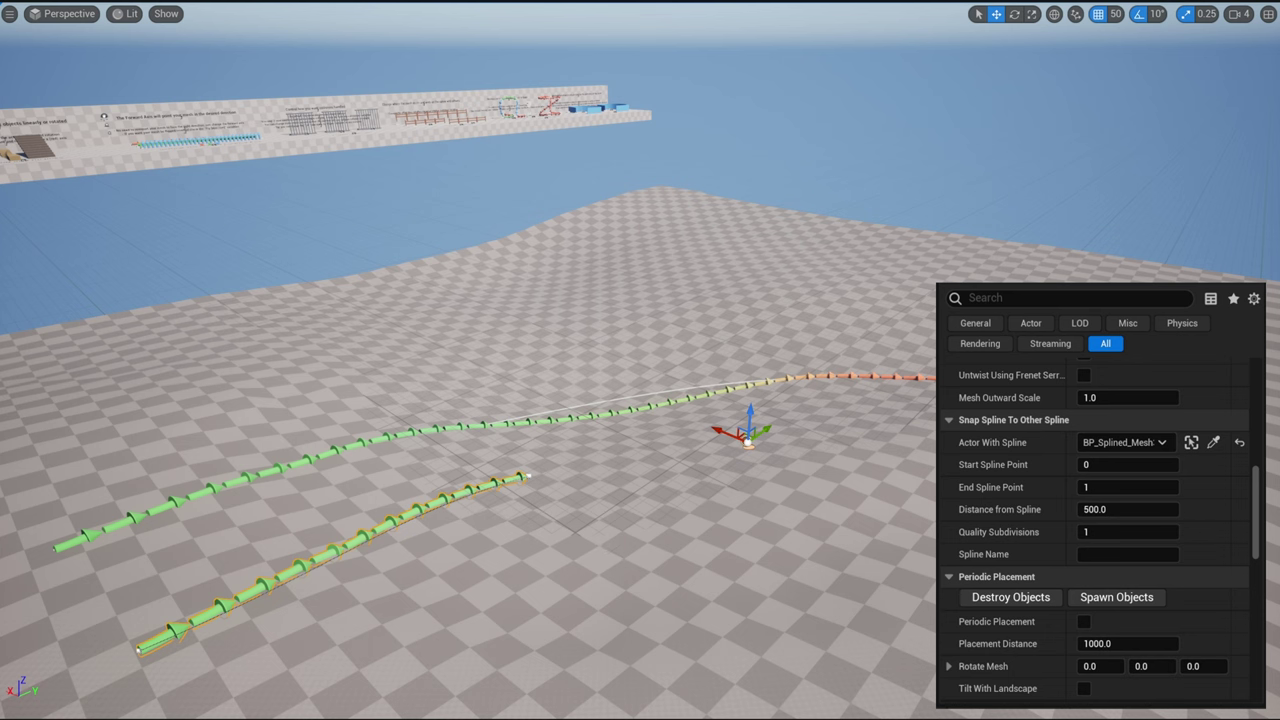
Enter 10 as the snapped spline's End Spline Point.
scroll(1052, 457, "down", 1)
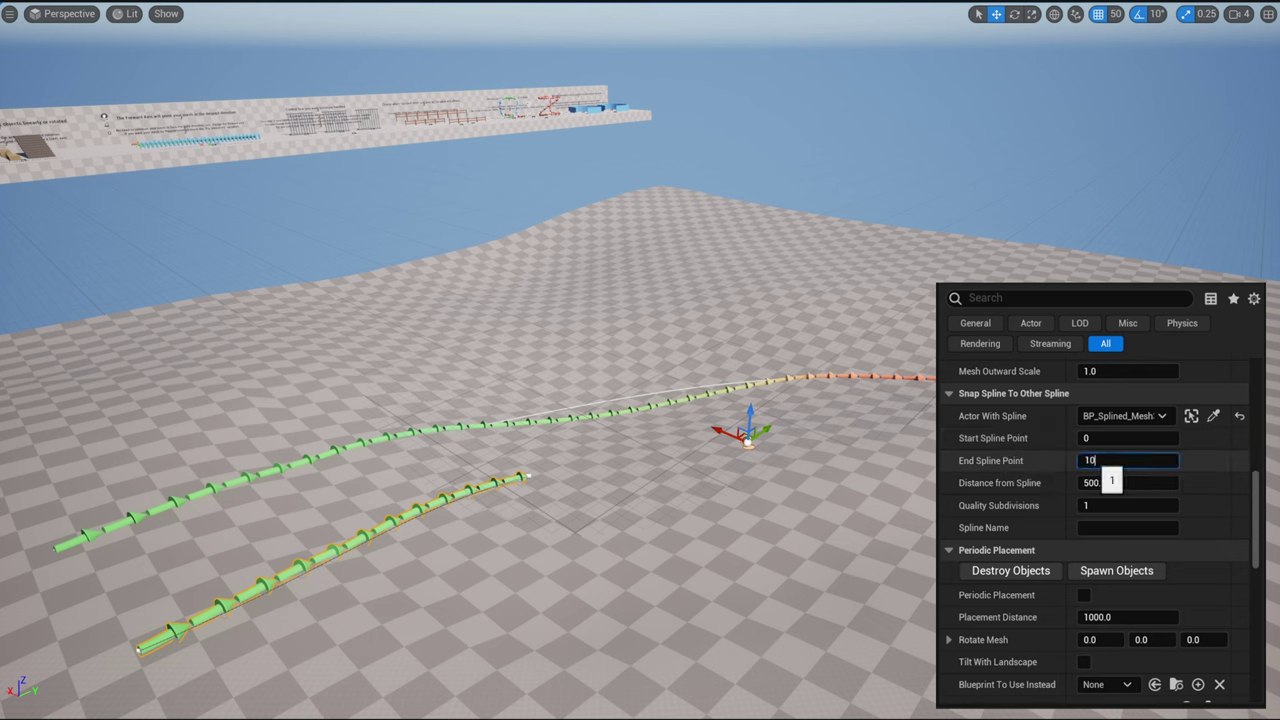
key("Return")
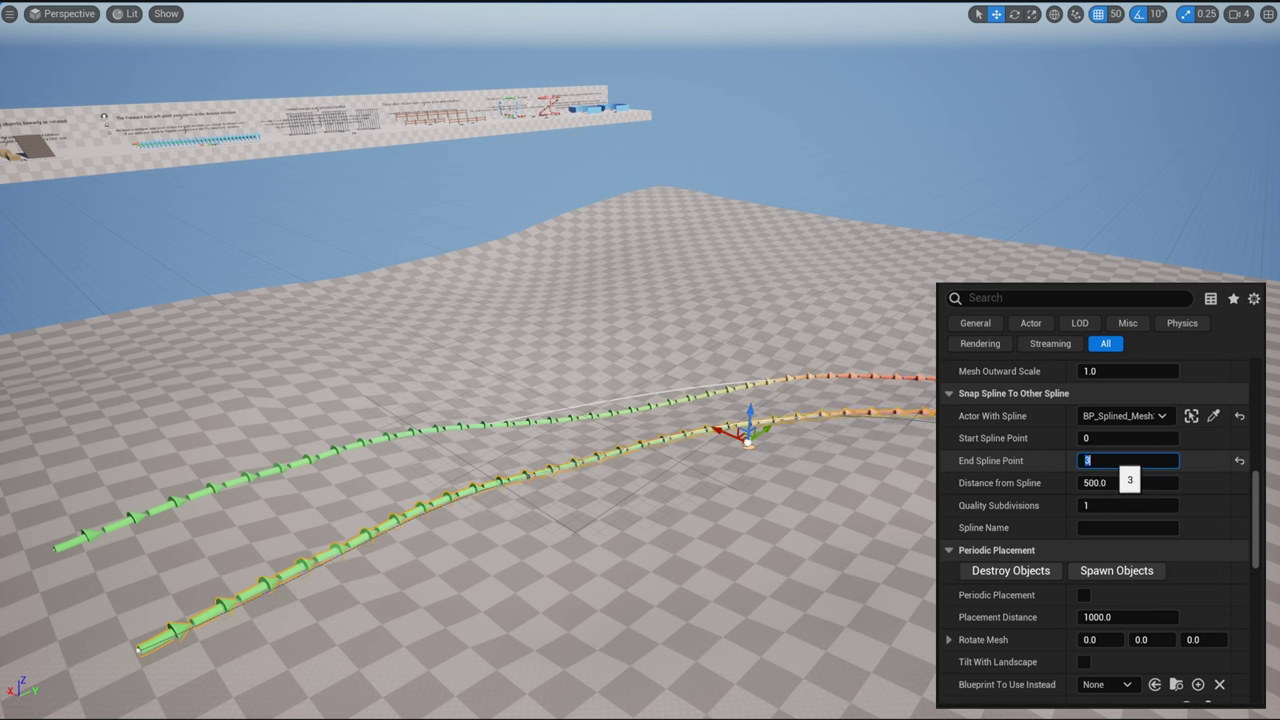
left_click(1058, 466)
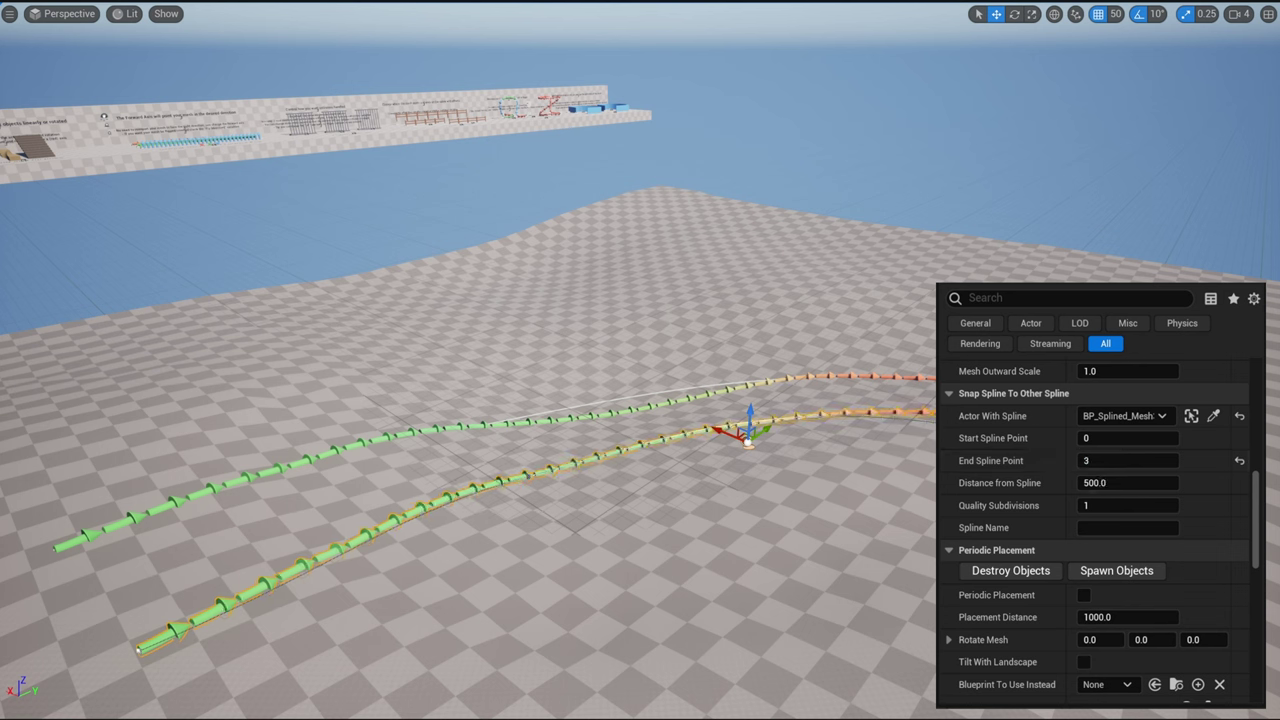
Try a Start Offset of 1000 on the snapped arrow spline and reset it to its default.
scroll(1075, 476, "up", 15)
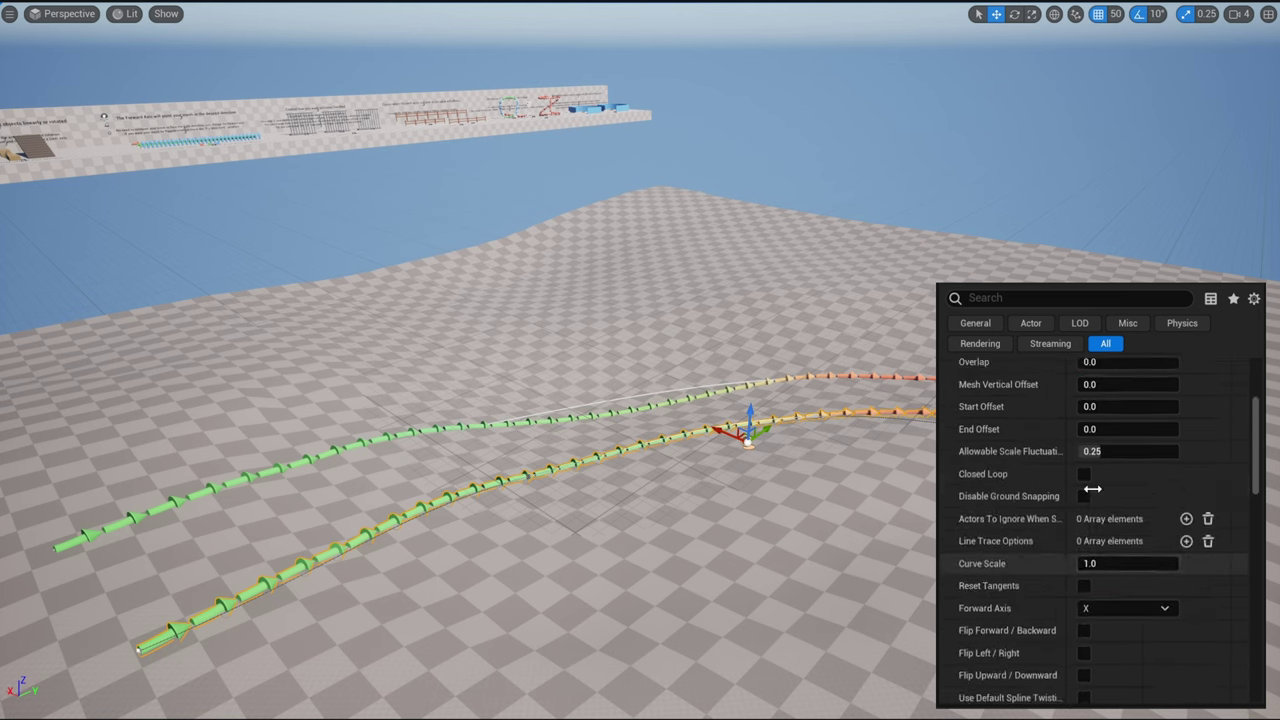
left_click(1100, 592)
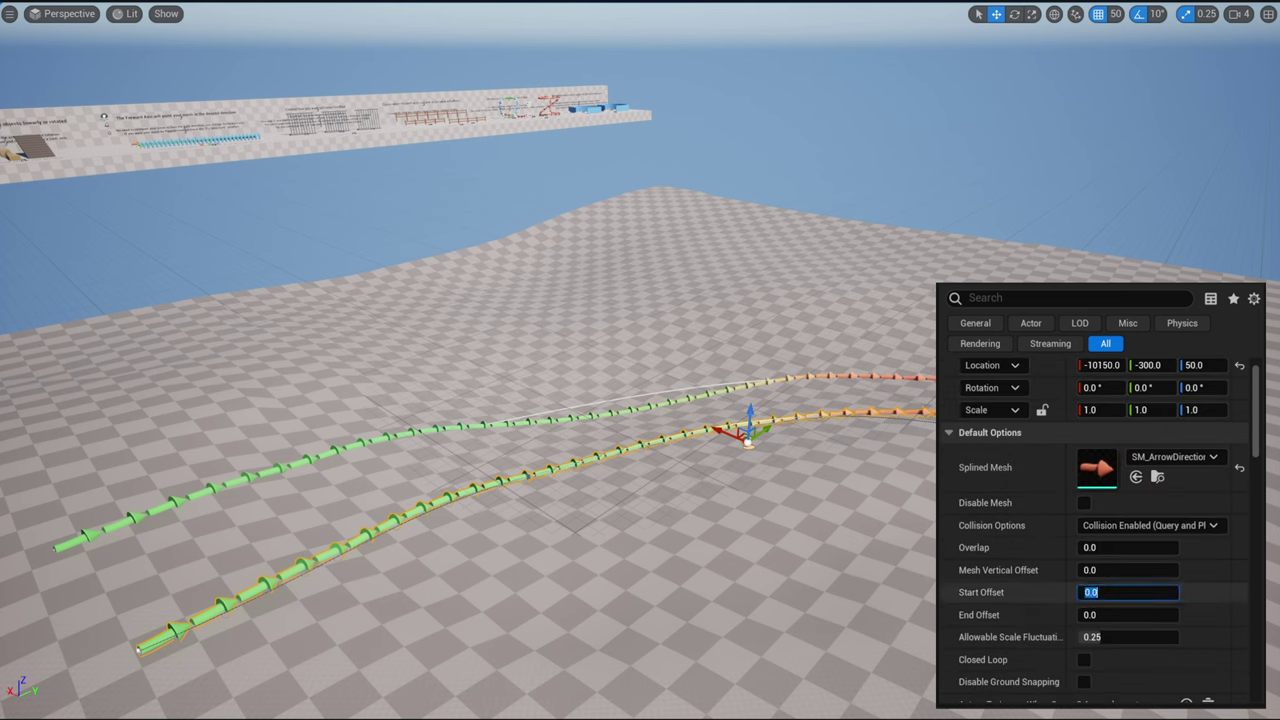
key("Return")
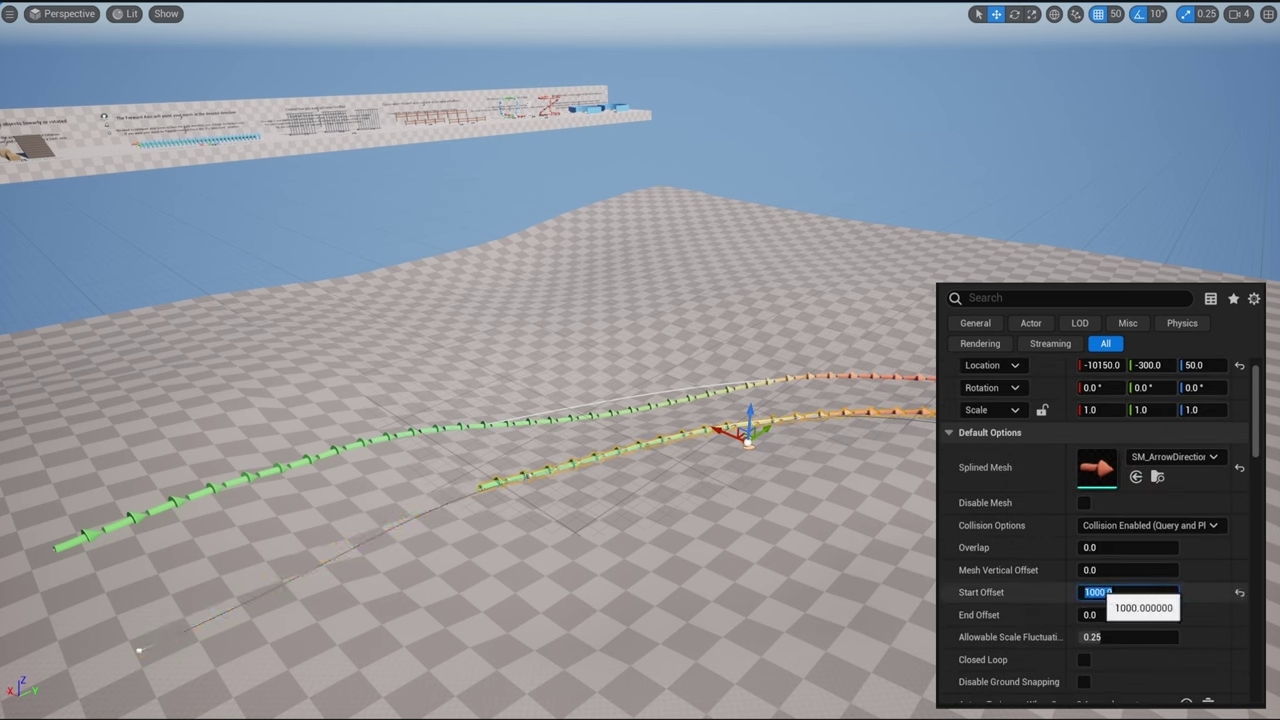
left_click(1238, 595)
Try a smaller Distance from Spline for the snapped arrow spline, return it to 500, and set it to -500.
scroll(1227, 582, "down", 10)
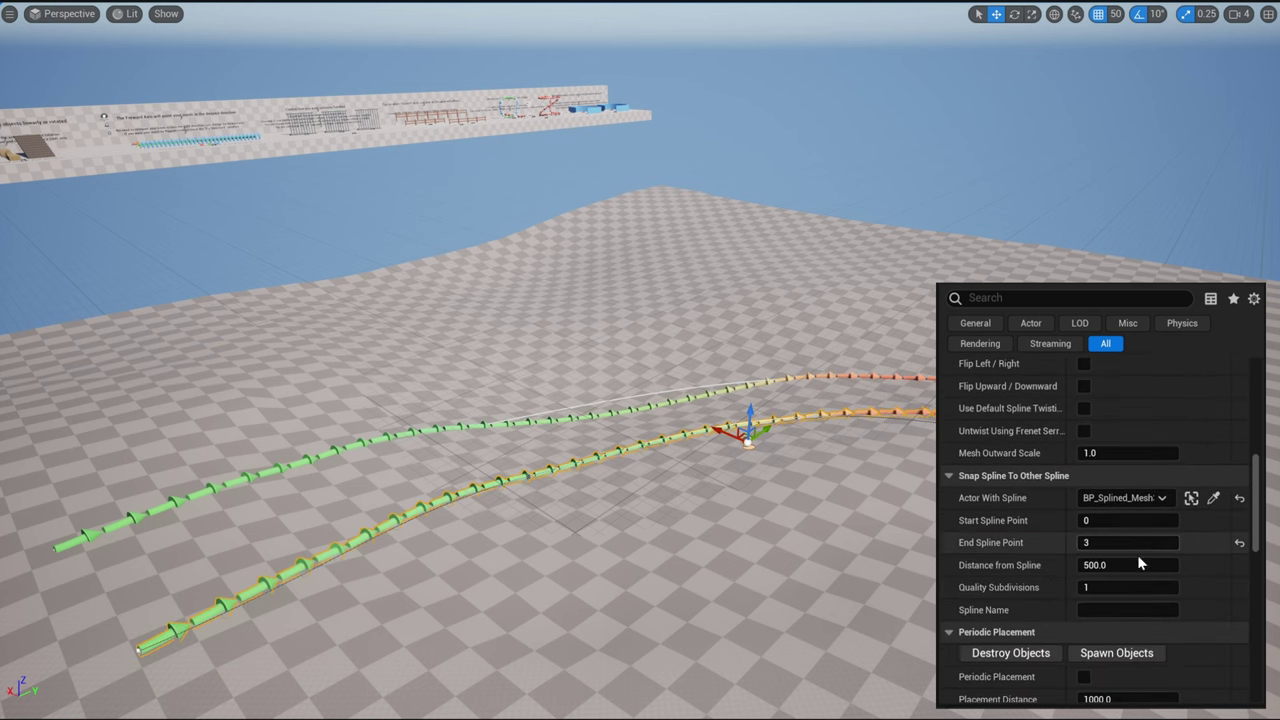
scroll(1145, 560, "down", 1)
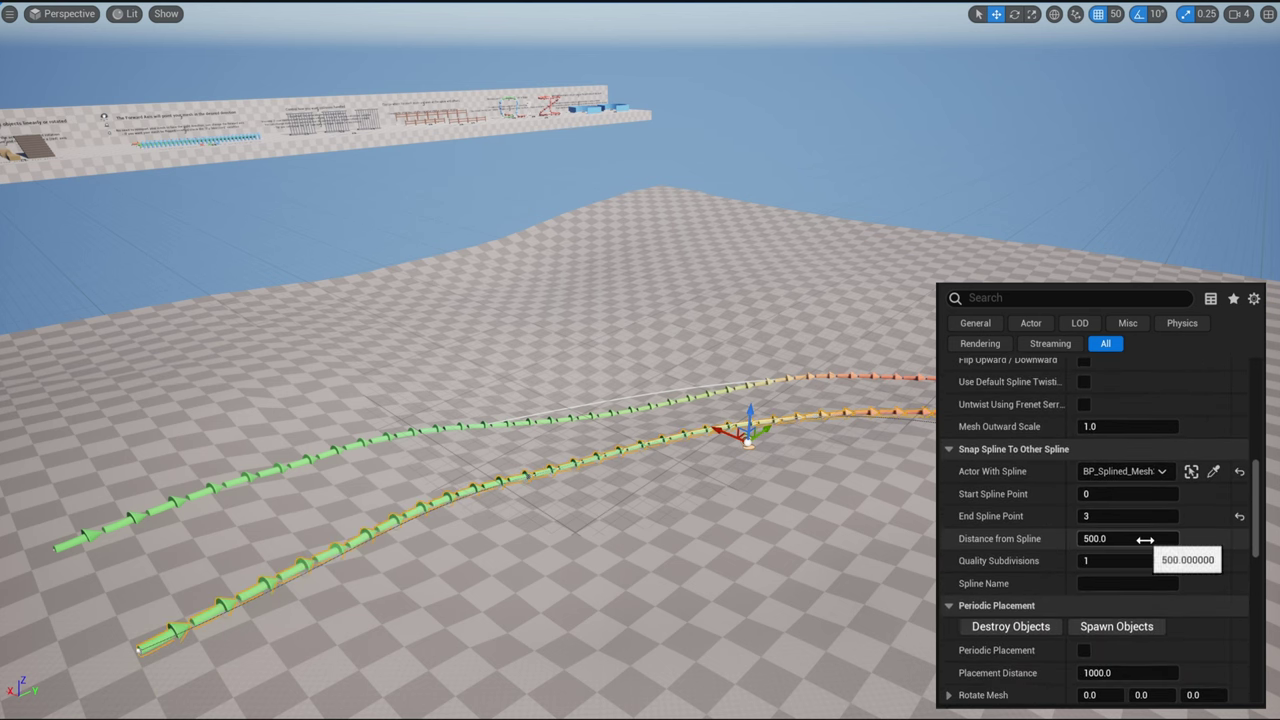
left_click(1145, 540)
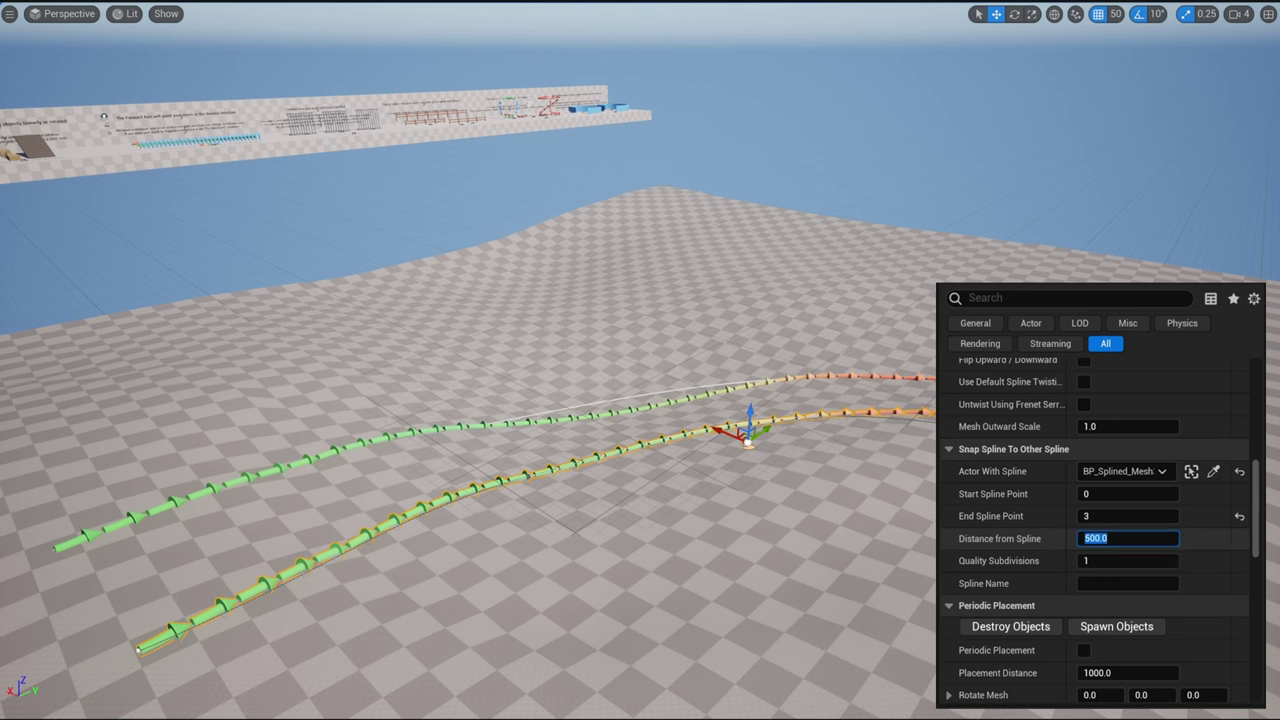
key("Return")
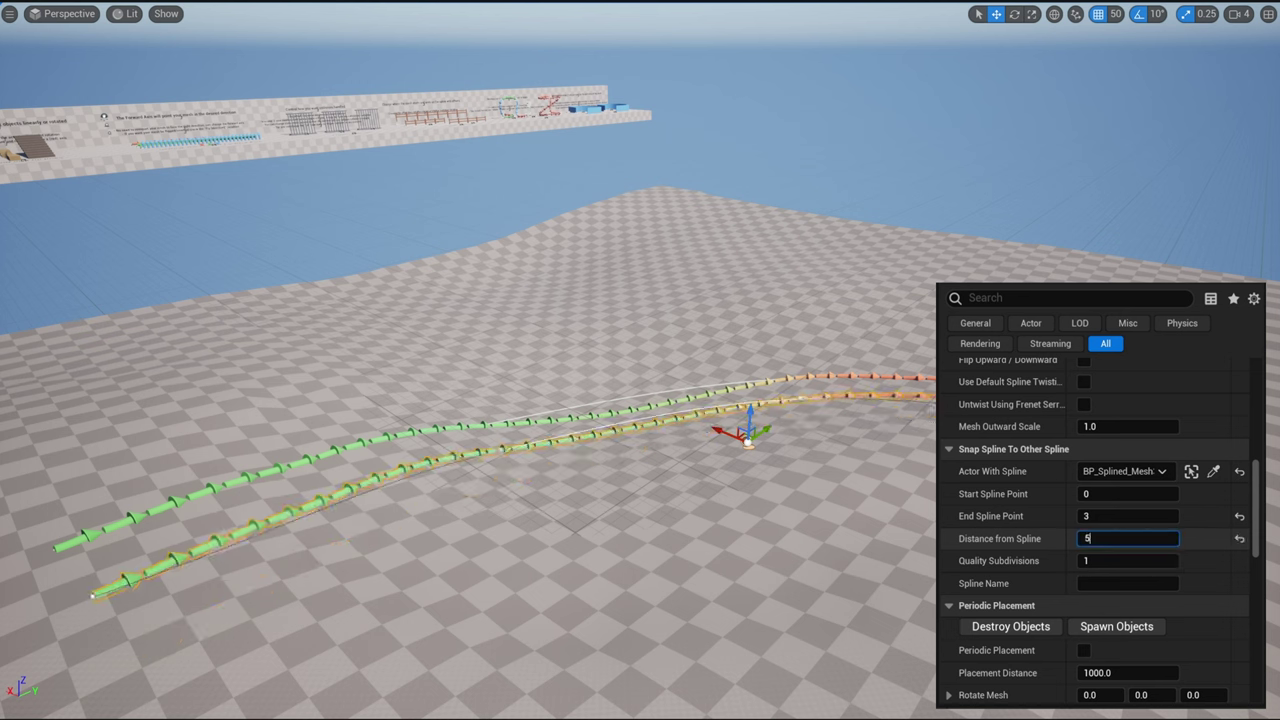
key("Return")
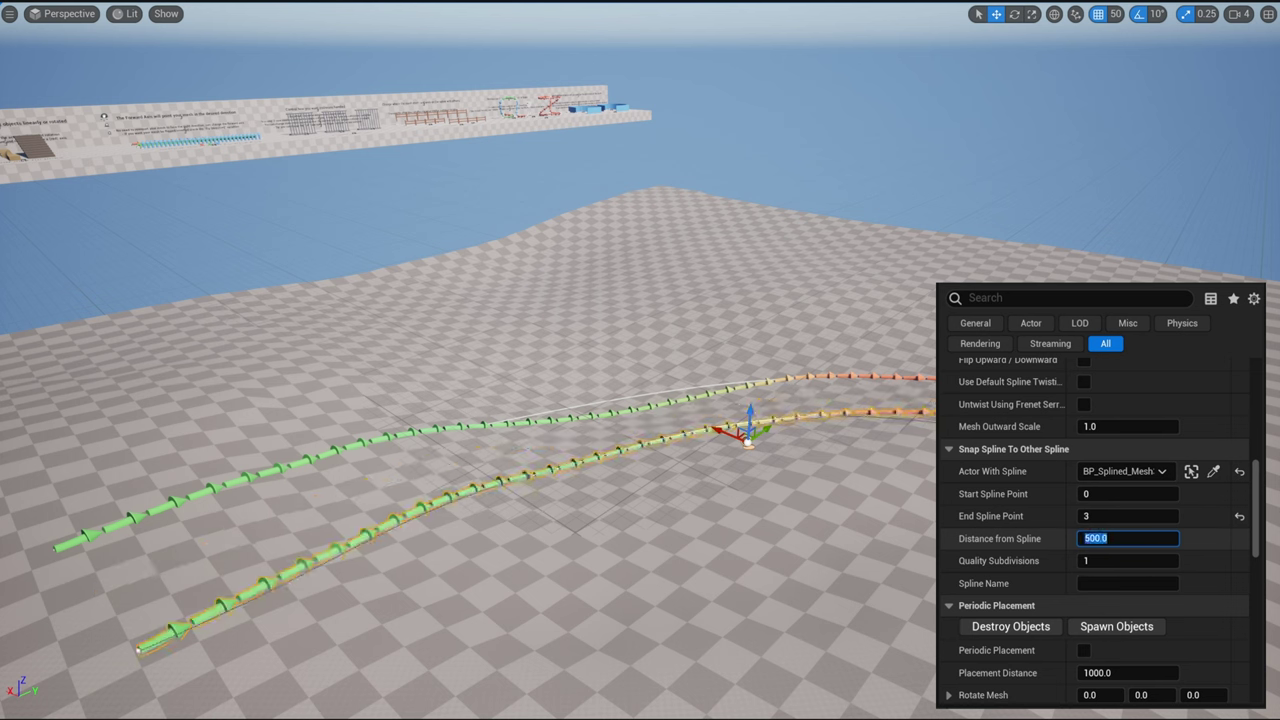
type("-500")
key("Return")
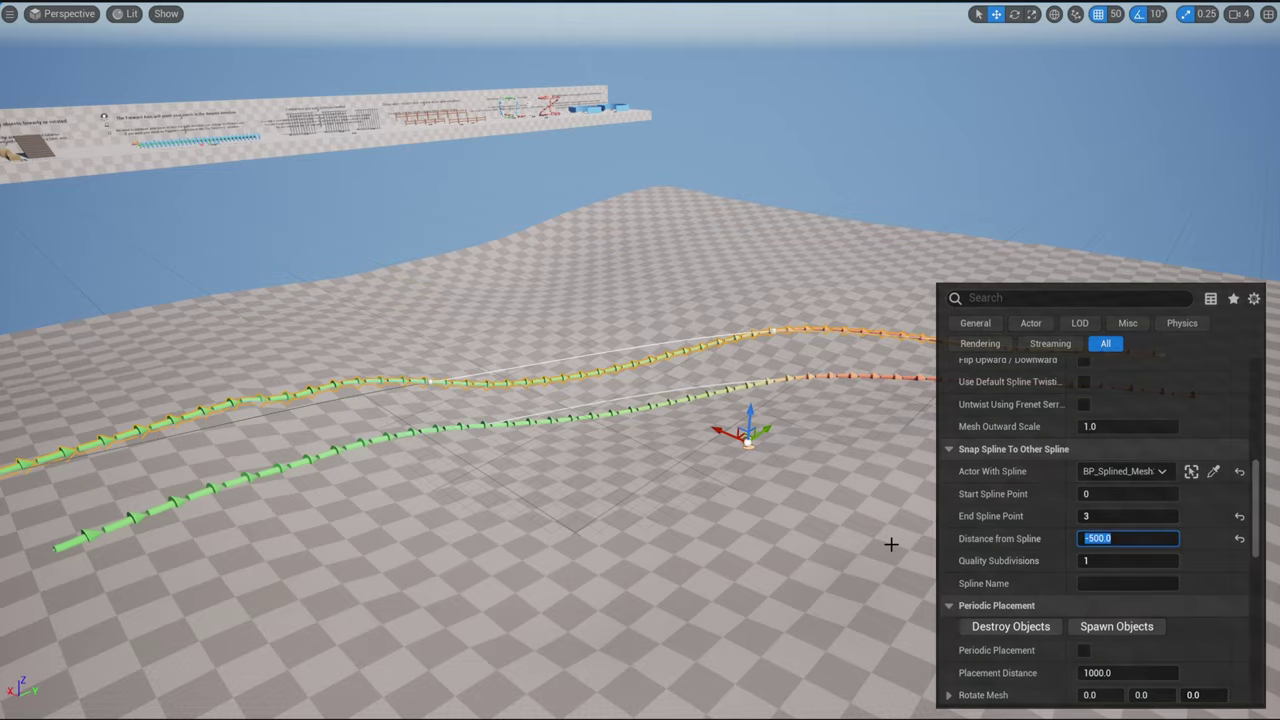
right_click_drag(890, 543, 908, 600)
right_click_drag(640, 360, 1051, 365)
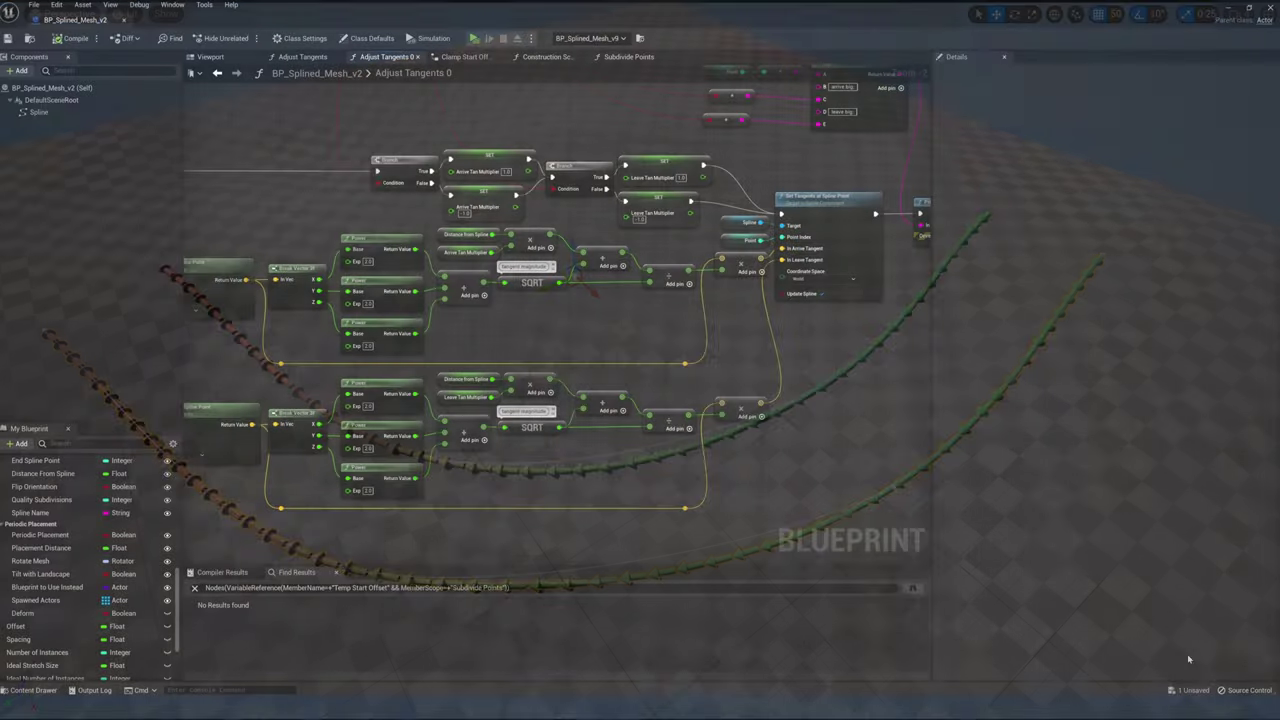
Examine the node graphs of the Adjust Tangents 0 and Adjust Tangents functions in the BP_Splined_Mesh_v2 blueprint.
scroll(520, 364, "down", 6)
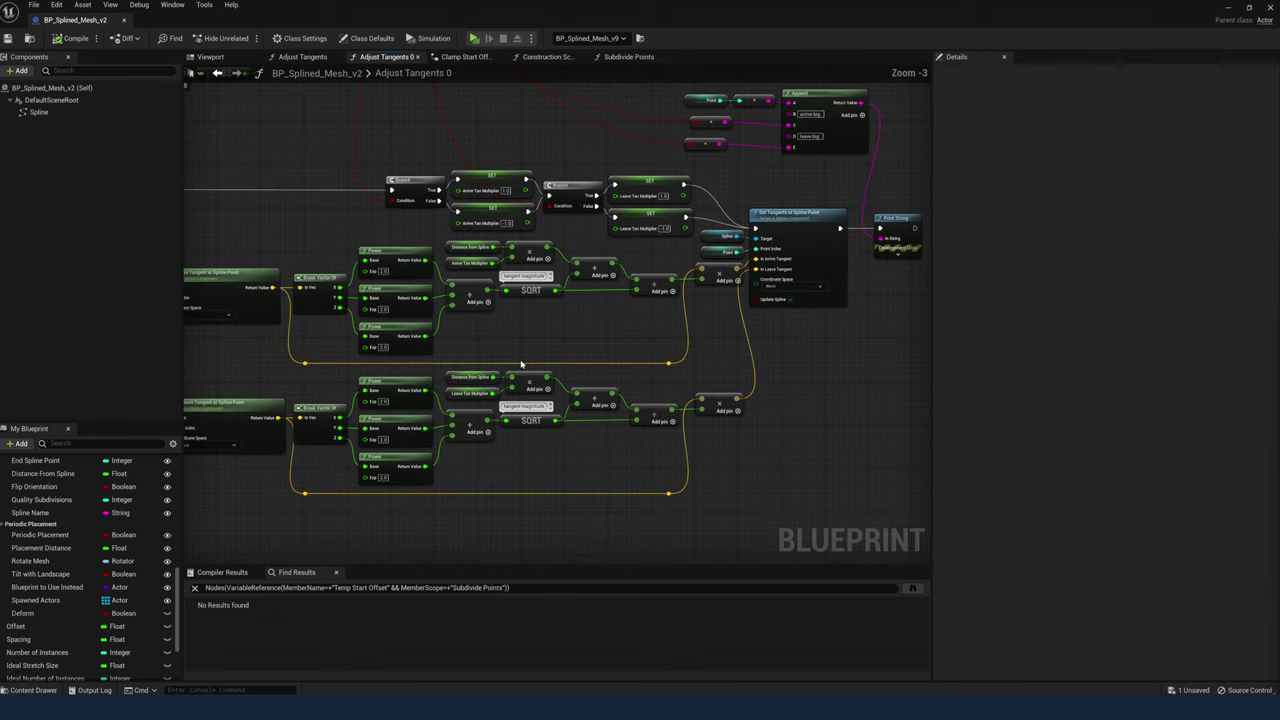
scroll(570, 440, "down", 1)
right_click_drag(568, 422, 569, 489)
scroll(571, 491, "down", 2)
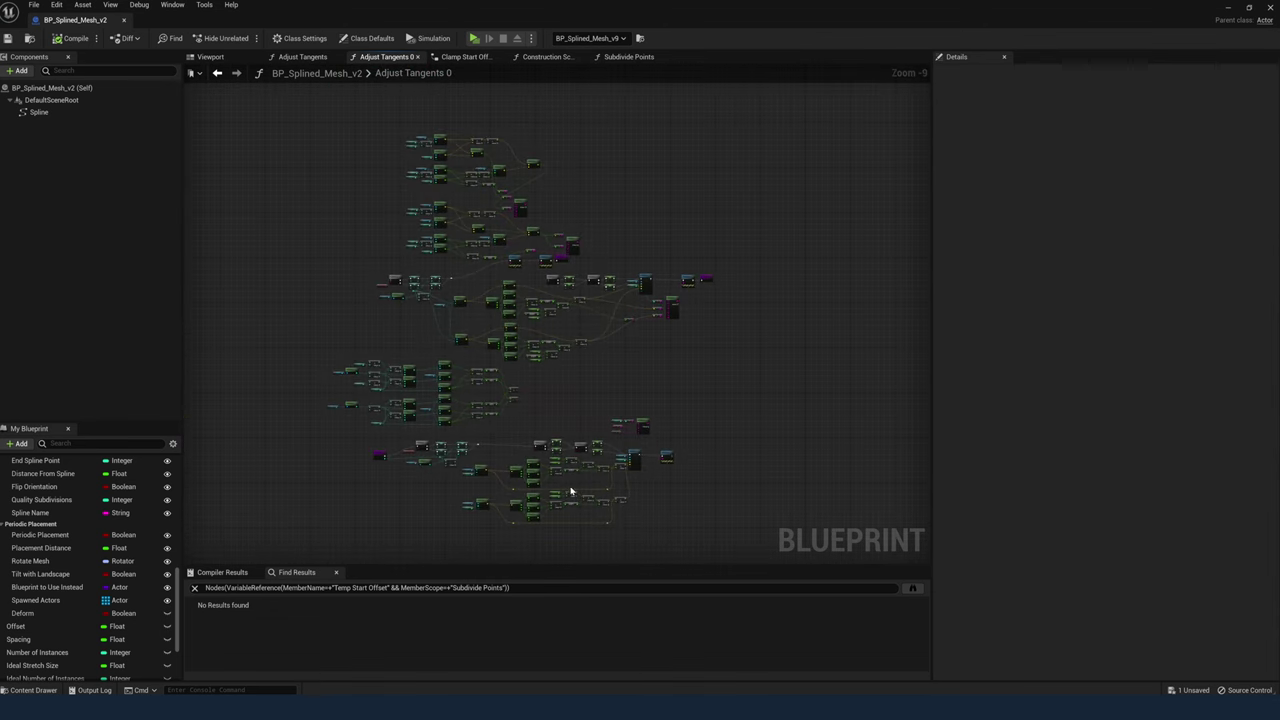
left_click(303, 57)
scroll(565, 352, "up", 2)
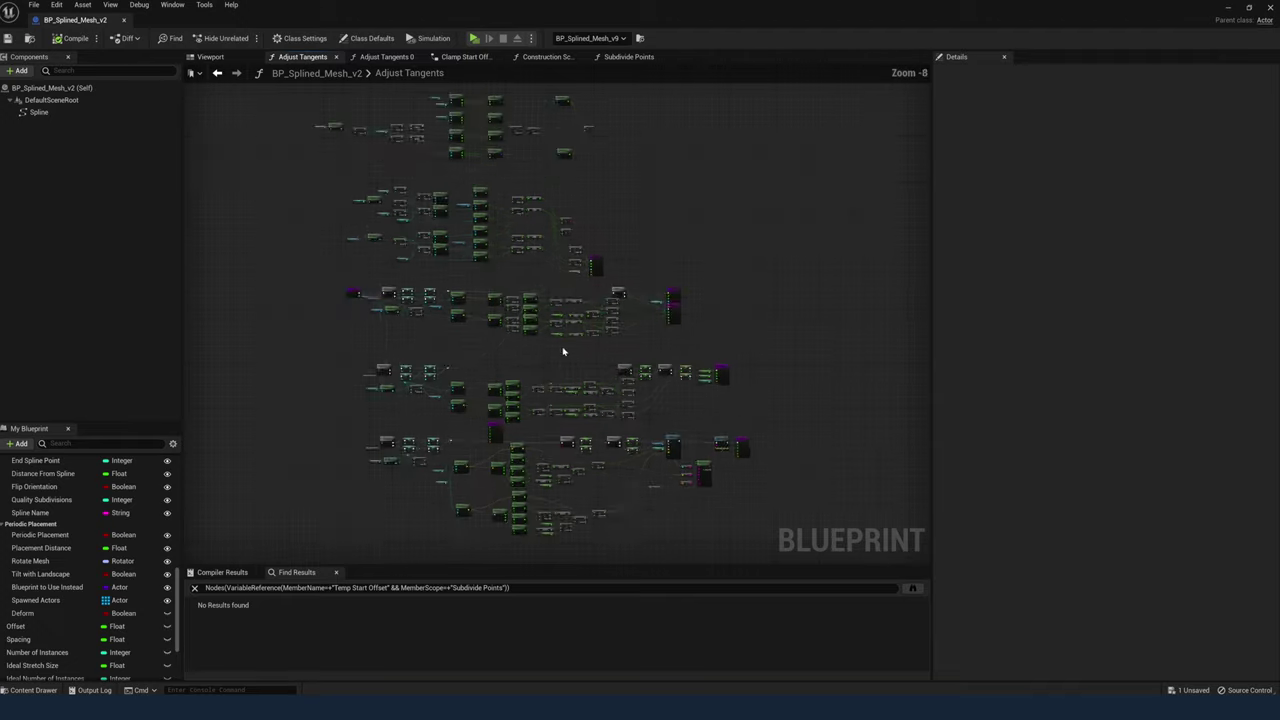
scroll(565, 352, "up", 4)
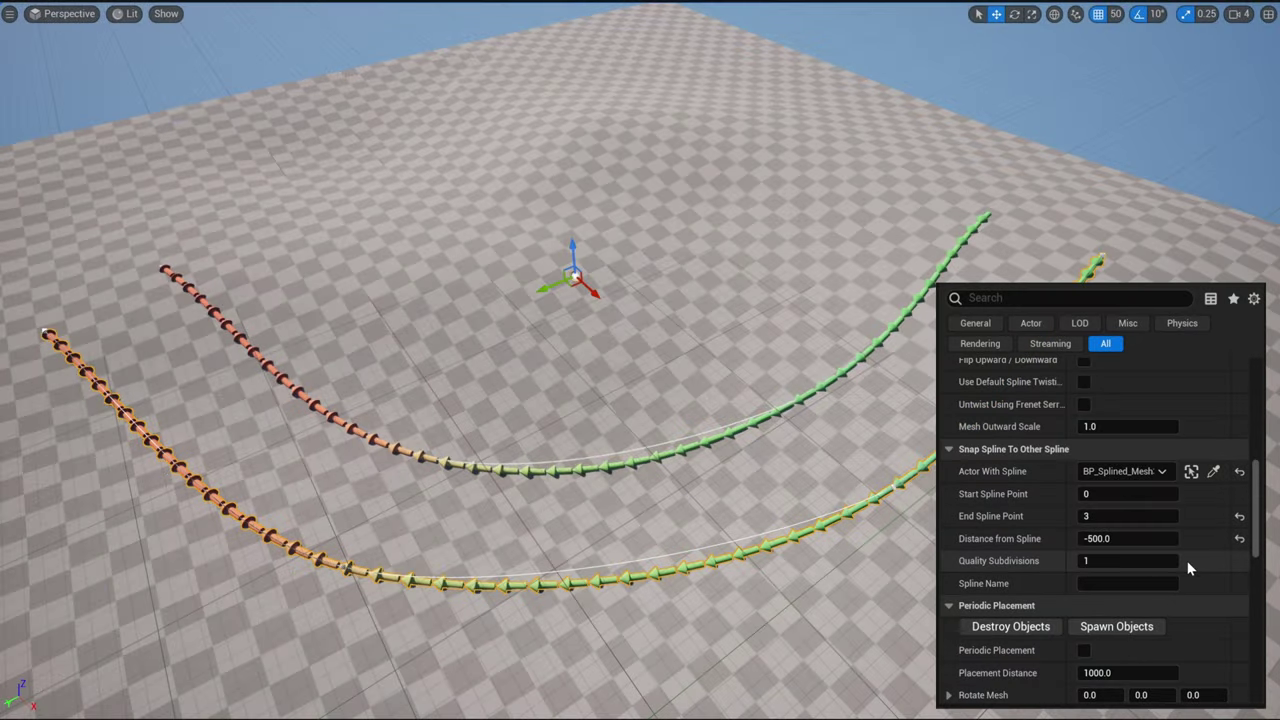
Try Quality Subdivisions of 2, 5, 10 and 50 on the snapped spline, and reset the option to its default.
left_click(1120, 564)
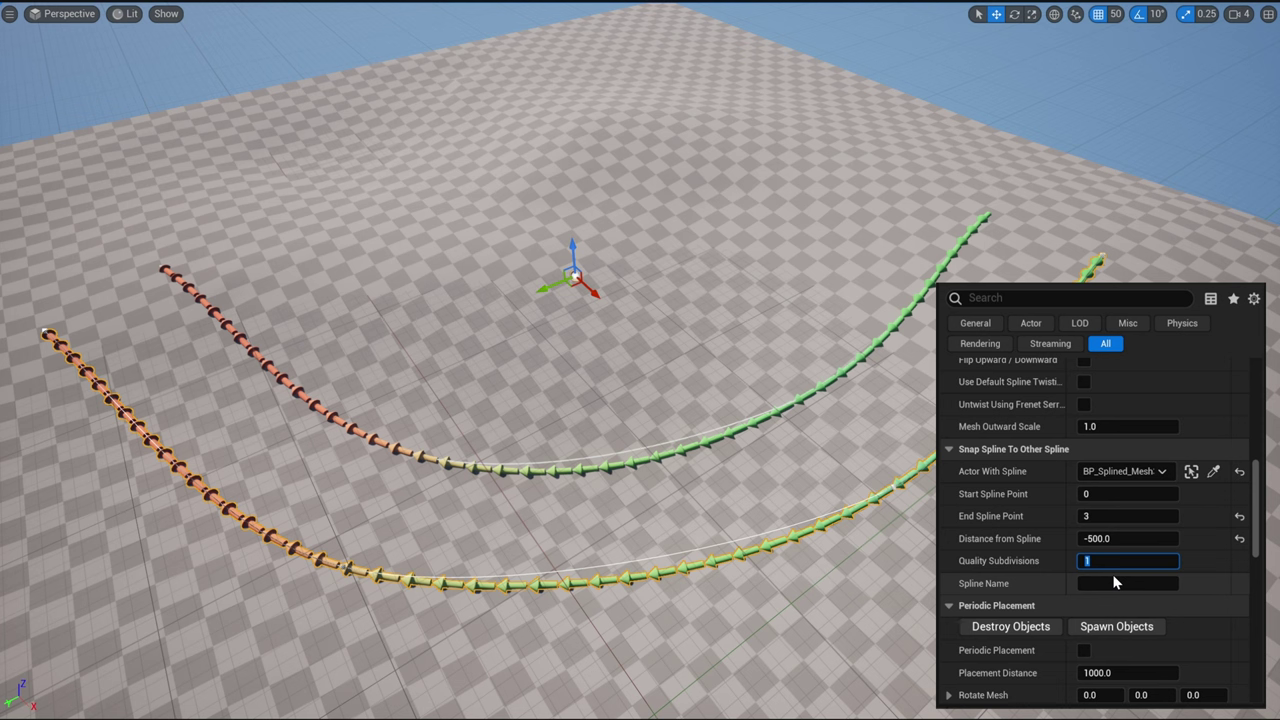
type("2")
key("Return")
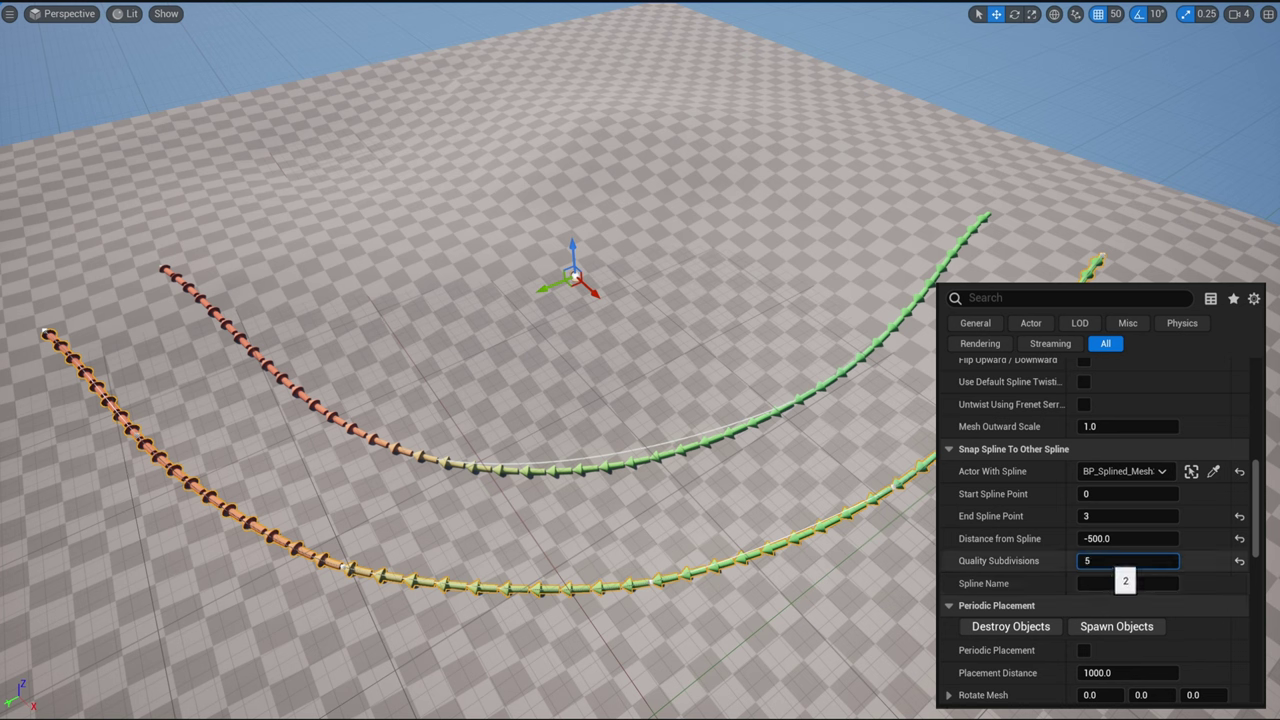
key("Return")
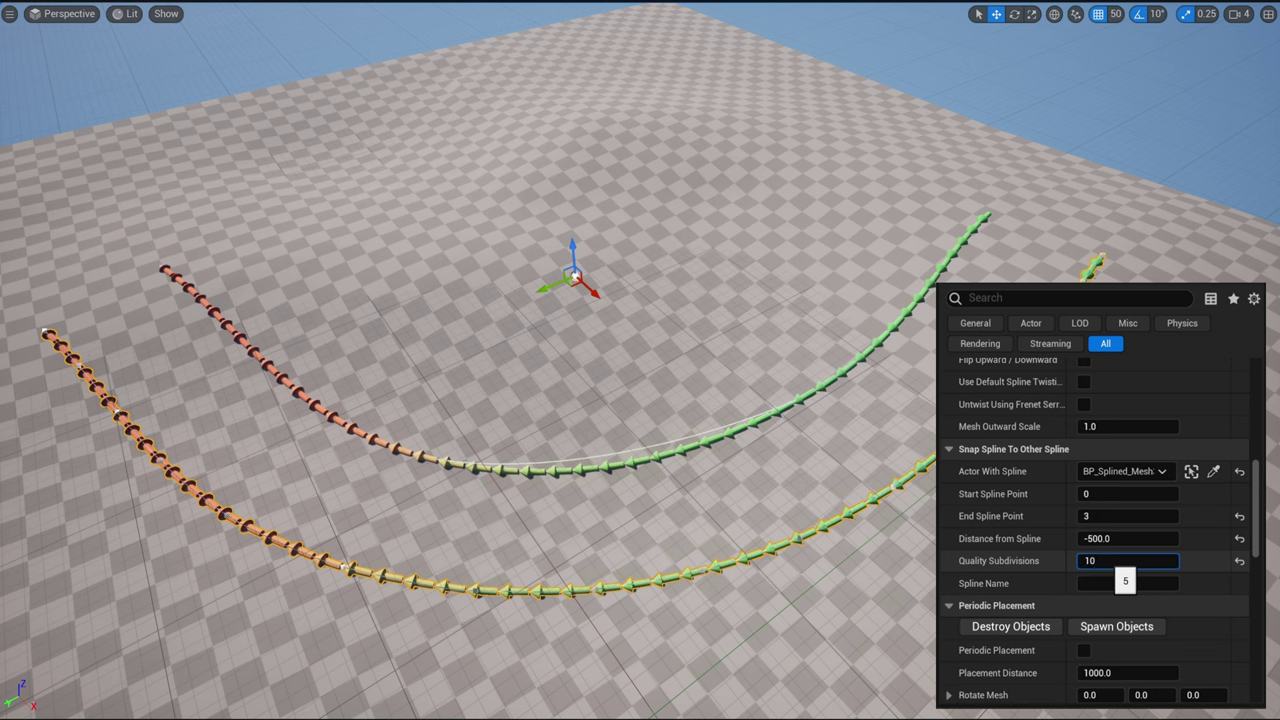
key("Return")
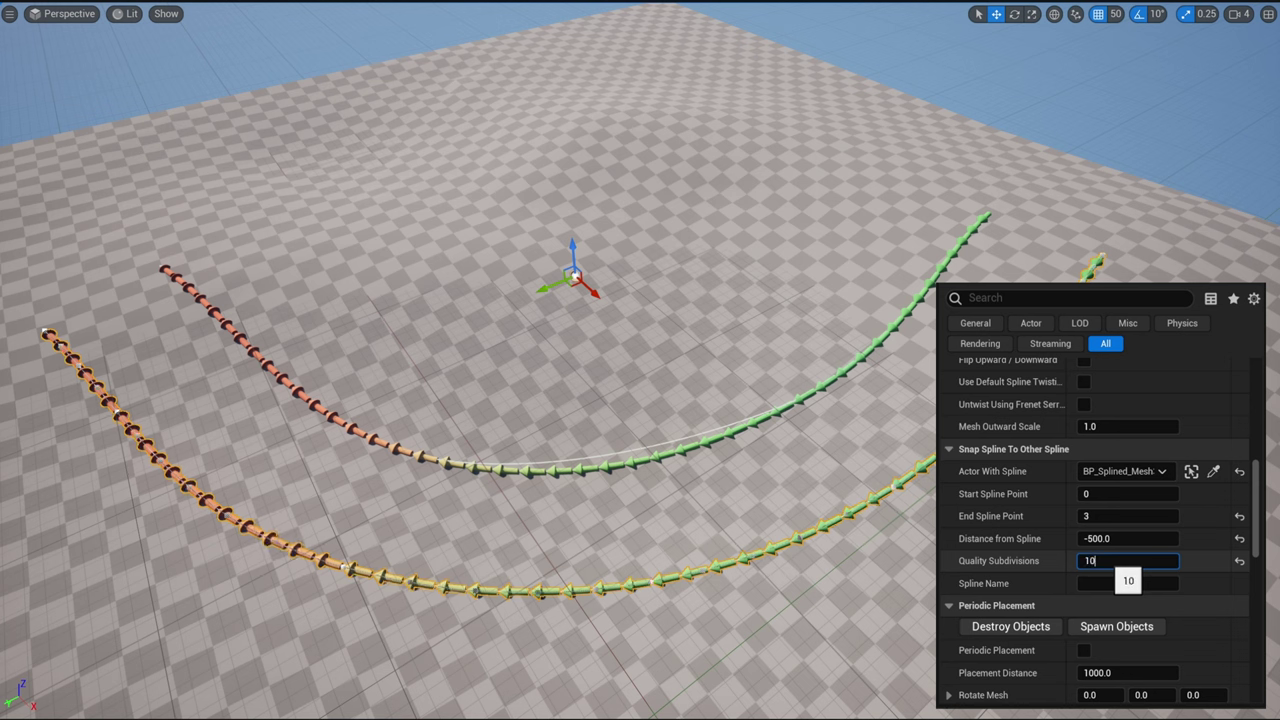
key("Return")
key("Return")
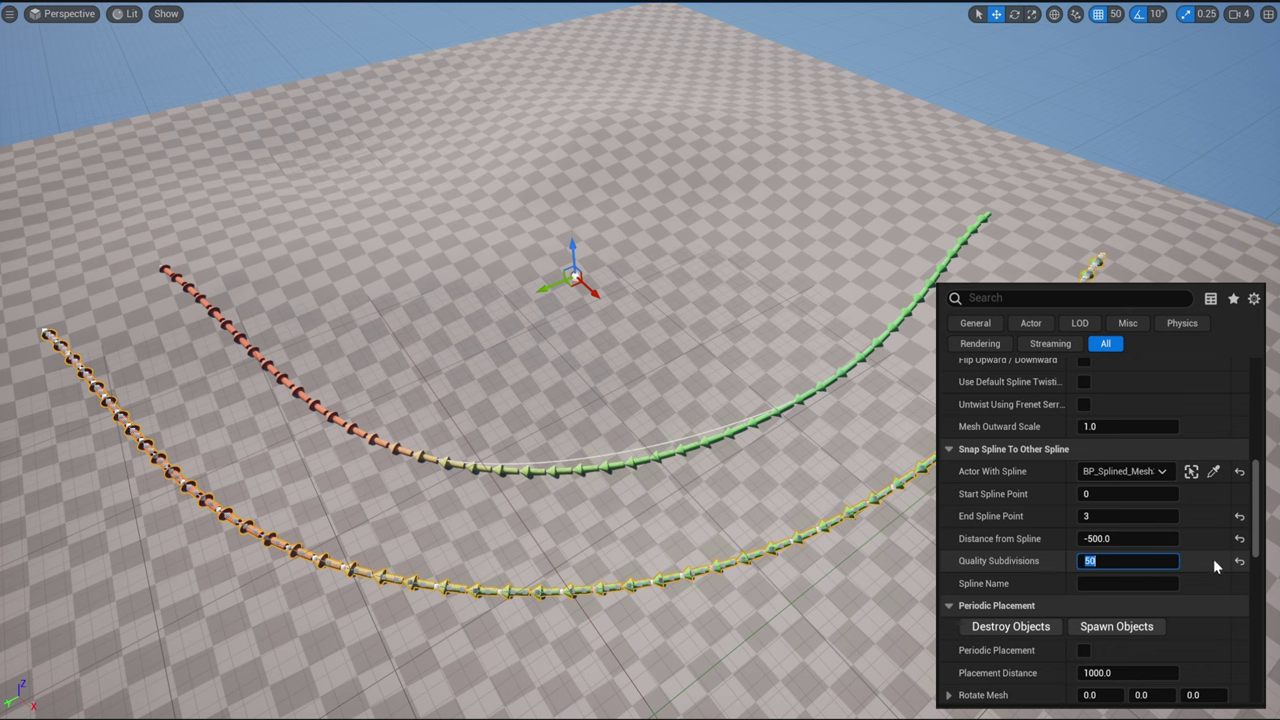
left_click(1240, 563)
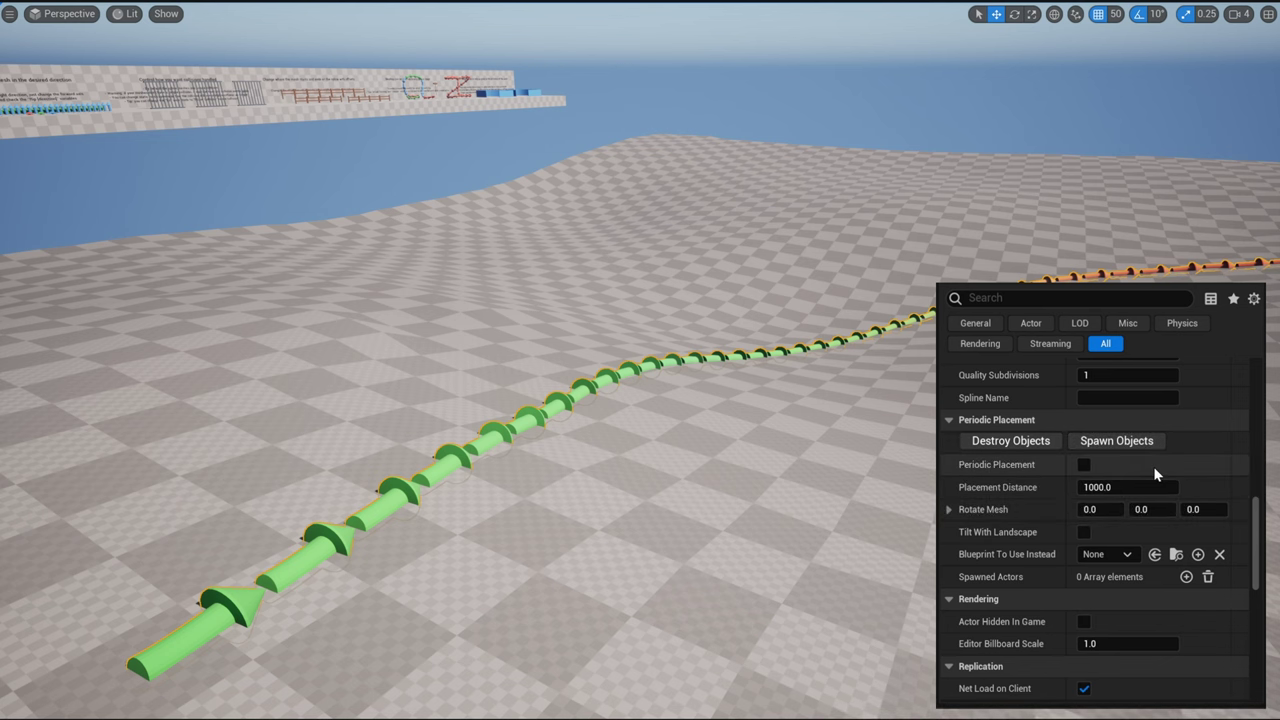
Enable Periodic Placement on the landscape arrow spline and spawn its objects as separate actors.
left_click(1084, 466)
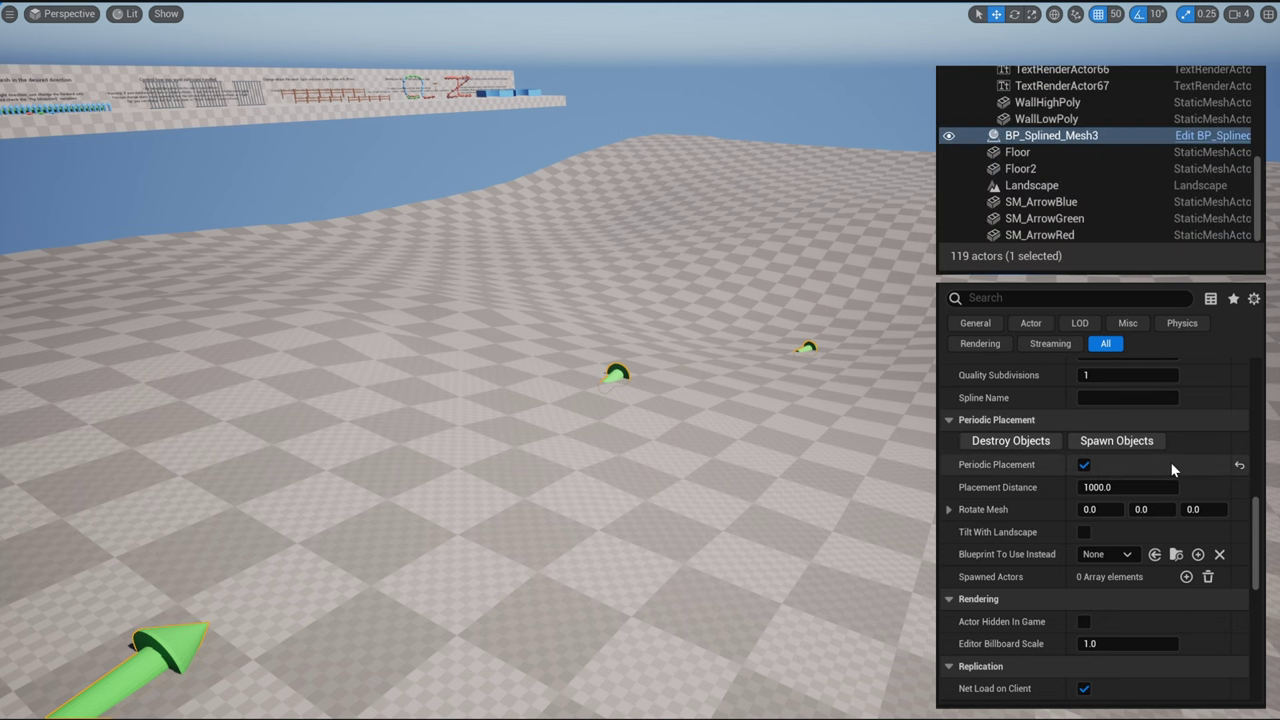
left_click(1116, 440)
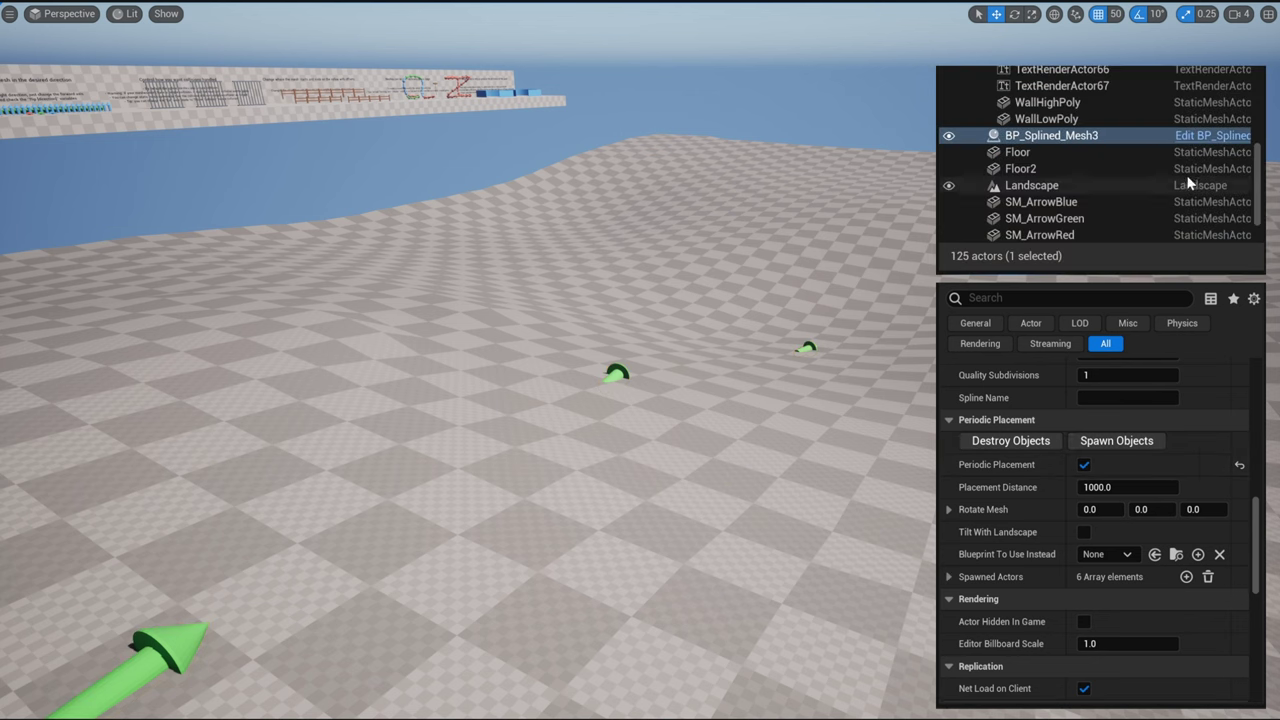
Select the third spawned arrow, StaticMeshActor16, and move it slightly along the X axis.
scroll(1190, 185, "down", 3)
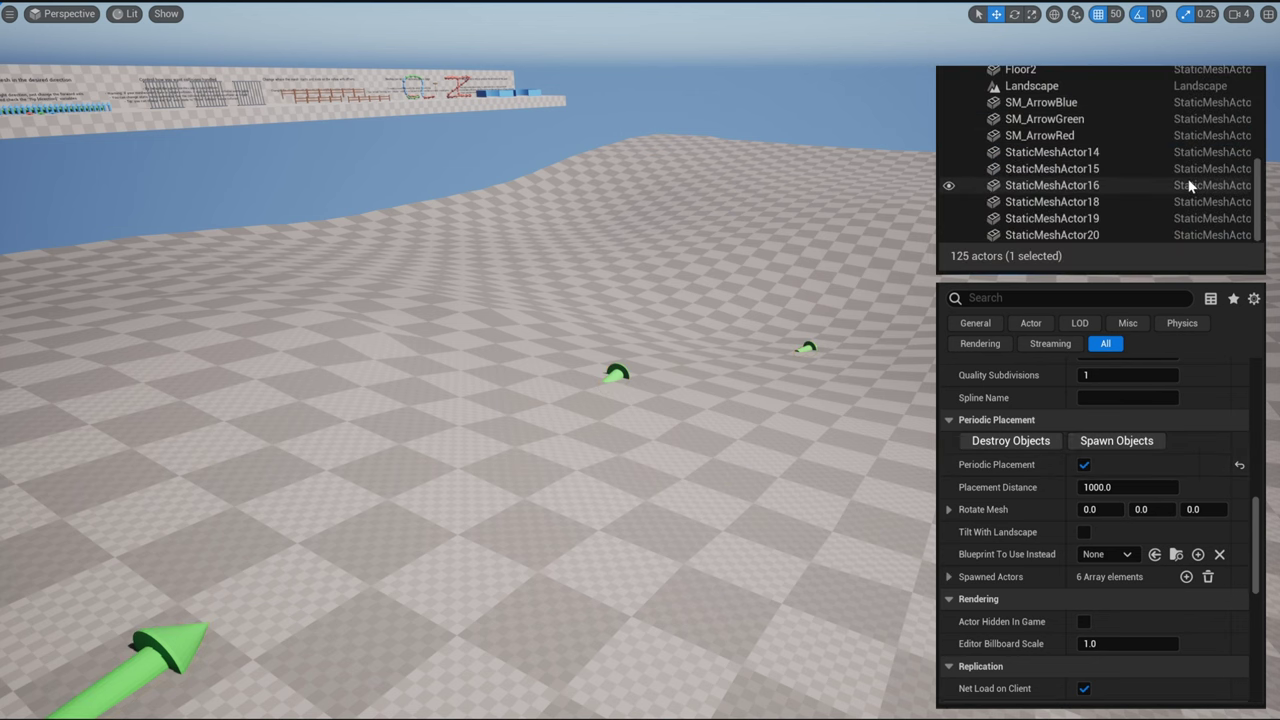
left_click(1122, 155)
left_click(1114, 184)
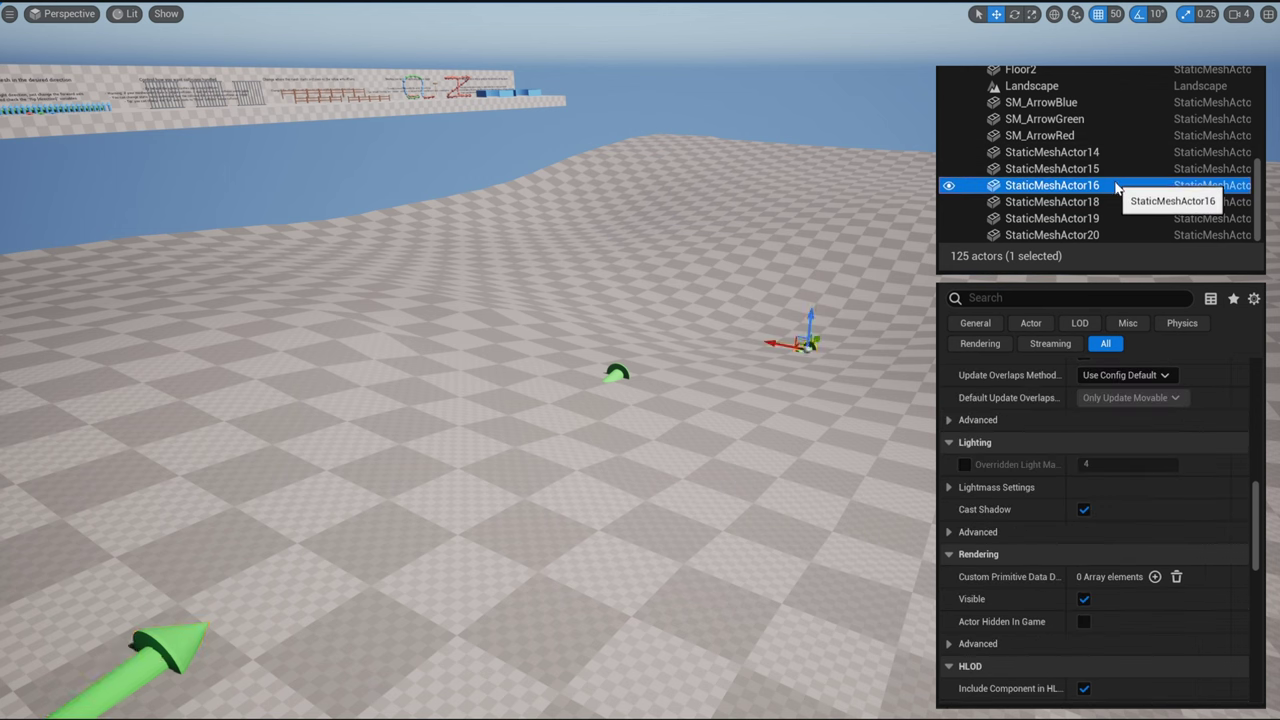
mouse_move(766, 347)
left_mouse_down()
mouse_move(752, 334)
mouse_move(872, 360)
mouse_move(702, 322)
mouse_move(698, 335)
mouse_move(757, 354)
left_mouse_up()
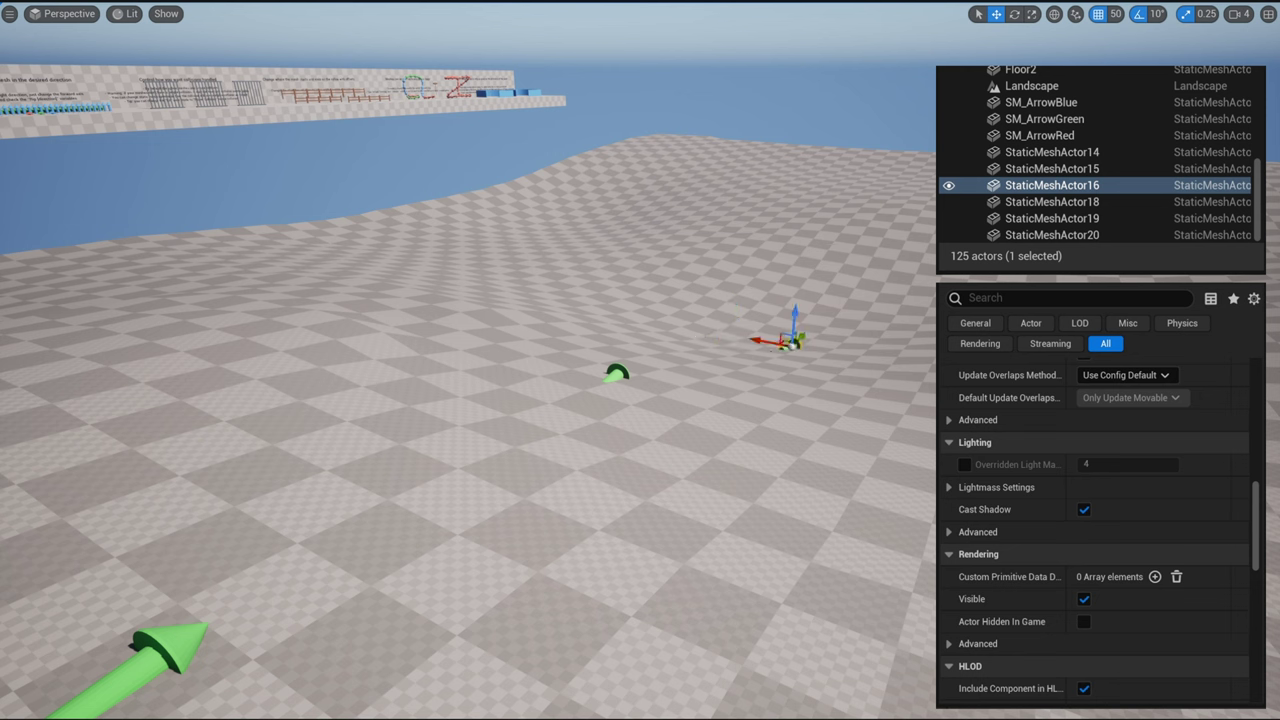
Destroy the spawned objects and turn off Disable Mesh on the arrow spline.
left_click(1010, 441)
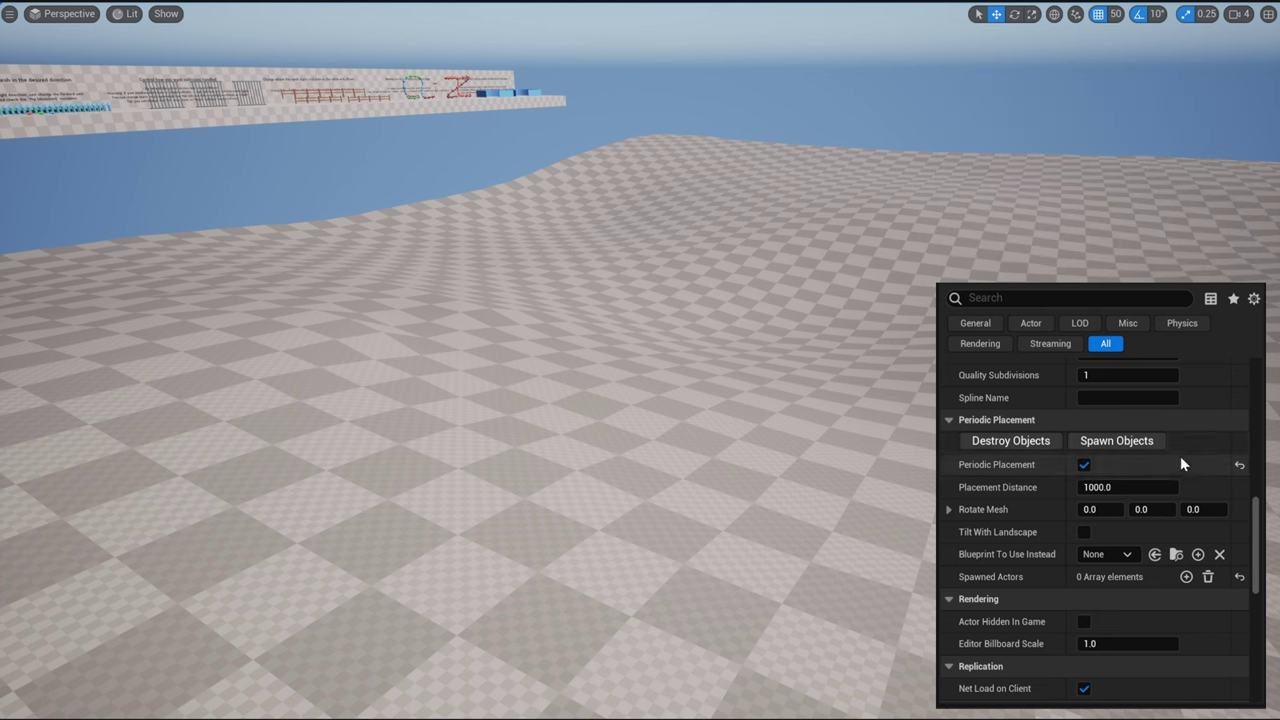
scroll(1176, 445, "up", 2)
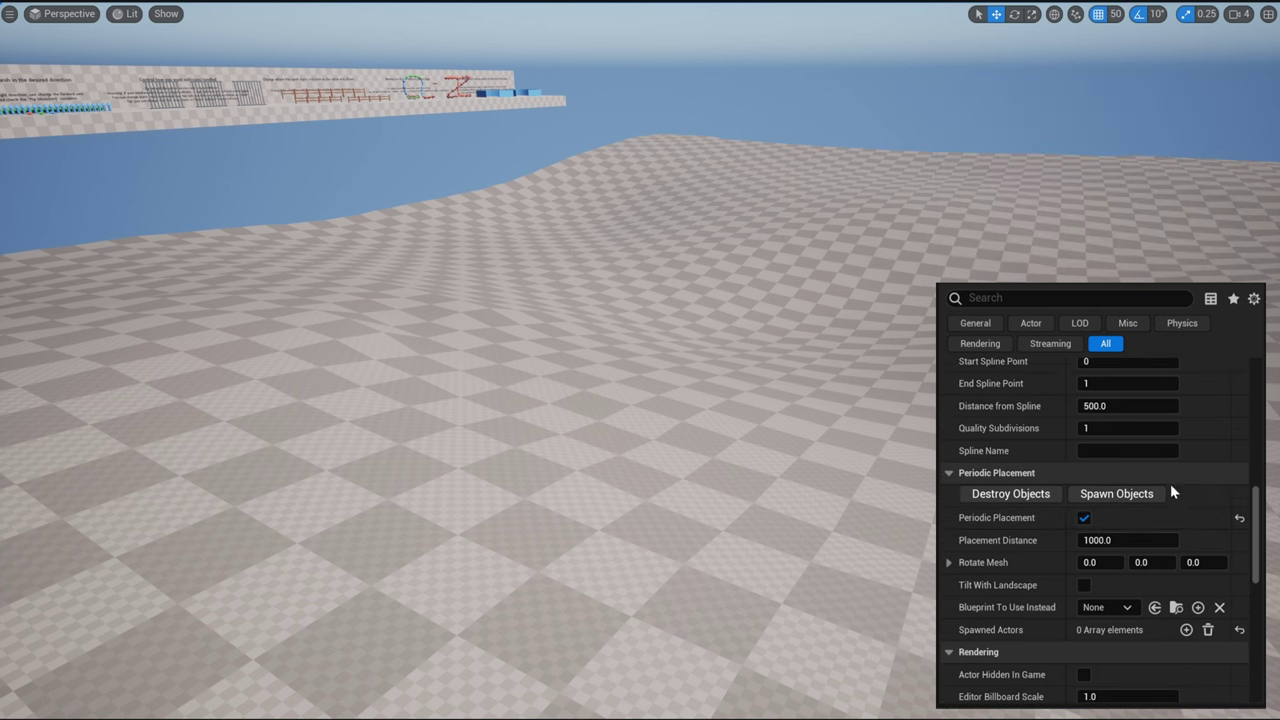
scroll(1187, 512, "up", 4)
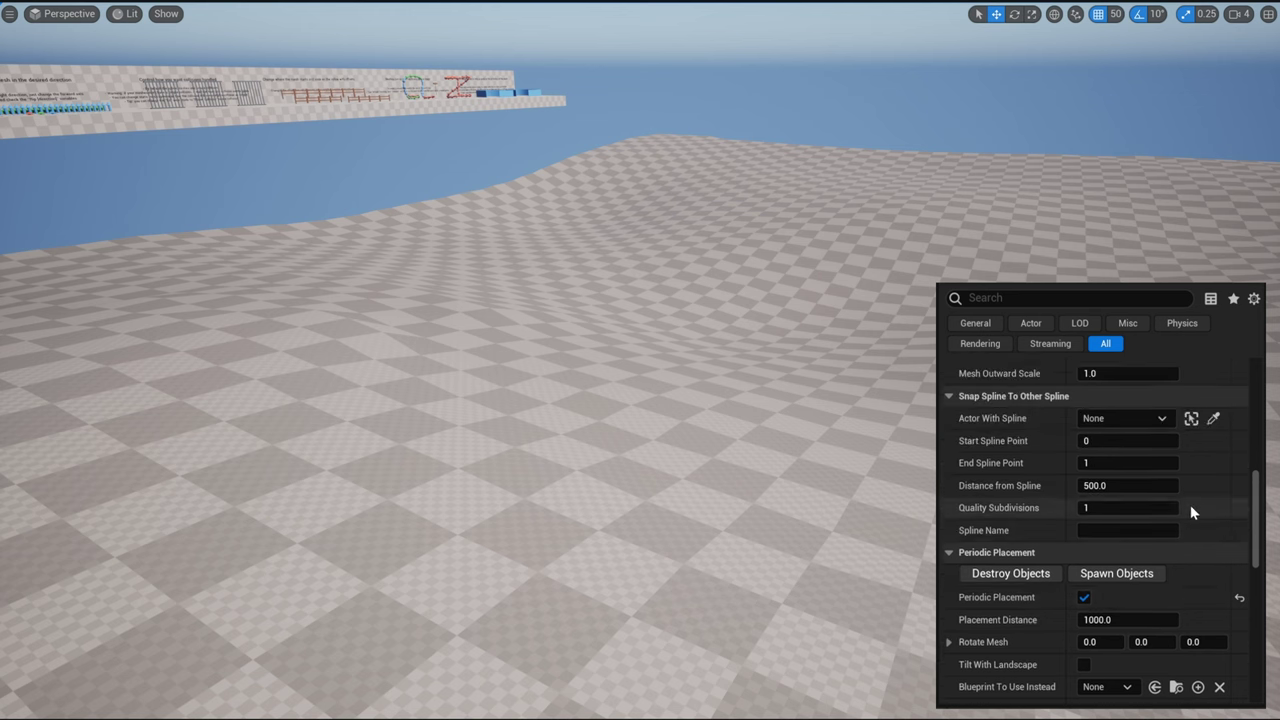
scroll(1210, 511, "up", 7)
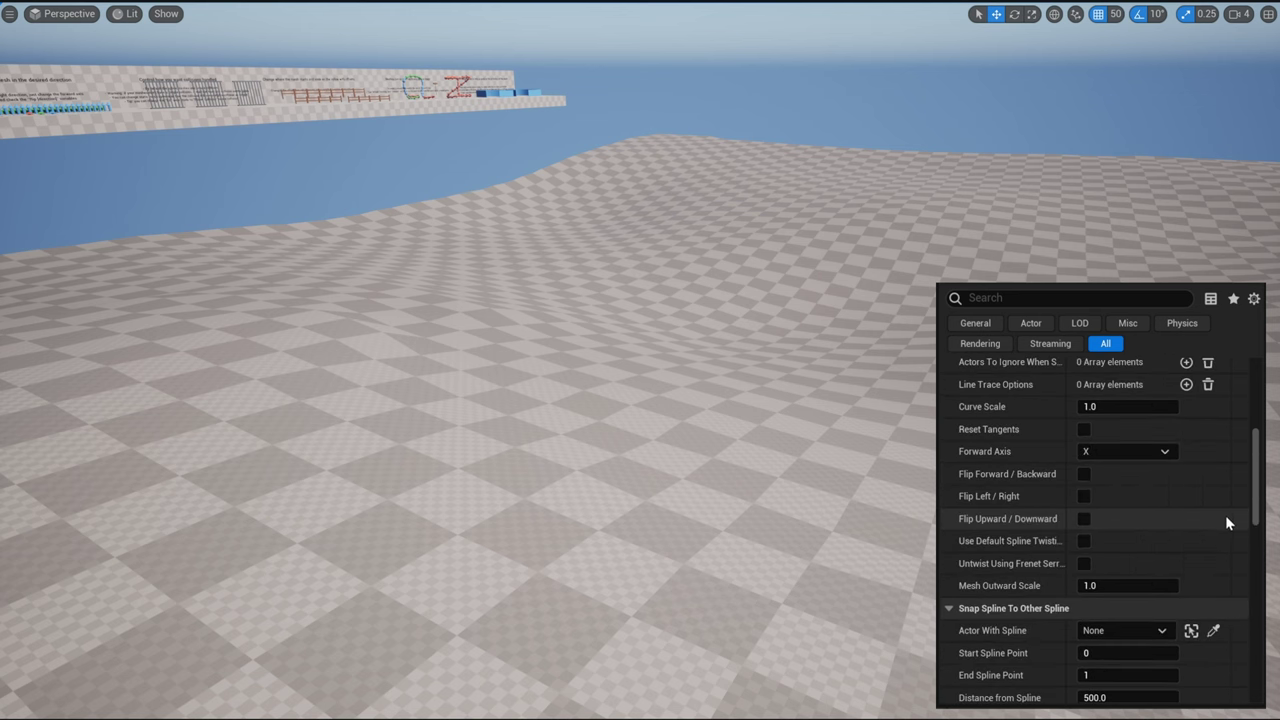
scroll(1229, 522, "up", 2)
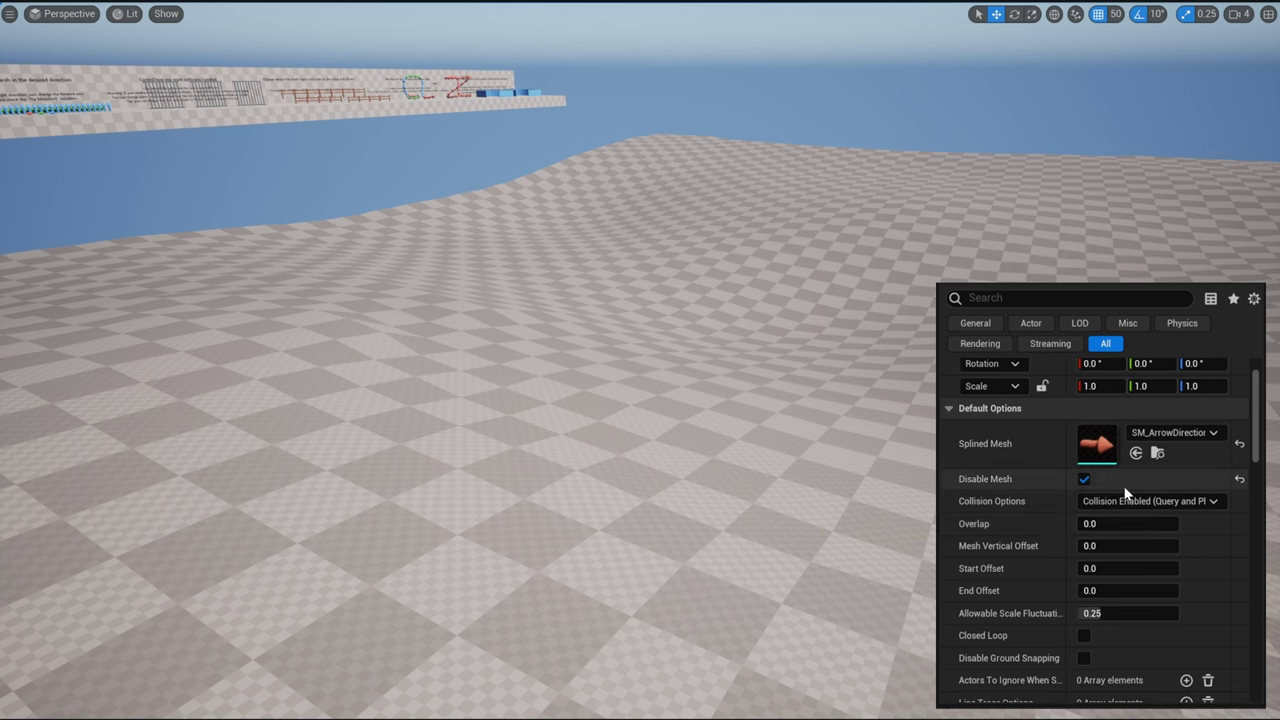
left_click(1084, 479)
Lower the Placement Distance to about 192, enter 0 for it, and look at the blueprint's Construction Script.
scroll(1140, 495, "down", 12)
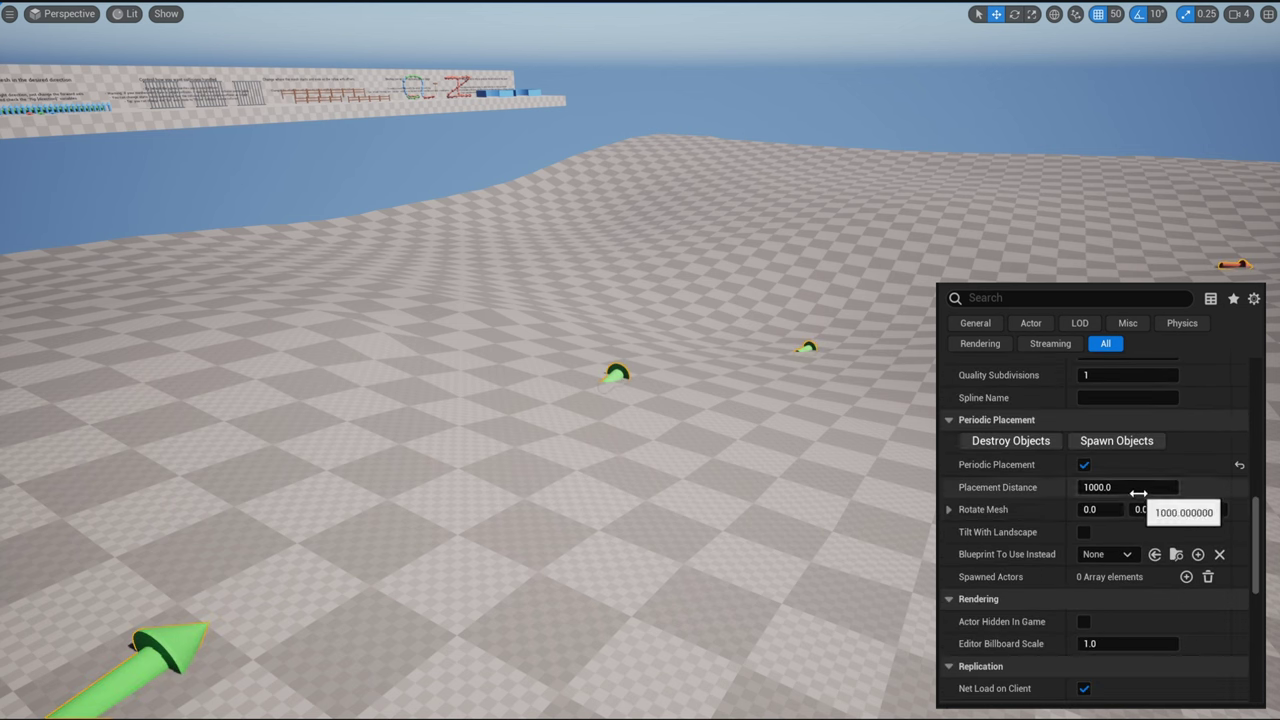
left_click_drag(1138, 493, 1030, 493)
left_click(1137, 491)
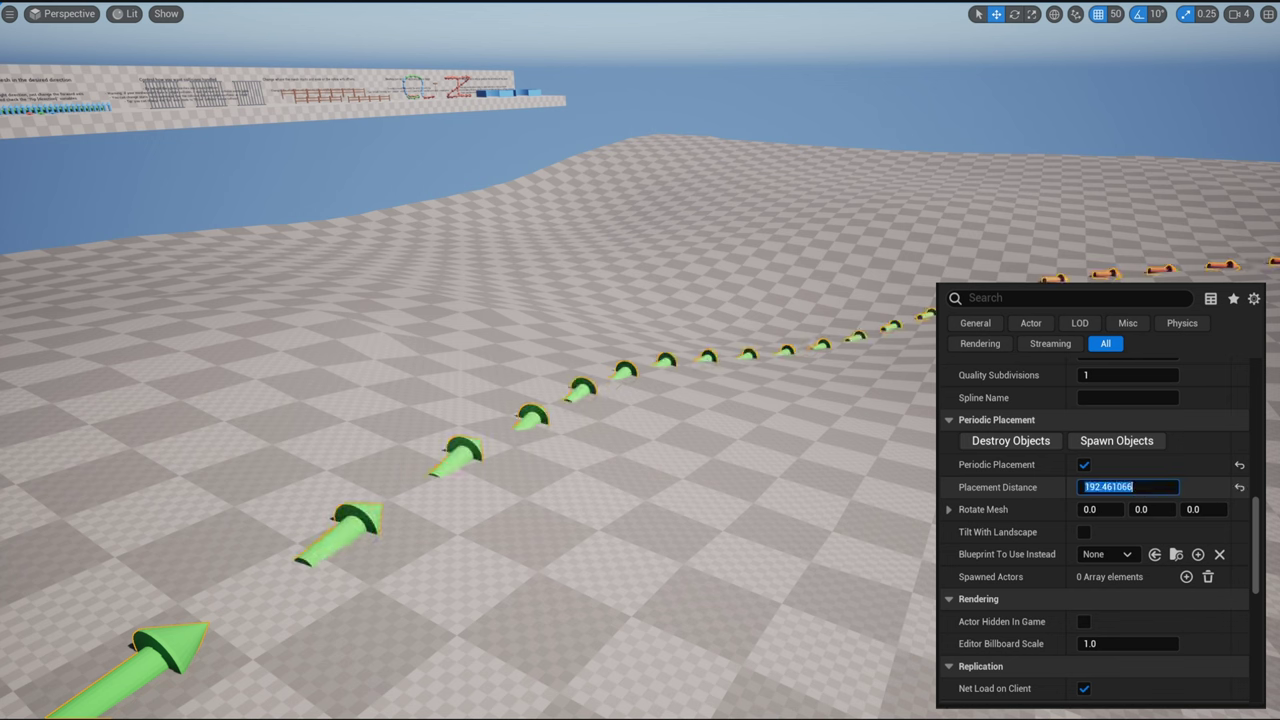
type("0")
key("Return")
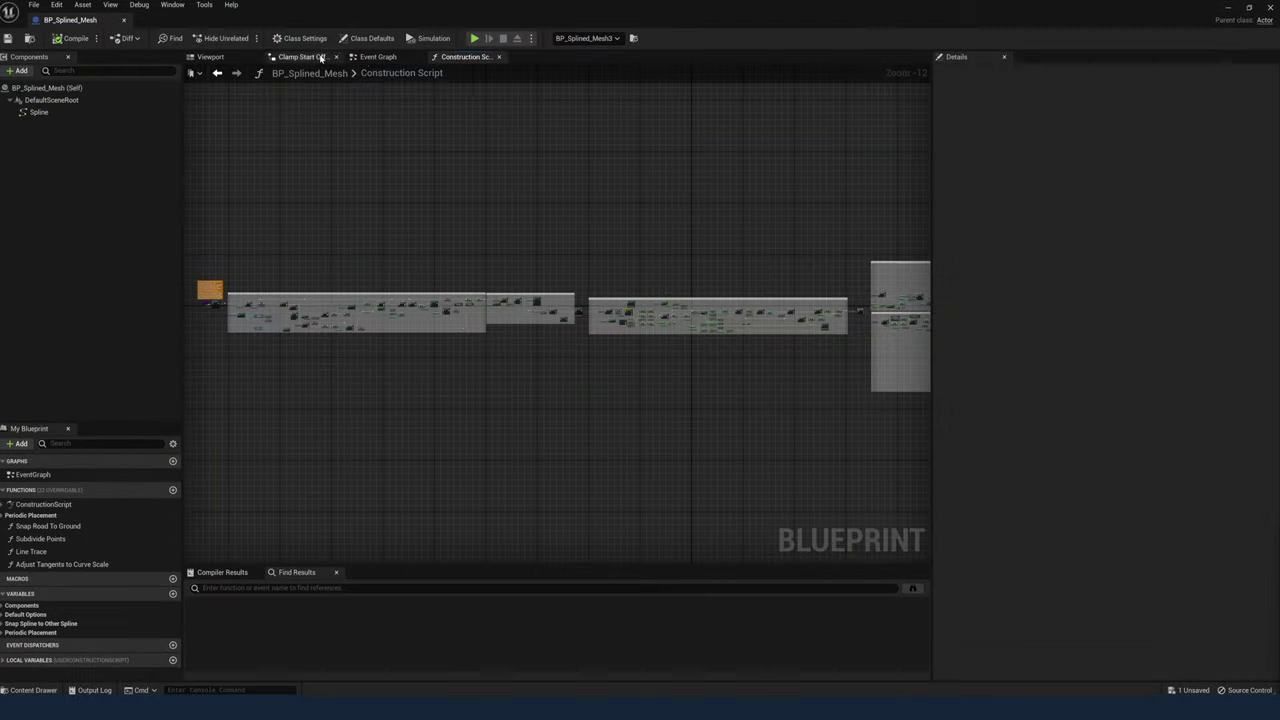
scroll(678, 333, "up", 9)
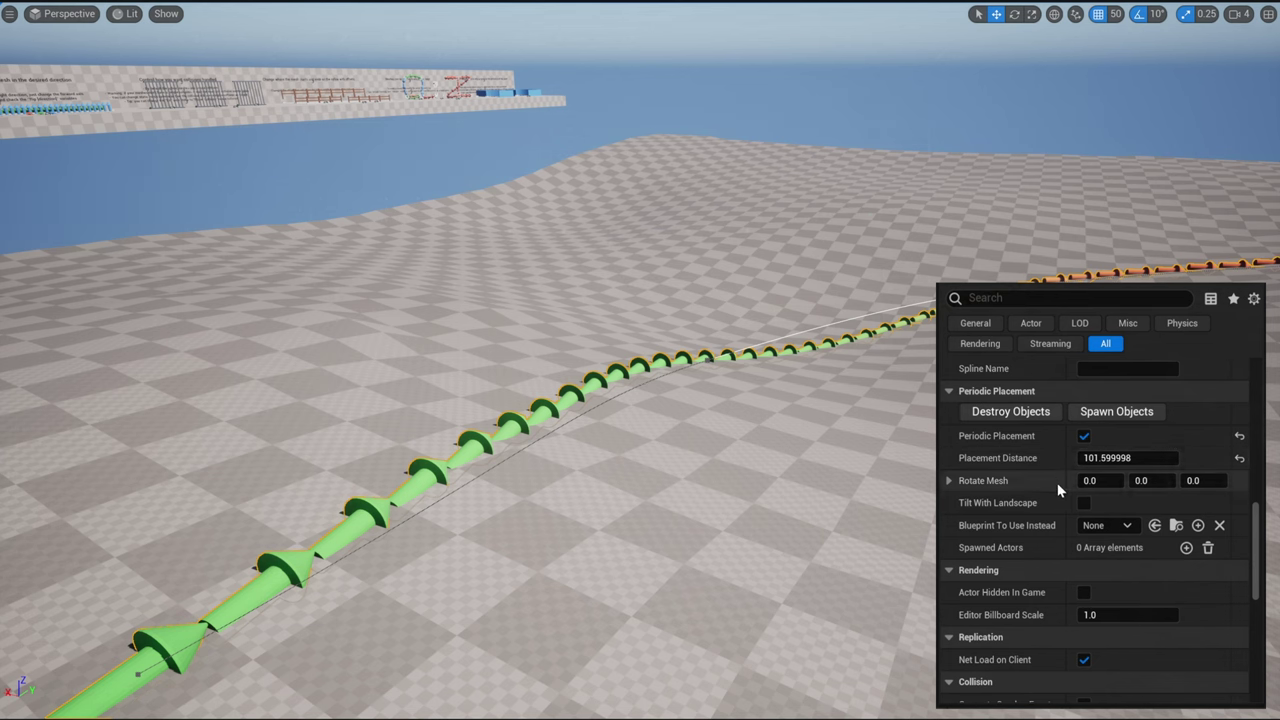
Set the Z value of Rotate Mesh to 90 for the periodically placed arrows.
left_click(1197, 481)
type("90")
key("Return")
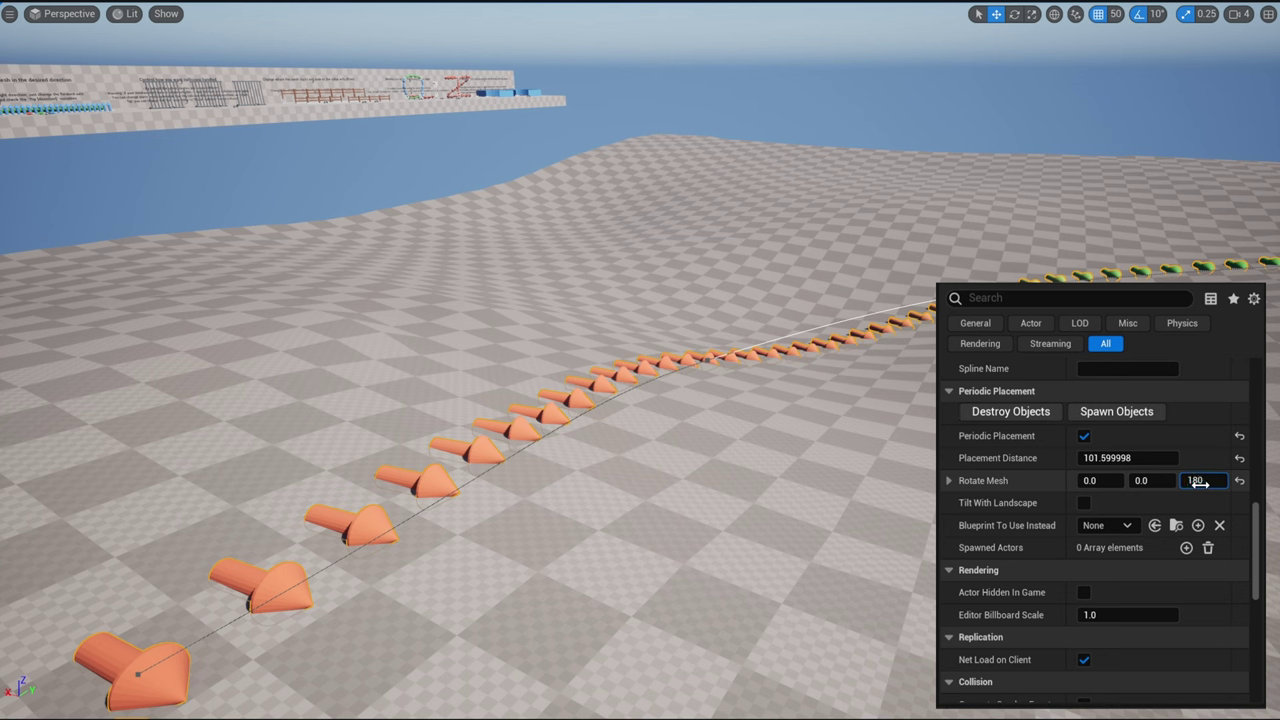
Set the Z value of Rotate Mesh to 180 and reset Rotate Mesh to its default.
key("Return")
left_click(1239, 480)
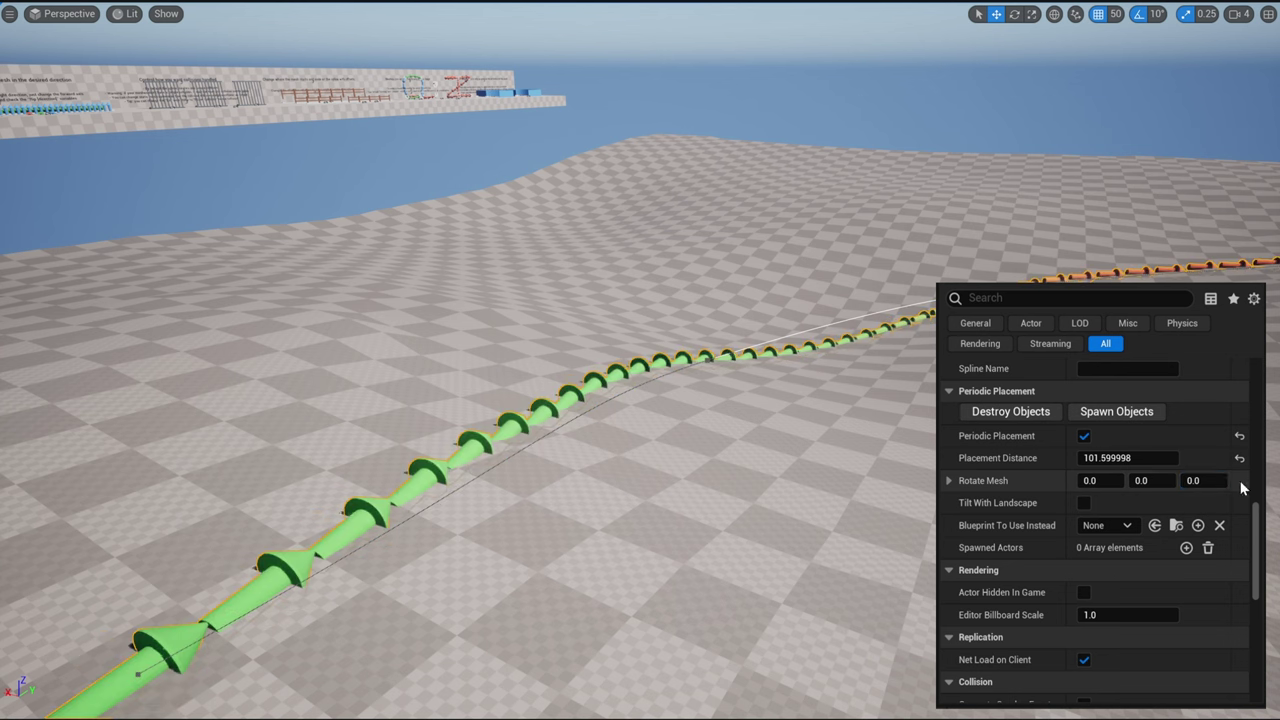
Turn Tilt With Landscape on and off again twice for the periodically placed arrows.
left_click(1084, 503)
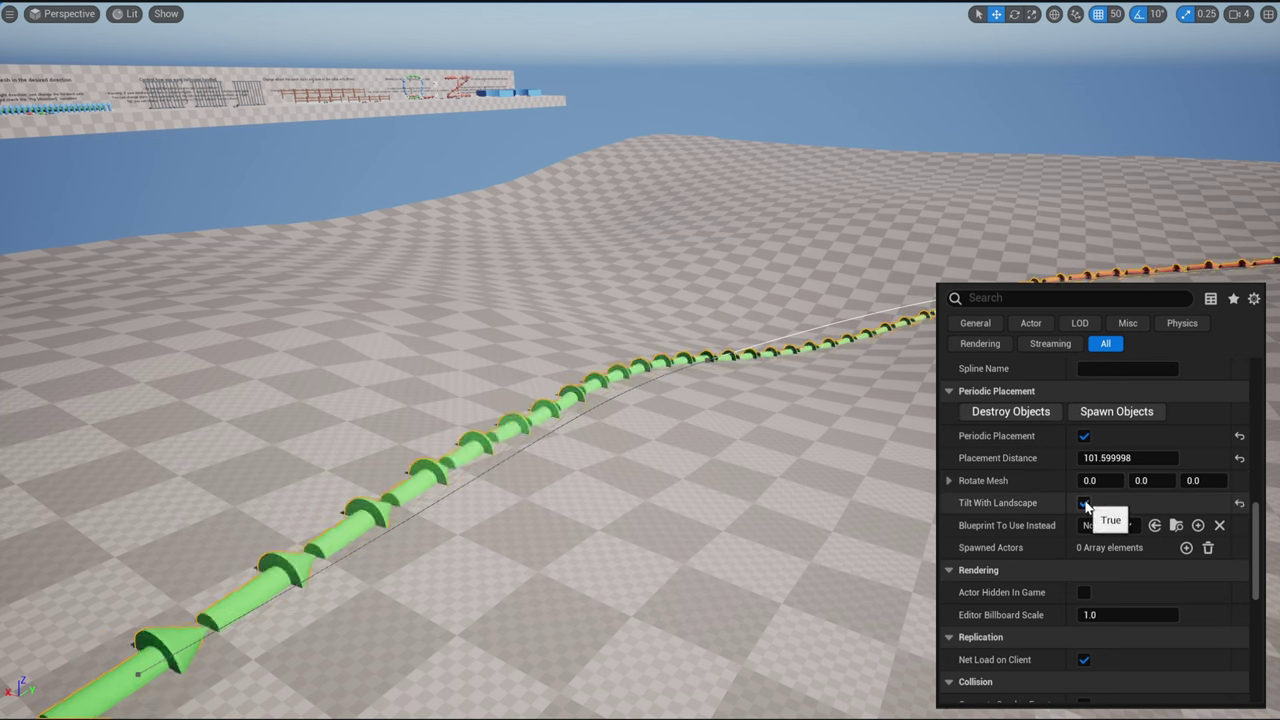
left_click(1084, 503)
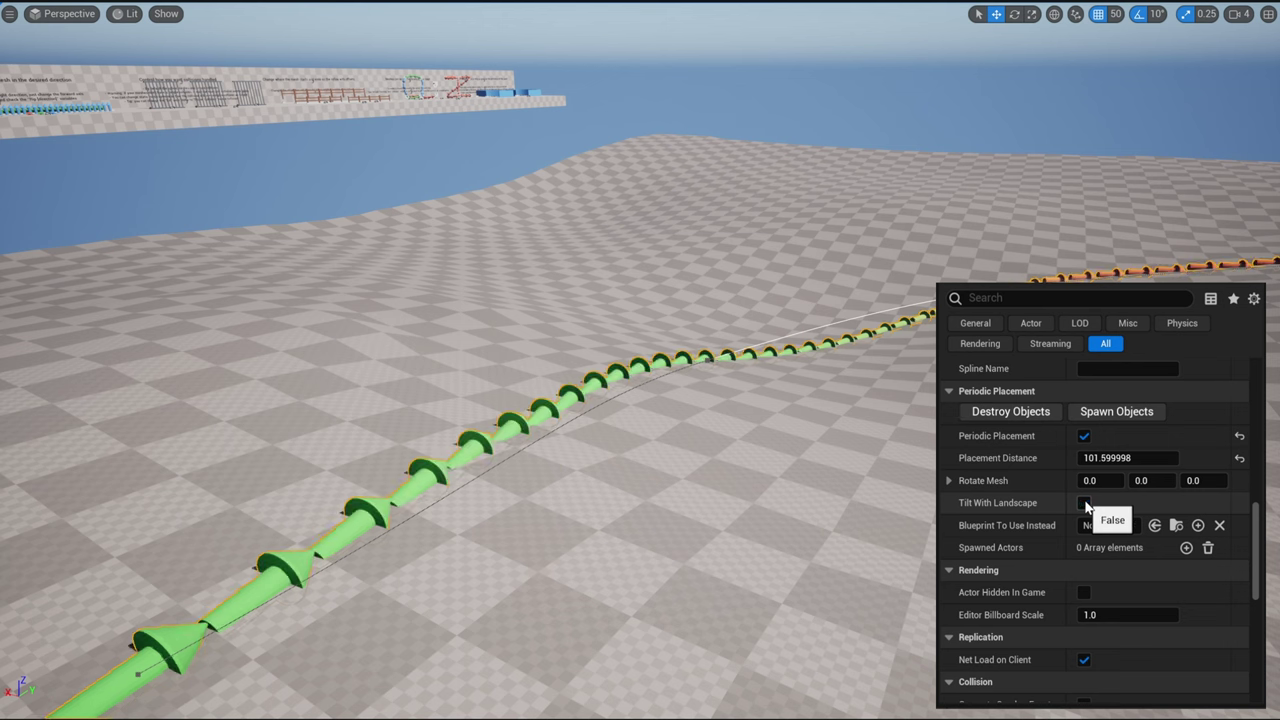
left_click(1084, 503)
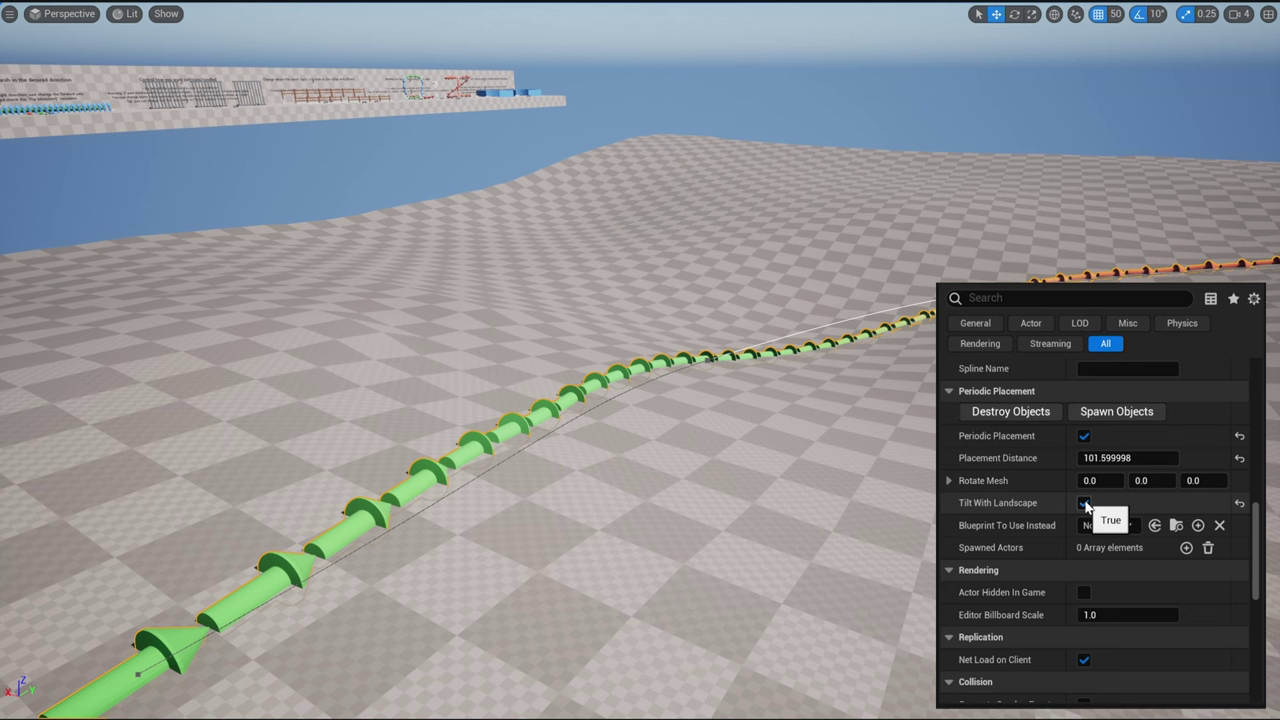
left_click(1084, 503)
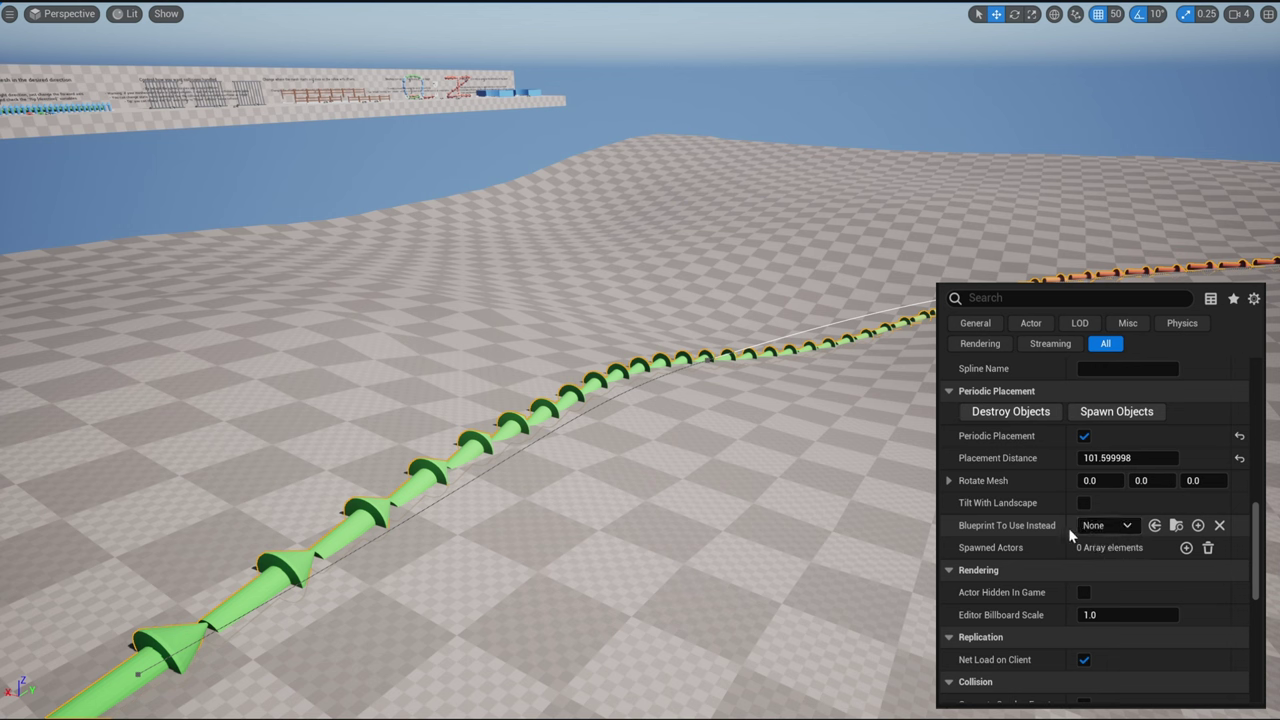
Set Blueprint To Use Instead to PointLight and spawn the objects along the spline.
left_click(1105, 531)
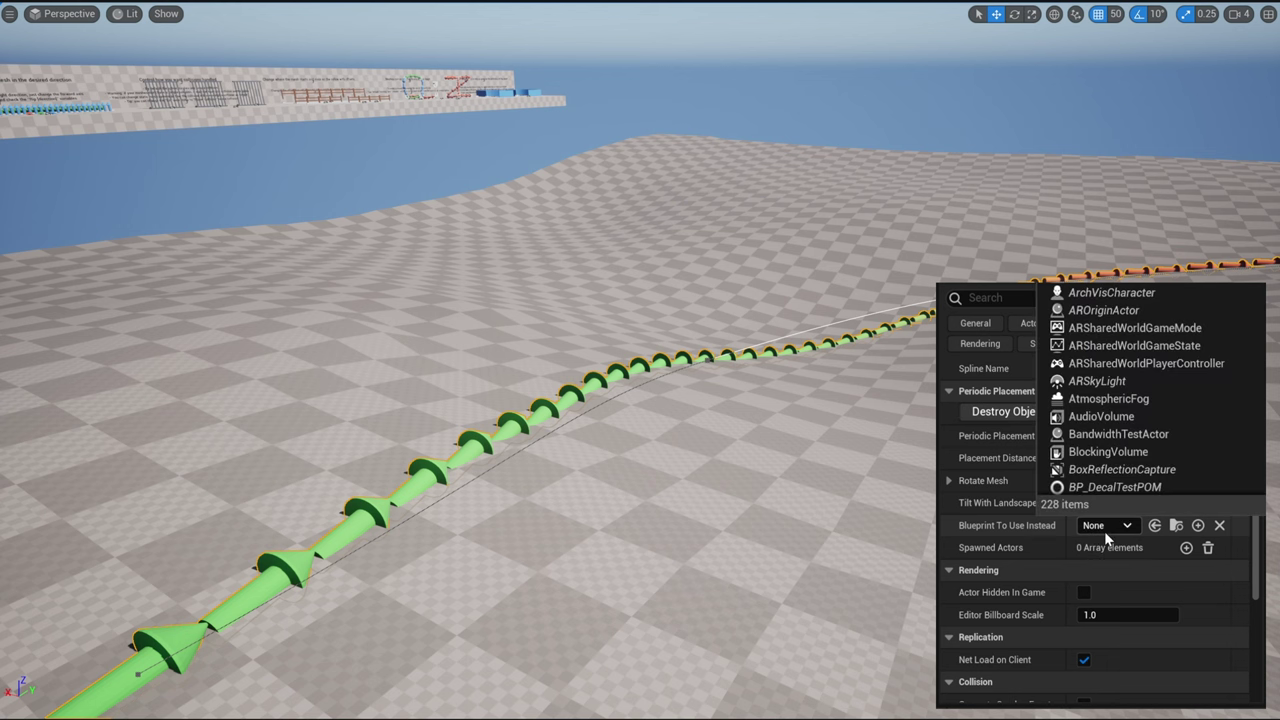
type("light")
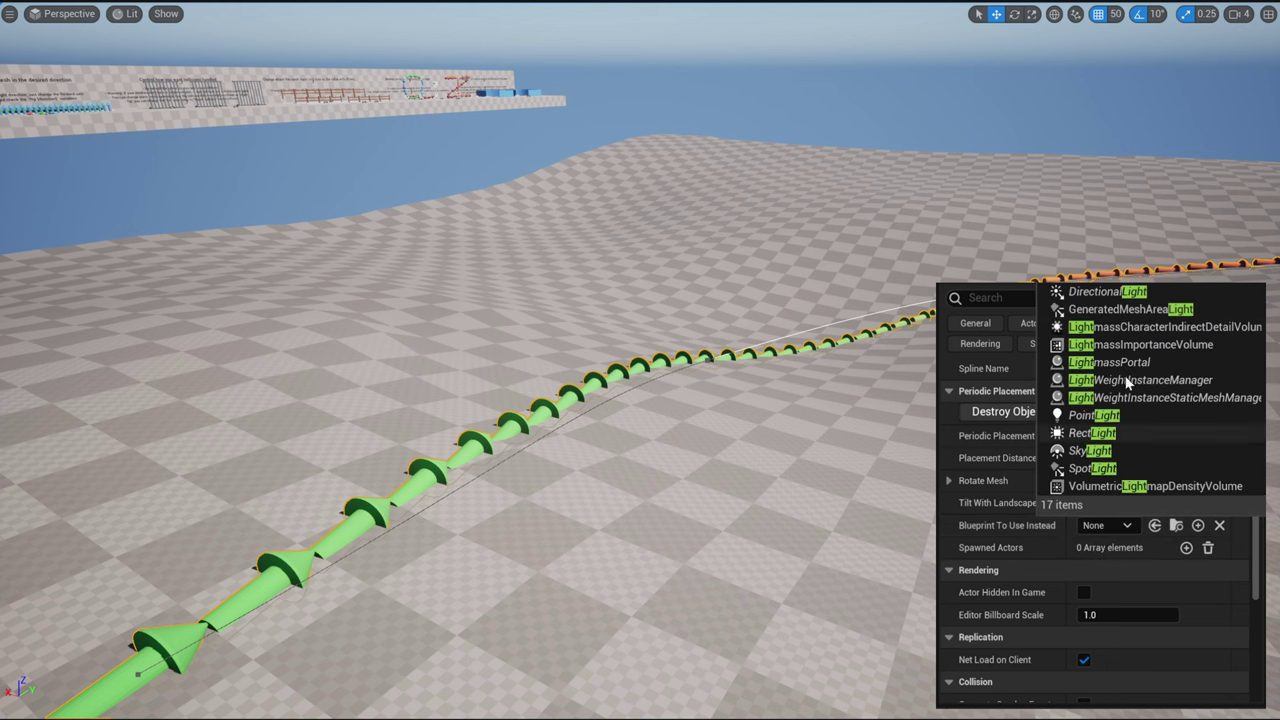
left_click(1108, 415)
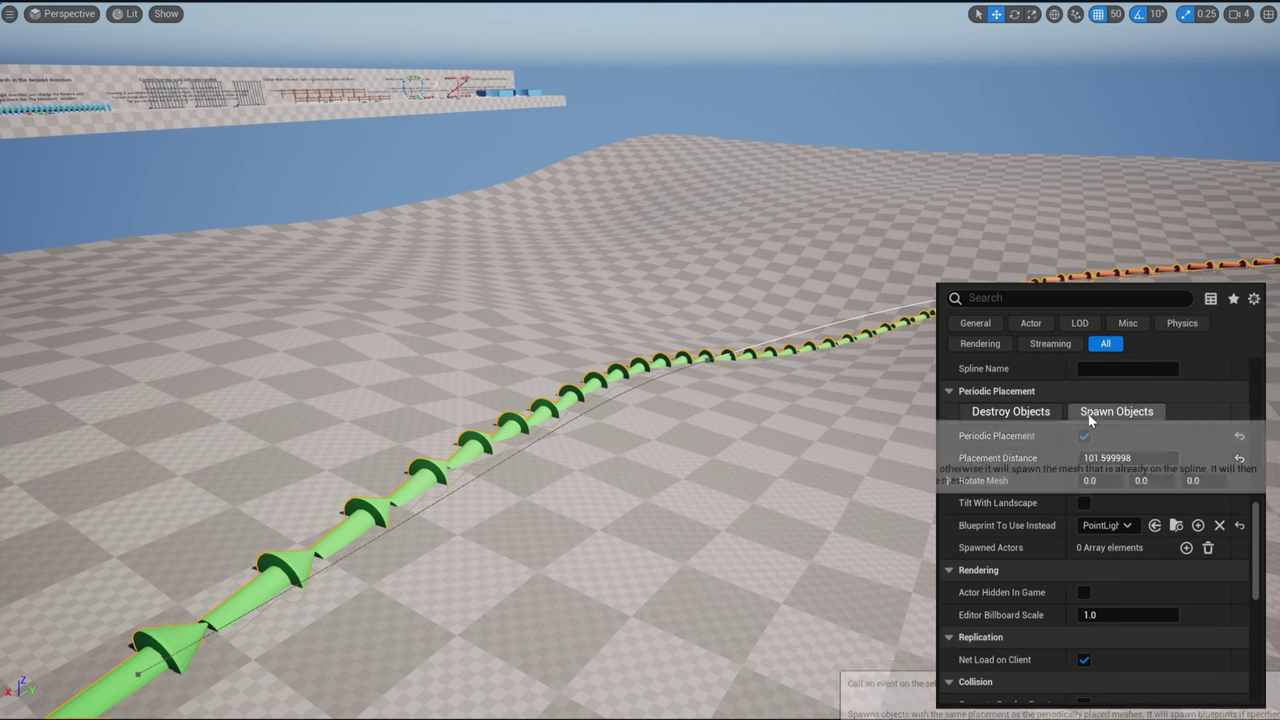
left_click(1102, 416)
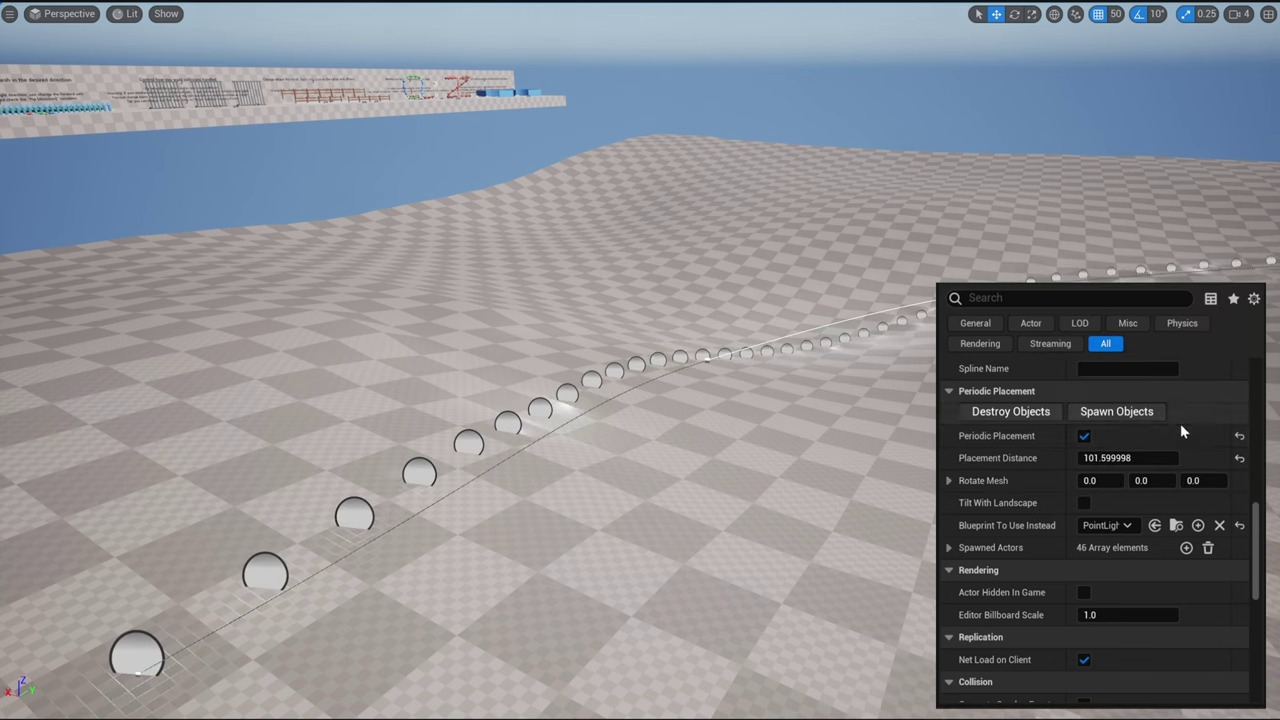
Turn off Disable Mesh on the arrow spline and destroy the spawned point lights.
scroll(1102, 418, "up", 15)
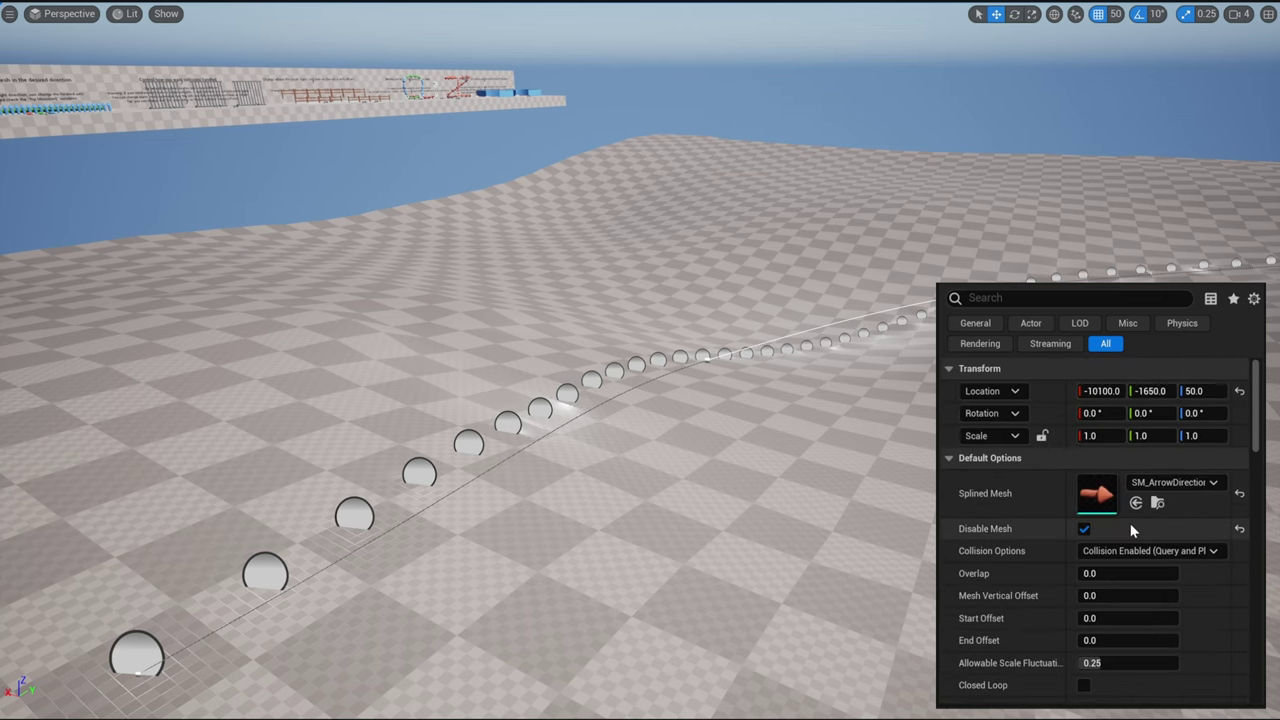
left_click(1087, 529)
scroll(1150, 540, "down", 7)
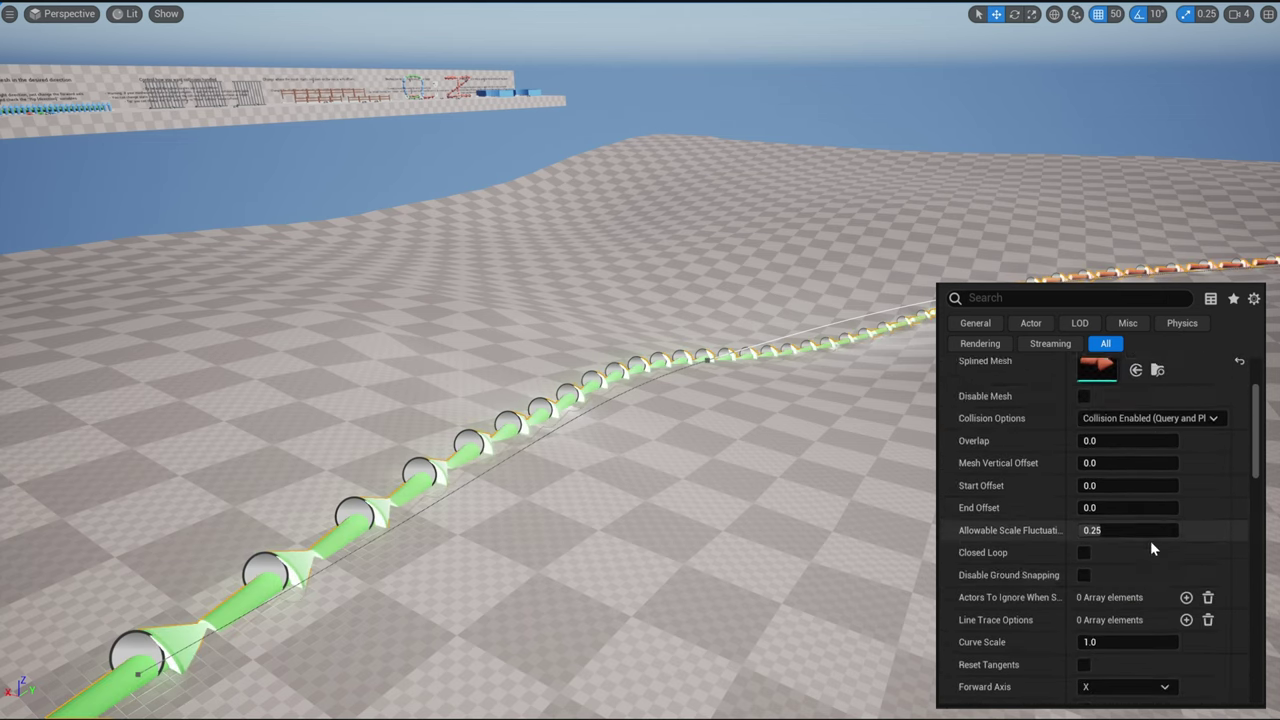
scroll(1151, 543, "down", 5)
scroll(1153, 541, "down", 3)
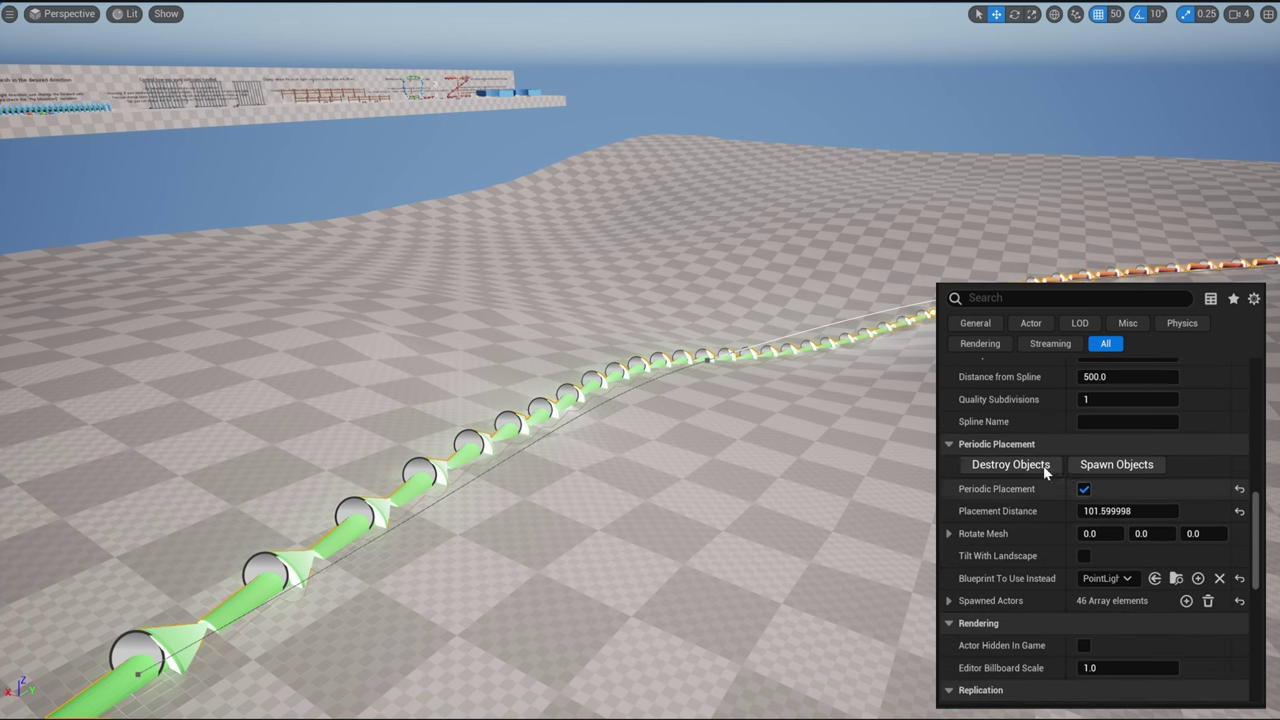
left_click(1043, 467)
Spawn the point lights again and look through the expanded Spawned Actors list.
scroll(1157, 500, "down", 2)
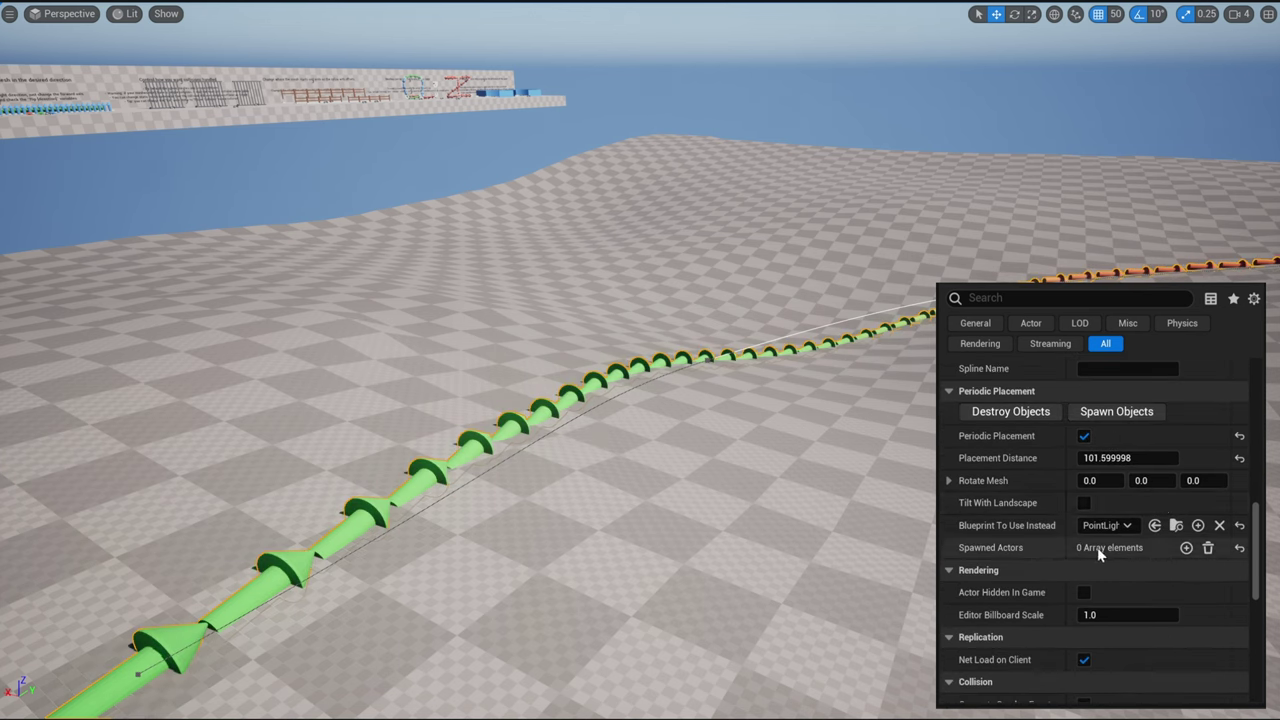
left_click(1133, 415)
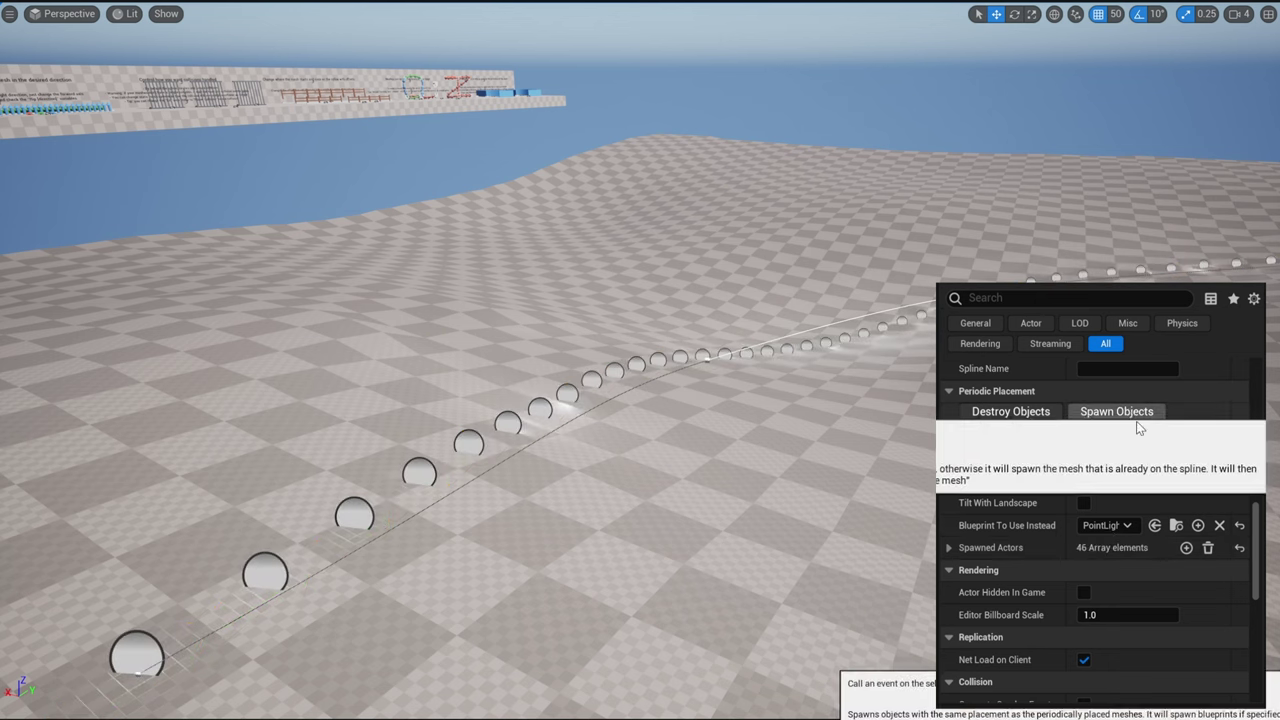
left_click(949, 547)
scroll(1026, 552, "down", 5)
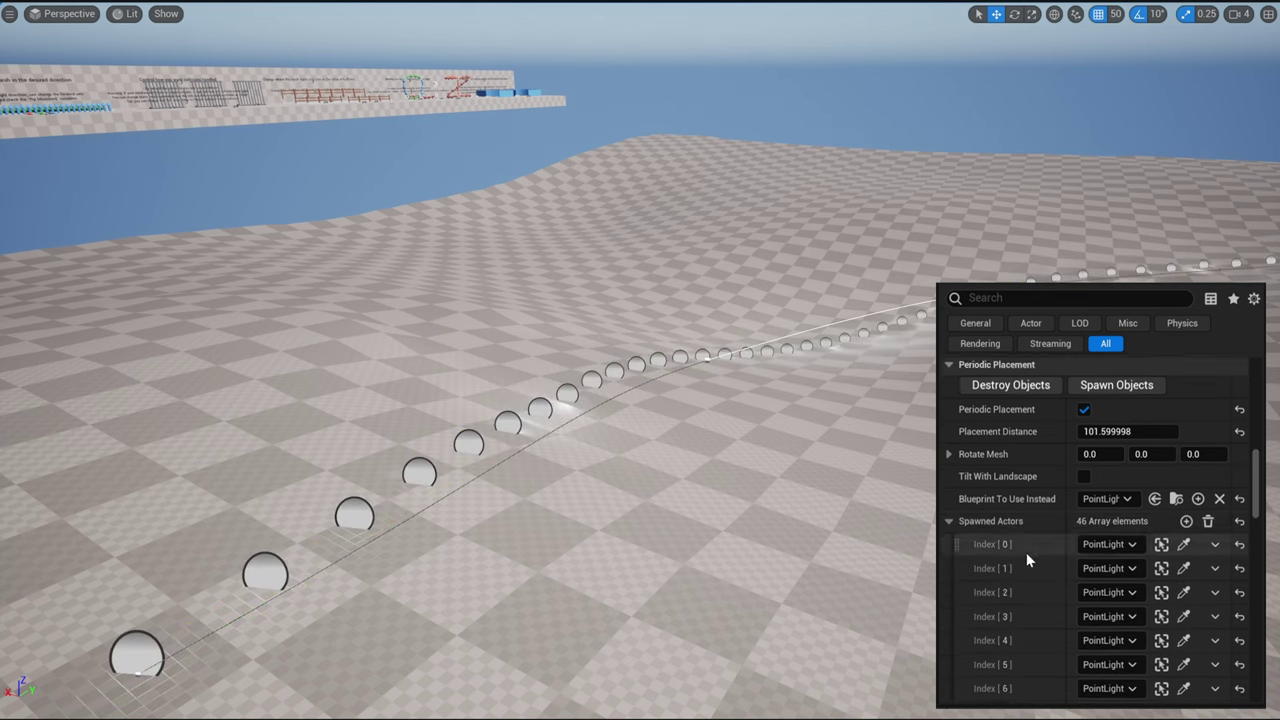
scroll(1086, 558, "down", 3)
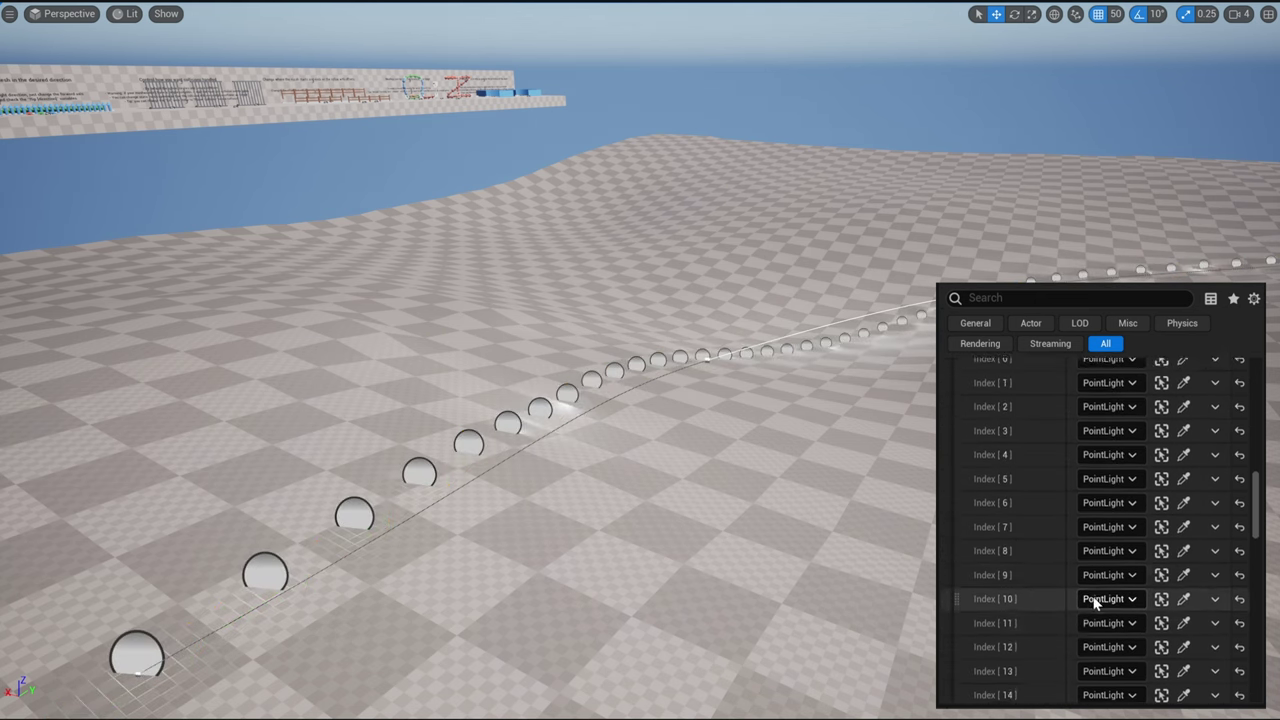
scroll(1094, 600, "up", 7)
scroll(1097, 593, "up", 2)
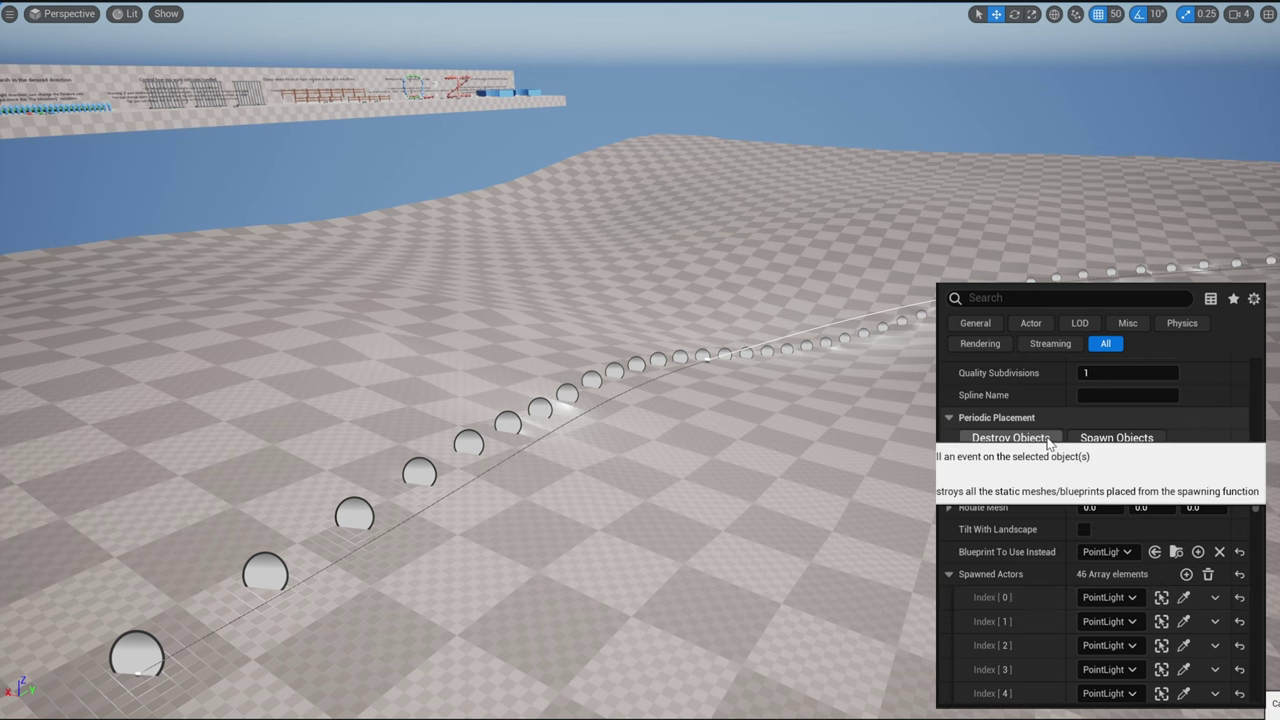
Reset Index 0 and Index 1 of Spawned Actors to None and destroy the spawned objects still in the list.
left_click(1239, 598)
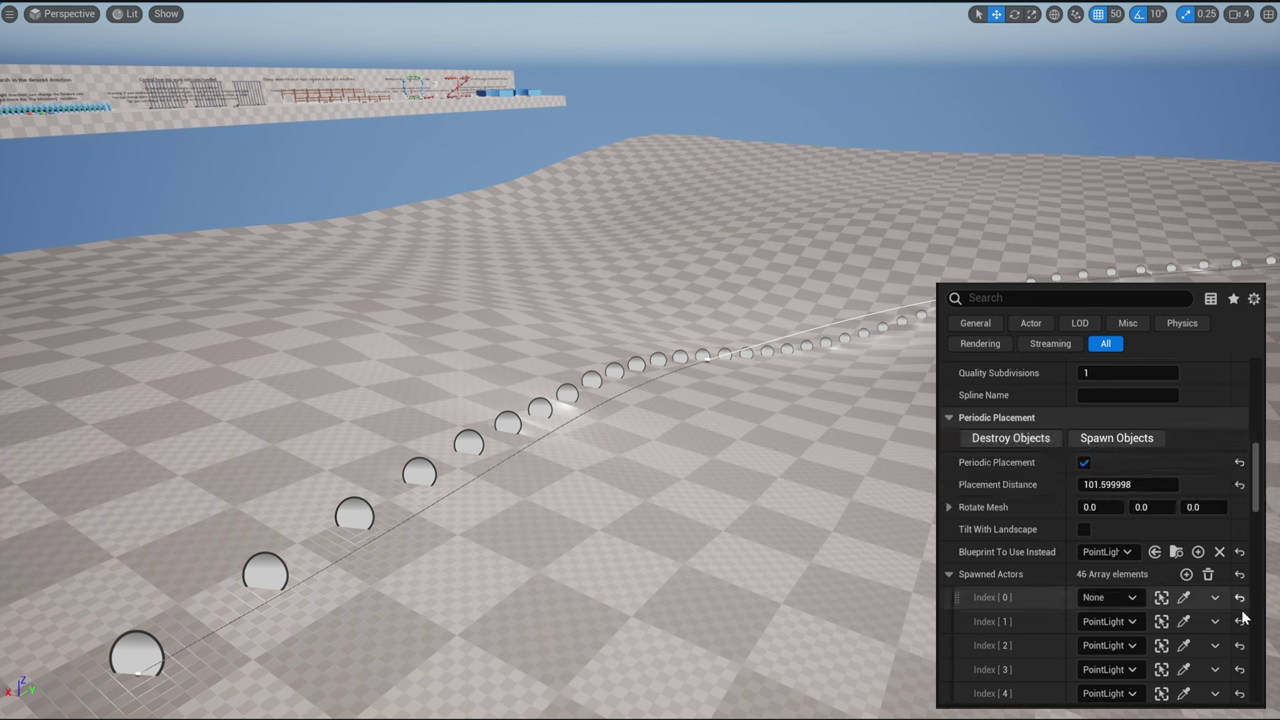
left_click(1240, 622)
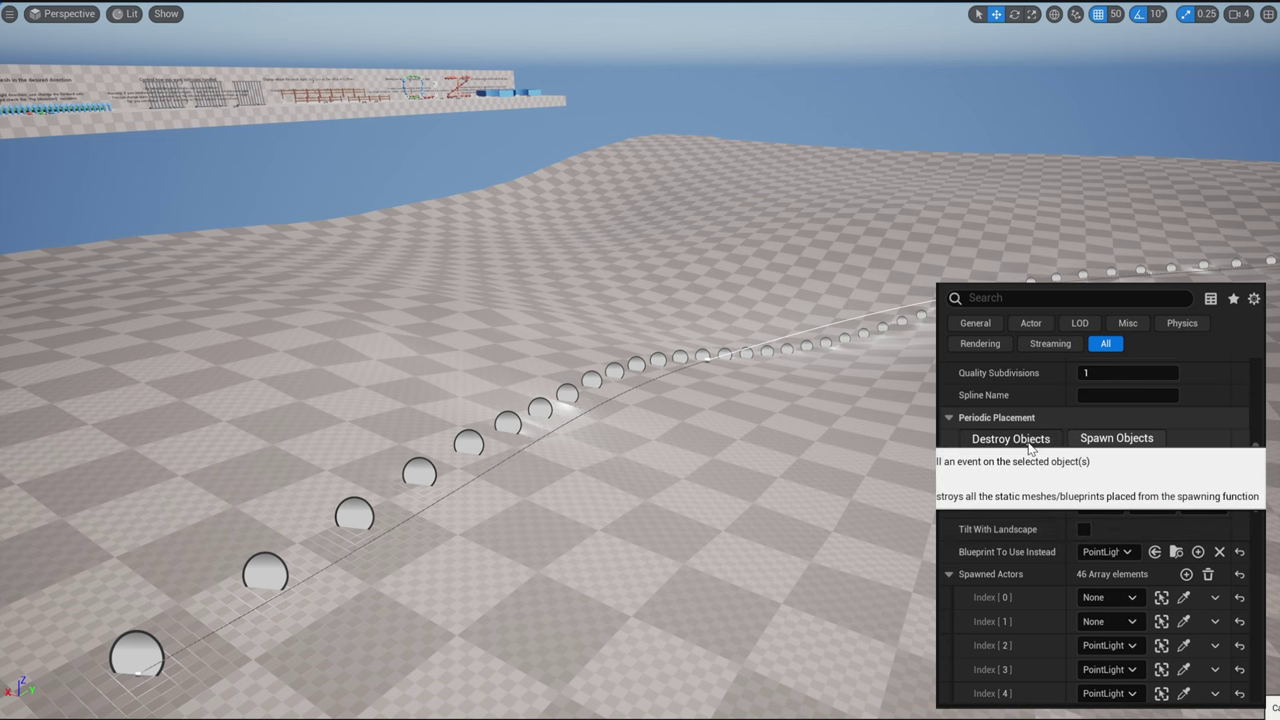
left_click(990, 444)
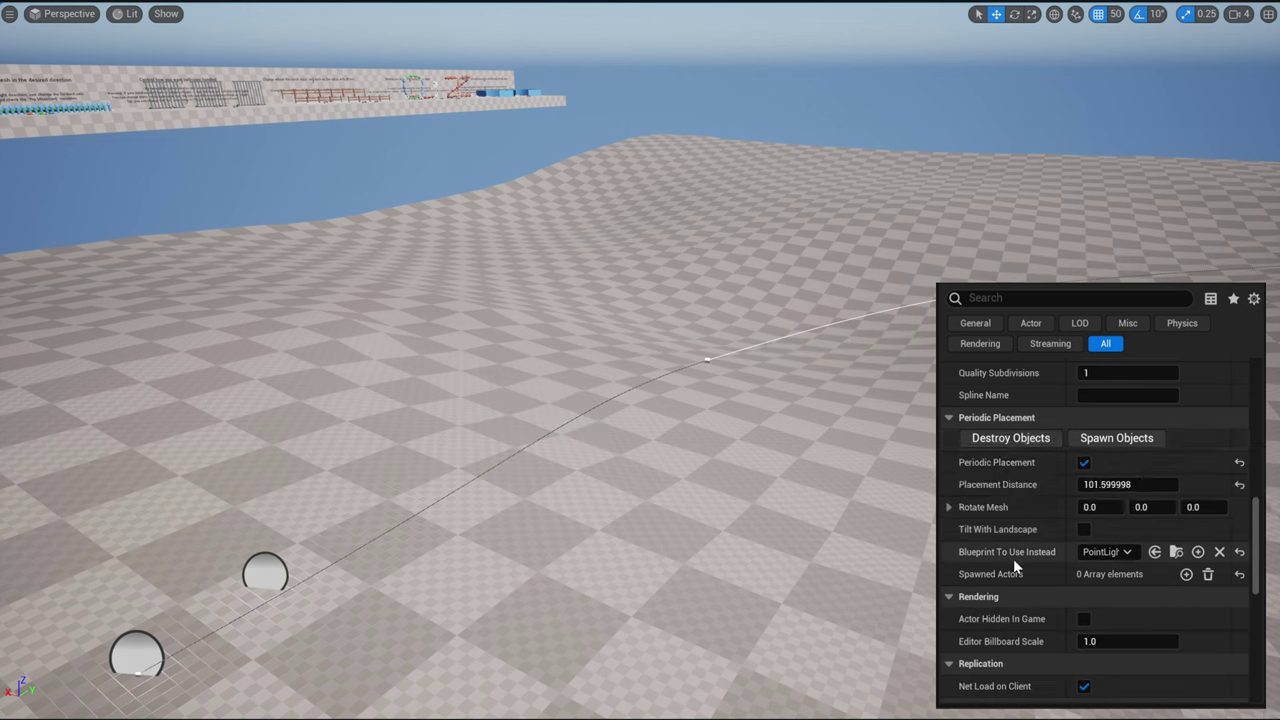
Read the descriptions of the Periodic Placement and Placement Distance options.
scroll(1234, 637, "down", 1)
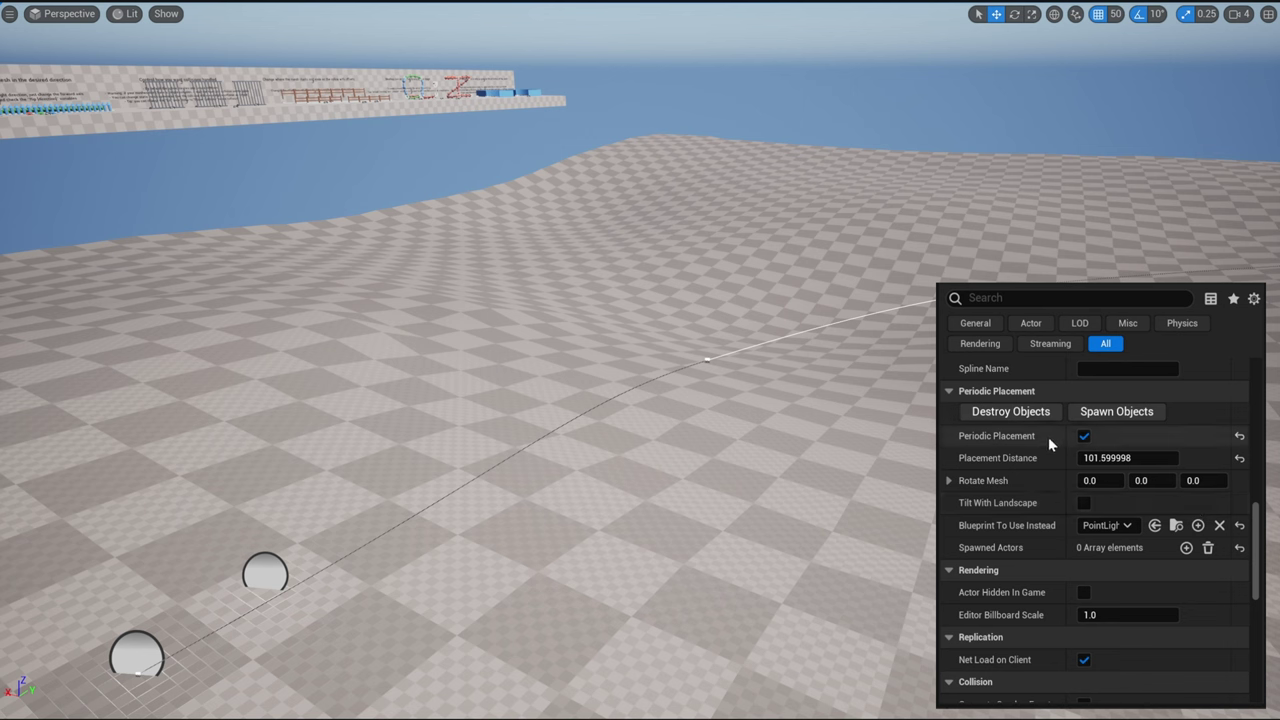
mouse_move(1010, 439)
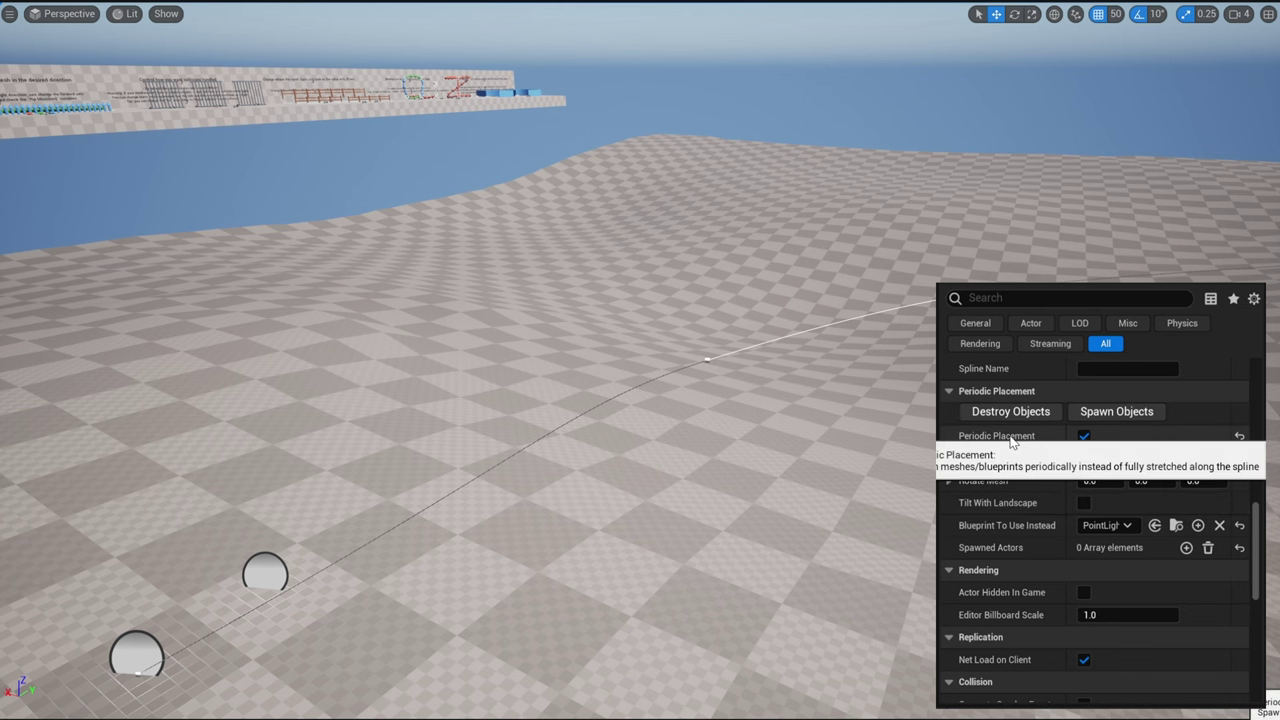
mouse_move(1008, 463)
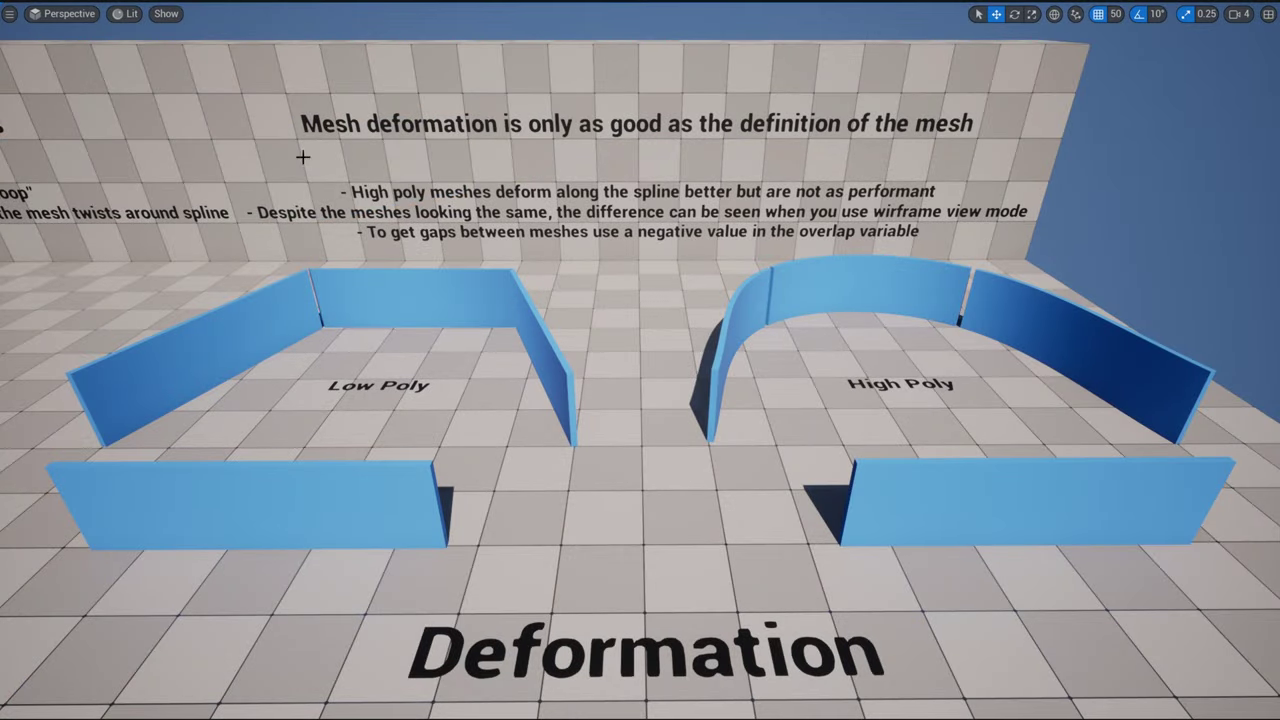
Switch the viewport to Wireframe view mode to compare the low-poly and high-poly walls of the Deformation example.
left_click(120, 14)
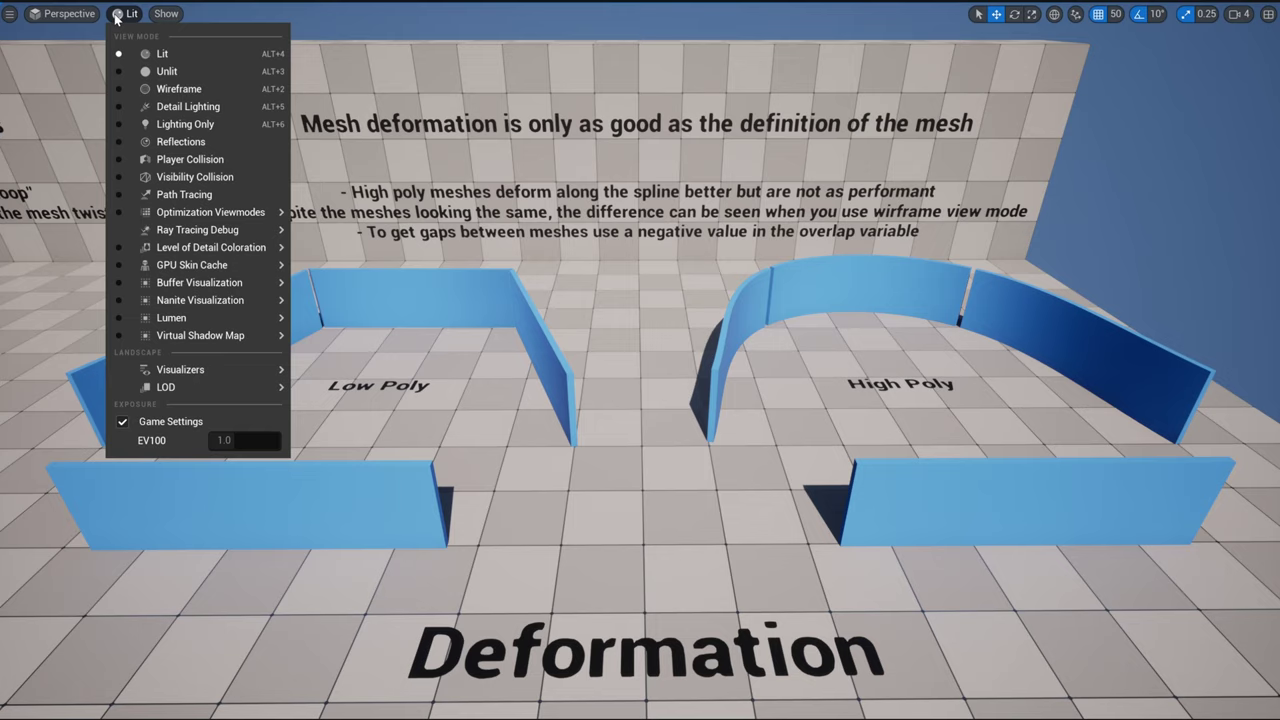
left_click(148, 89)
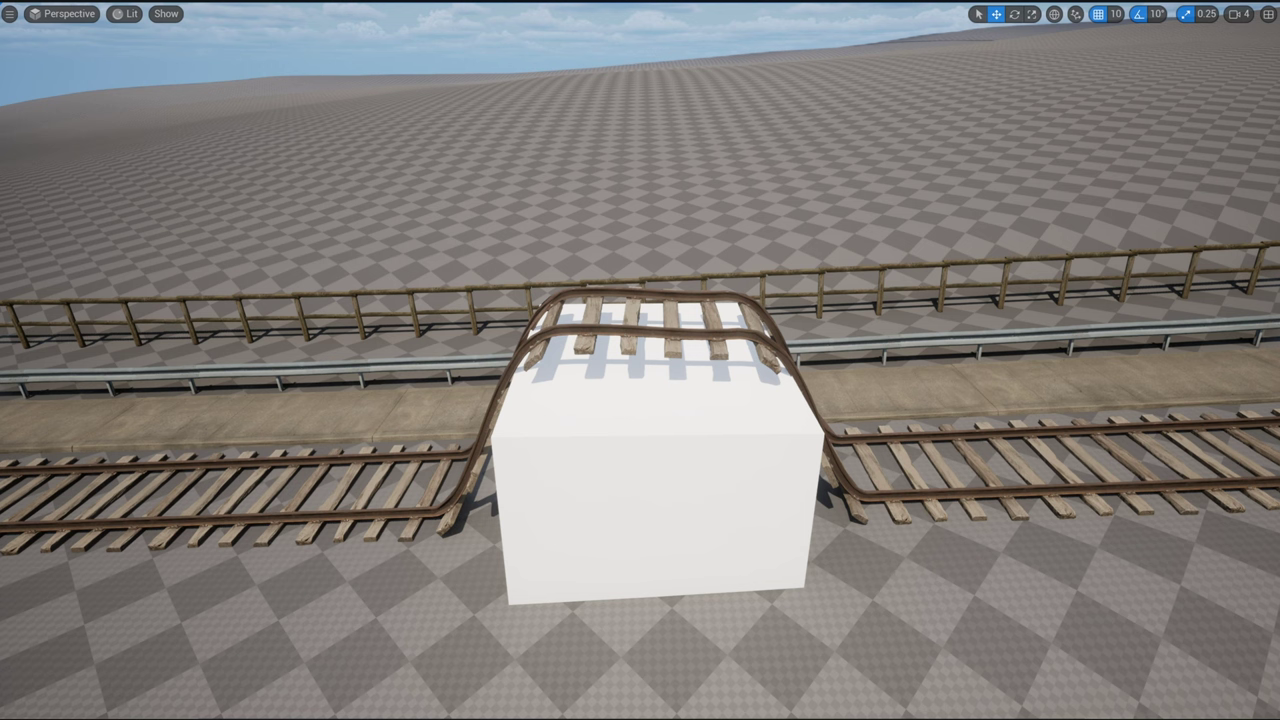
Select the guardrail spline and examine how it bends around the road corner.
left_click(440, 516)
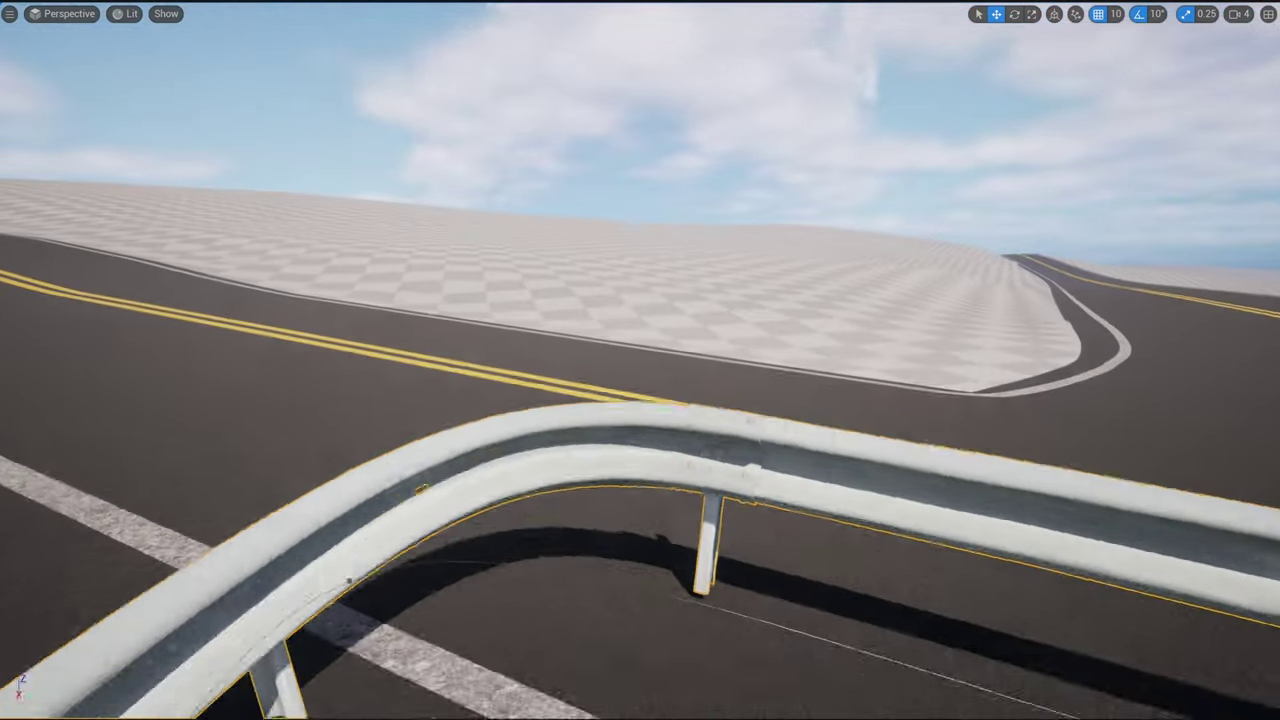
key("s")
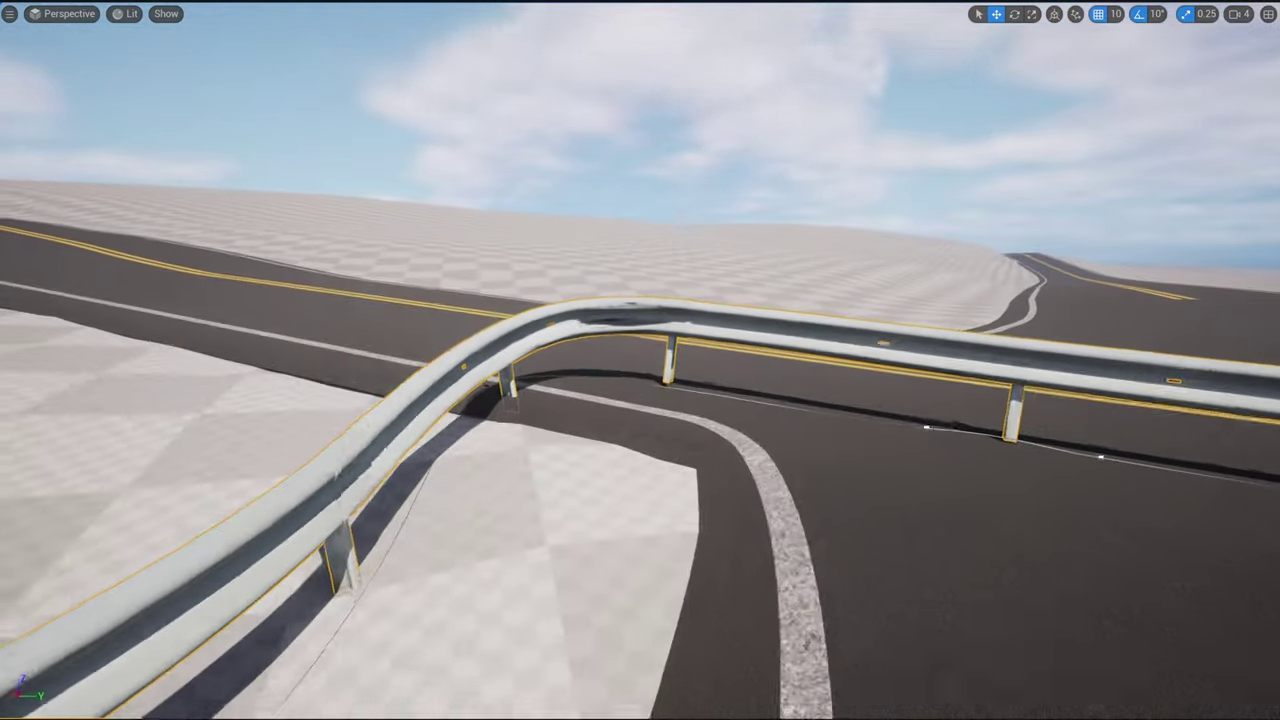